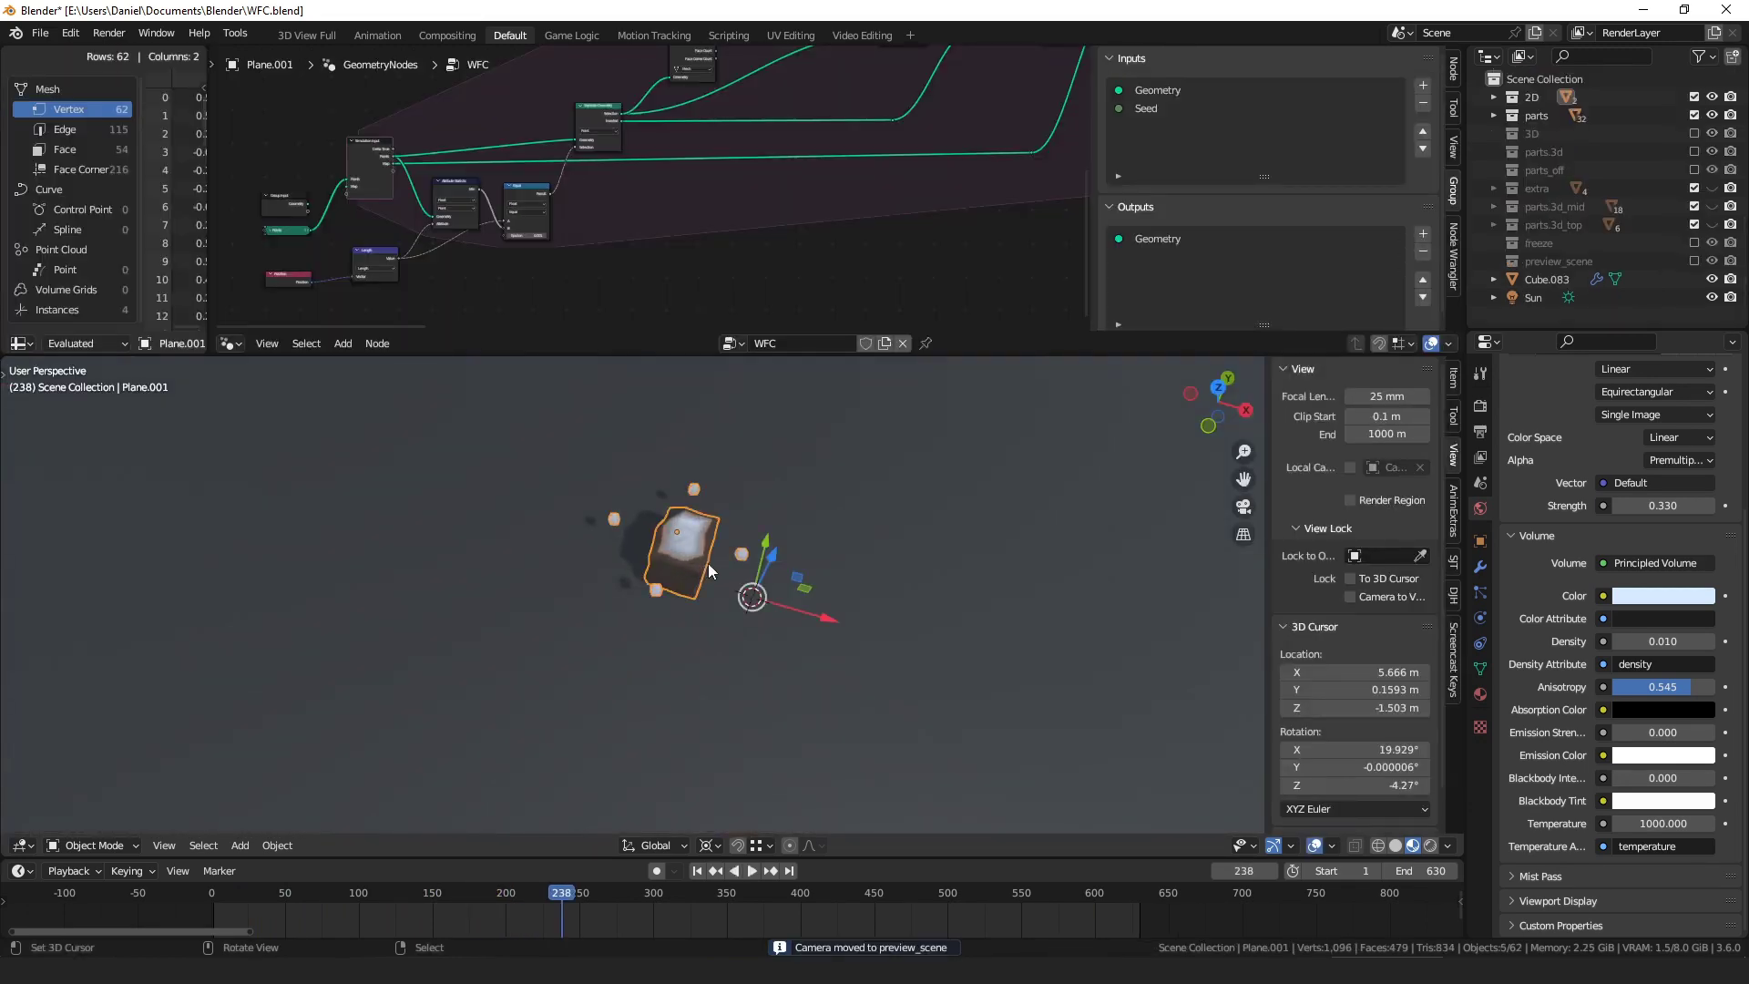
- Examine the overall layout of the WFC geometry node tree
middle_click_drag(785, 538, 726, 613, "shift")
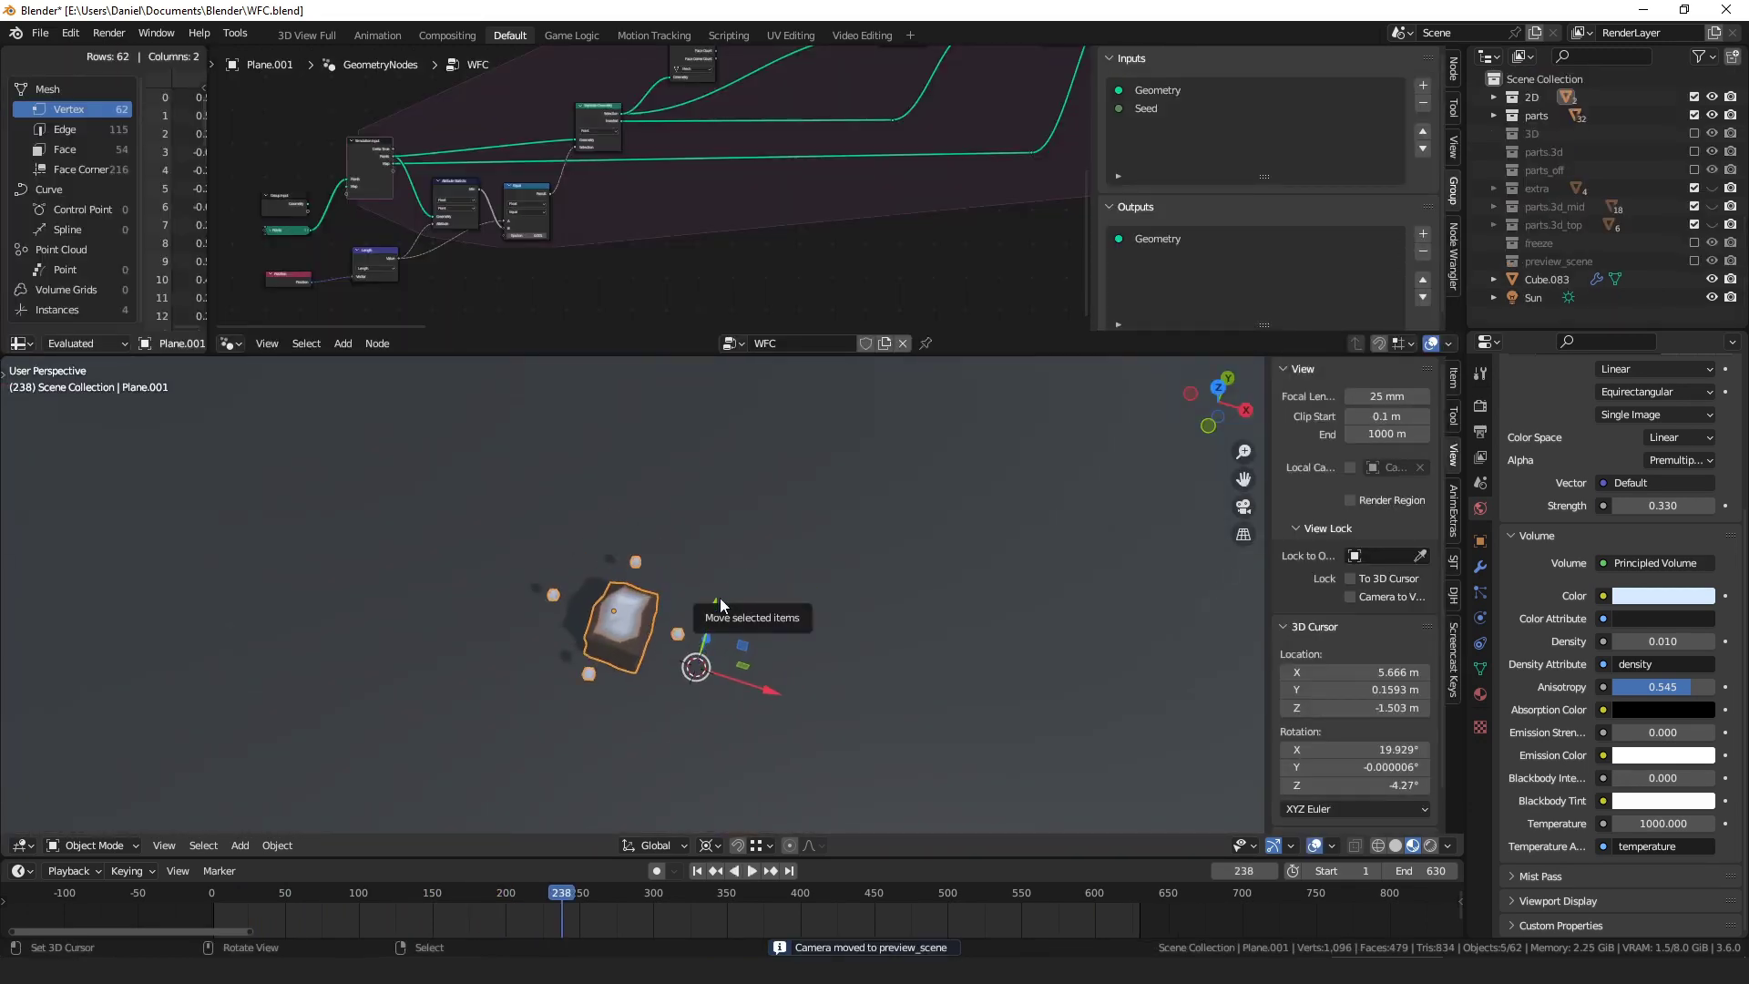
scroll(831, 128, "down", 14)
middle_click_drag(894, 148, 644, 183)
scroll(765, 189, "down", 2)
middle_click_drag(764, 188, 716, 192)
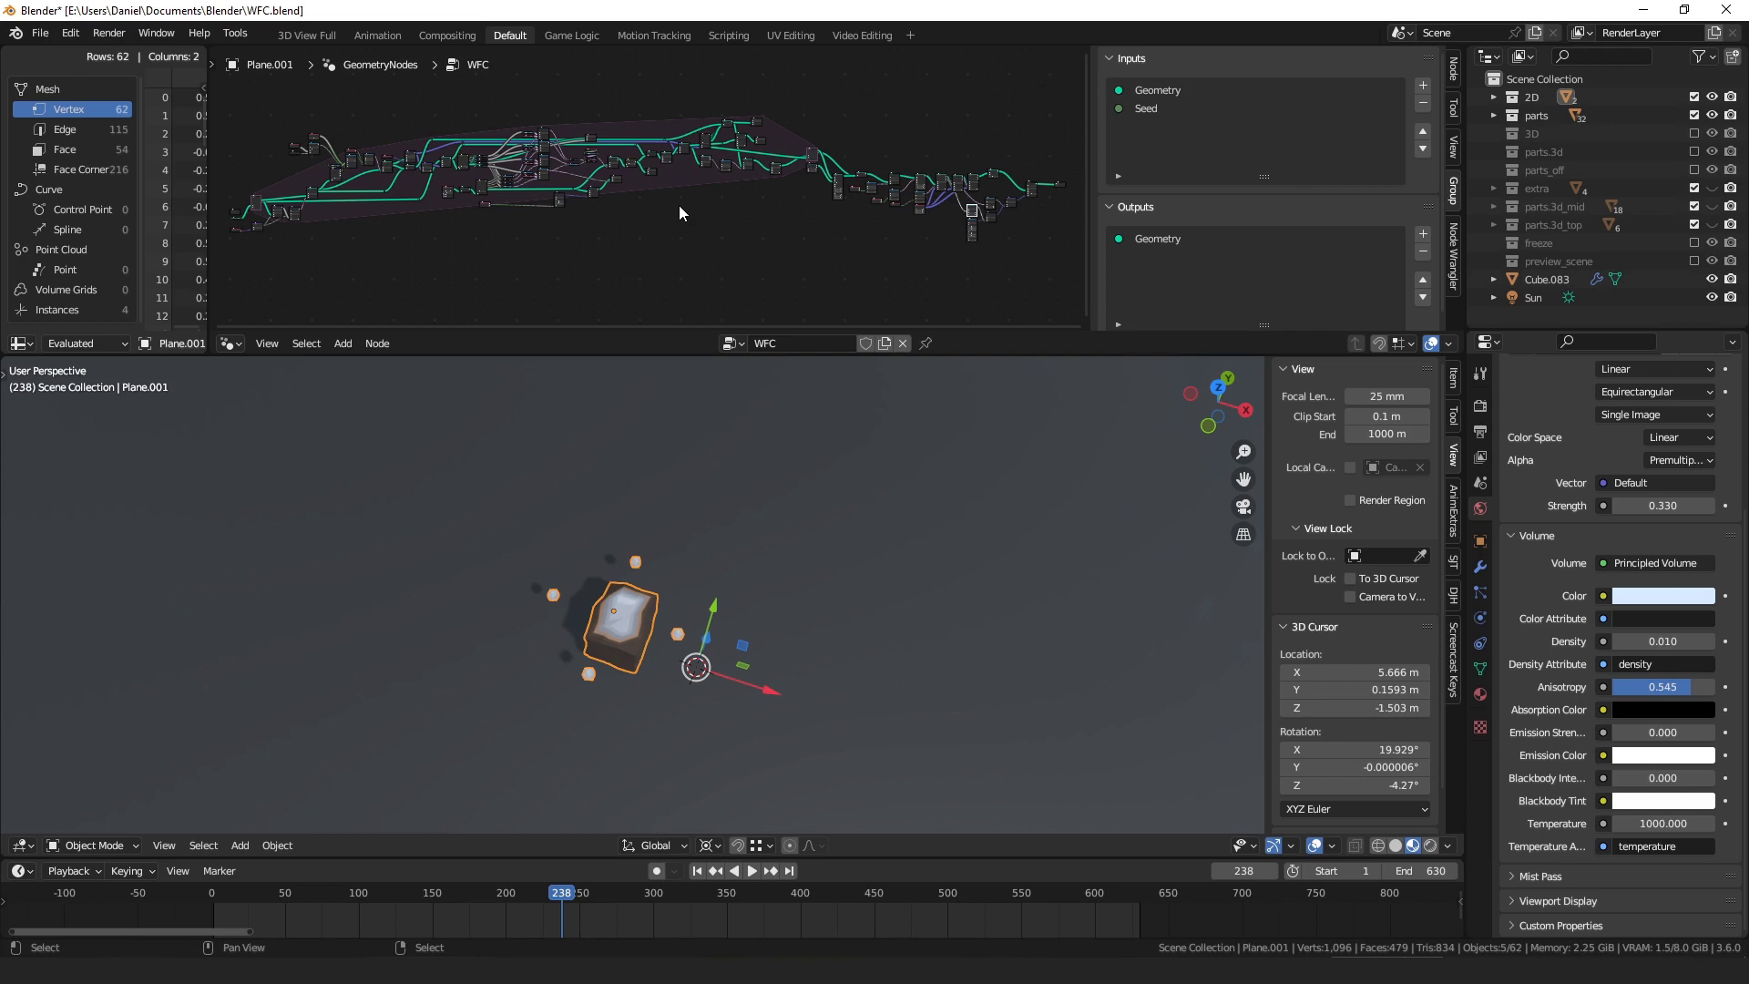
scroll(680, 205, "up", 5)
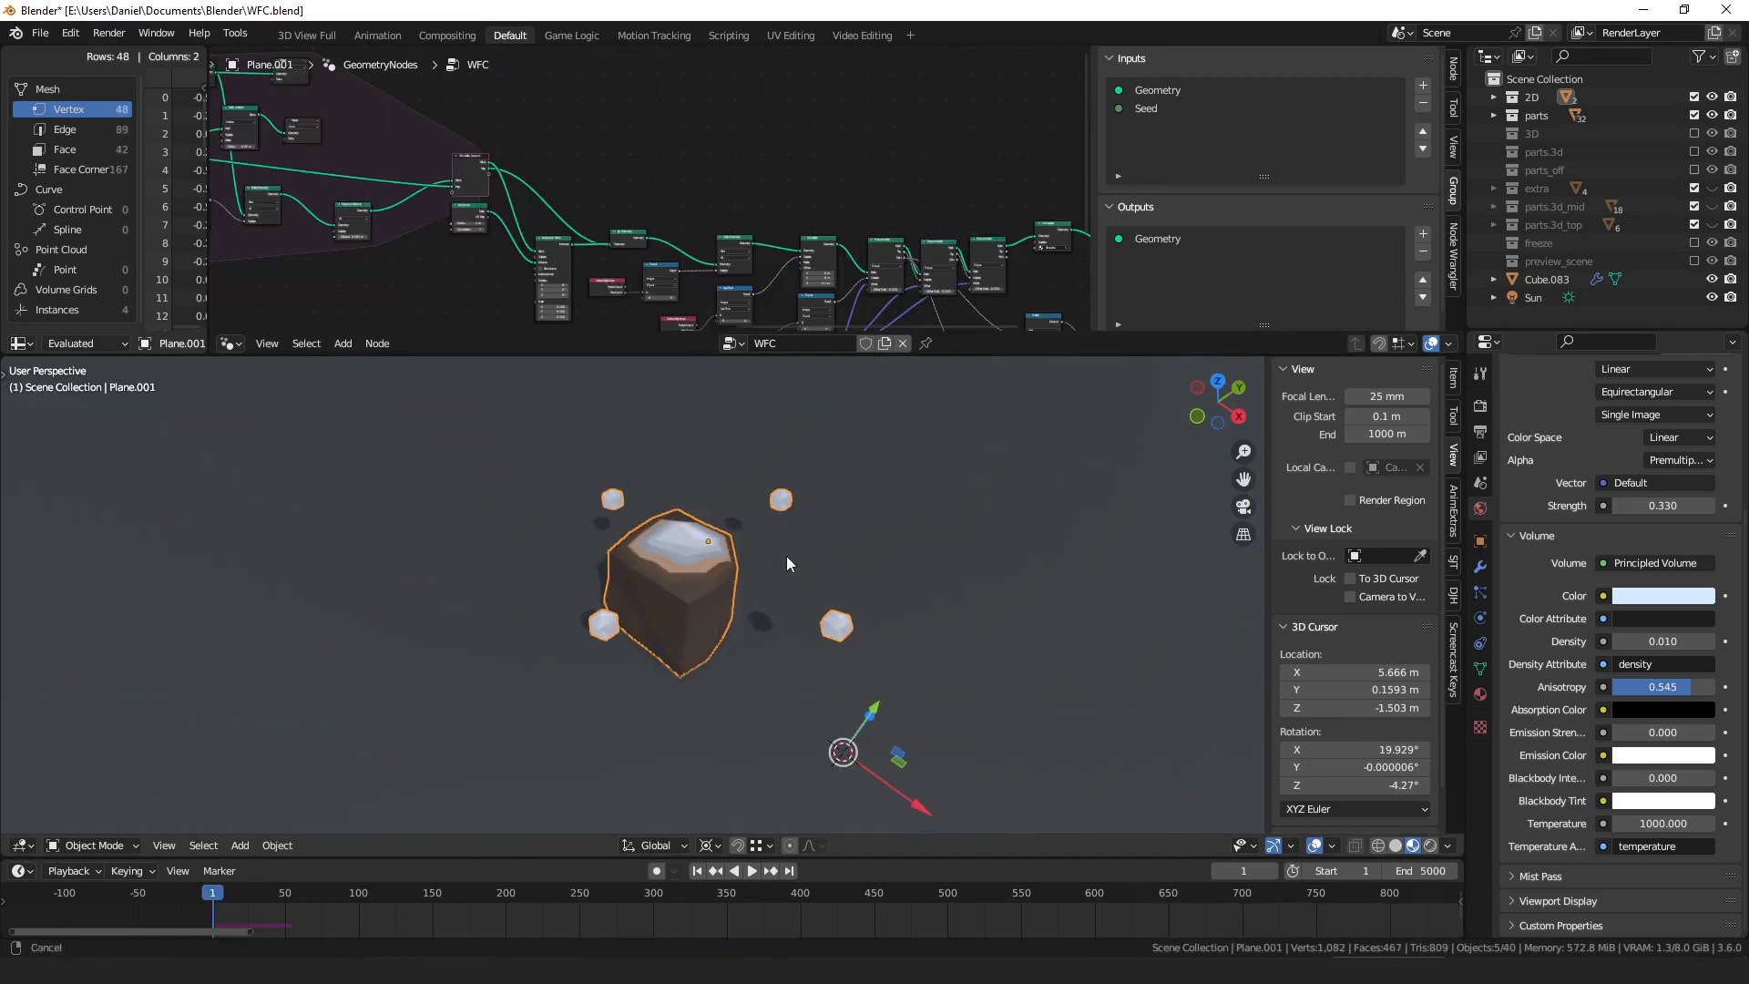
- Add a Viewer node to the Join Geometry output after the simulation zone and inspect the previewed tile geometry from several angles
middle_click_drag(787, 556, 760, 548, "shift")
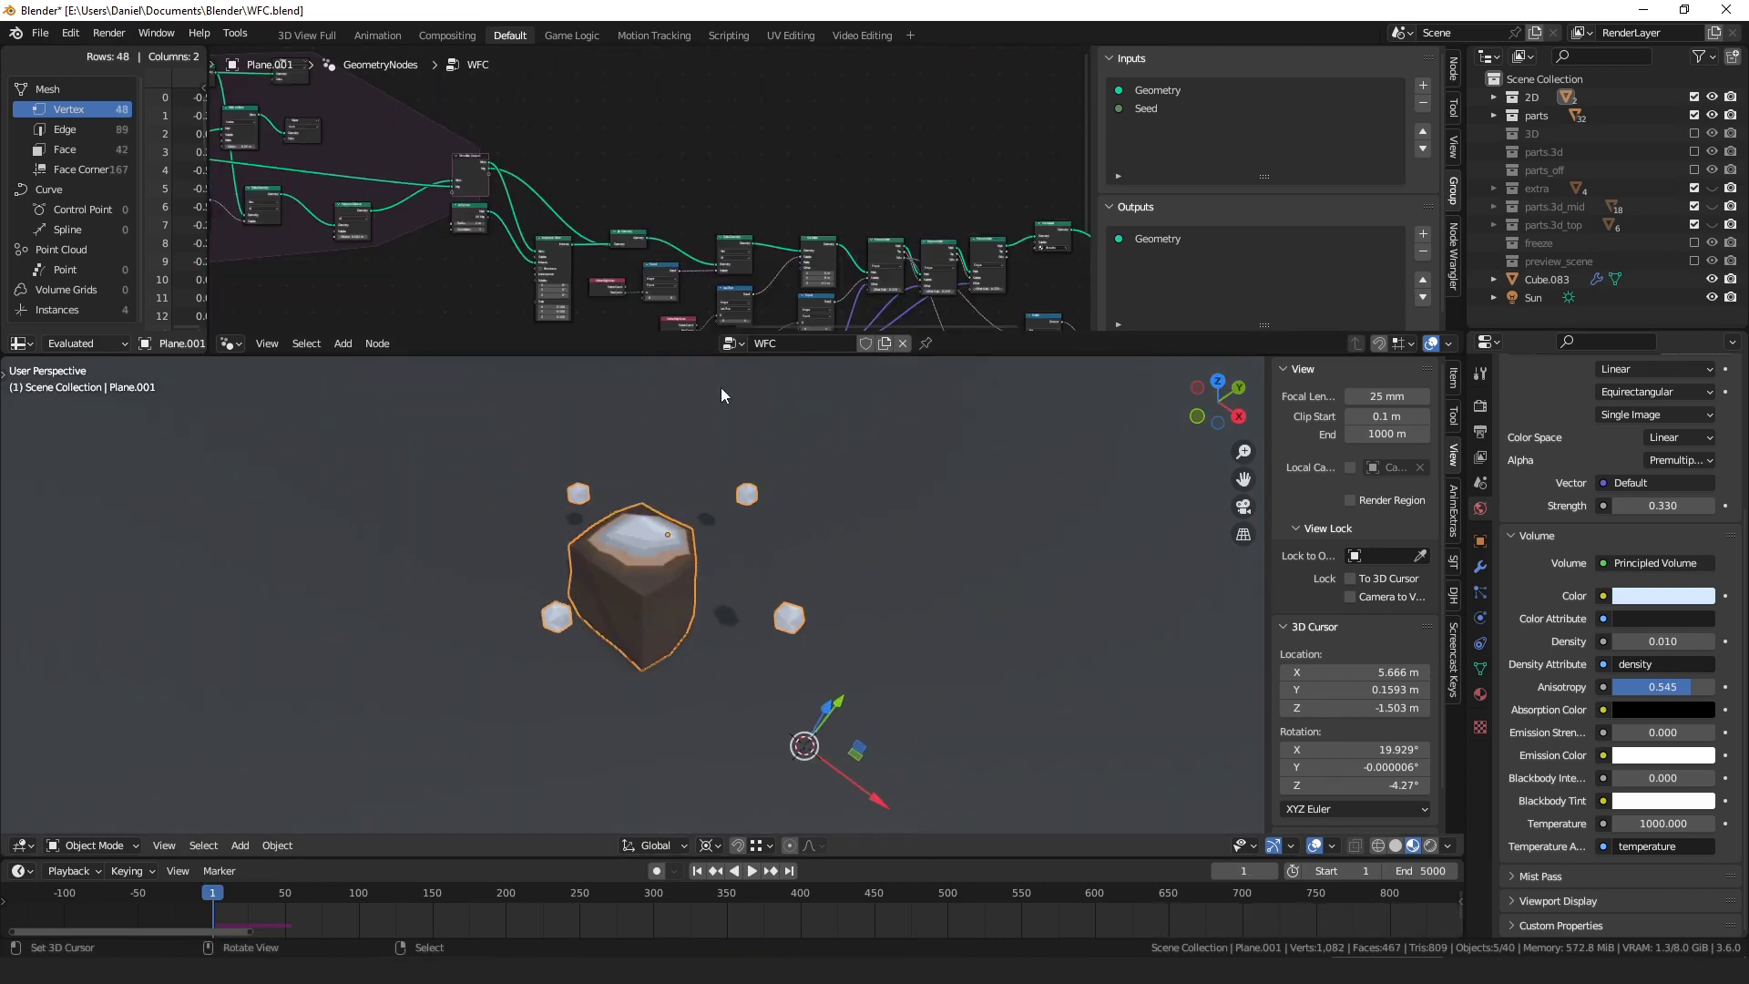
left_click_drag(645, 238, 705, 183)
type("view")
key("Return")
left_click(708, 180)
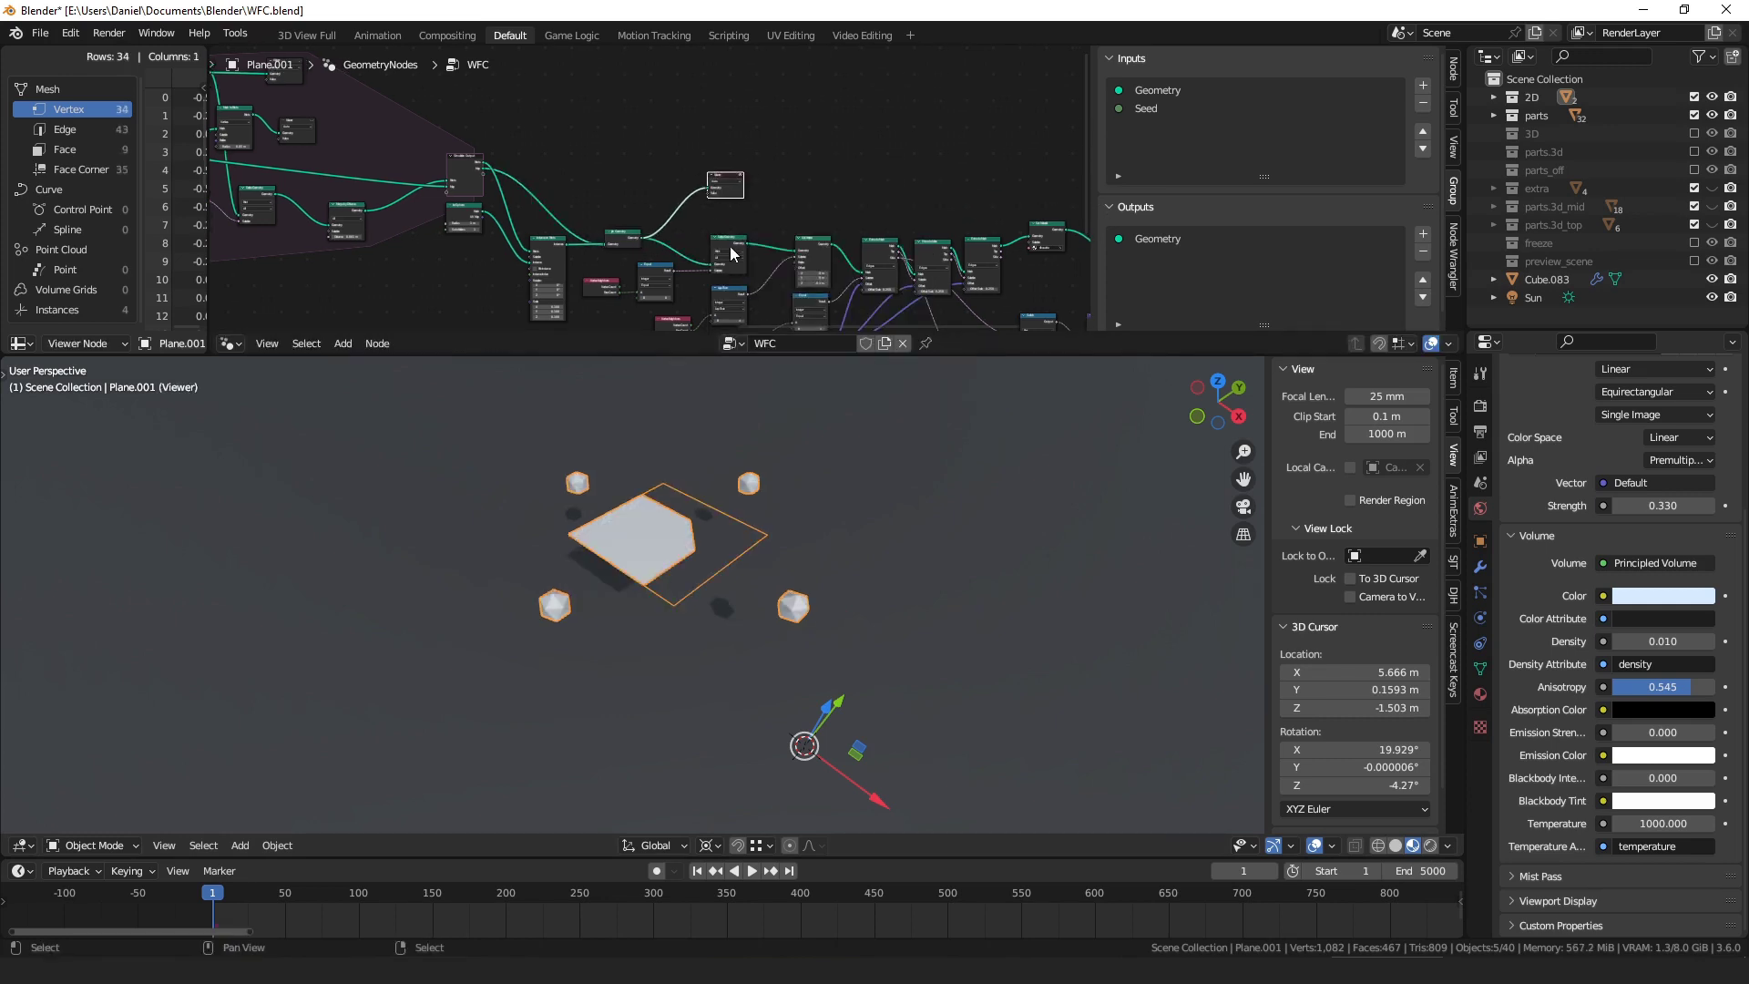
middle_click_drag(733, 518, 701, 574)
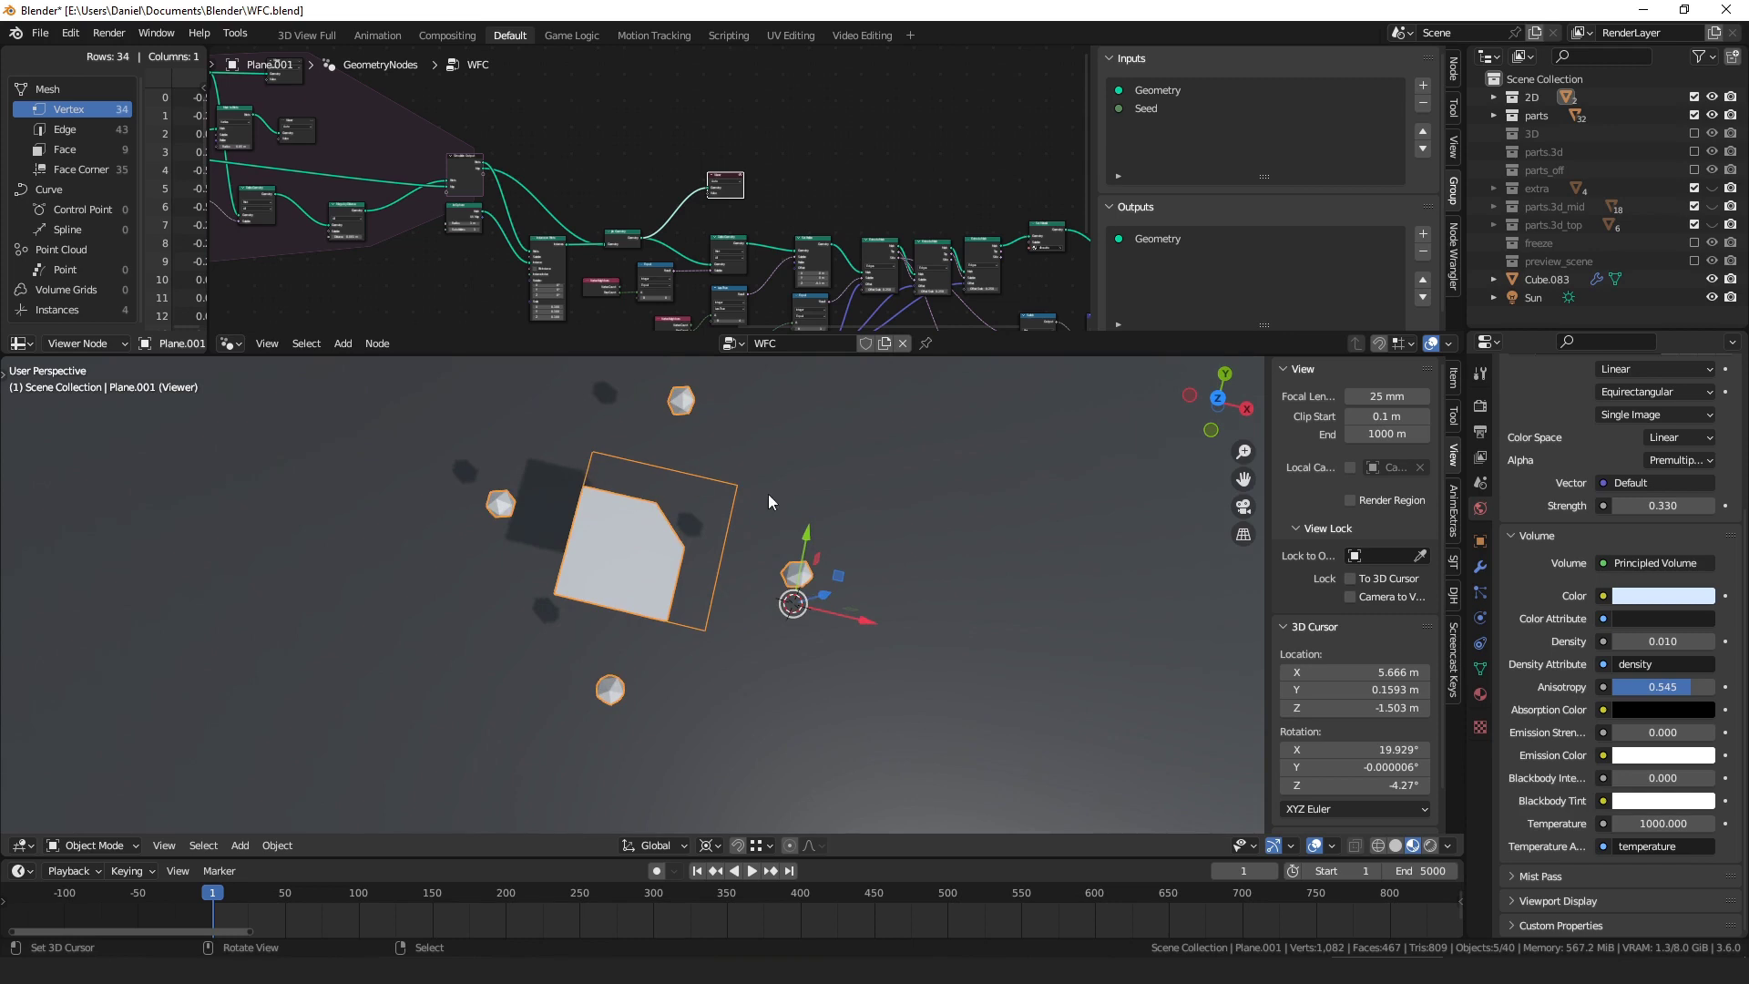
middle_click_drag(768, 493, 581, 528)
middle_click_drag(723, 592, 699, 640)
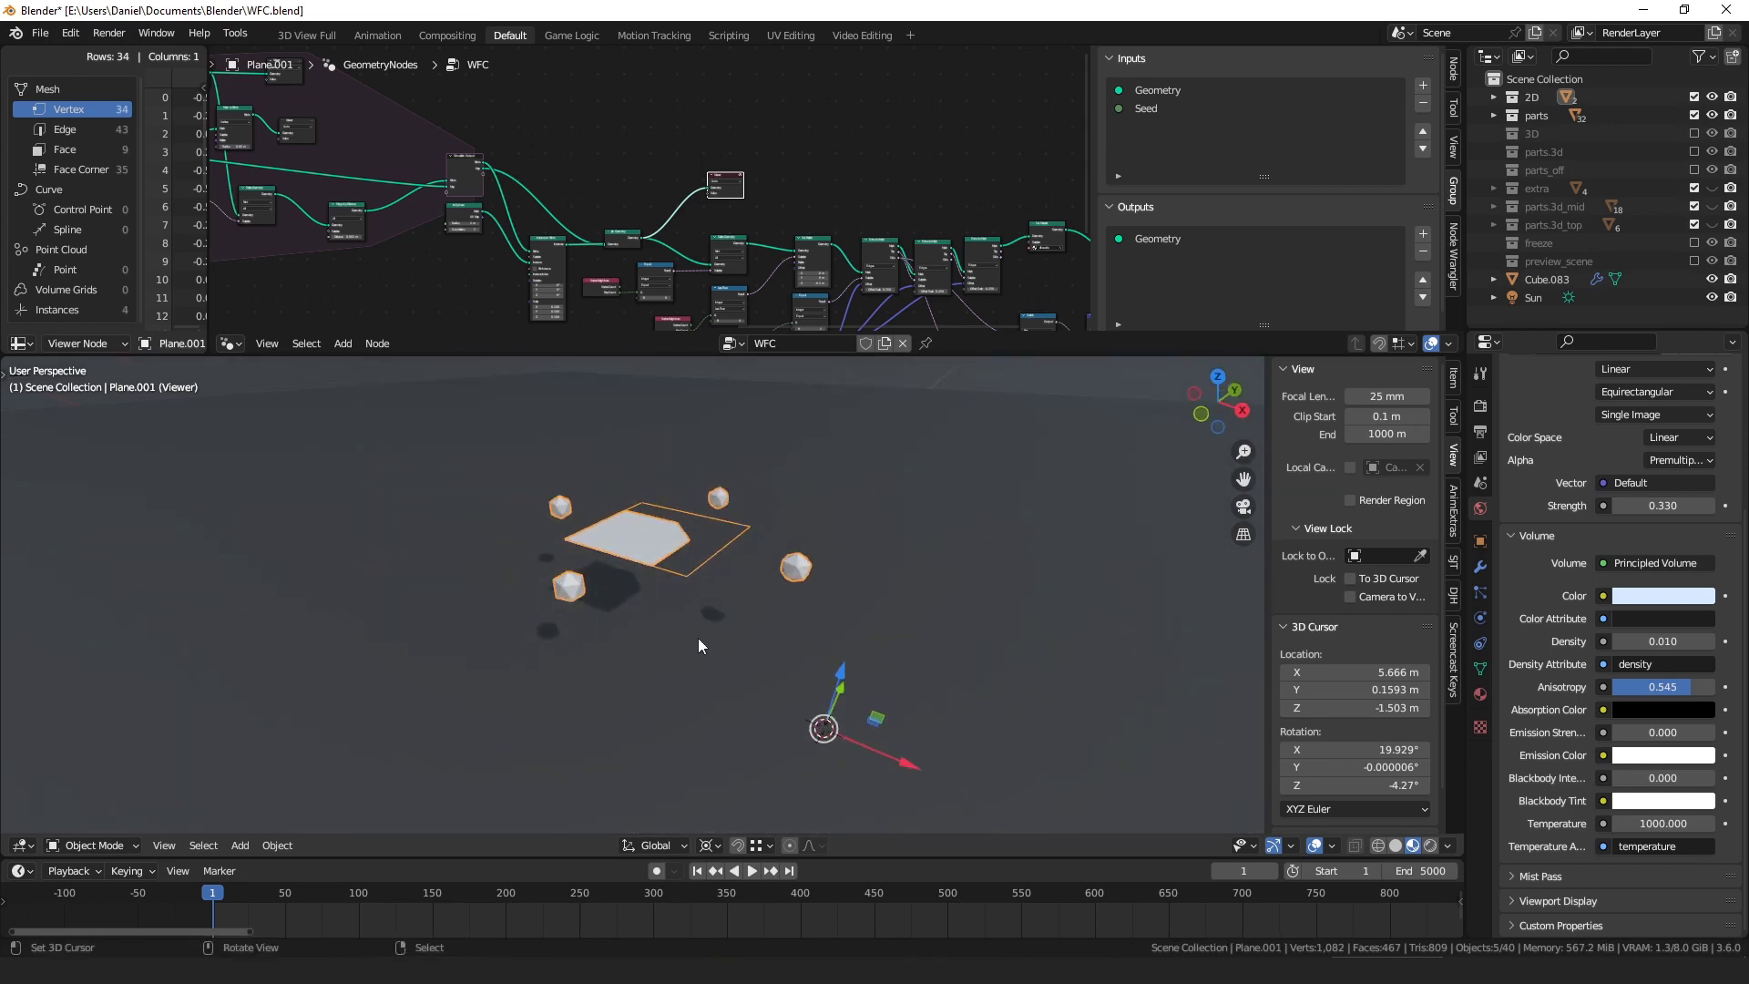
middle_click_drag(749, 505, 593, 543)
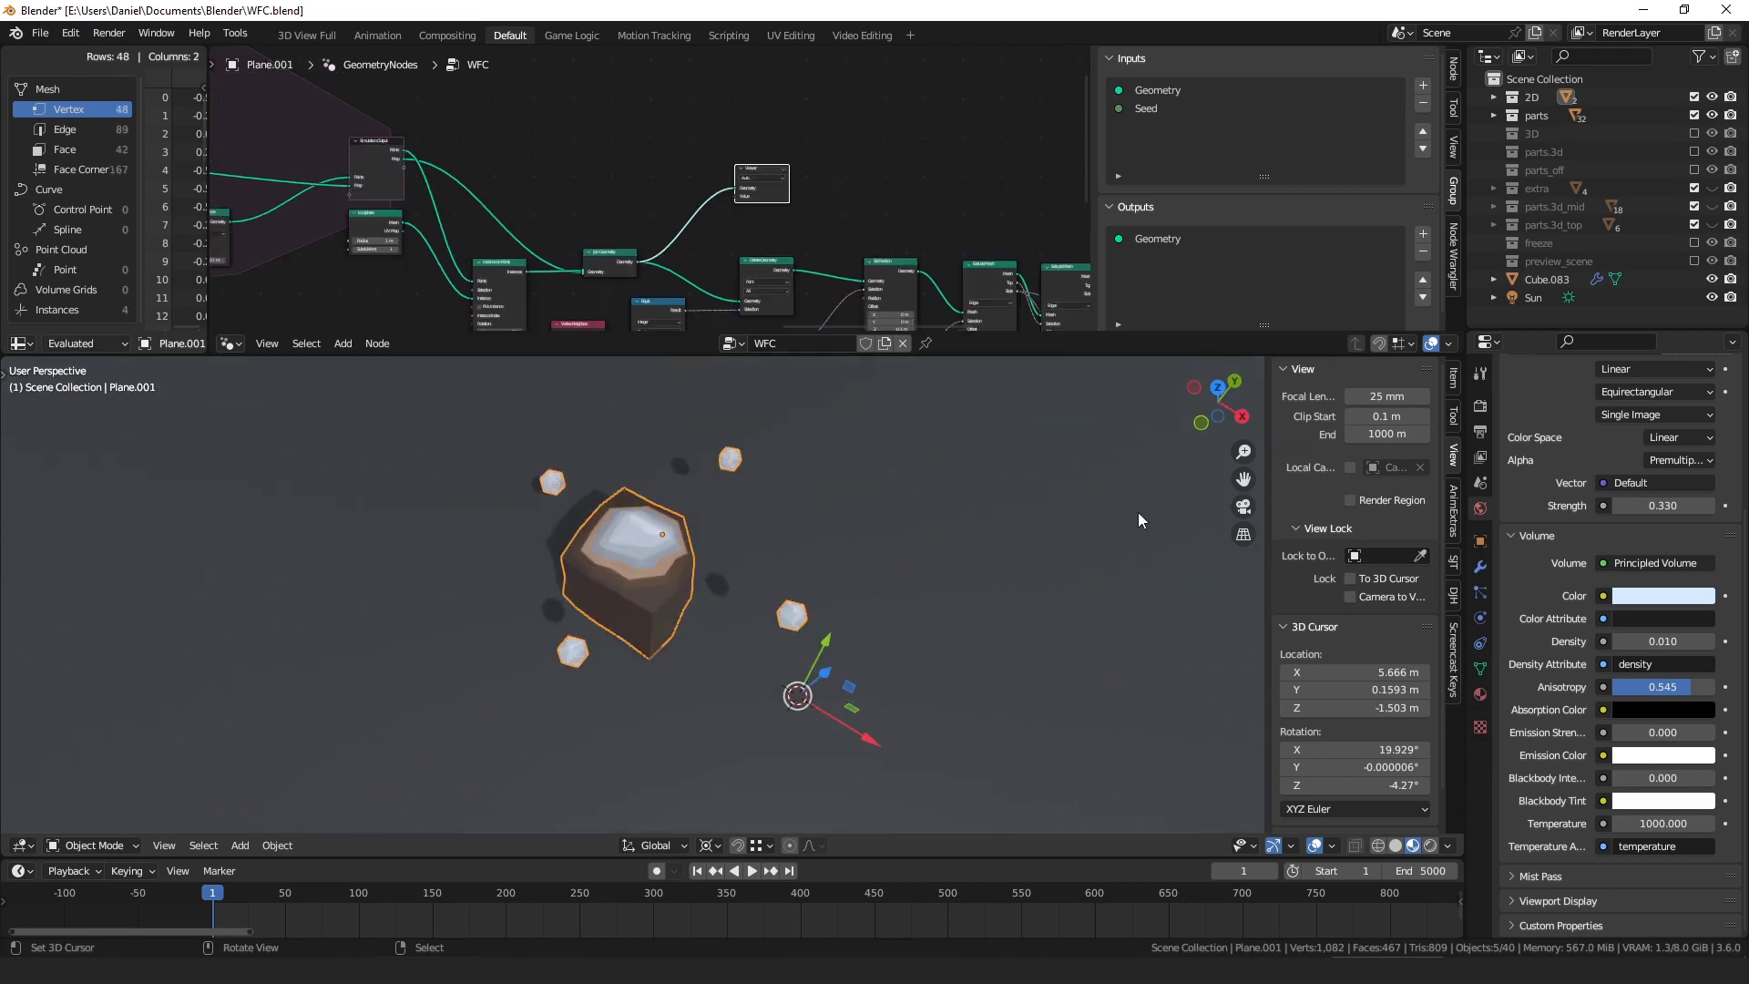
- Advance the simulation in small frame increments up to frame 5
key("Right")
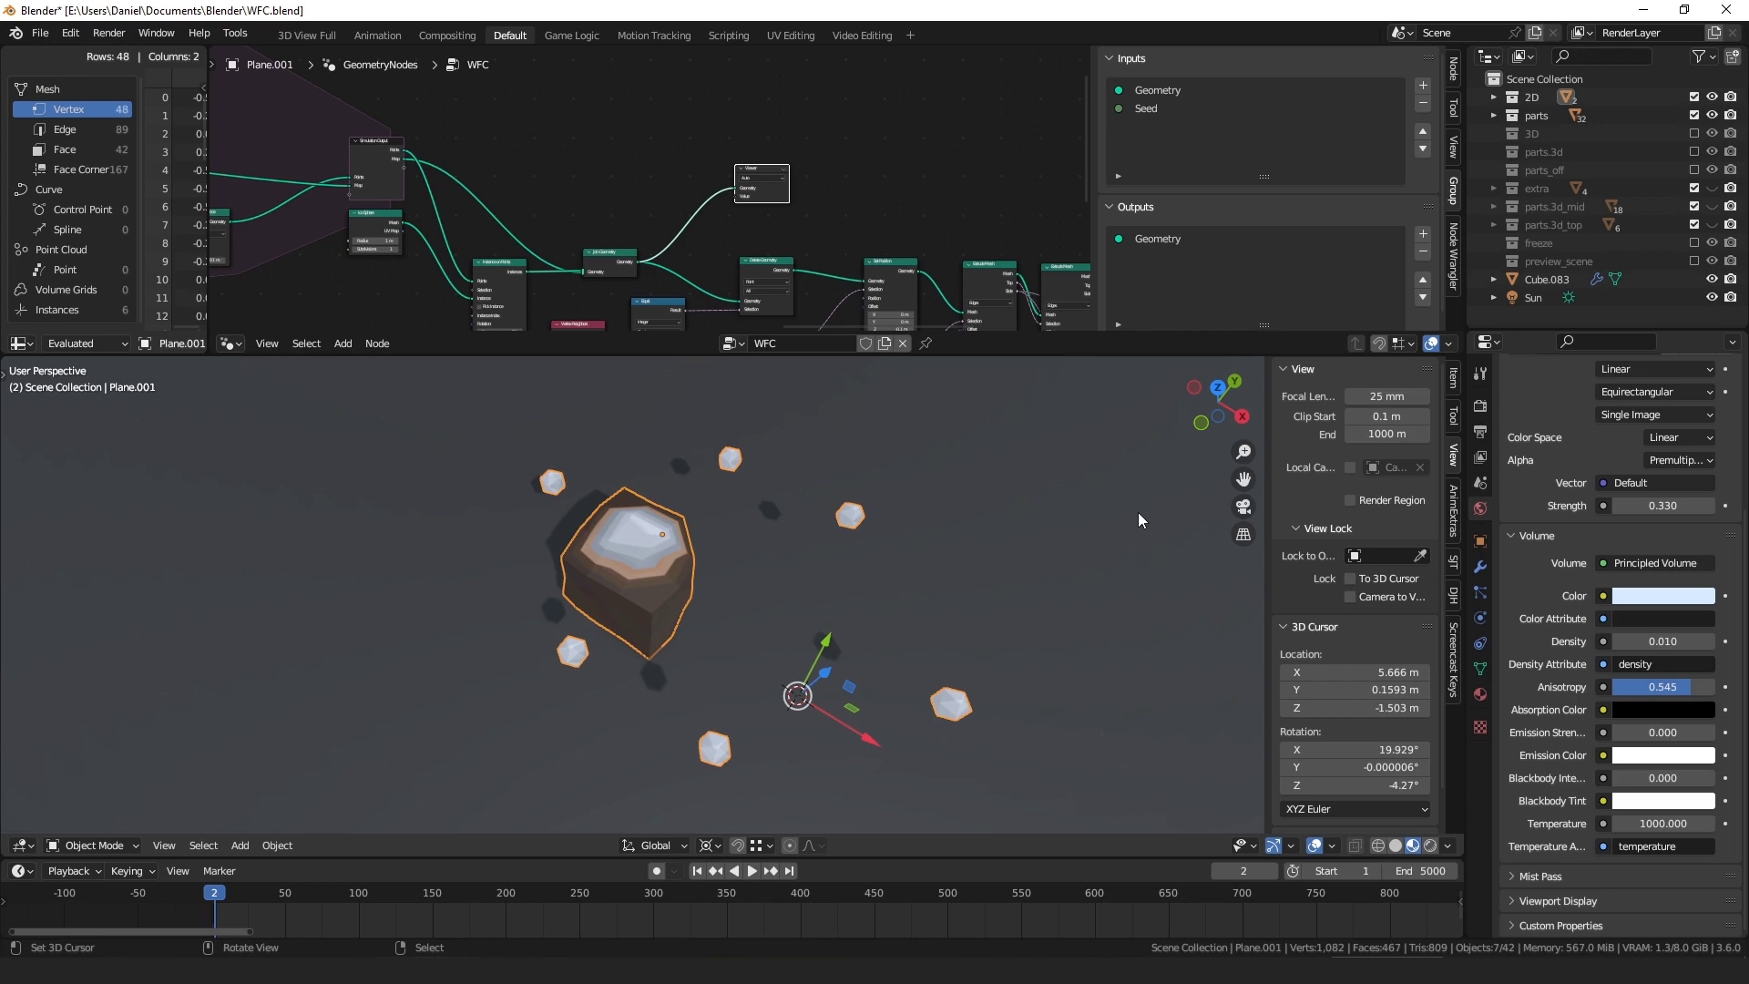
key("Right")
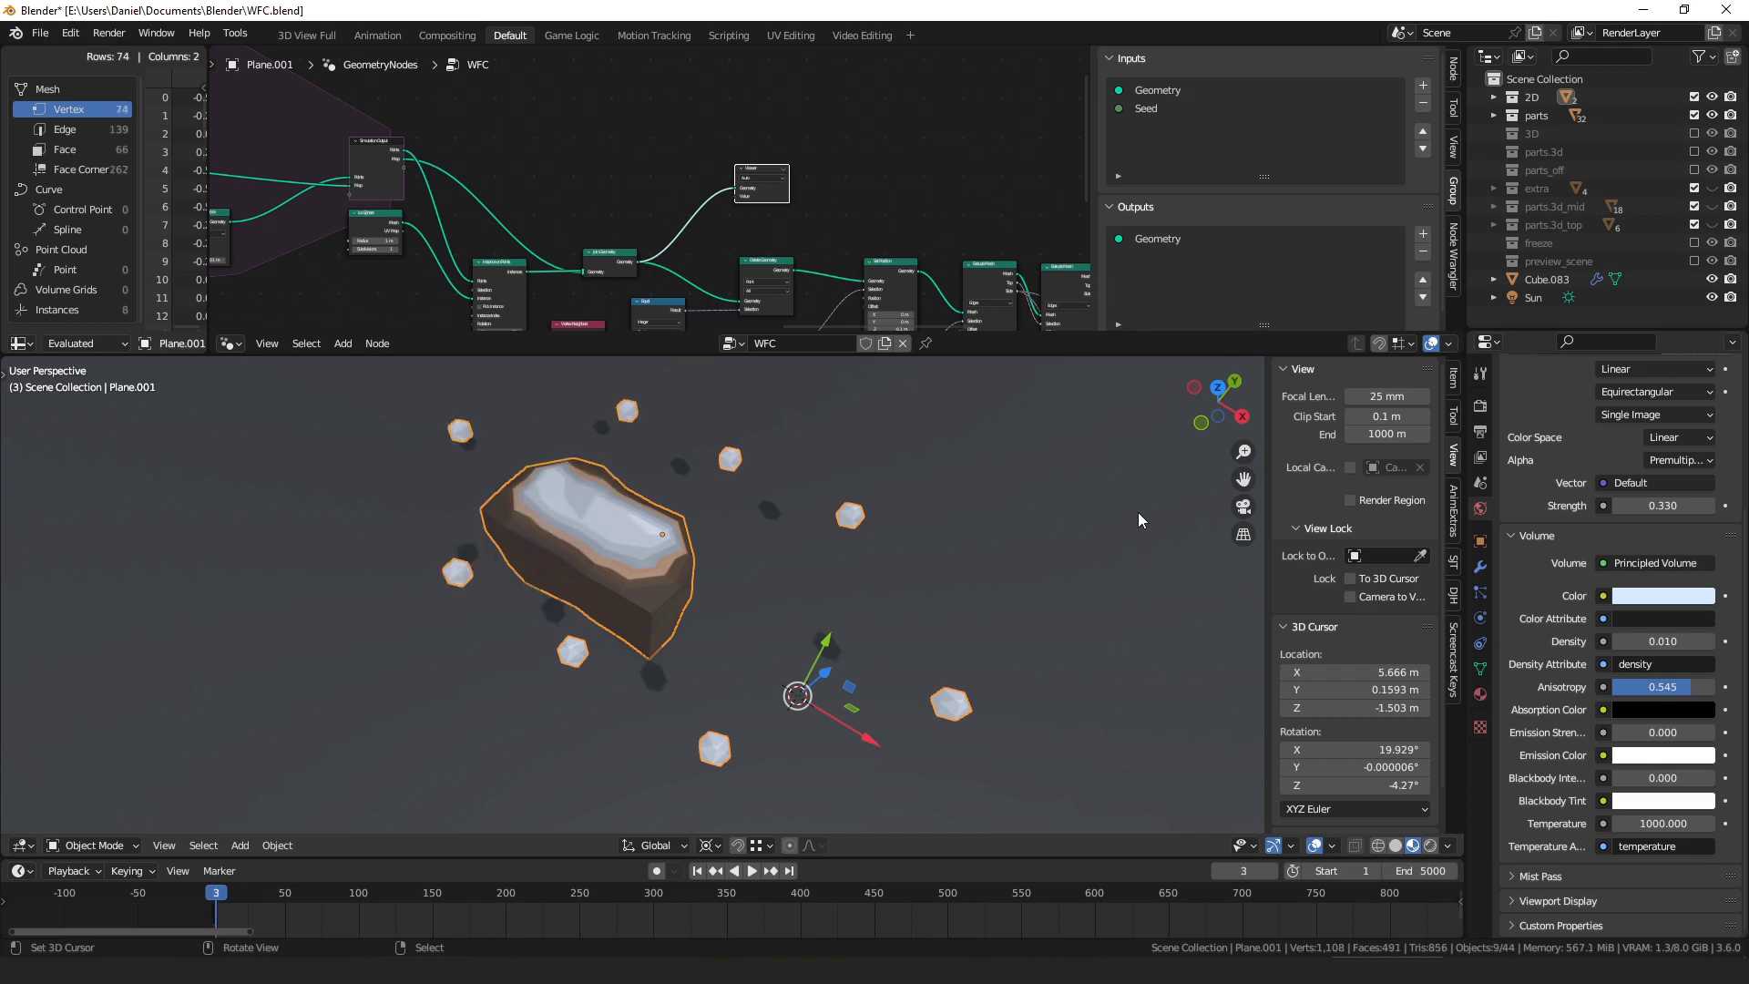
key("Right")
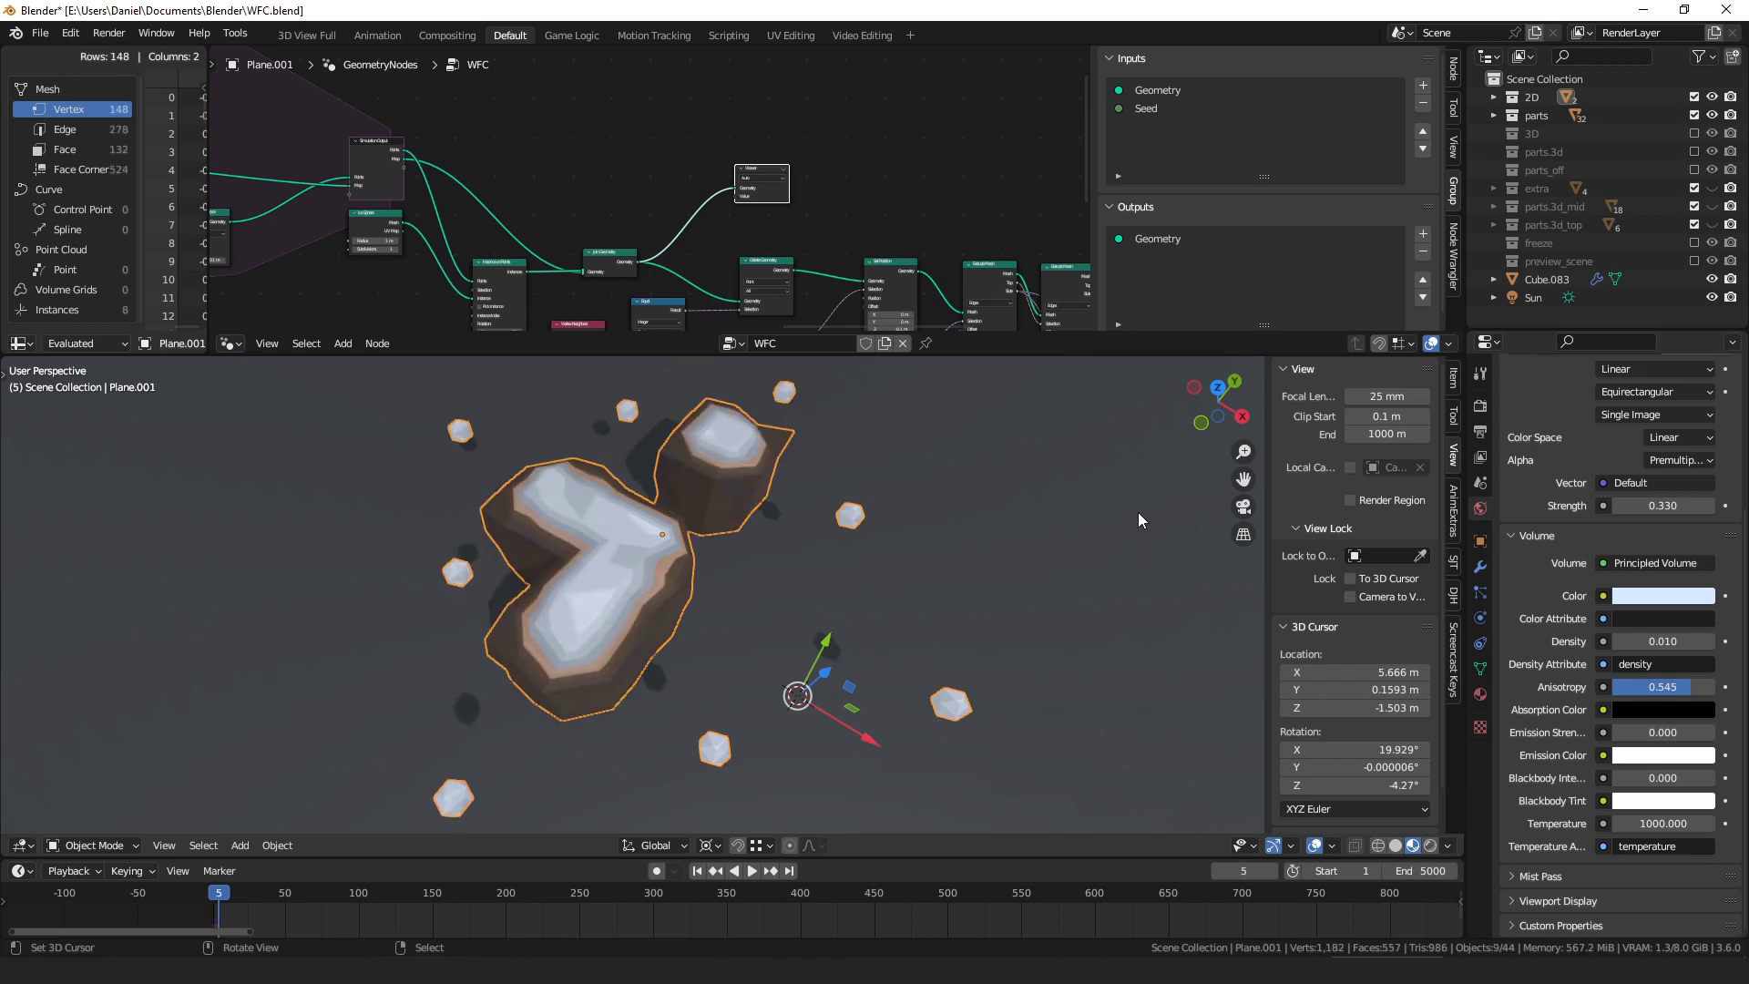
- Play the simulation on to frame 736 and examine the generated terrain up close and from above
scroll(922, 626, "down", 6)
key("space")
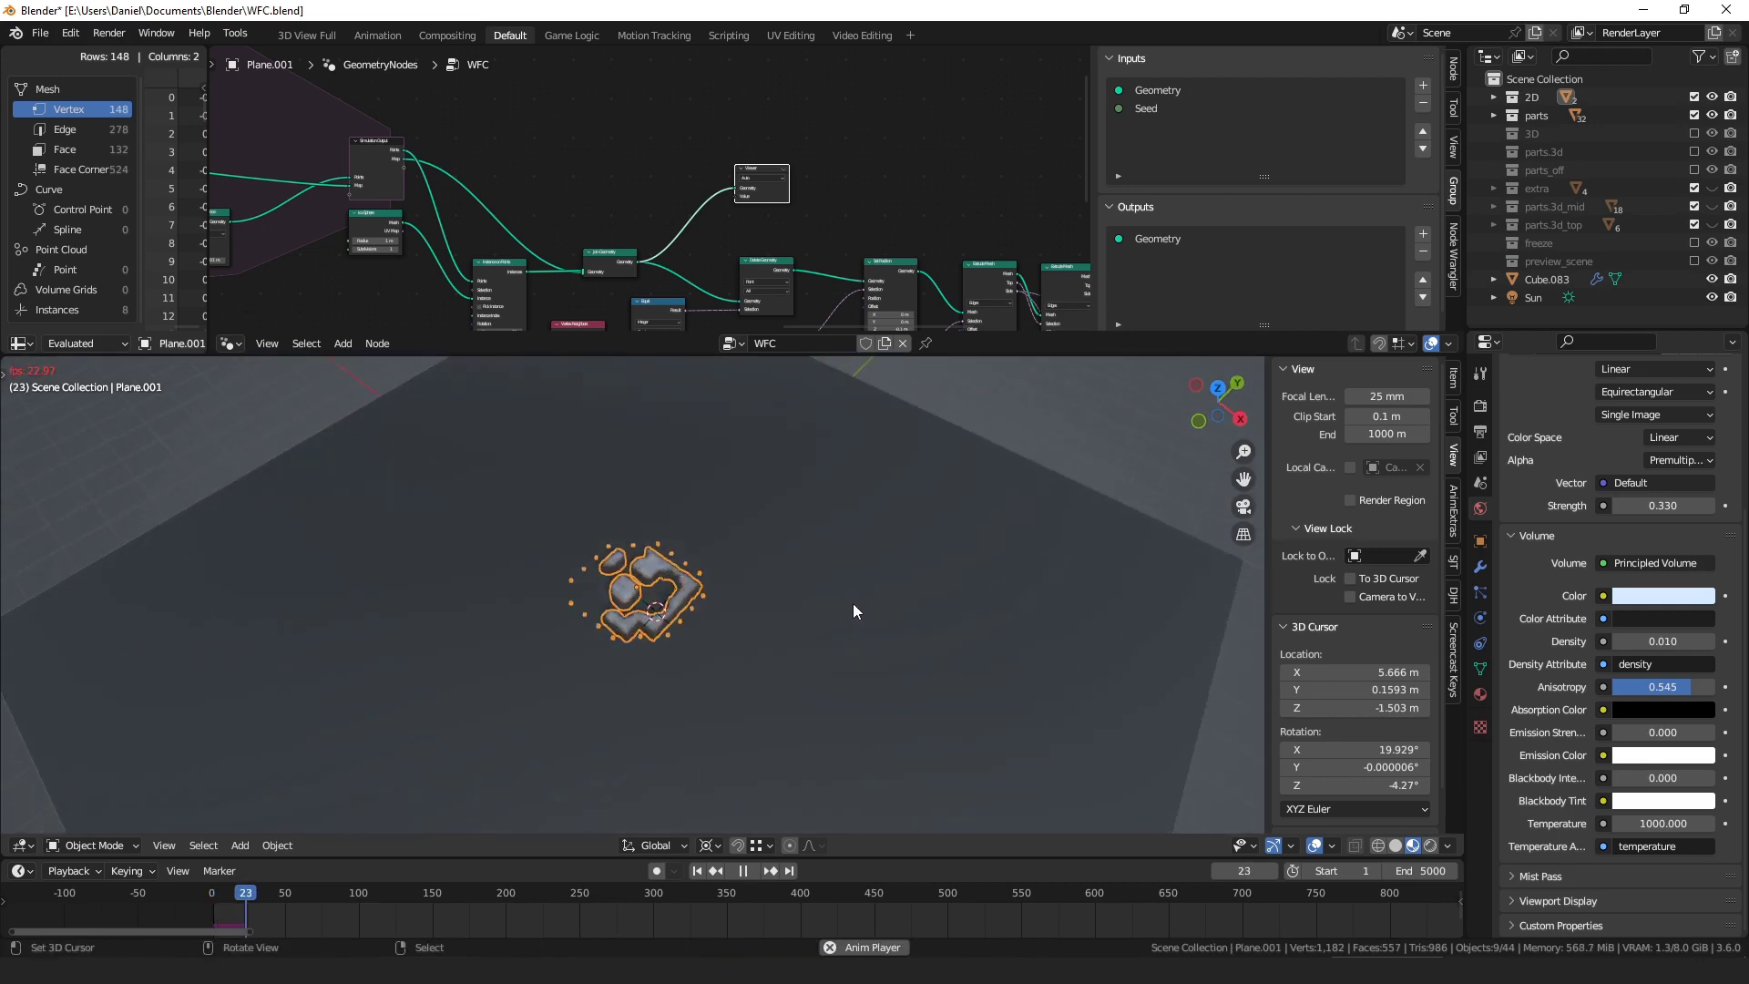
scroll(860, 605, "up", 3)
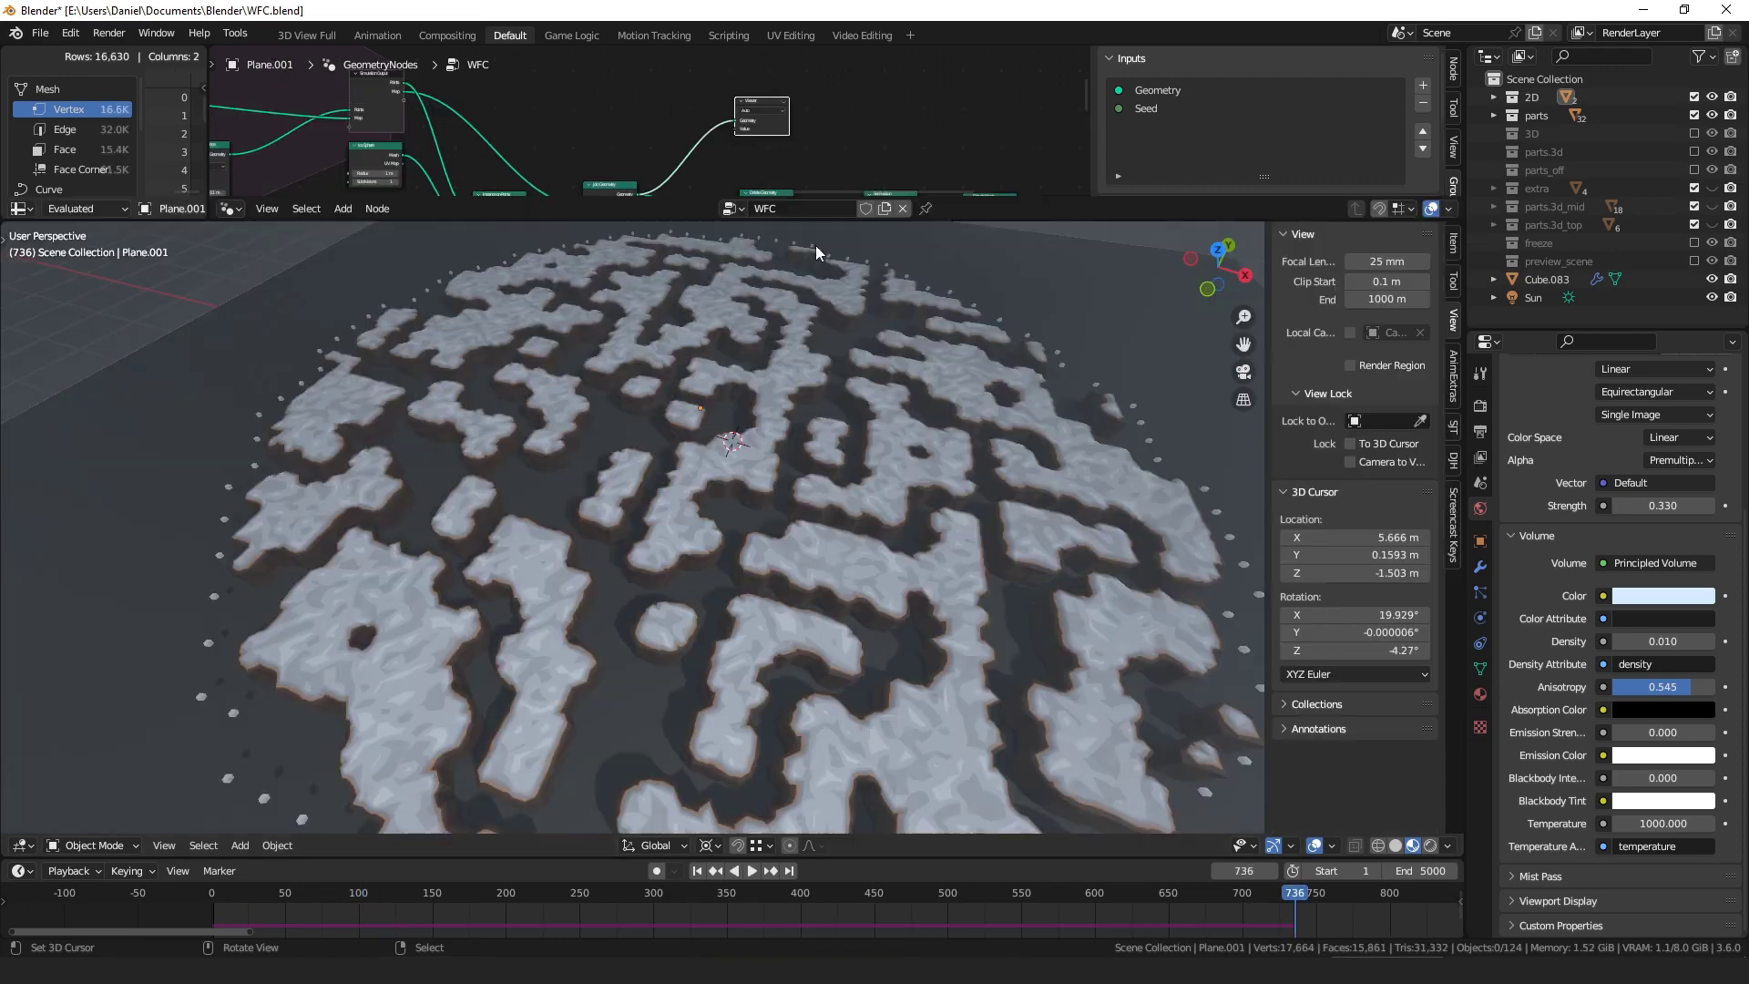
scroll(731, 428, "up", 4)
scroll(735, 423, "down", 5)
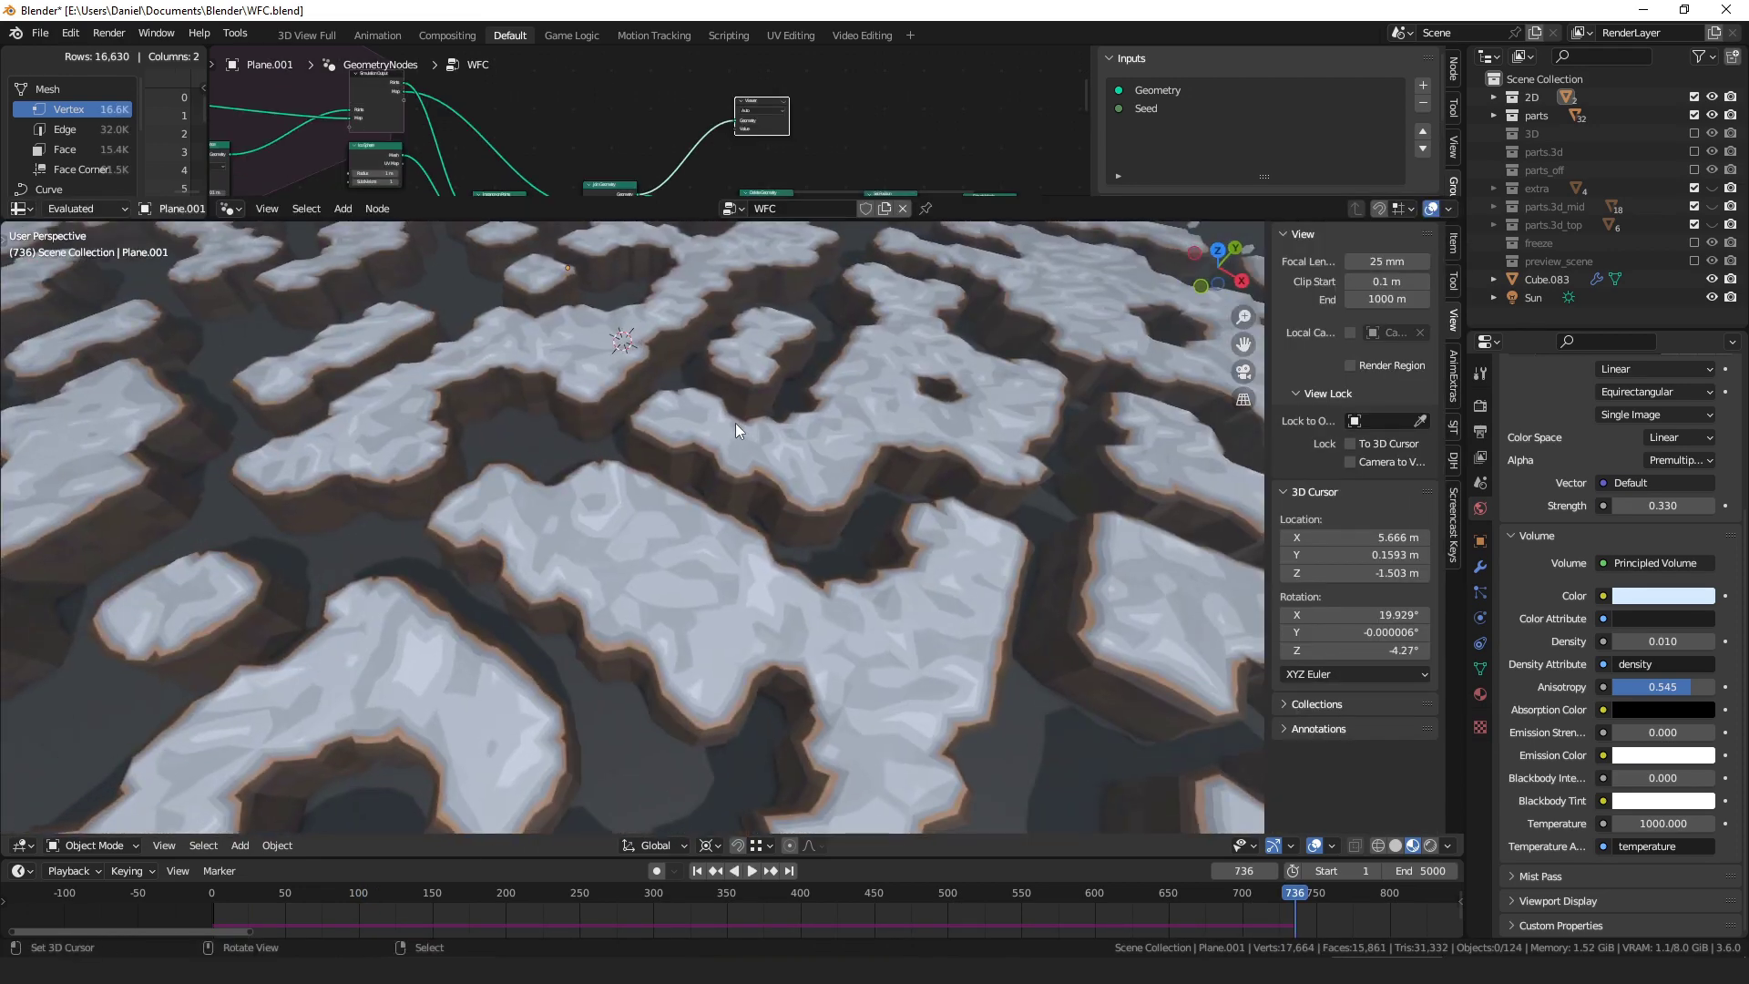
middle_click_drag(664, 434, 680, 550)
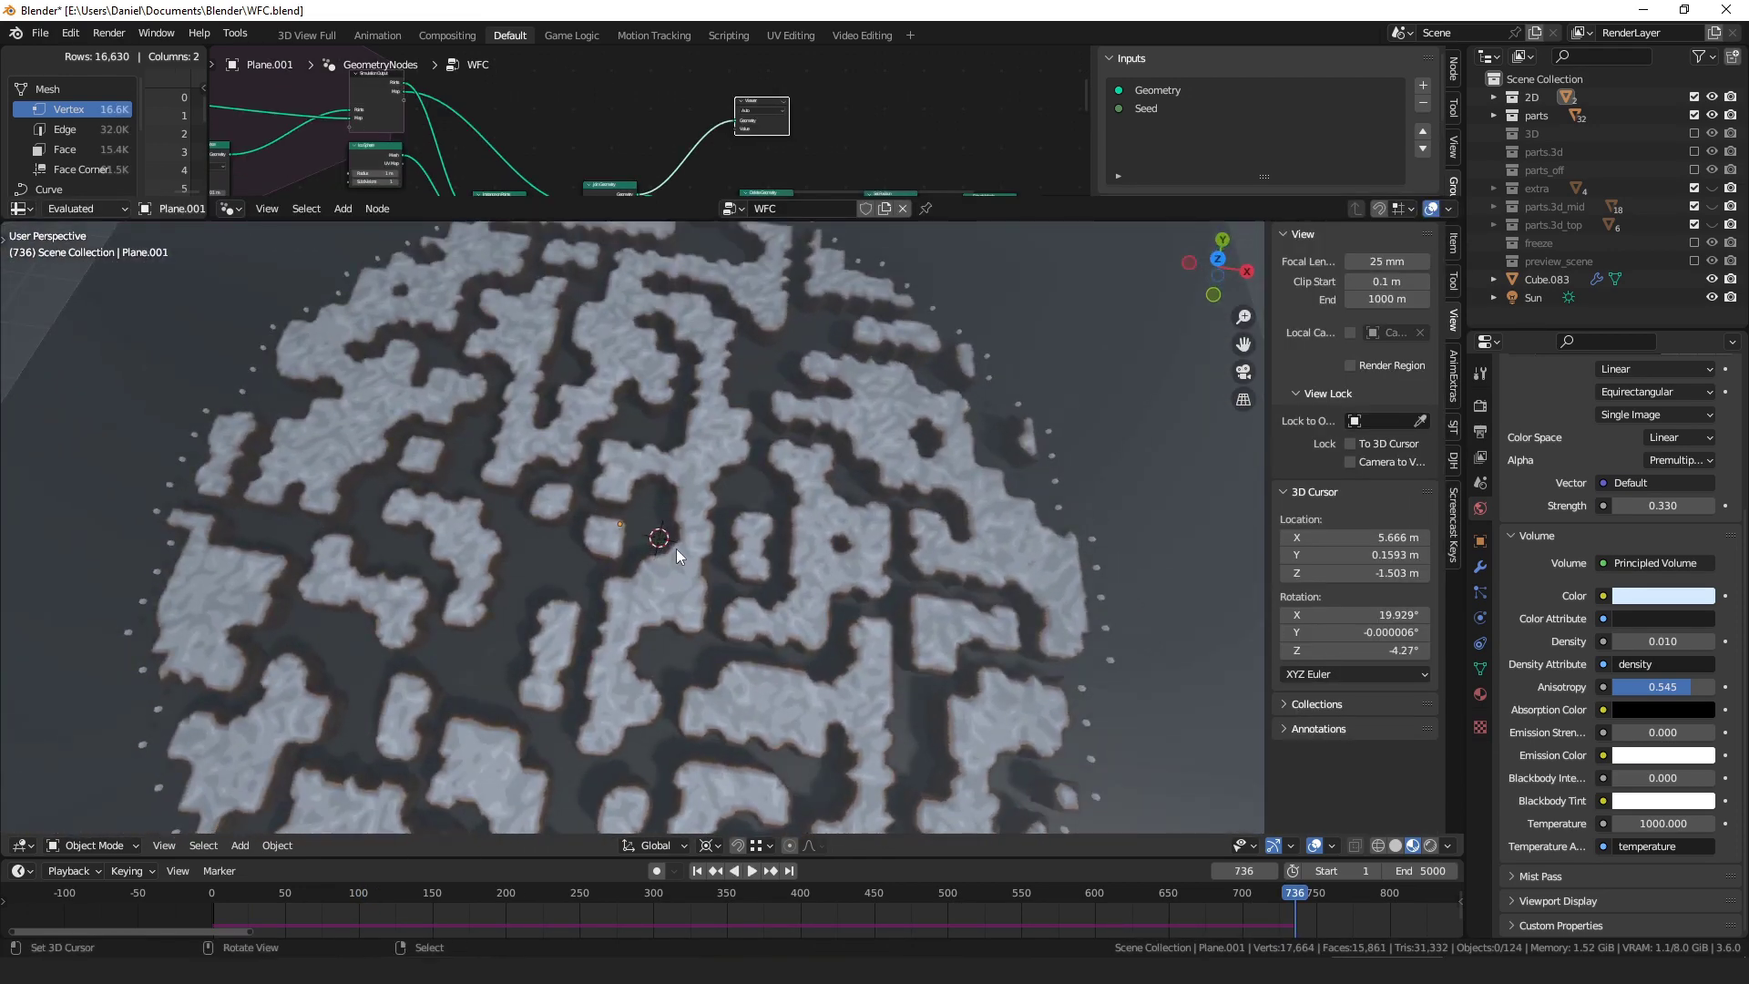
- Select all objects, search for the seed command and run it, and show the terrain's WFC modifier settings
key("a")
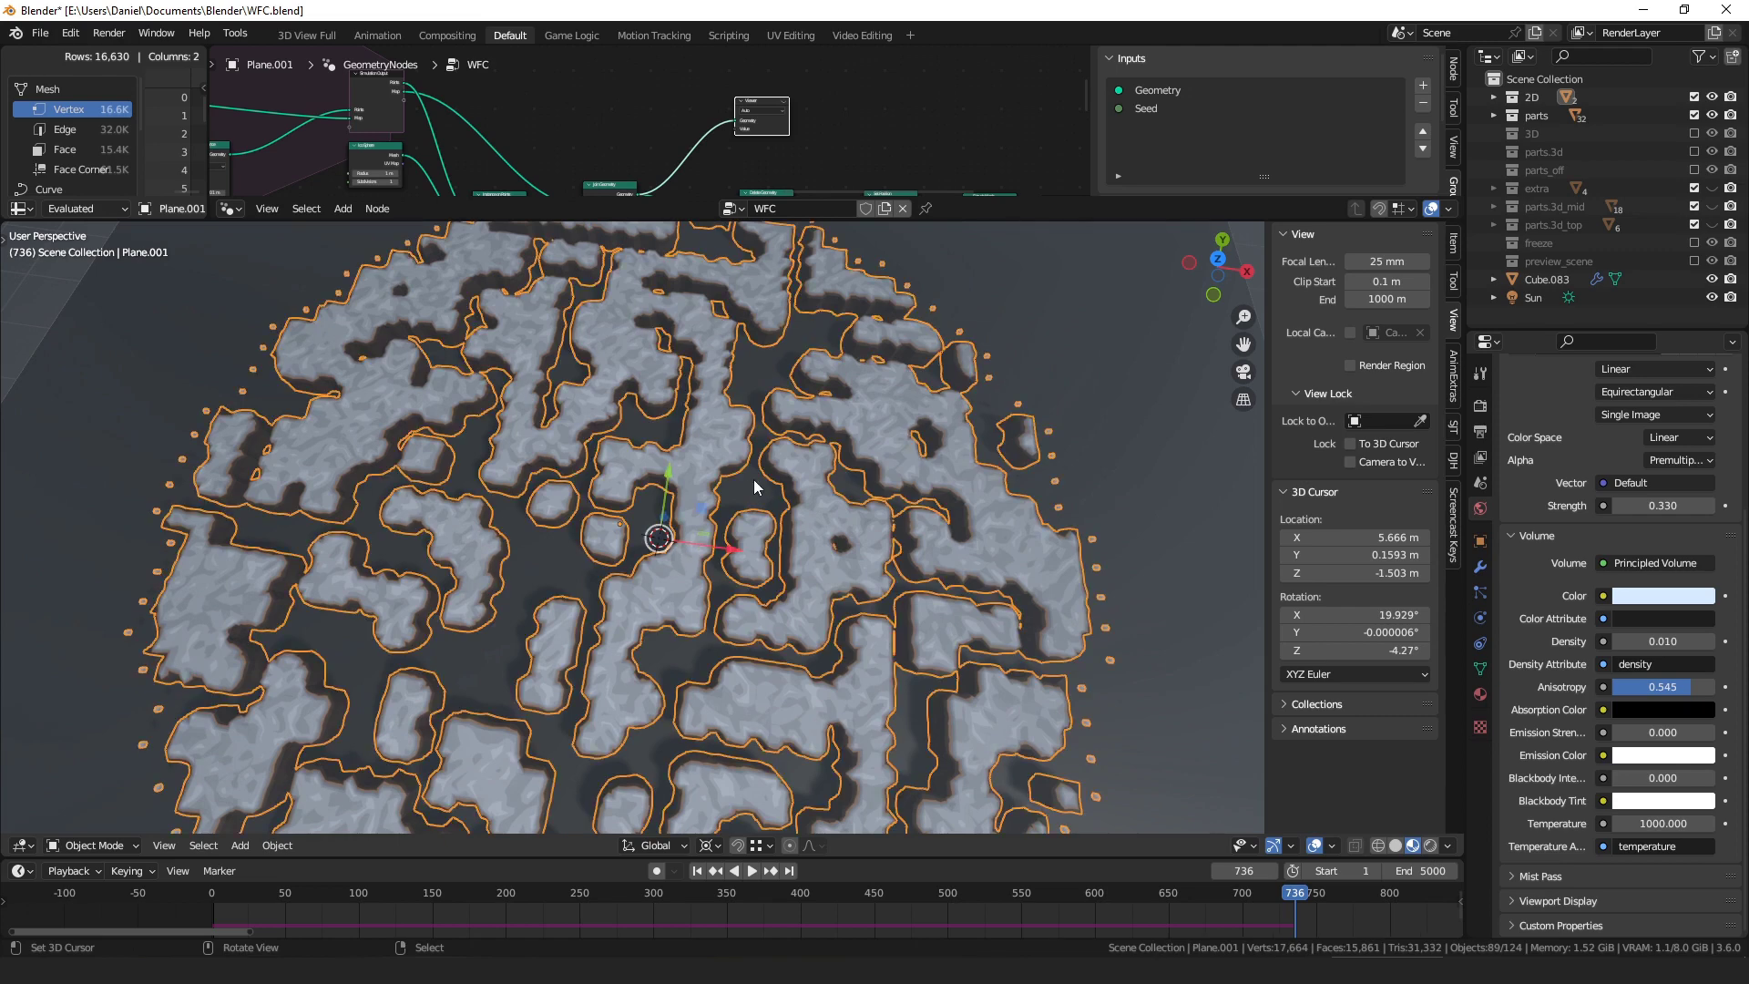
key("F3")
type("see")
key("Return")
left_click(1482, 568)
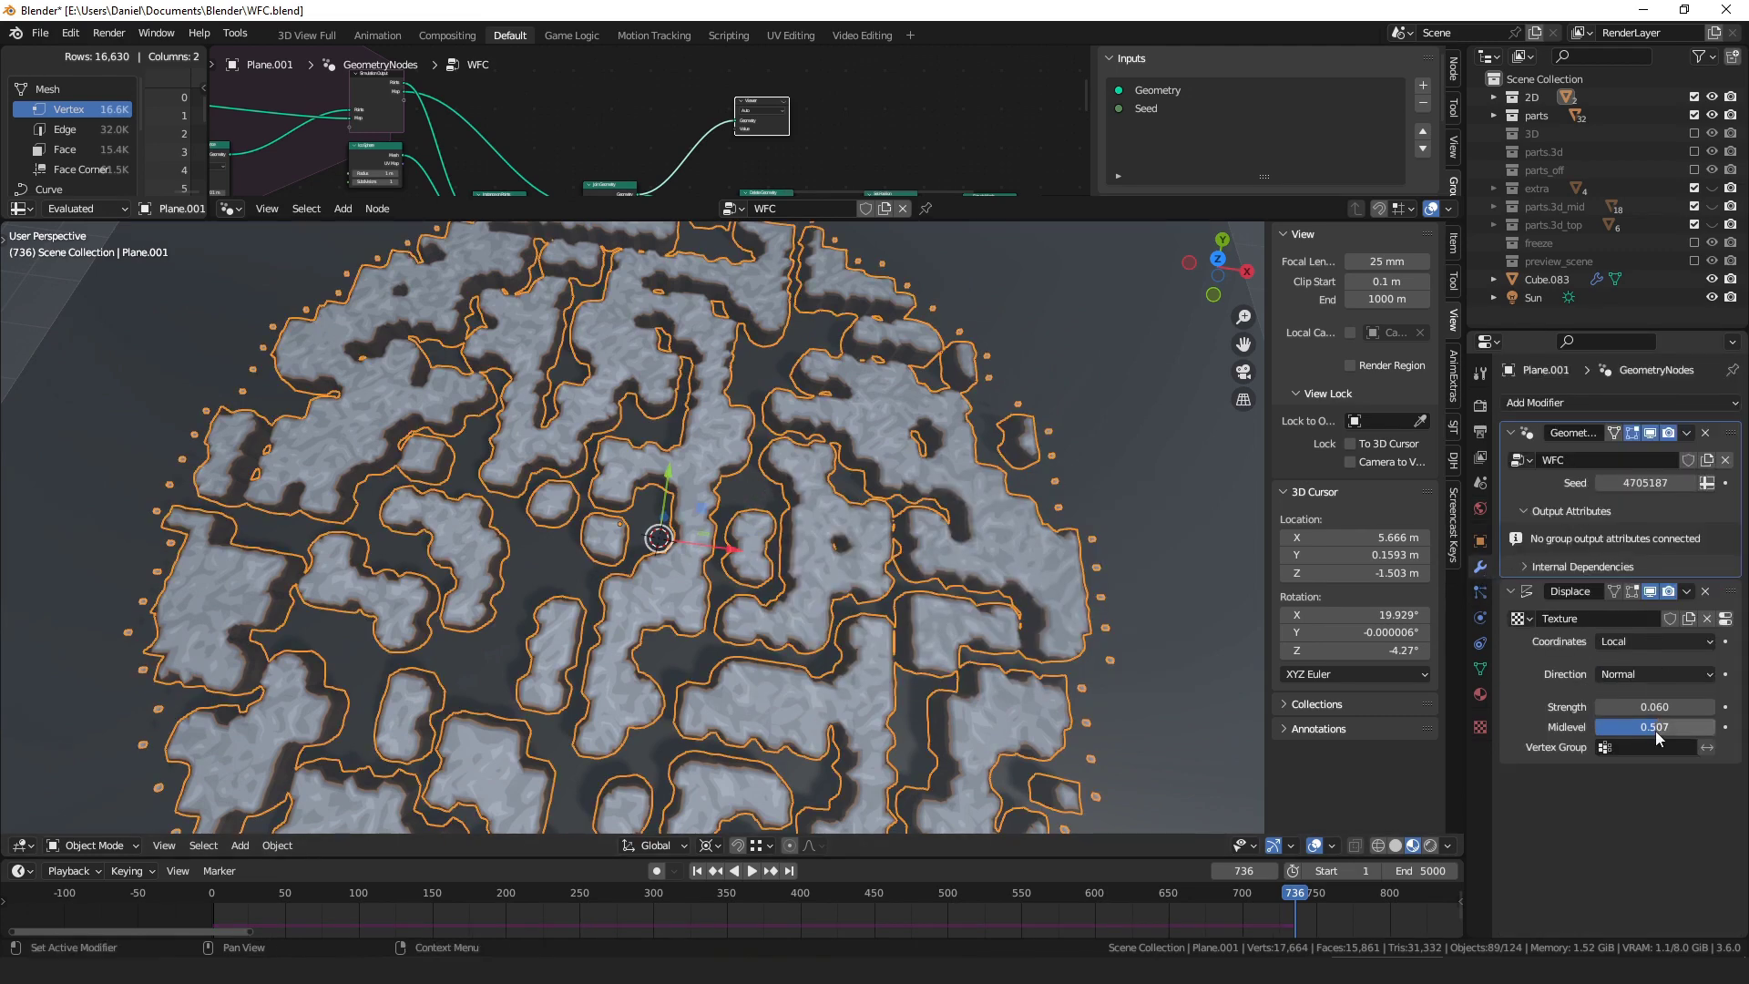
- Return the simulation to its first frame and play it up to frame 214
middle_click_drag(738, 546, 752, 498)
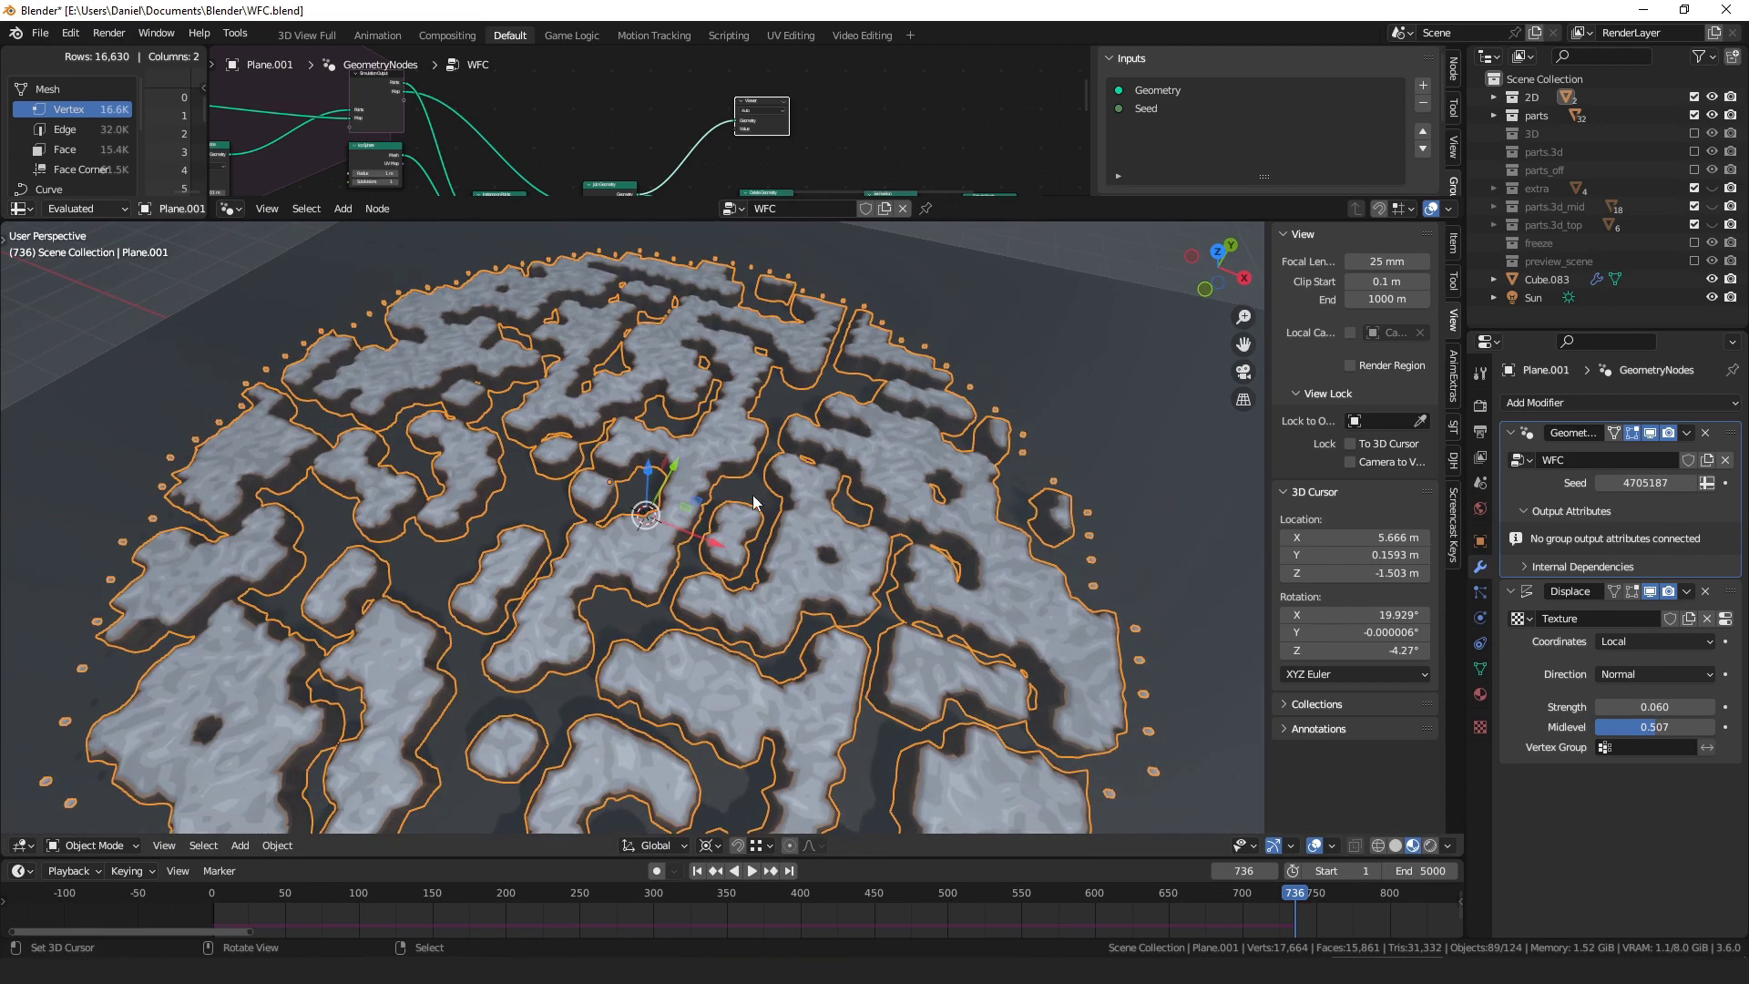
key("shift+Left")
key("space")
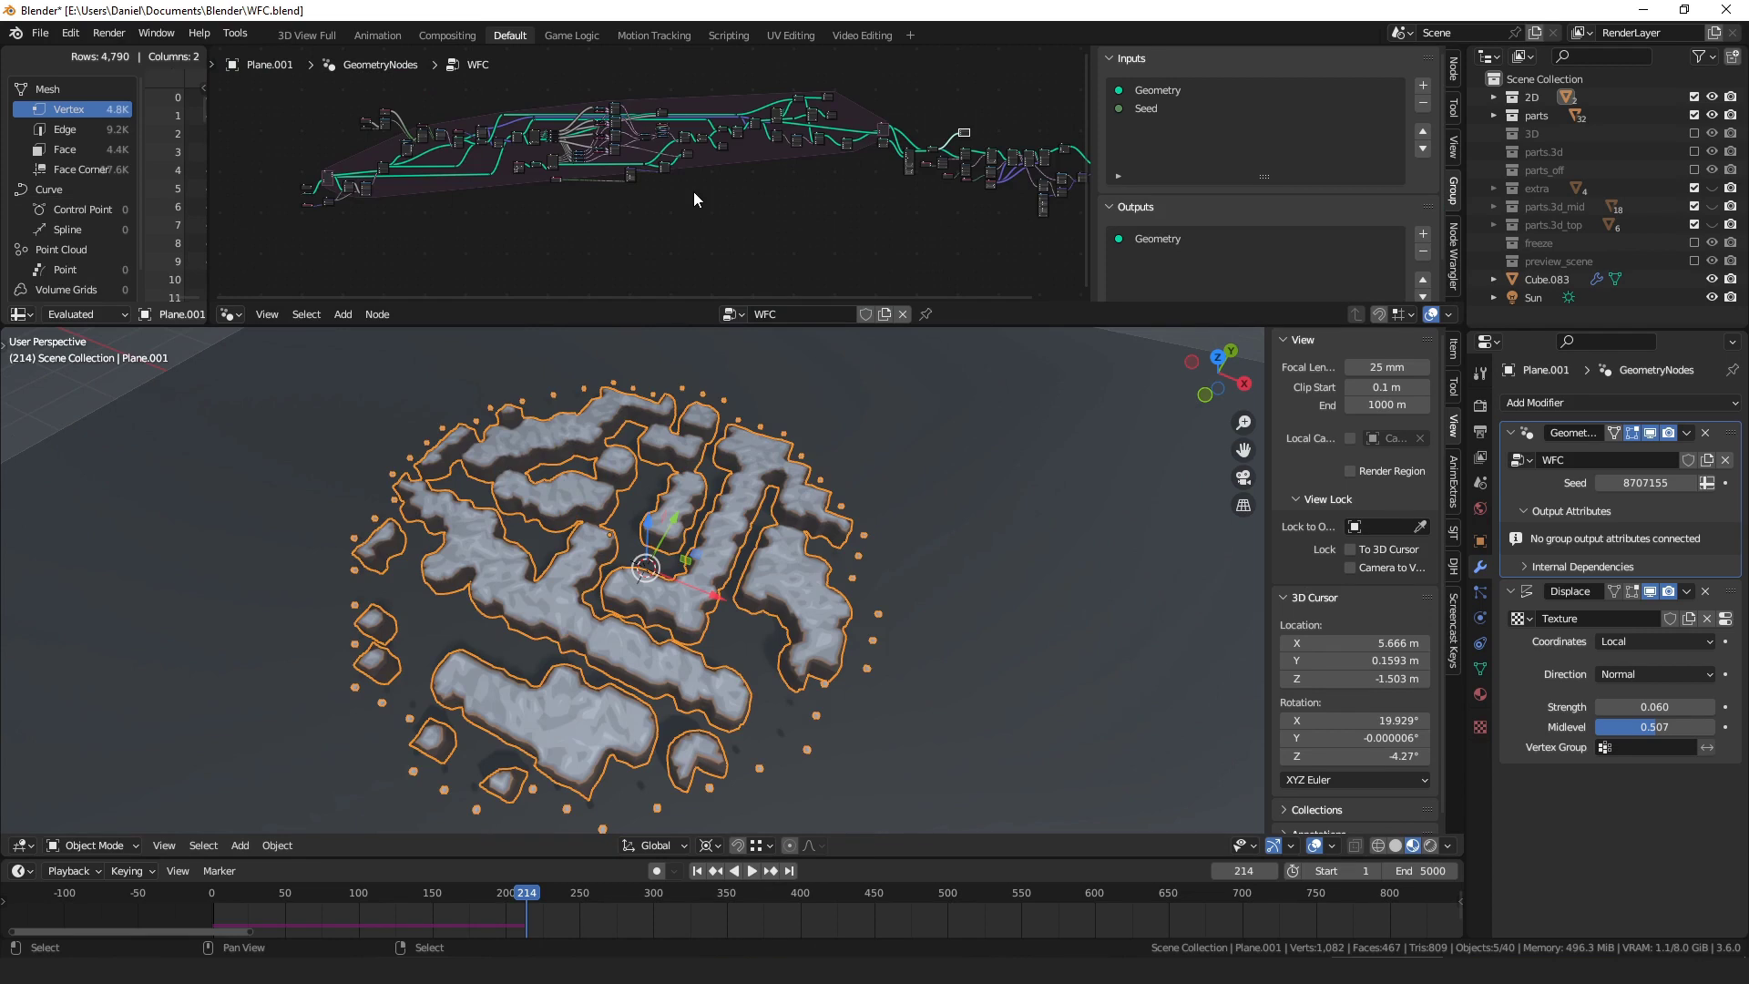
- Draw two annotation arrows at the start of the WFC tree, one to the lower node chain and one to the upper chain
scroll(714, 189, "up", 3)
middle_click_drag(410, 164, 587, 166)
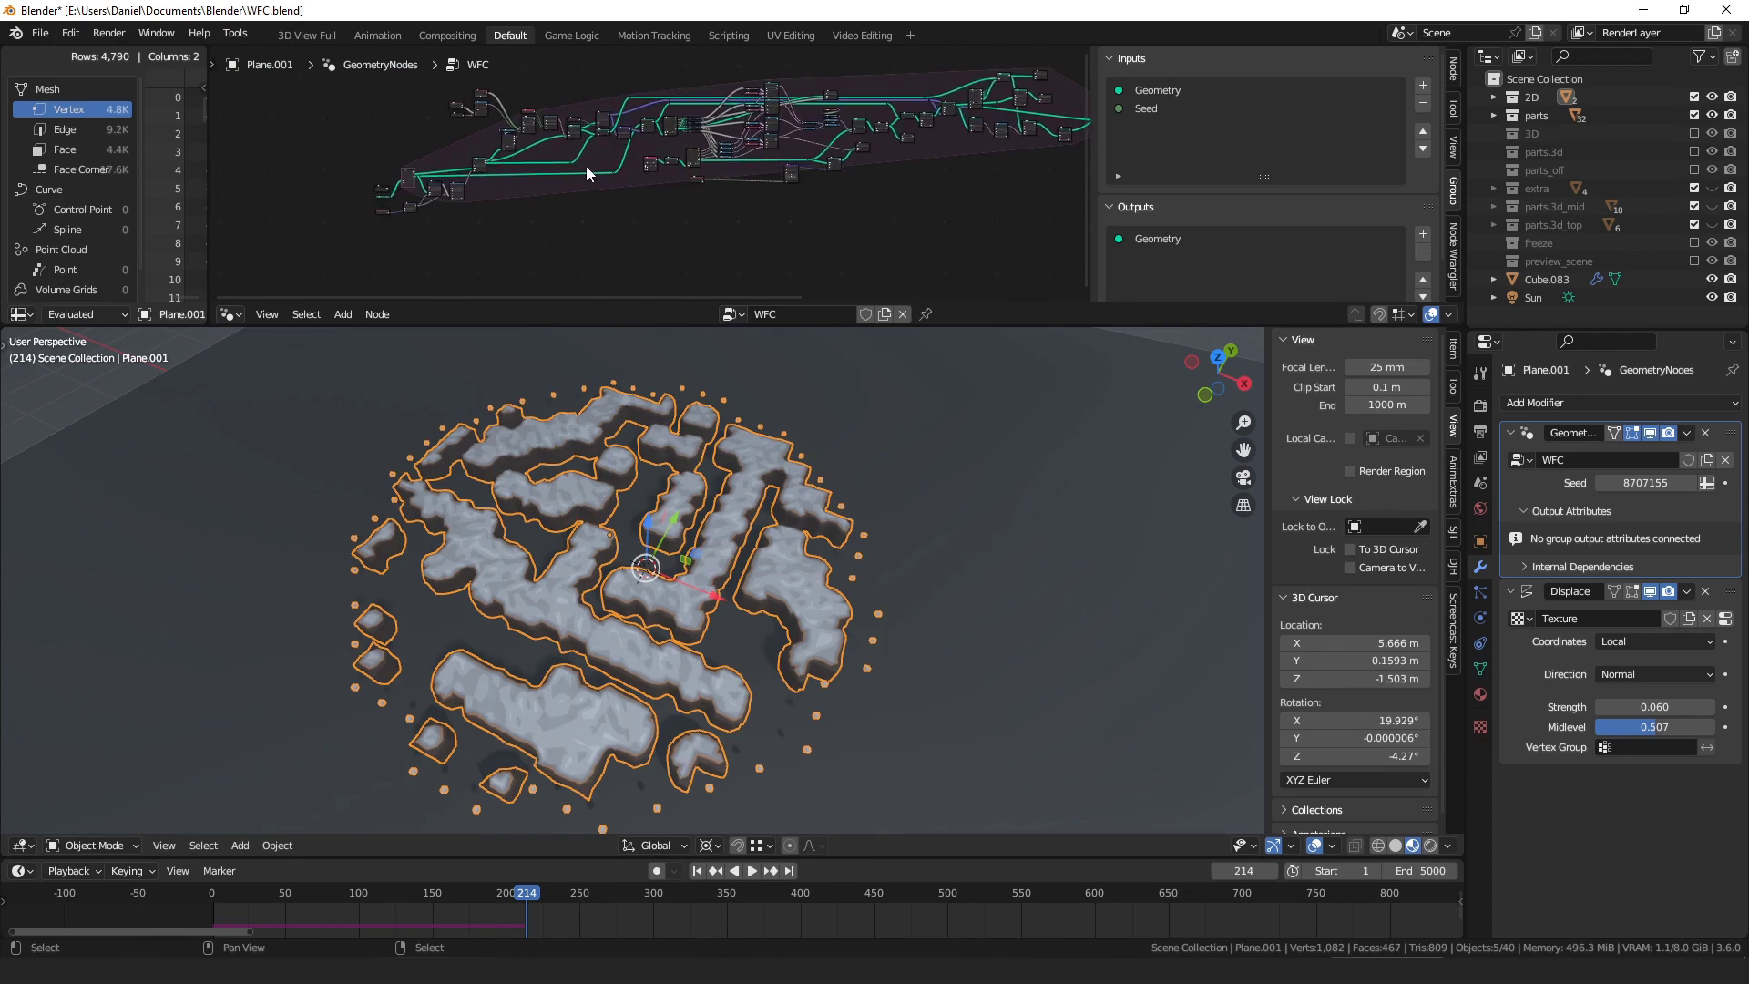
scroll(459, 183, "up", 3)
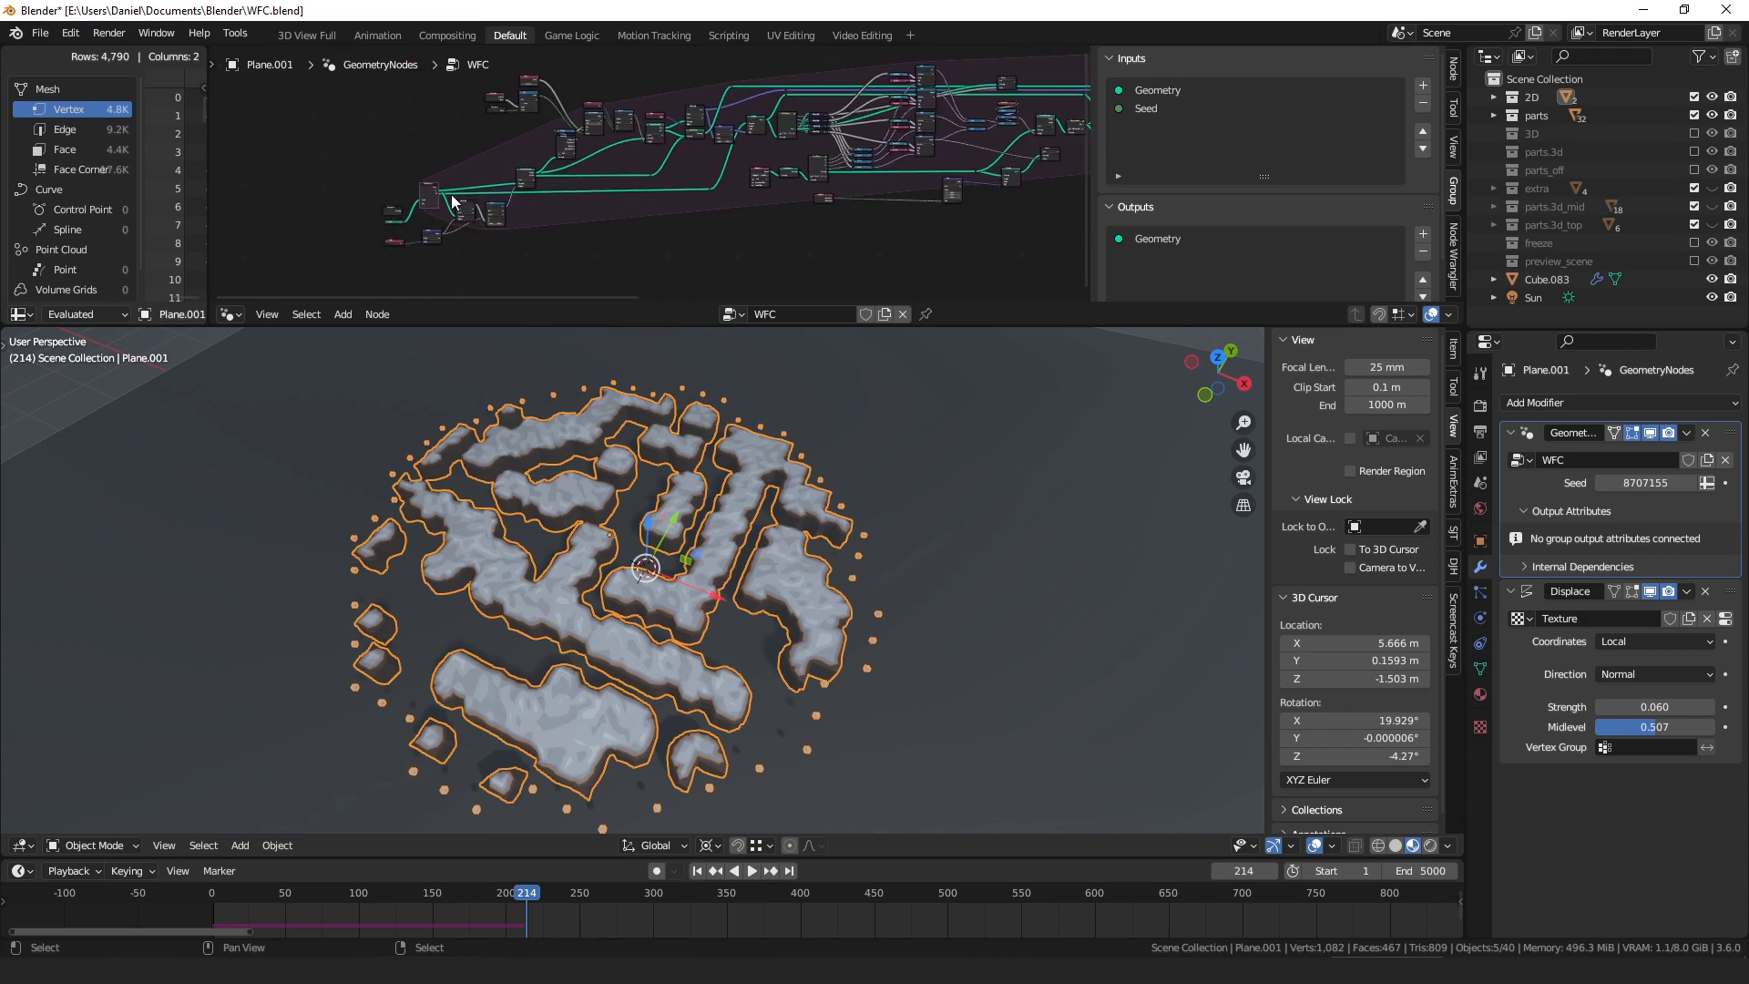
left_click_drag(536, 228, 518, 252)
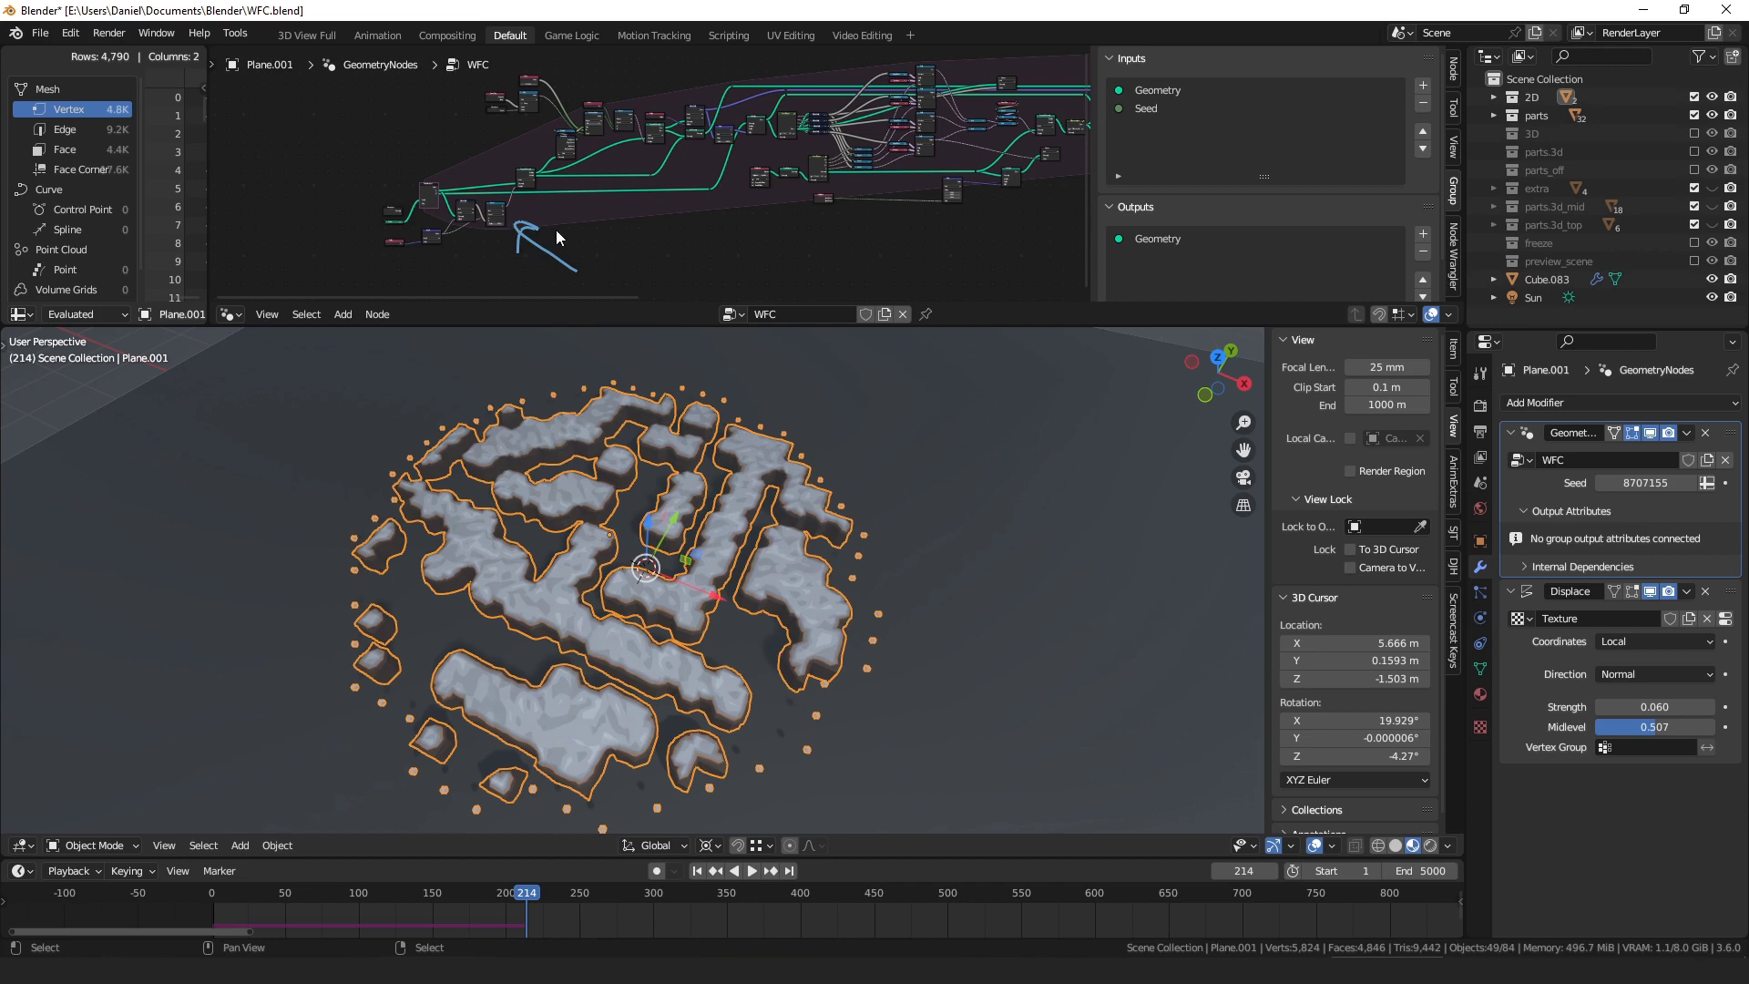
middle_click_drag(696, 118, 679, 165)
mouse_move(409, 172)
left_mouse_down()
mouse_move(561, 175)
mouse_move(542, 189)
left_mouse_up()
- Draw annotation arrows beneath the lower middle branch, pointing to its olive group node and to its first node
middle_click_drag(689, 205, 546, 191)
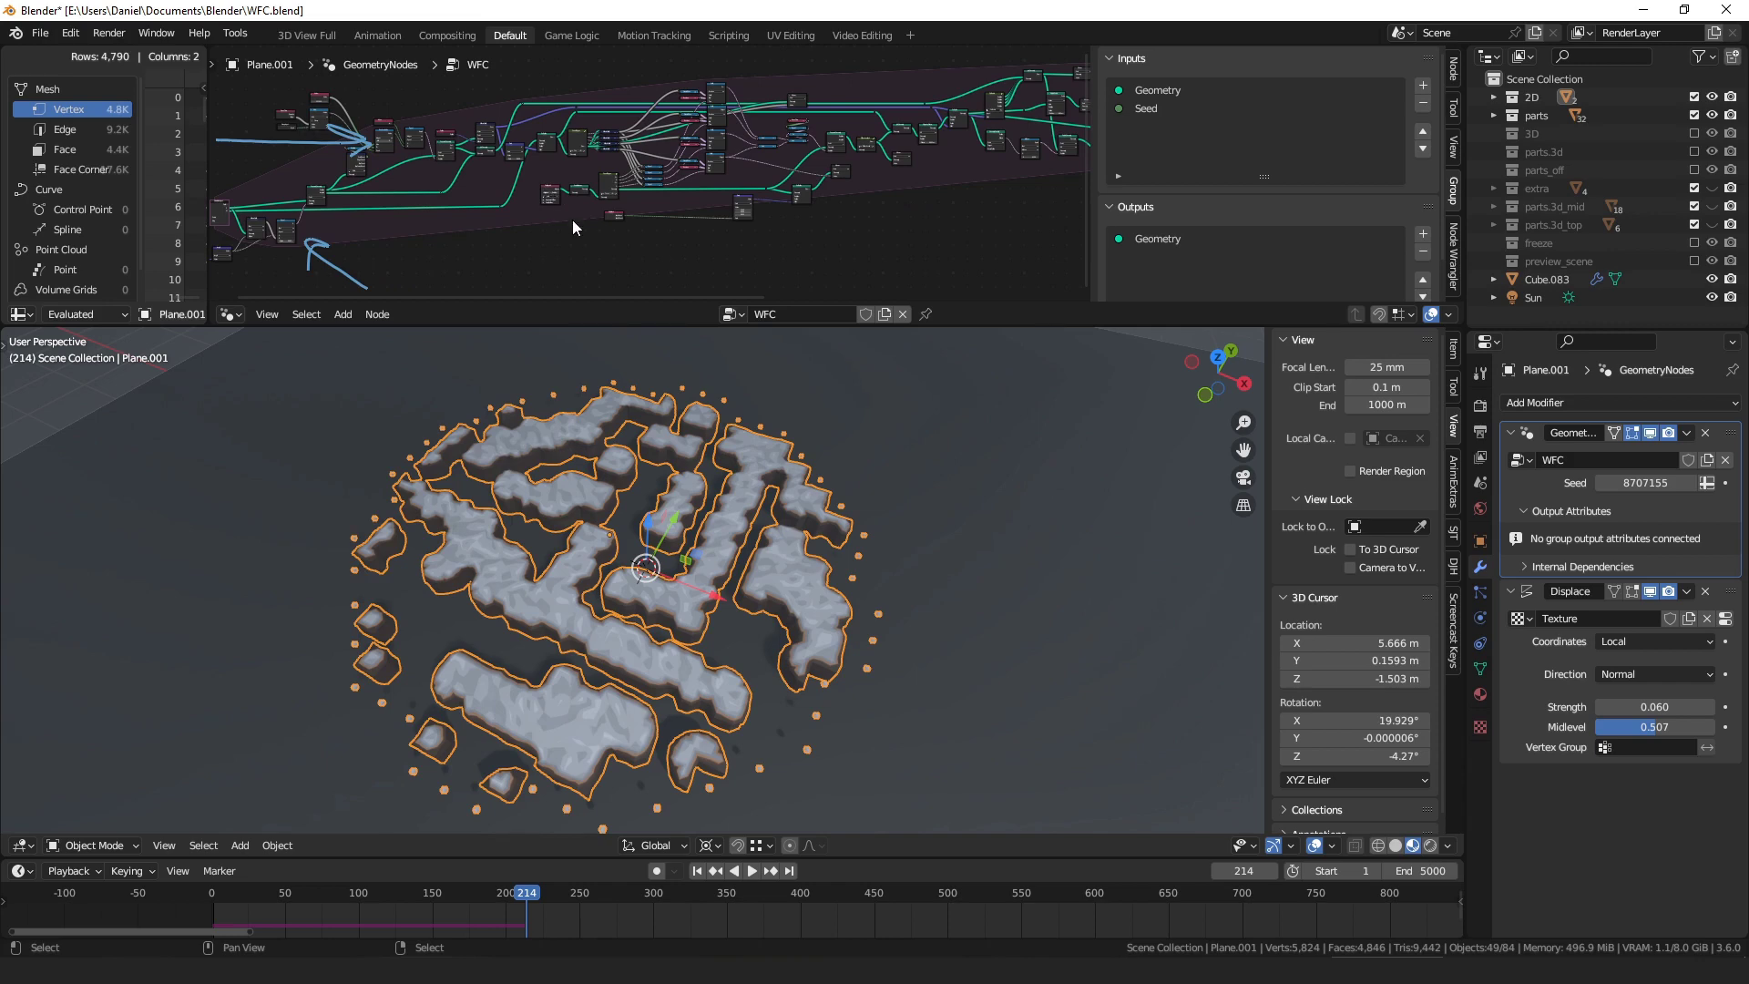
scroll(574, 228, "up", 2)
mouse_move(549, 272)
left_mouse_down()
mouse_move(603, 248)
mouse_move(517, 243)
left_mouse_up()
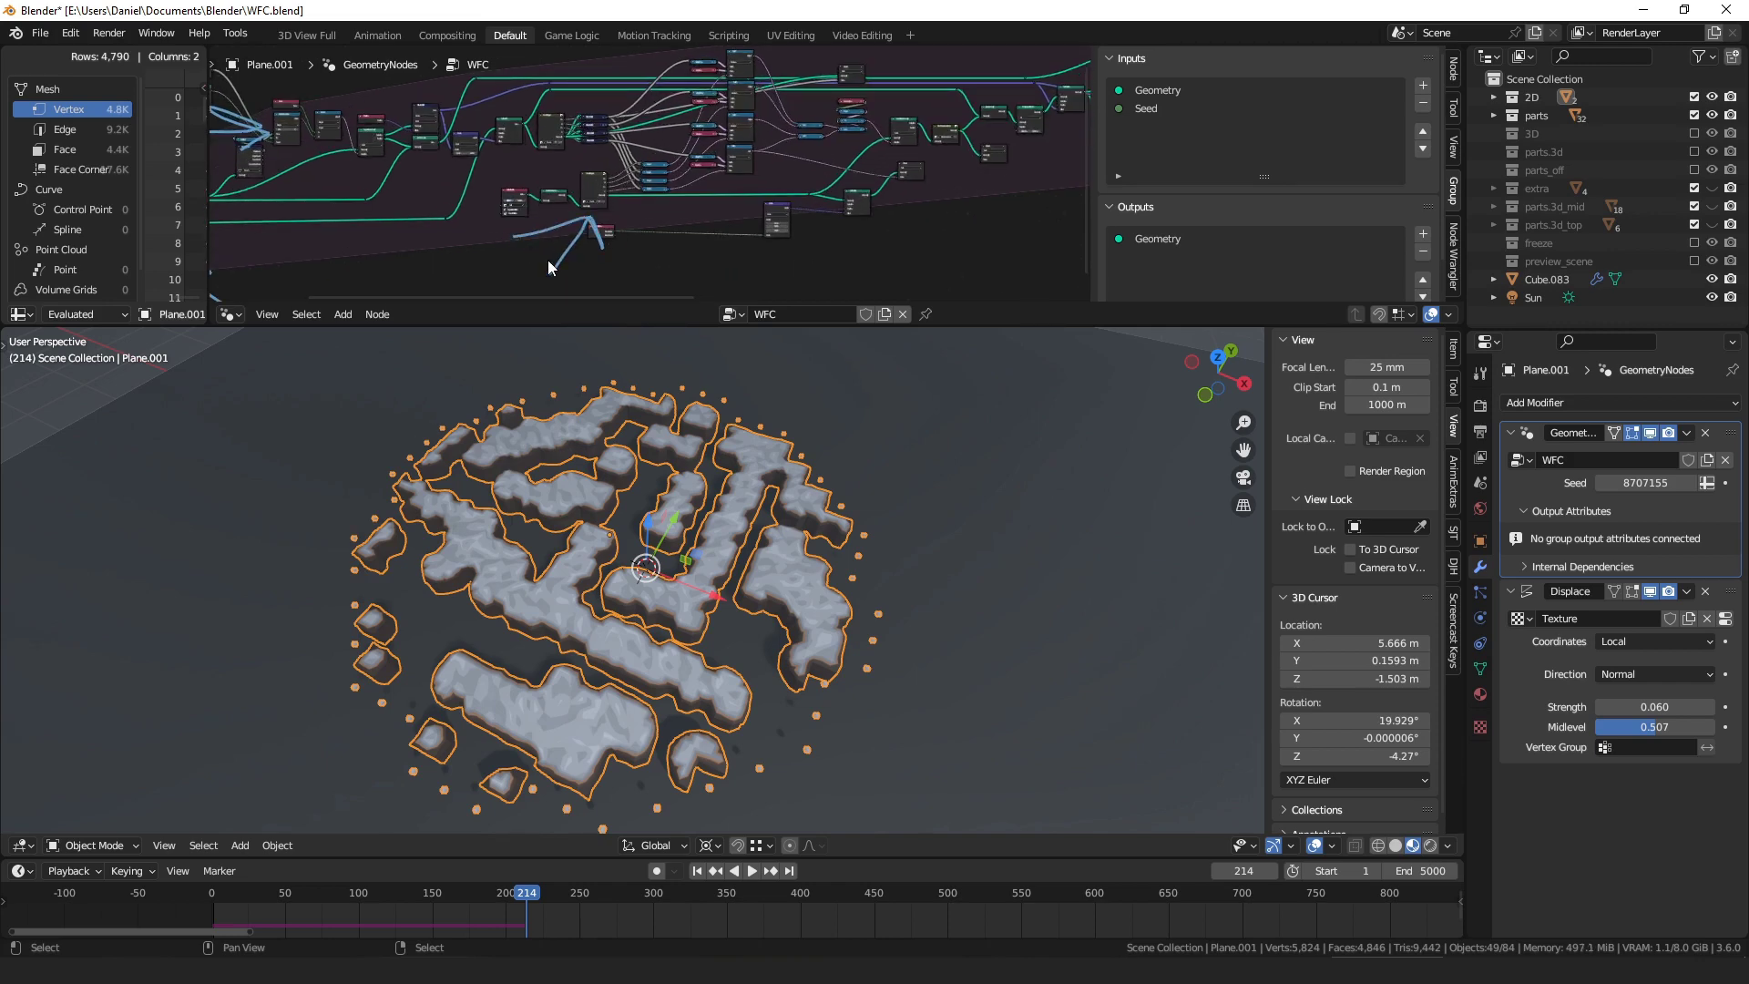
scroll(549, 261, "up", 2)
middle_click_drag(548, 261, 571, 272)
mouse_move(572, 288)
left_mouse_down()
mouse_move(547, 222)
mouse_move(525, 253)
left_mouse_up()
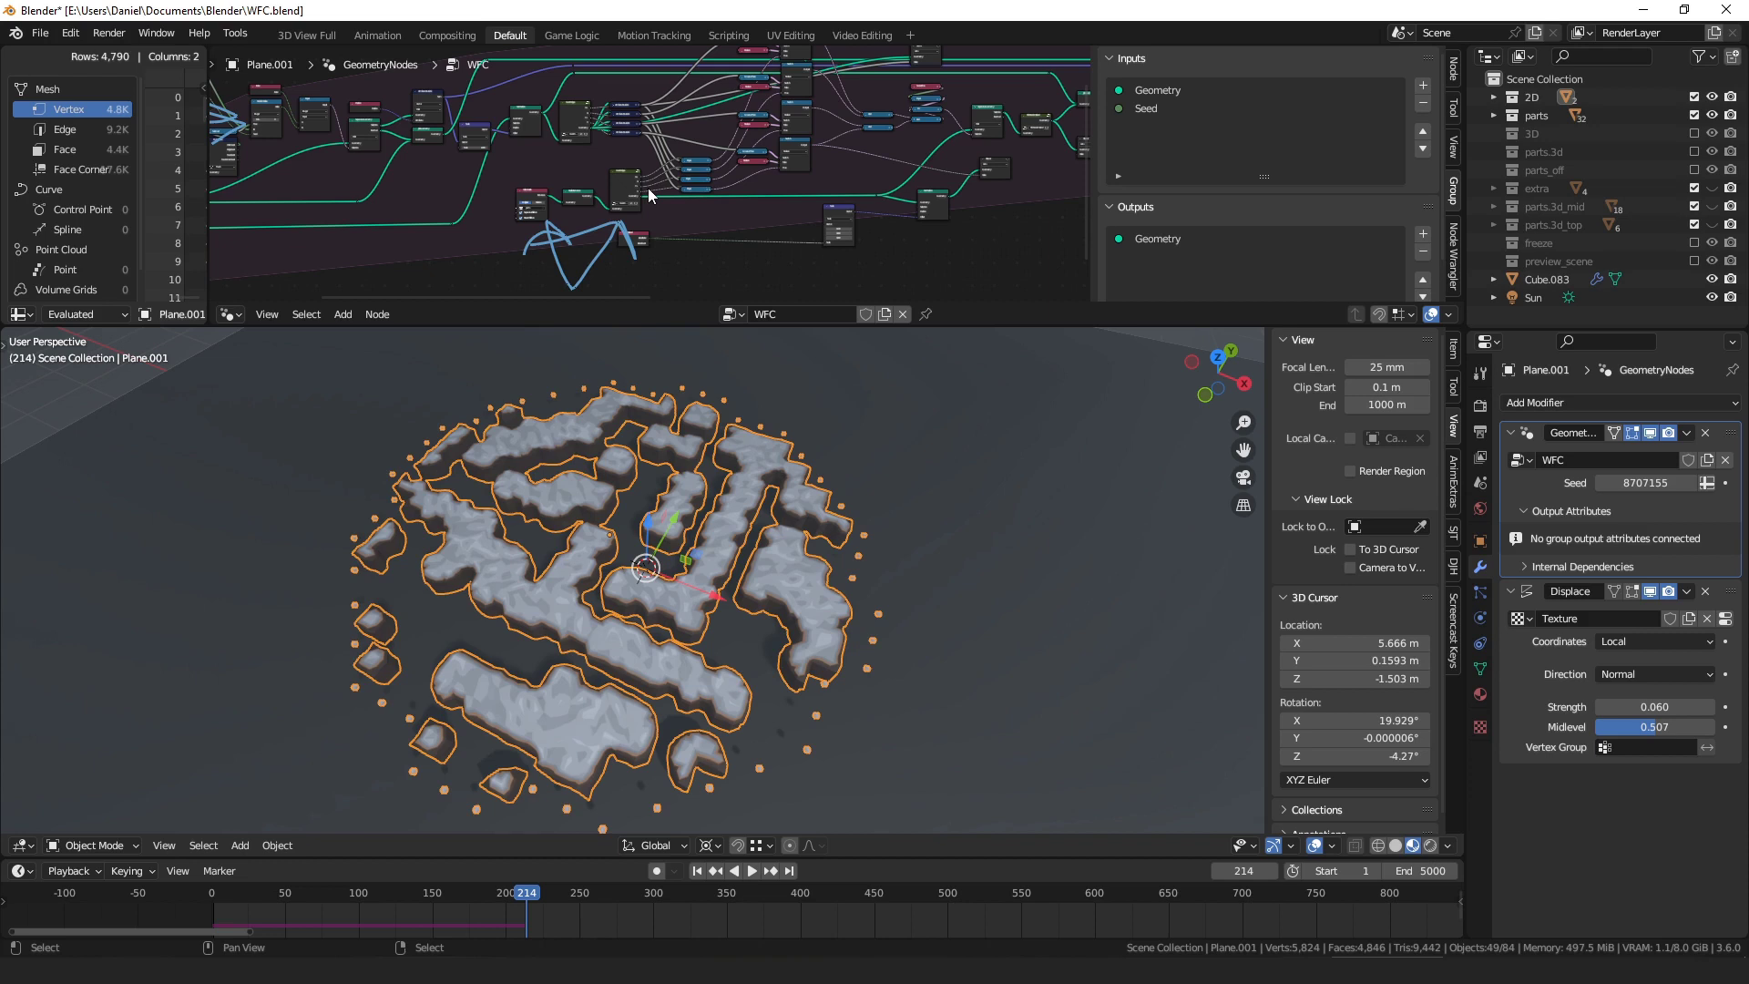
- Draw an annotation arrow to the olive group node in the upper branch and circle the densely wired node cluster beside it
middle_click_drag(675, 137, 579, 222)
mouse_move(501, 96)
left_mouse_down()
mouse_move(545, 151)
mouse_move(547, 135)
left_mouse_up()
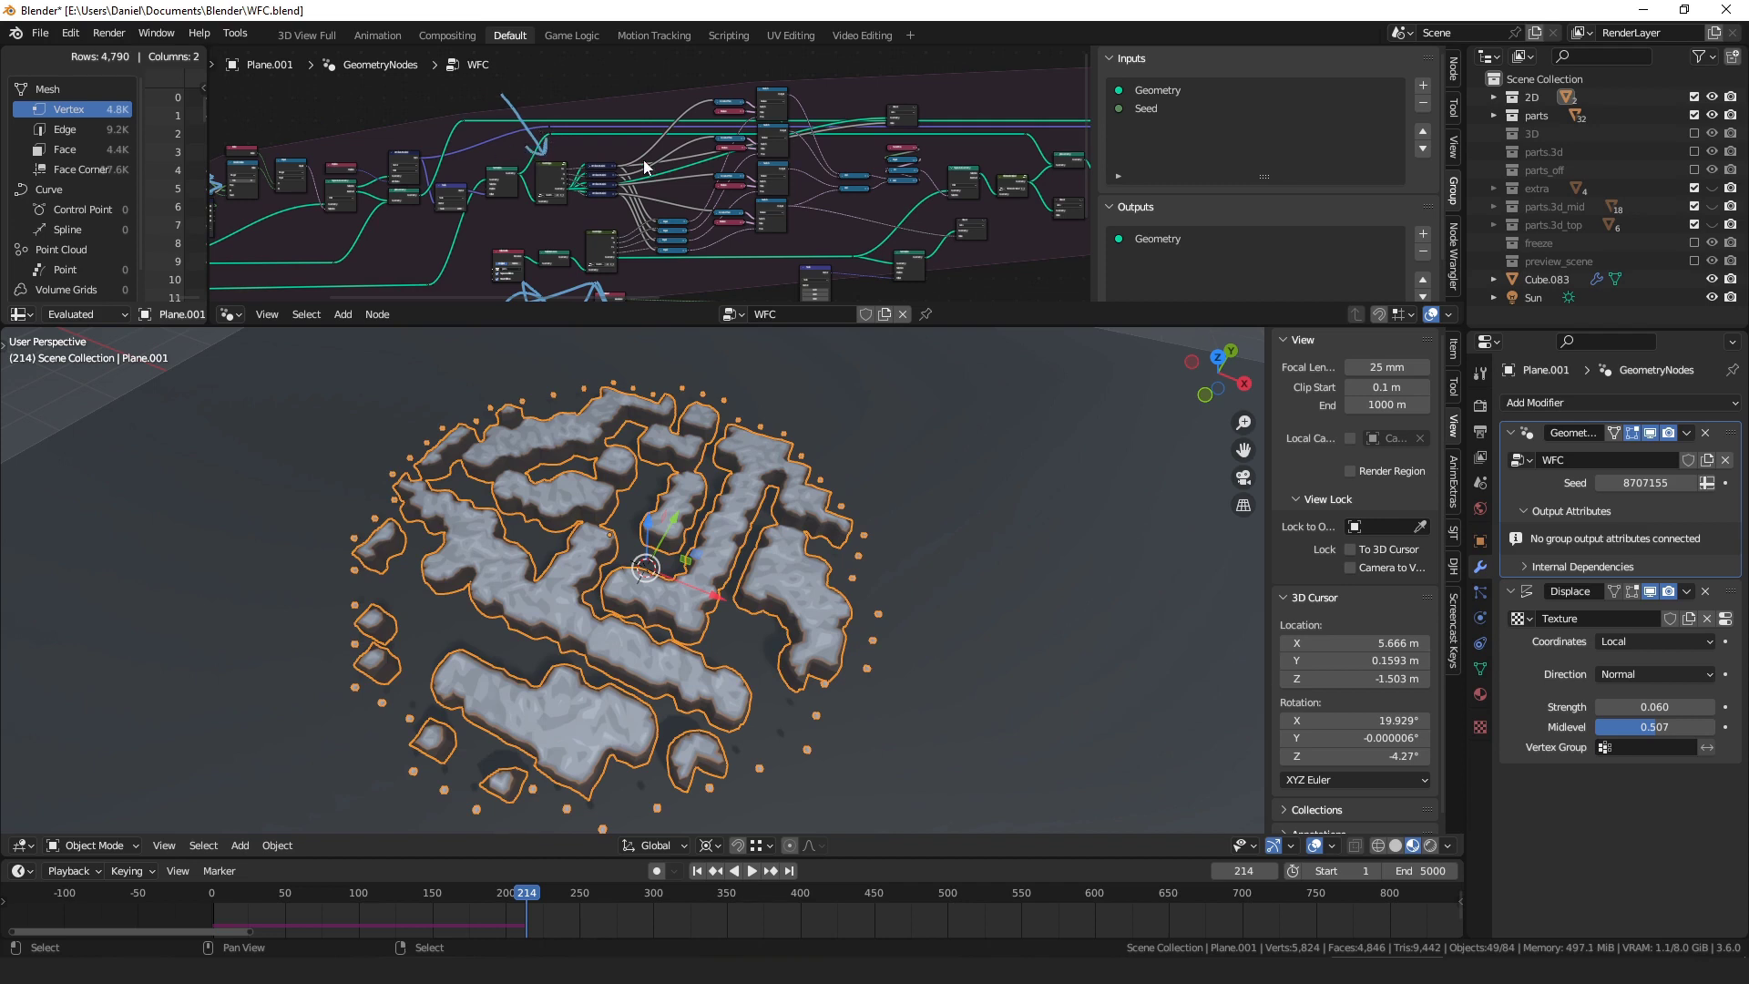
middle_click_drag(644, 178, 621, 172)
mouse_move(580, 149)
left_mouse_down()
mouse_move(728, 241)
mouse_move(638, 248)
left_mouse_up()
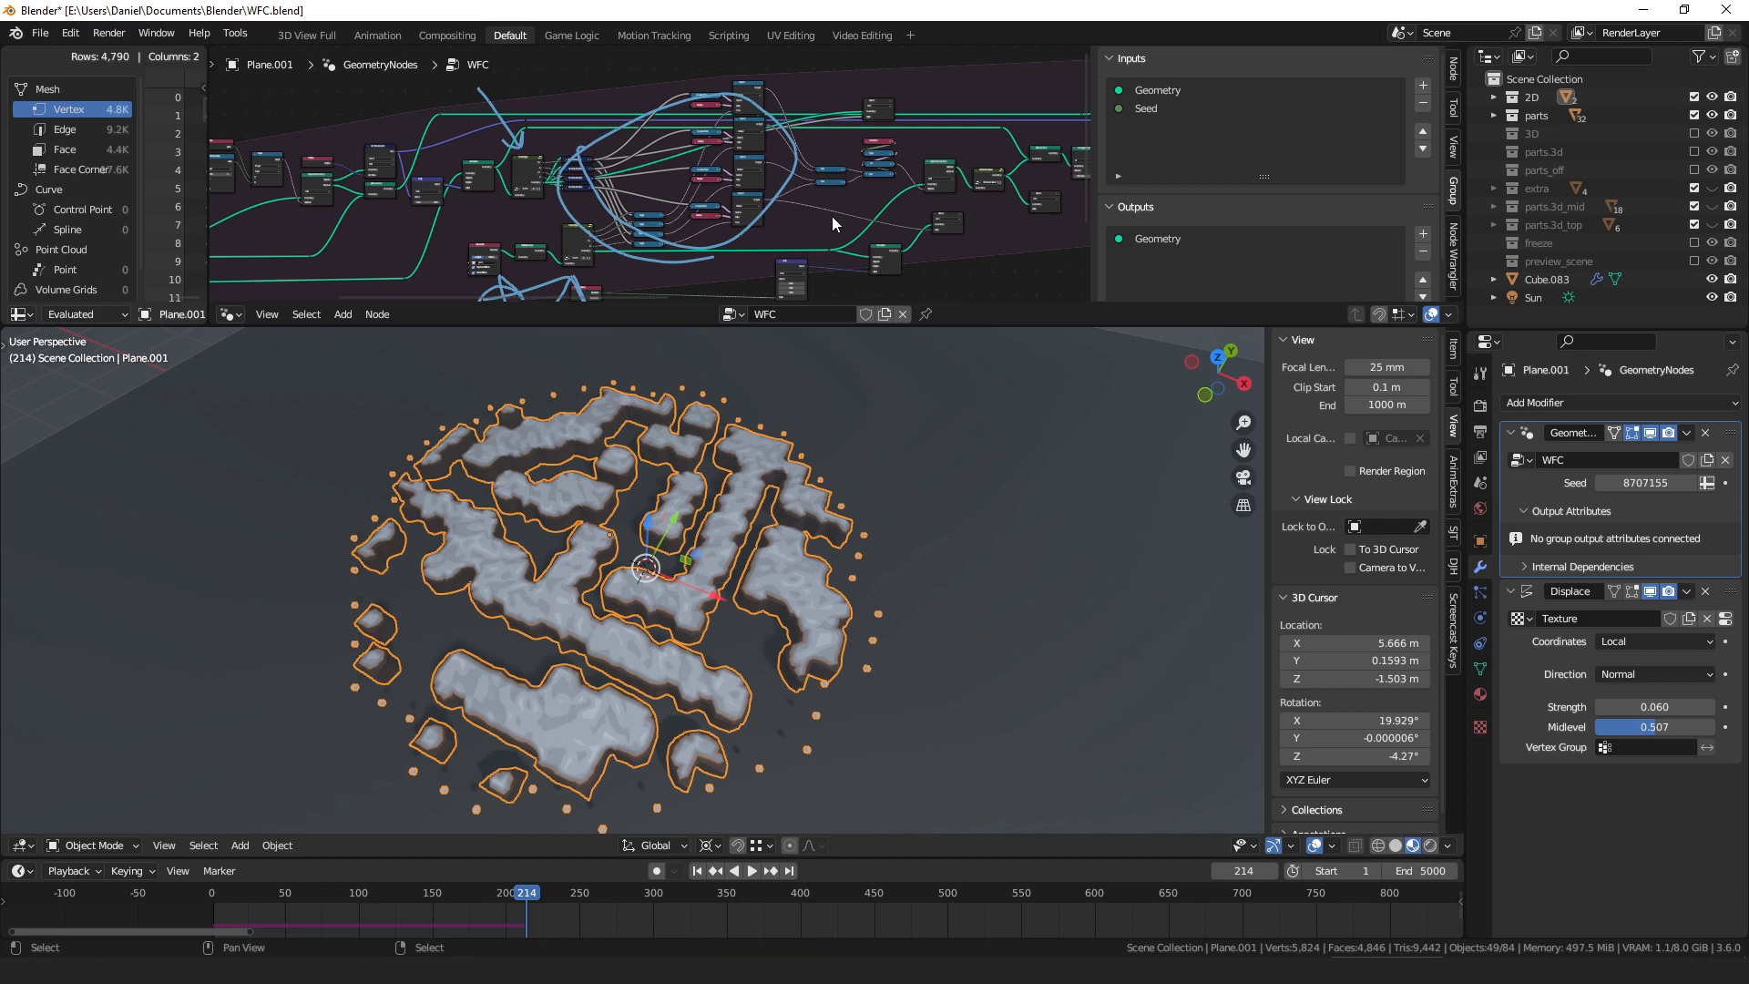
- Draw an annotation arrow to the olive group node that follows Separate Geometry
middle_click_drag(829, 216, 660, 180)
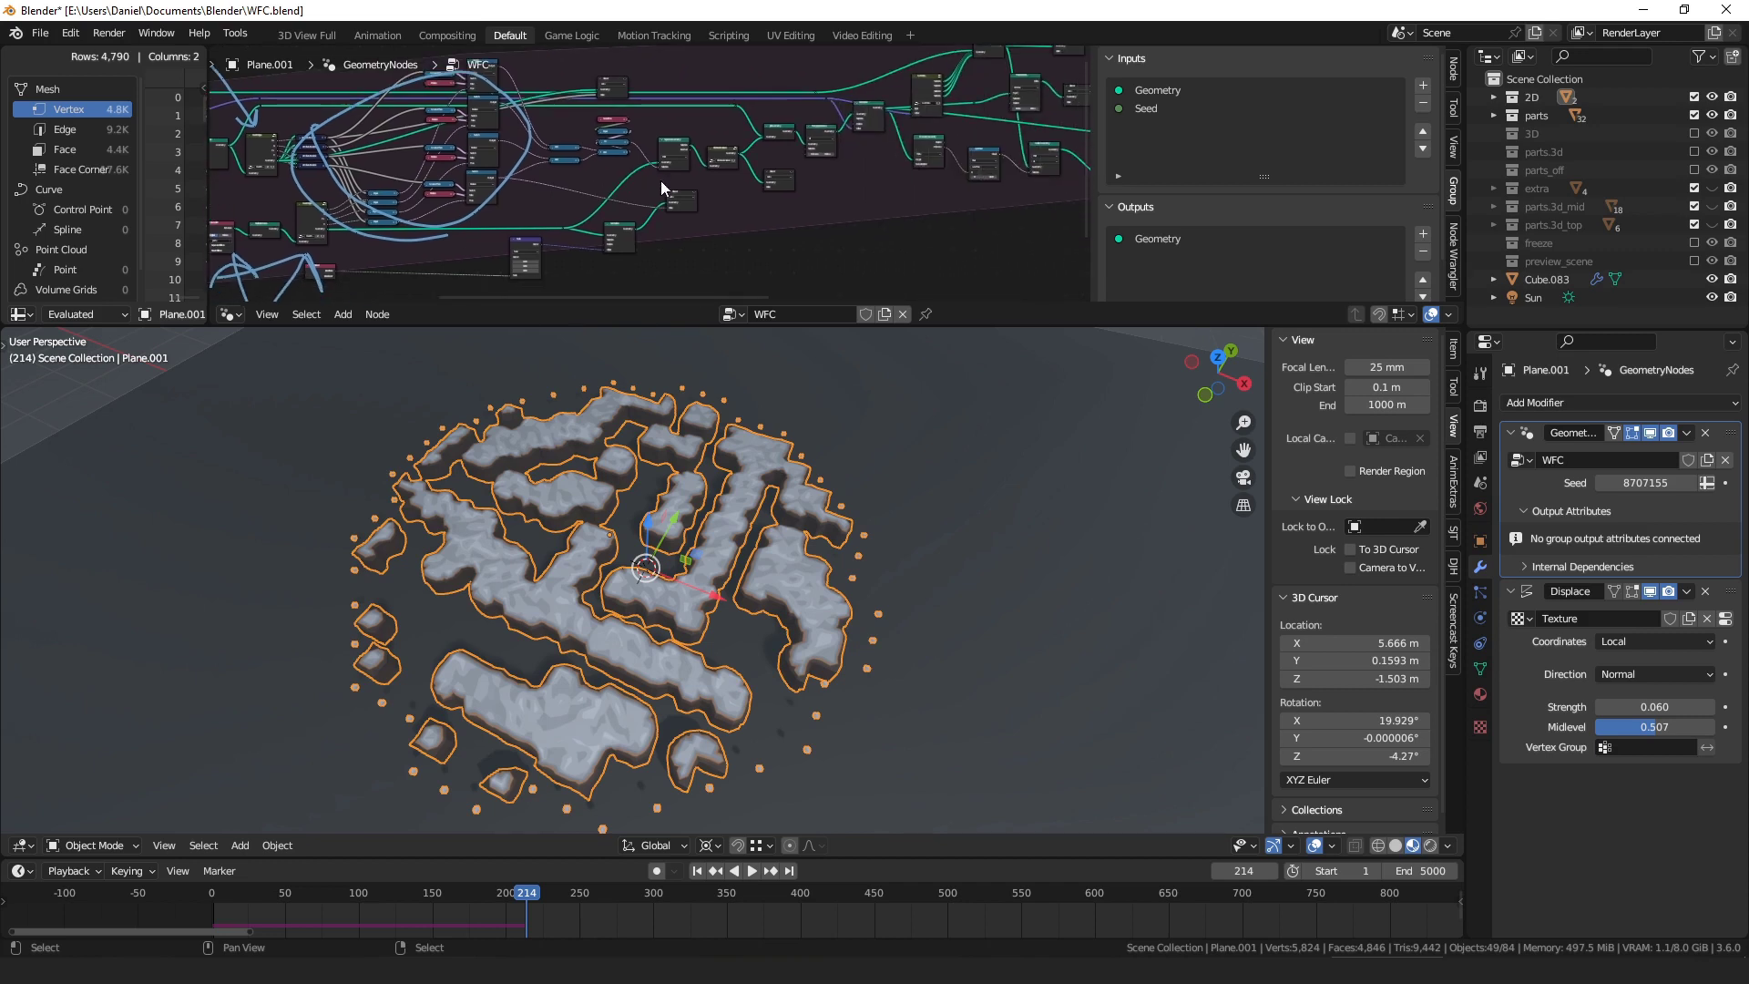
left_click_drag(746, 205, 679, 182)
middle_click_drag(862, 248, 726, 223)
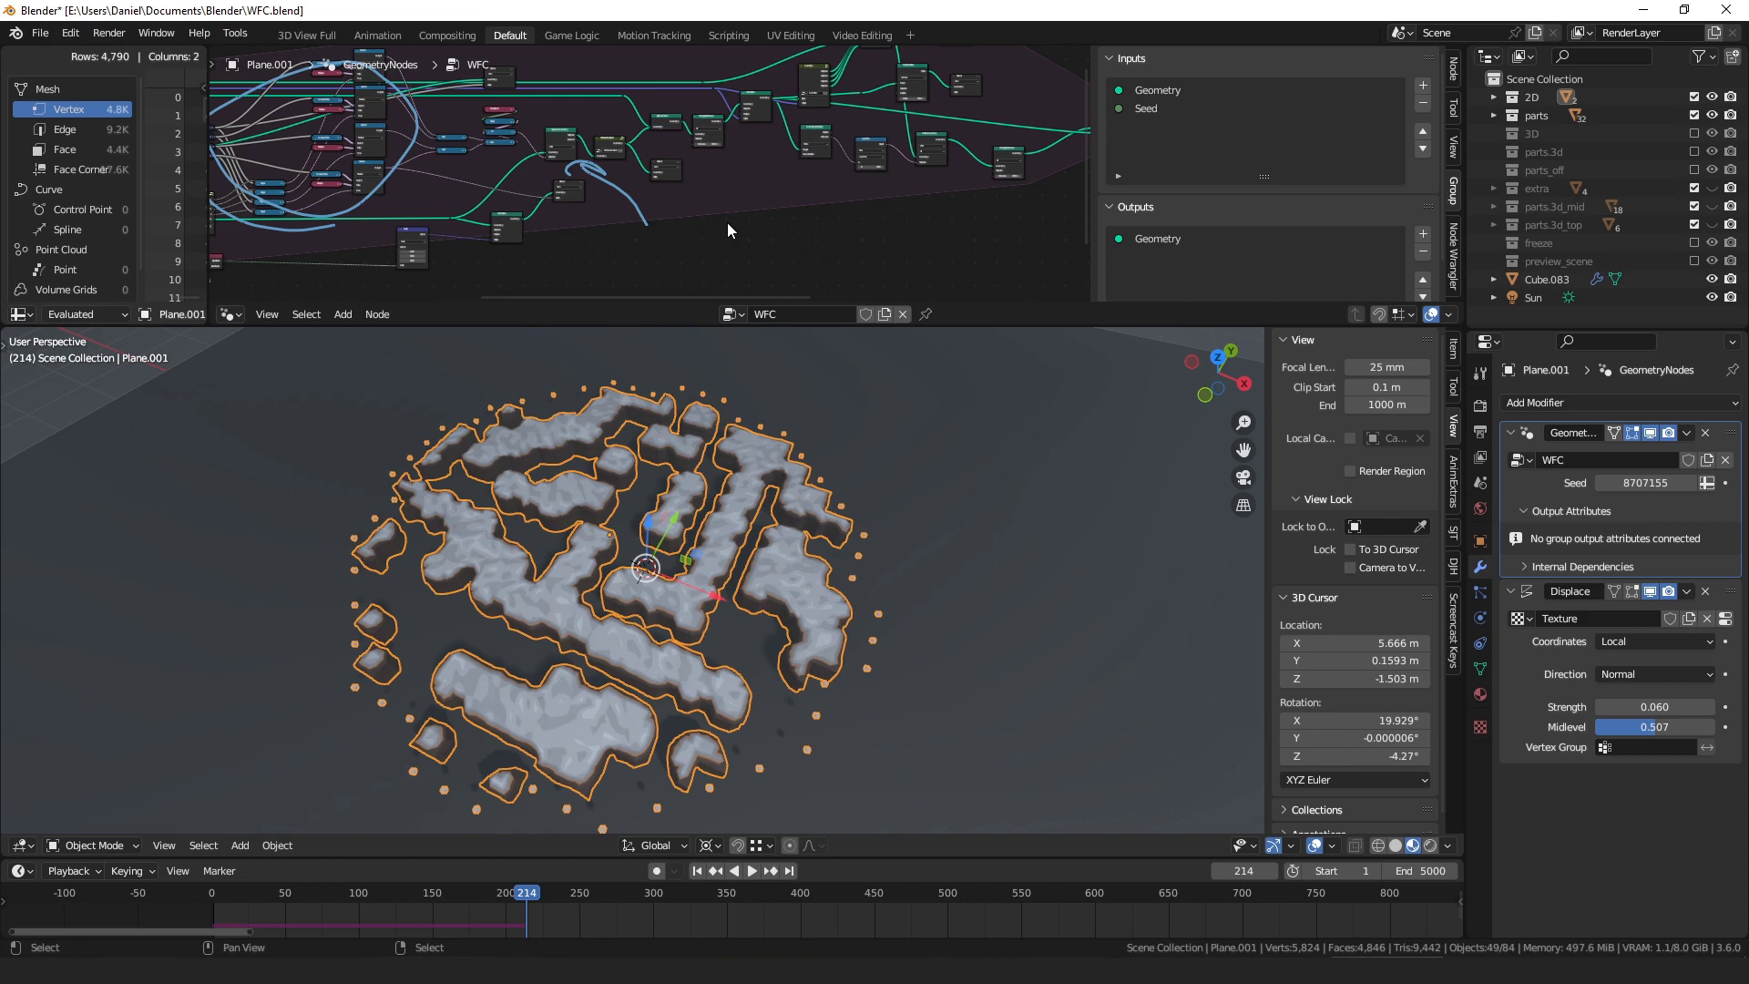
- Draw annotation arrows to the olive multi-output group node and to the node after Less Than near the simulation zone's end
mouse_move(801, 195)
middle_mouse_down()
mouse_move(581, 239)
mouse_move(510, 187)
mouse_move(506, 216)
mouse_move(556, 173)
mouse_move(605, 166)
mouse_move(637, 205)
mouse_move(629, 222)
middle_mouse_up()
scroll(642, 161, "up", 4)
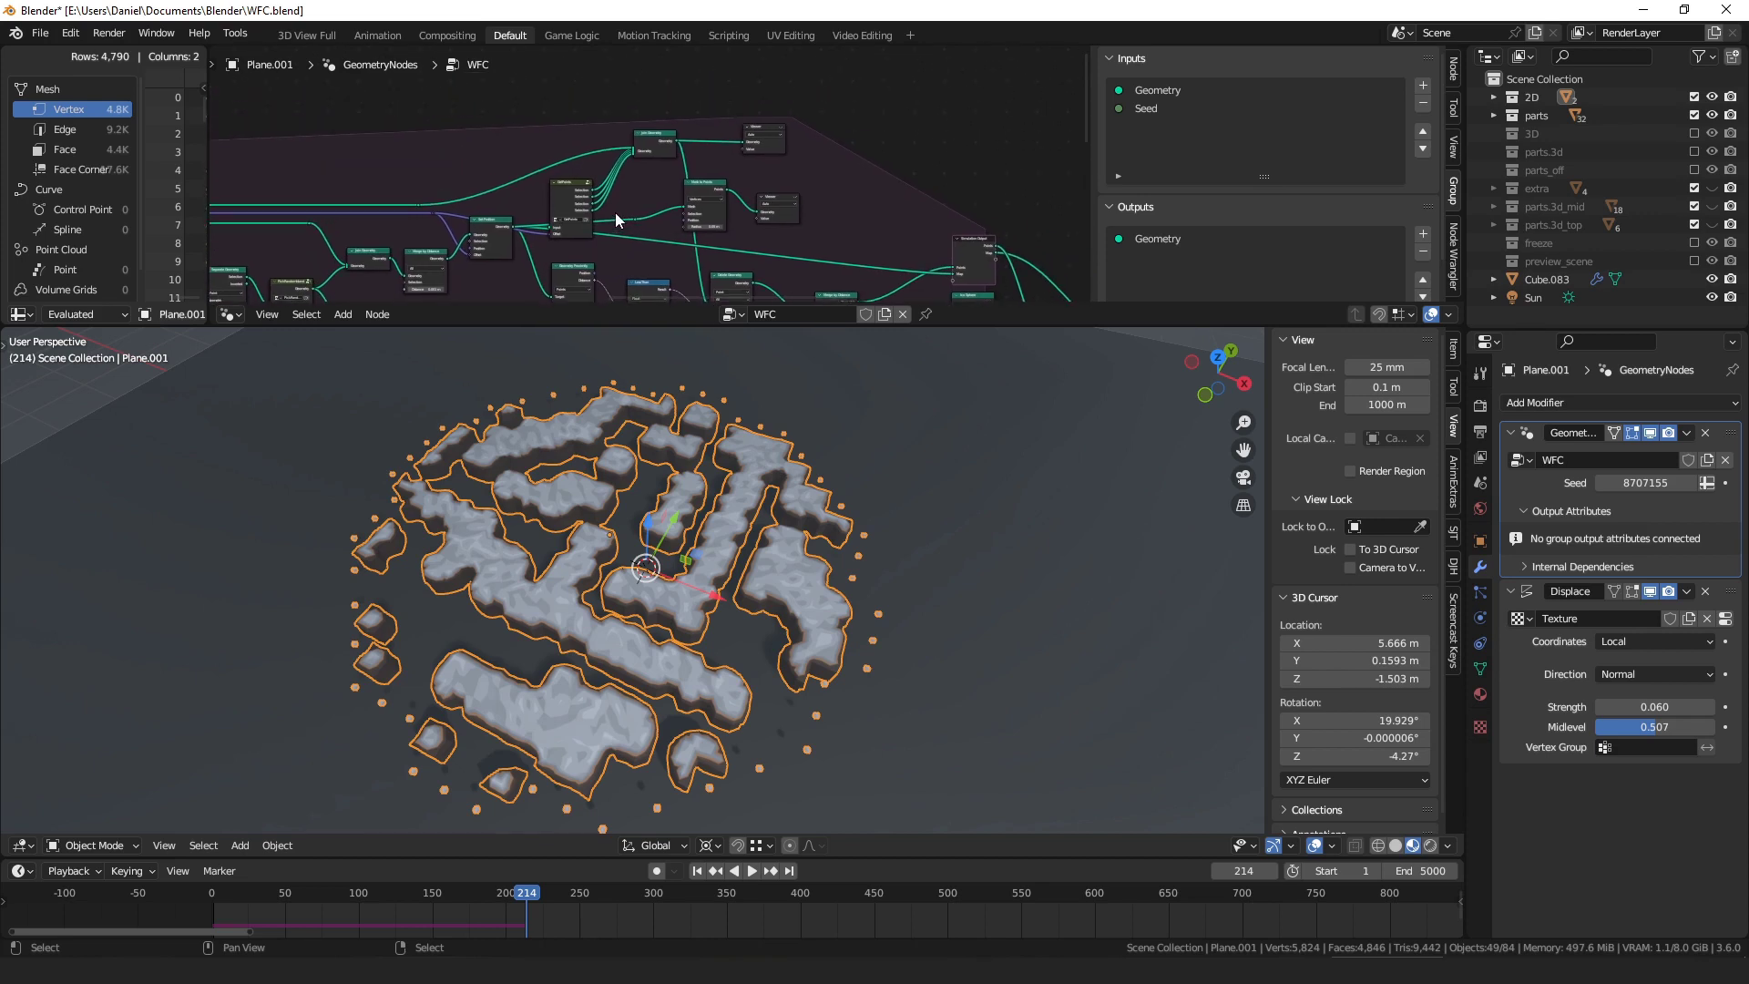
mouse_move(456, 120)
left_mouse_down()
mouse_move(558, 164)
mouse_move(538, 171)
left_mouse_up()
middle_click_drag(772, 233, 666, 160)
mouse_move(611, 289)
left_mouse_down()
mouse_move(639, 248)
mouse_move(603, 266)
left_mouse_up()
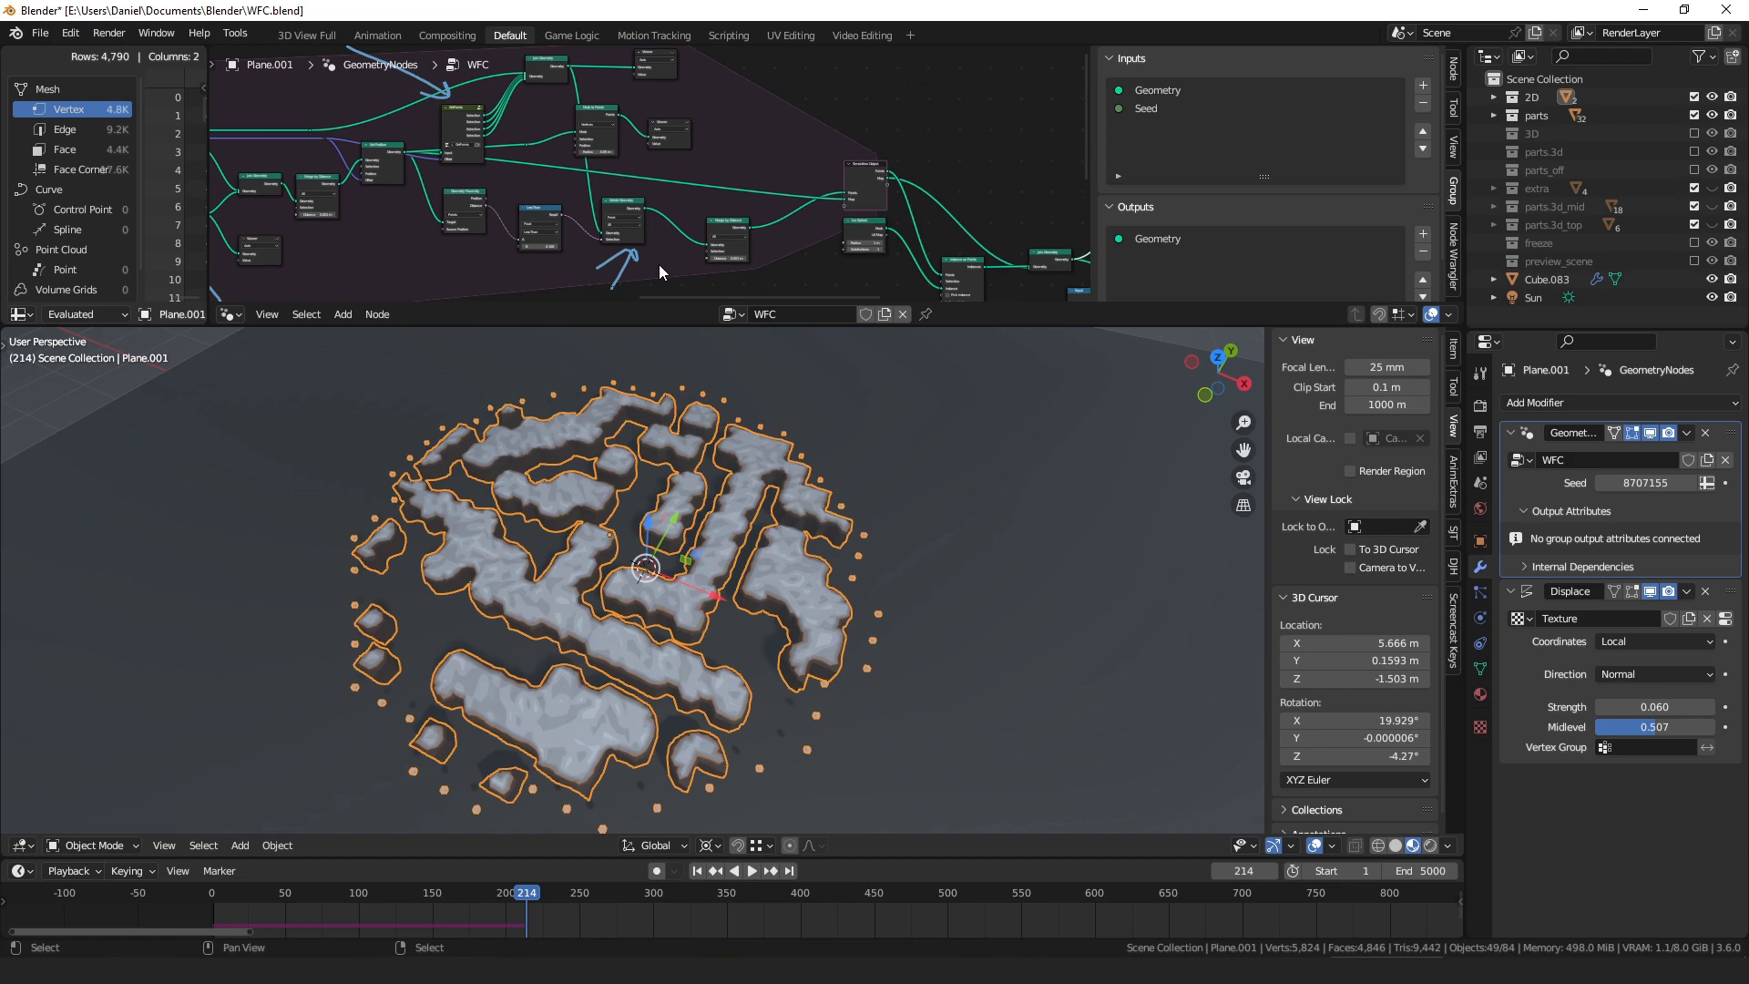
- Draw annotation arrows along the two links entering the Simulation Output node
mouse_move(670, 264)
middle_mouse_down()
mouse_move(593, 235)
mouse_move(587, 250)
middle_mouse_up()
left_click_drag(681, 218, 764, 173)
mouse_move(754, 170)
left_mouse_down()
mouse_move(773, 180)
mouse_move(755, 190)
left_mouse_up()
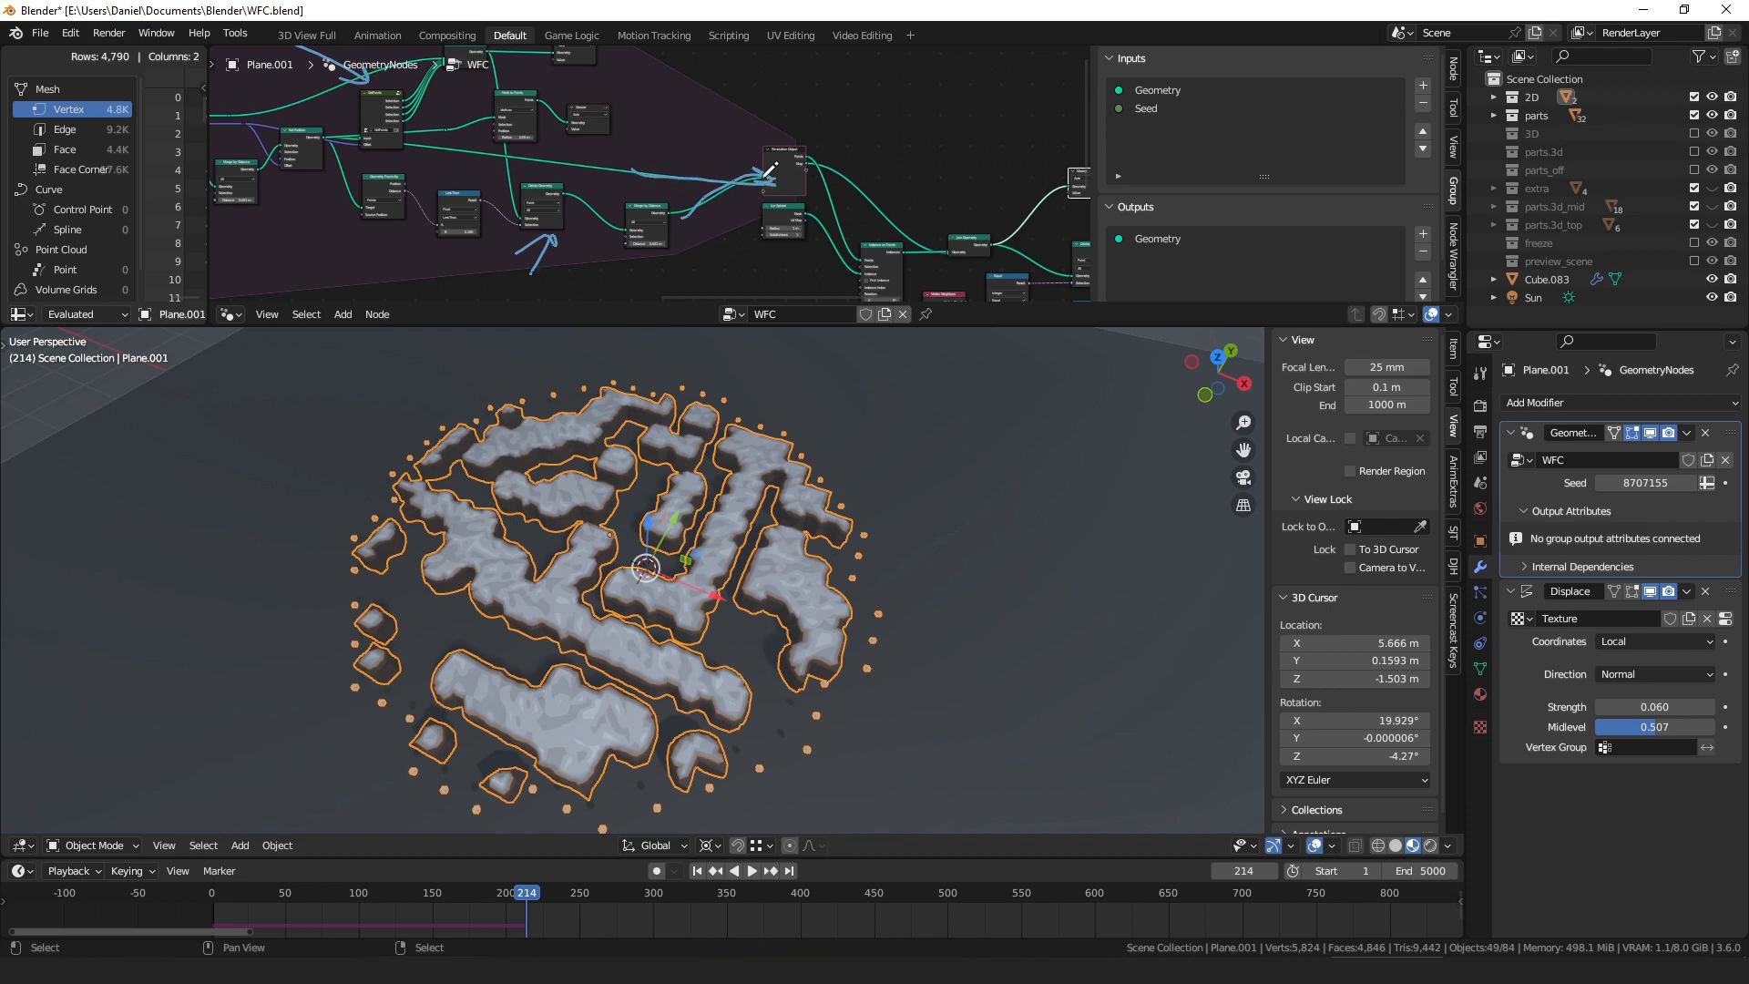
- Draw an annotation arrow to the Join Geometry node before Merge by Distance and show the entire annotated node tree
middle_click_drag(468, 155, 696, 191)
middle_click_drag(334, 193, 512, 159)
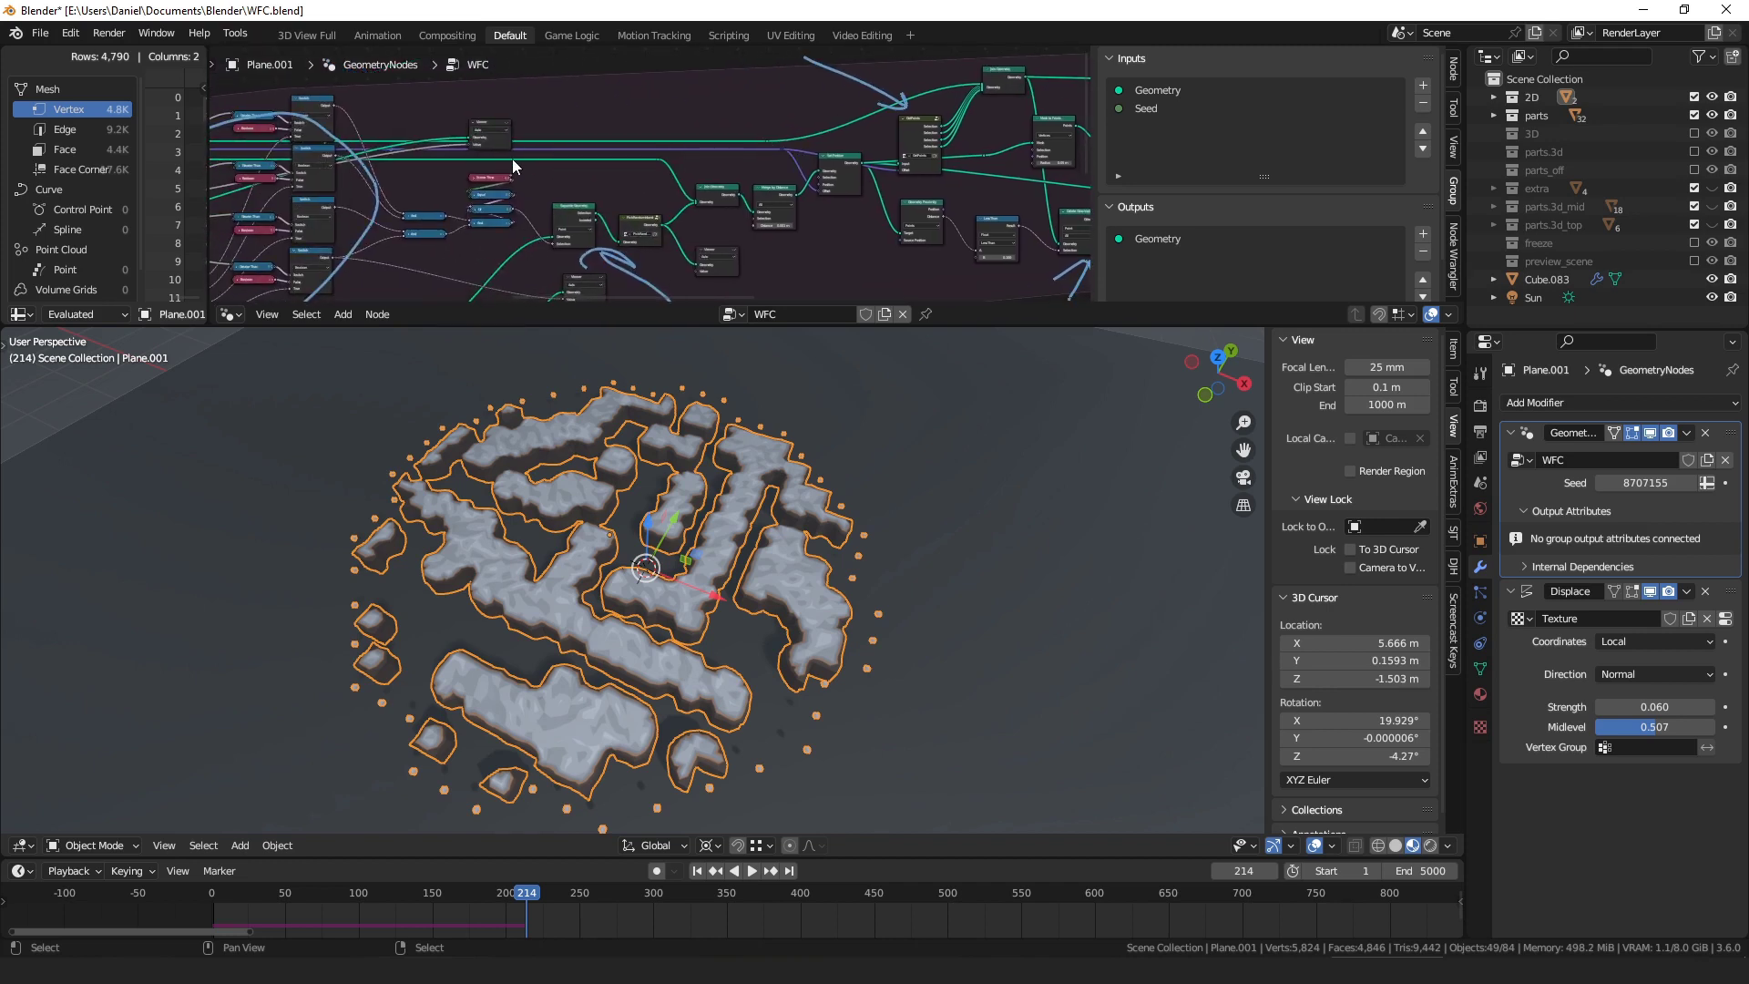
scroll(588, 151, "up", 5)
mouse_move(440, 151)
left_mouse_down()
mouse_move(537, 167)
mouse_move(514, 171)
left_mouse_up()
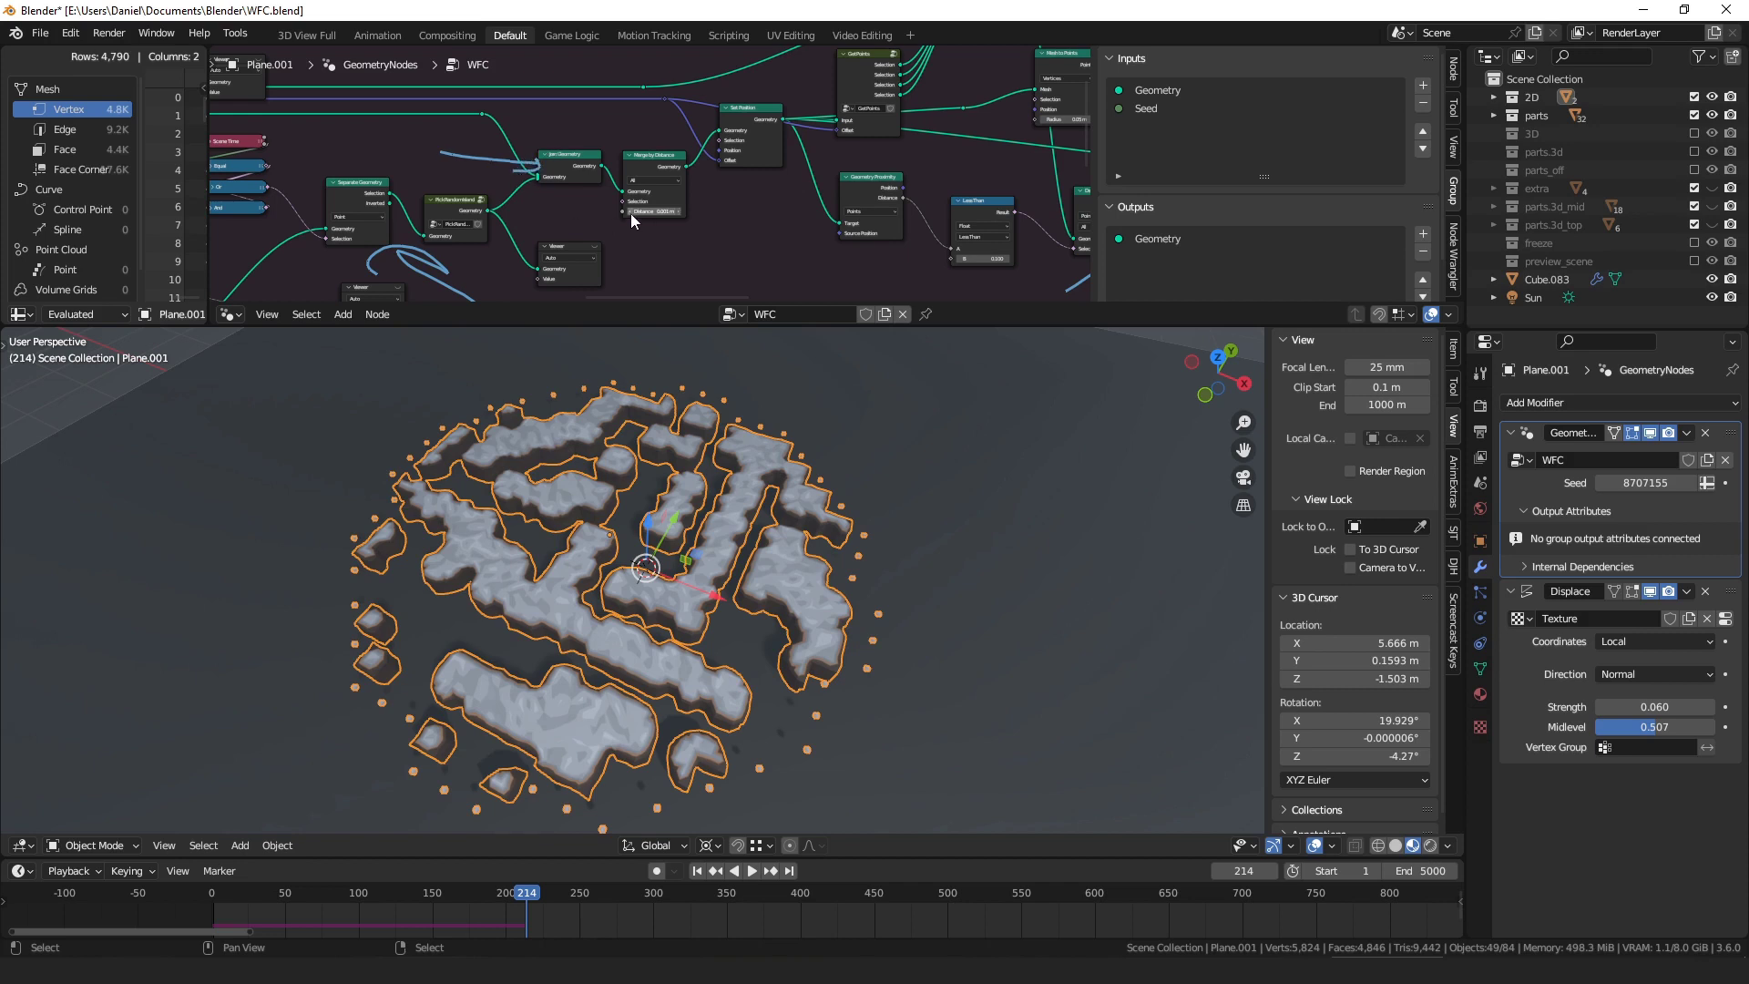
key("Home")
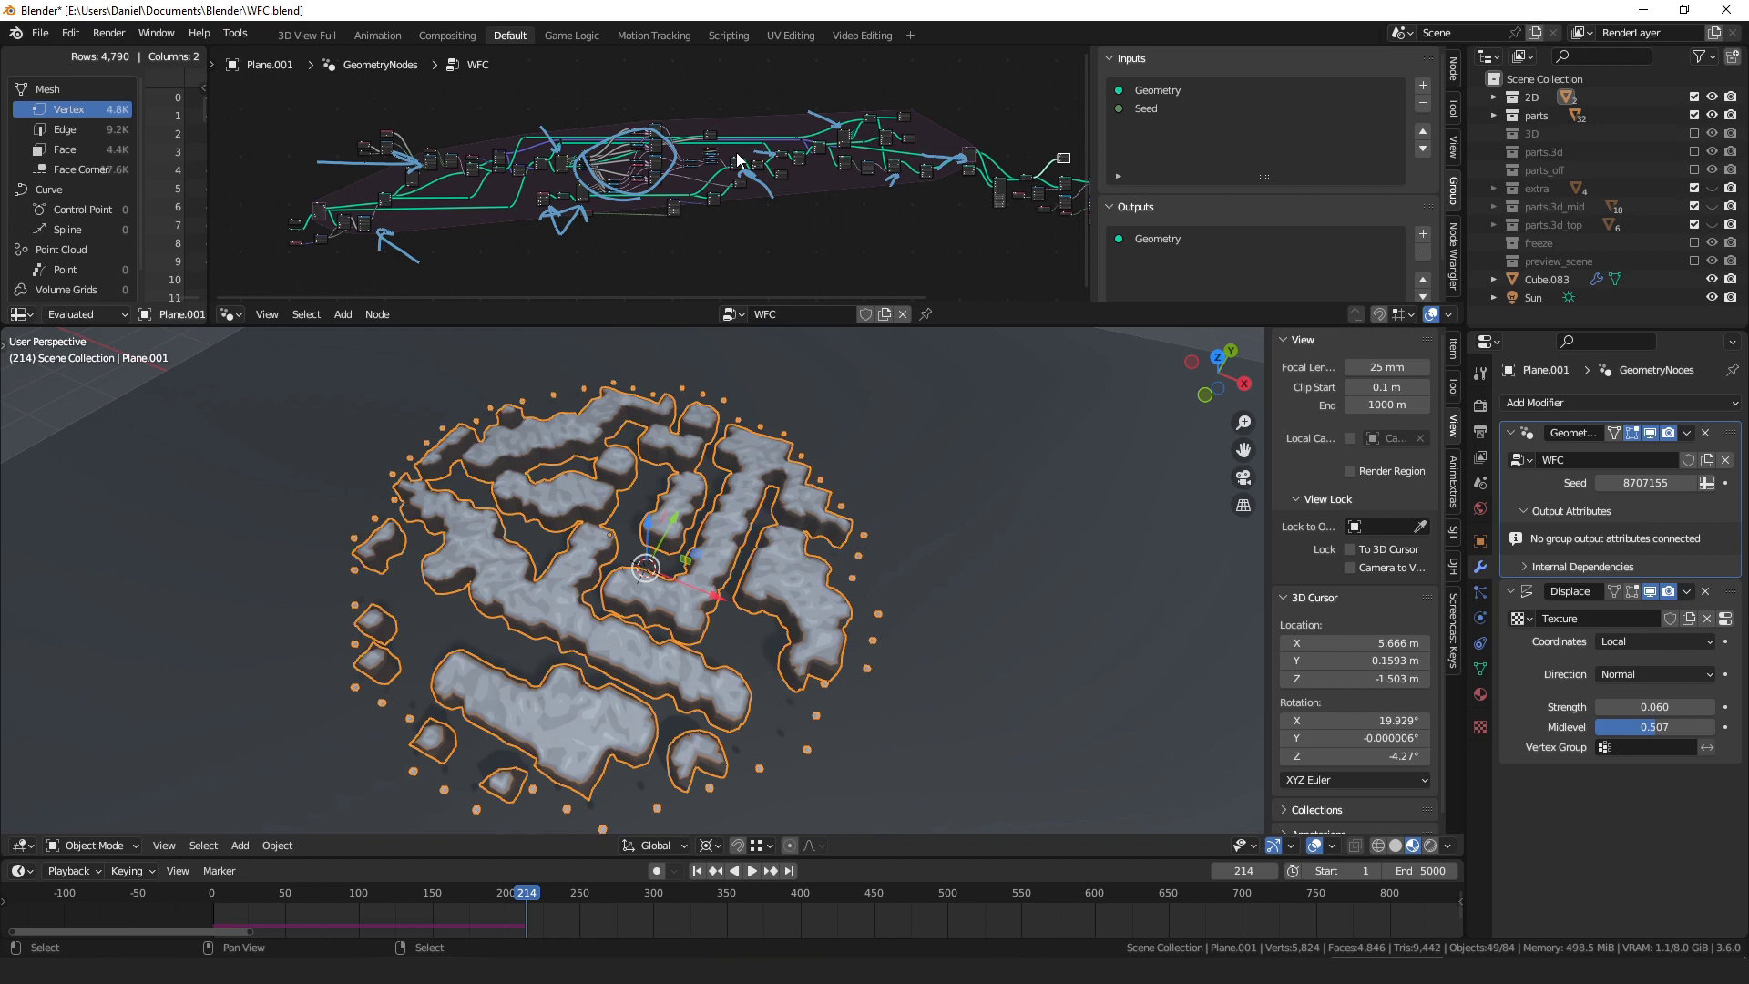
- Look through the node editor's sidebar for the annotation settings
scroll(1166, 239, "down", 2)
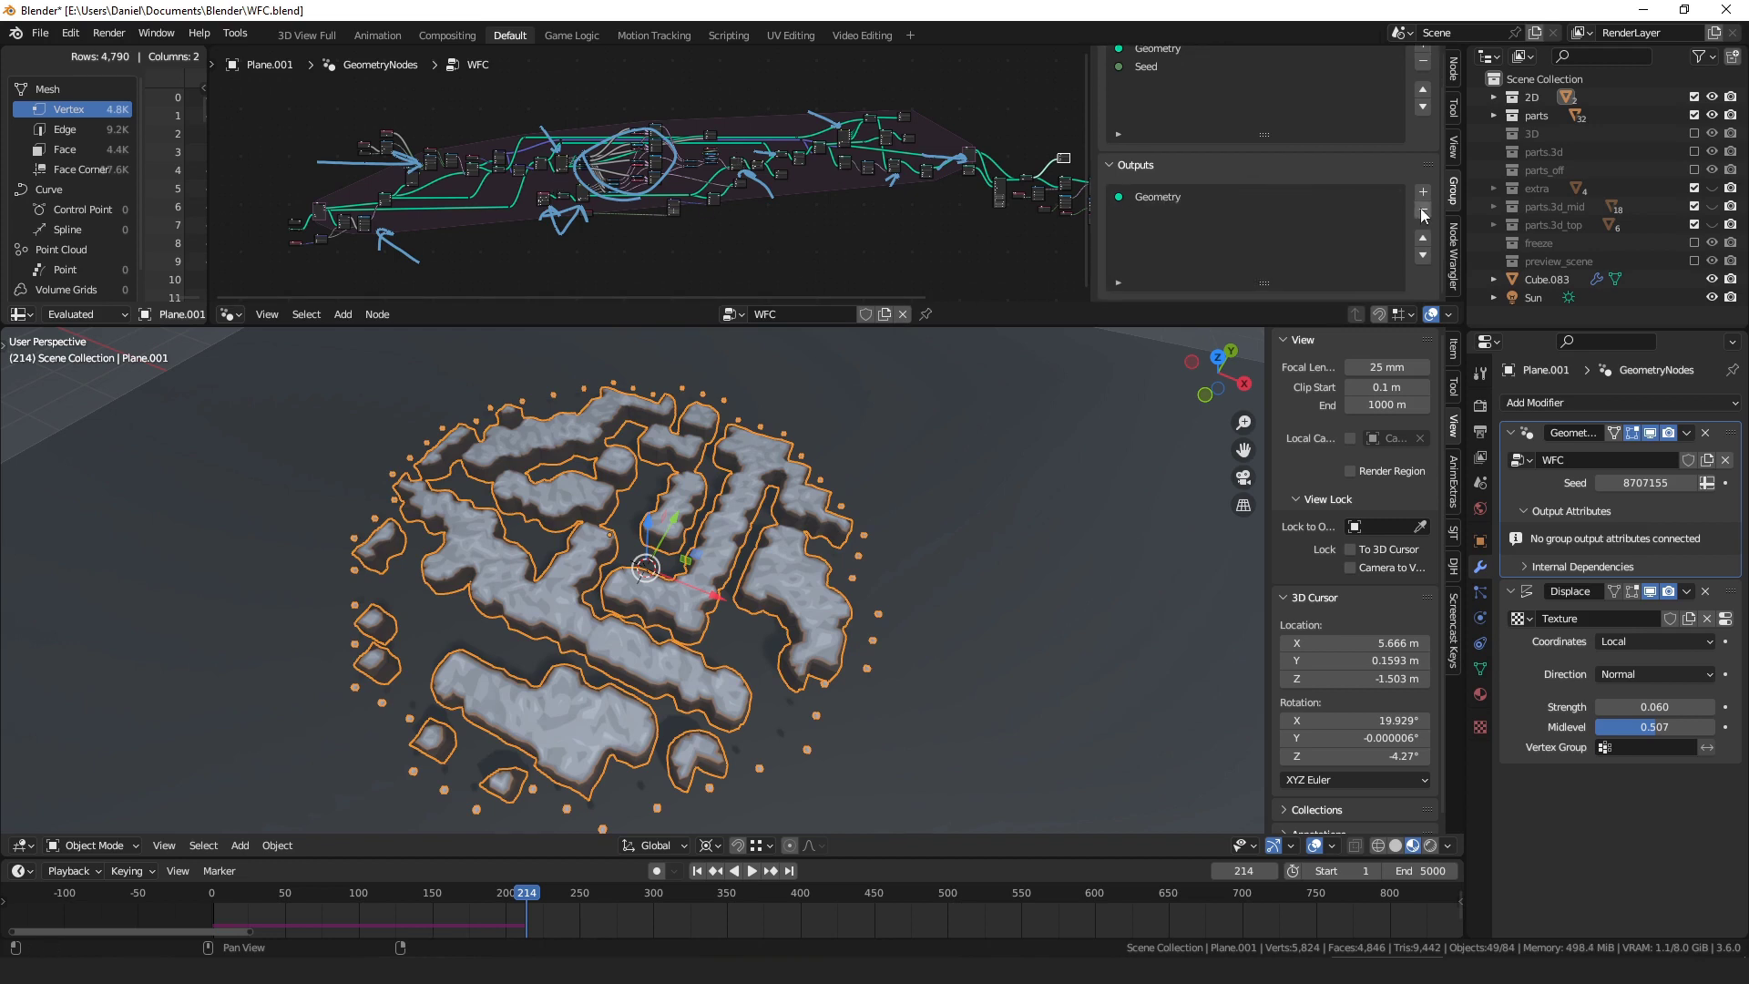
left_click(1454, 145)
left_click(1454, 107)
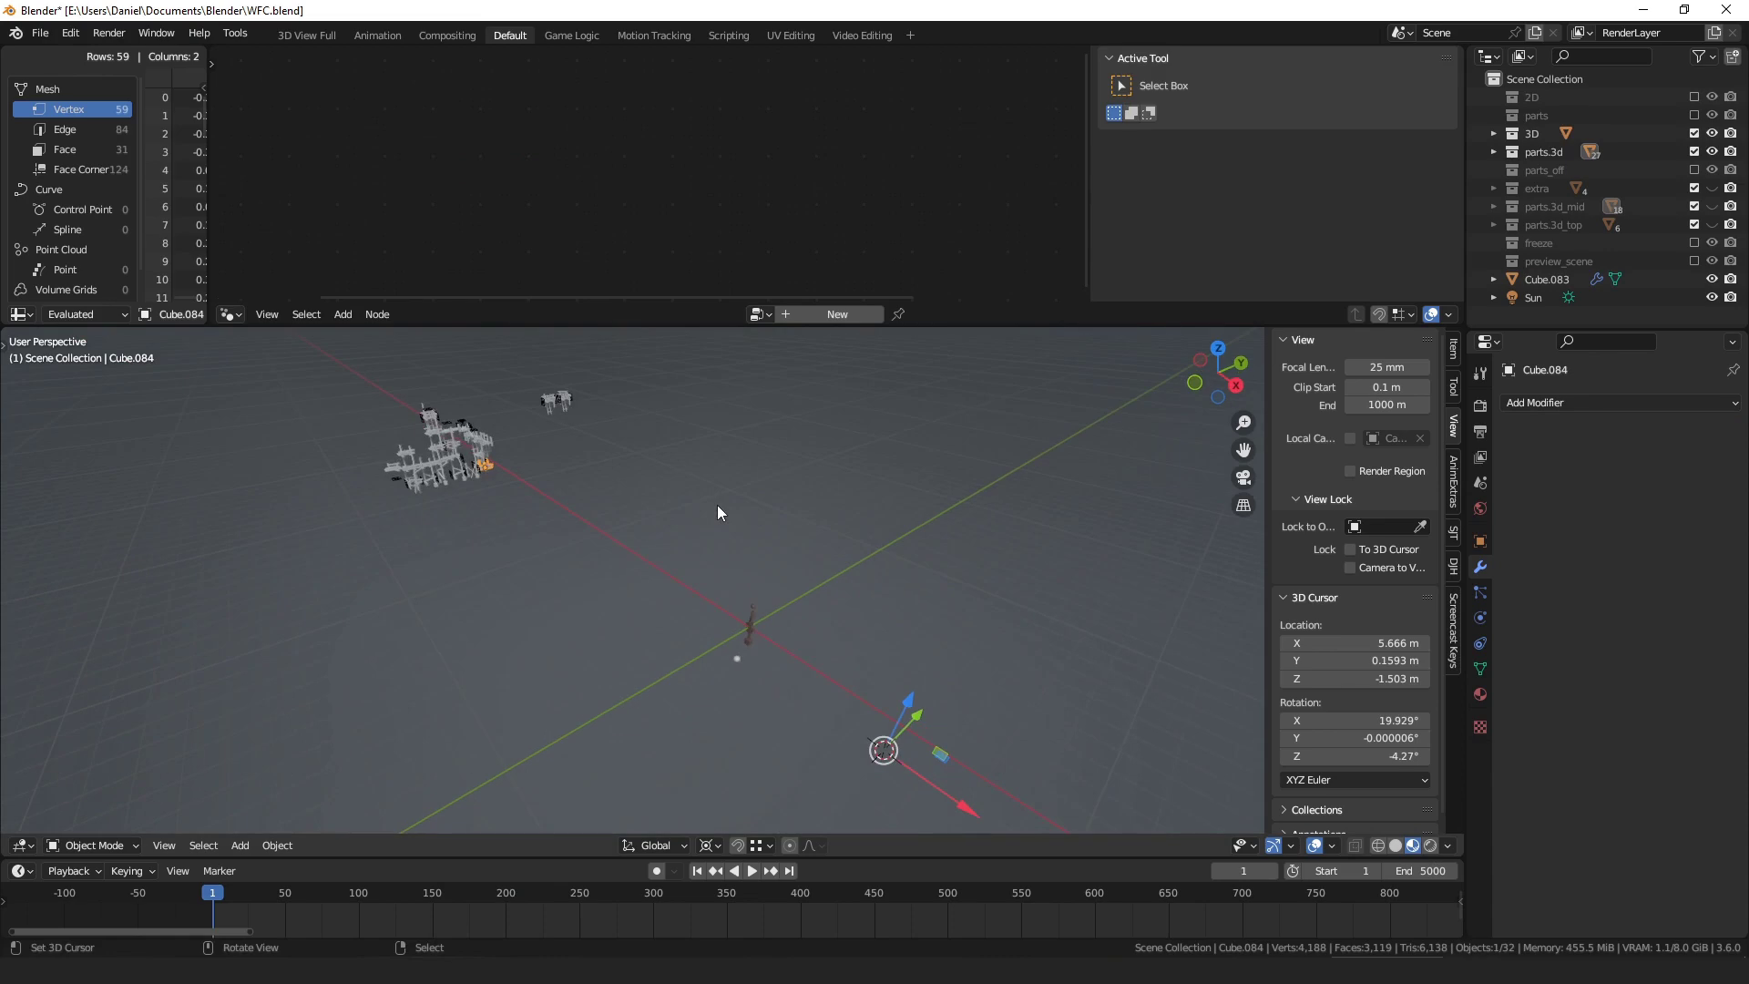
- Inspect the 3D scaffold parts from the side and select the generated Cube object at the origin
middle_click_drag(718, 505, 827, 488)
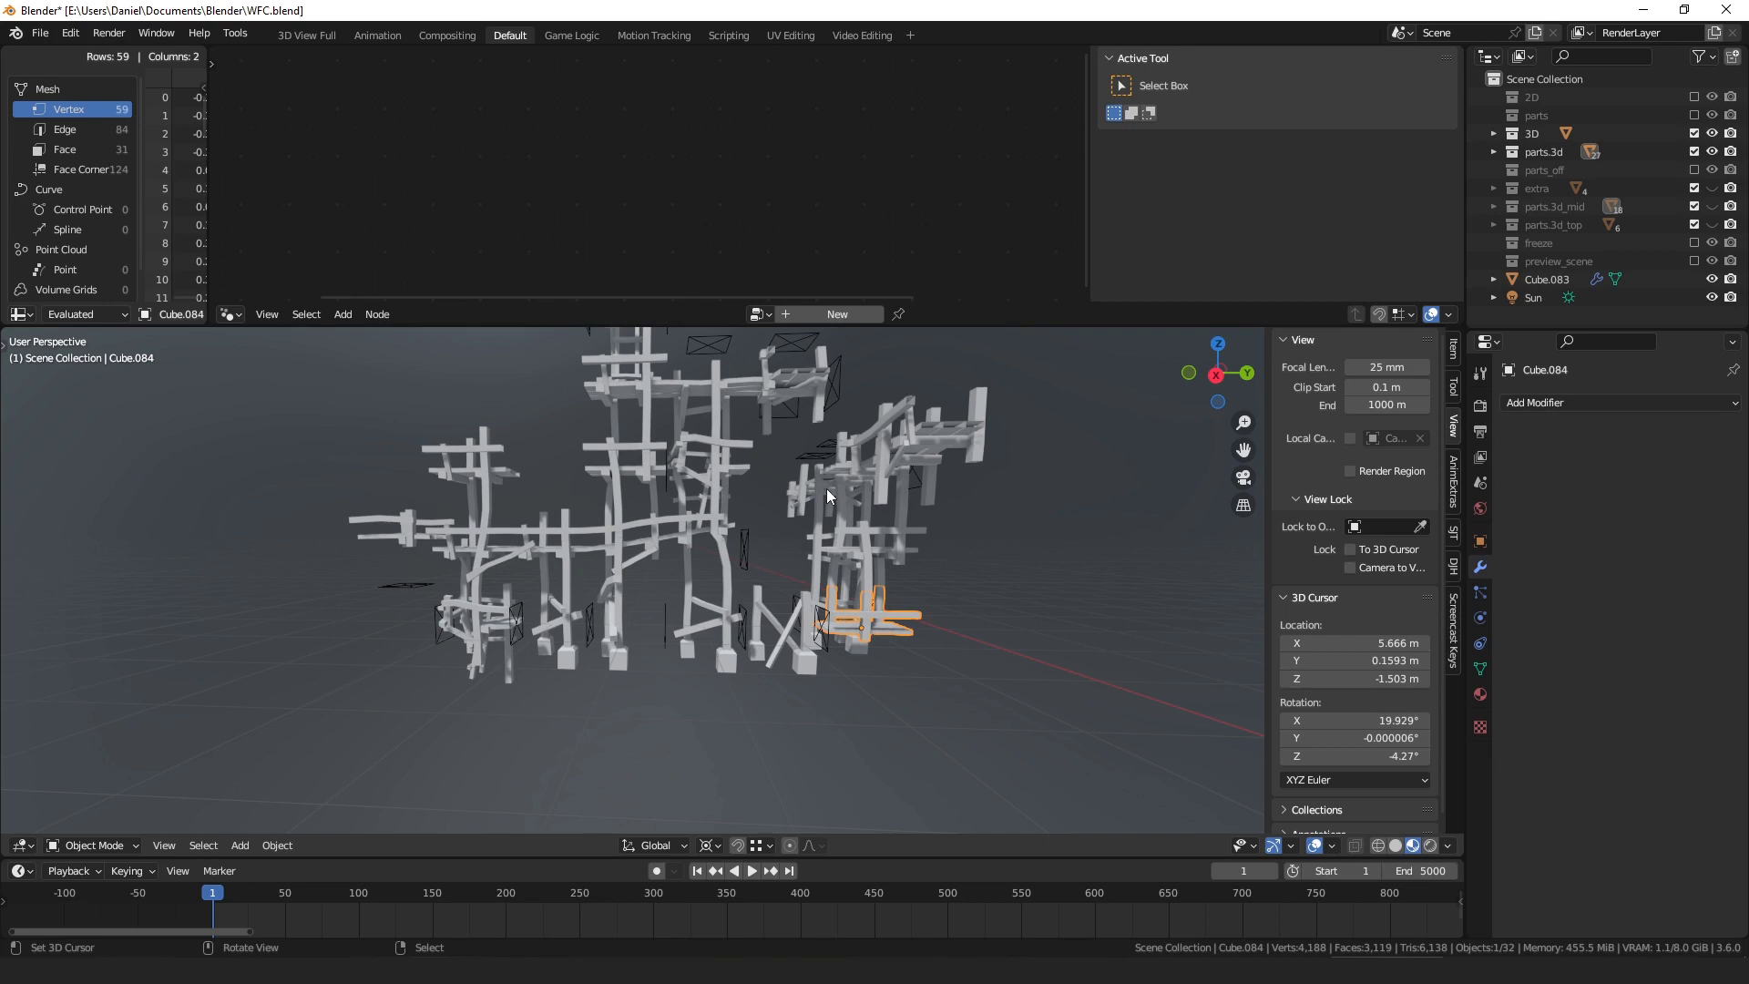
scroll(820, 484, "down", 6)
middle_click_drag(632, 516, 953, 635)
left_click(824, 616, "shift")
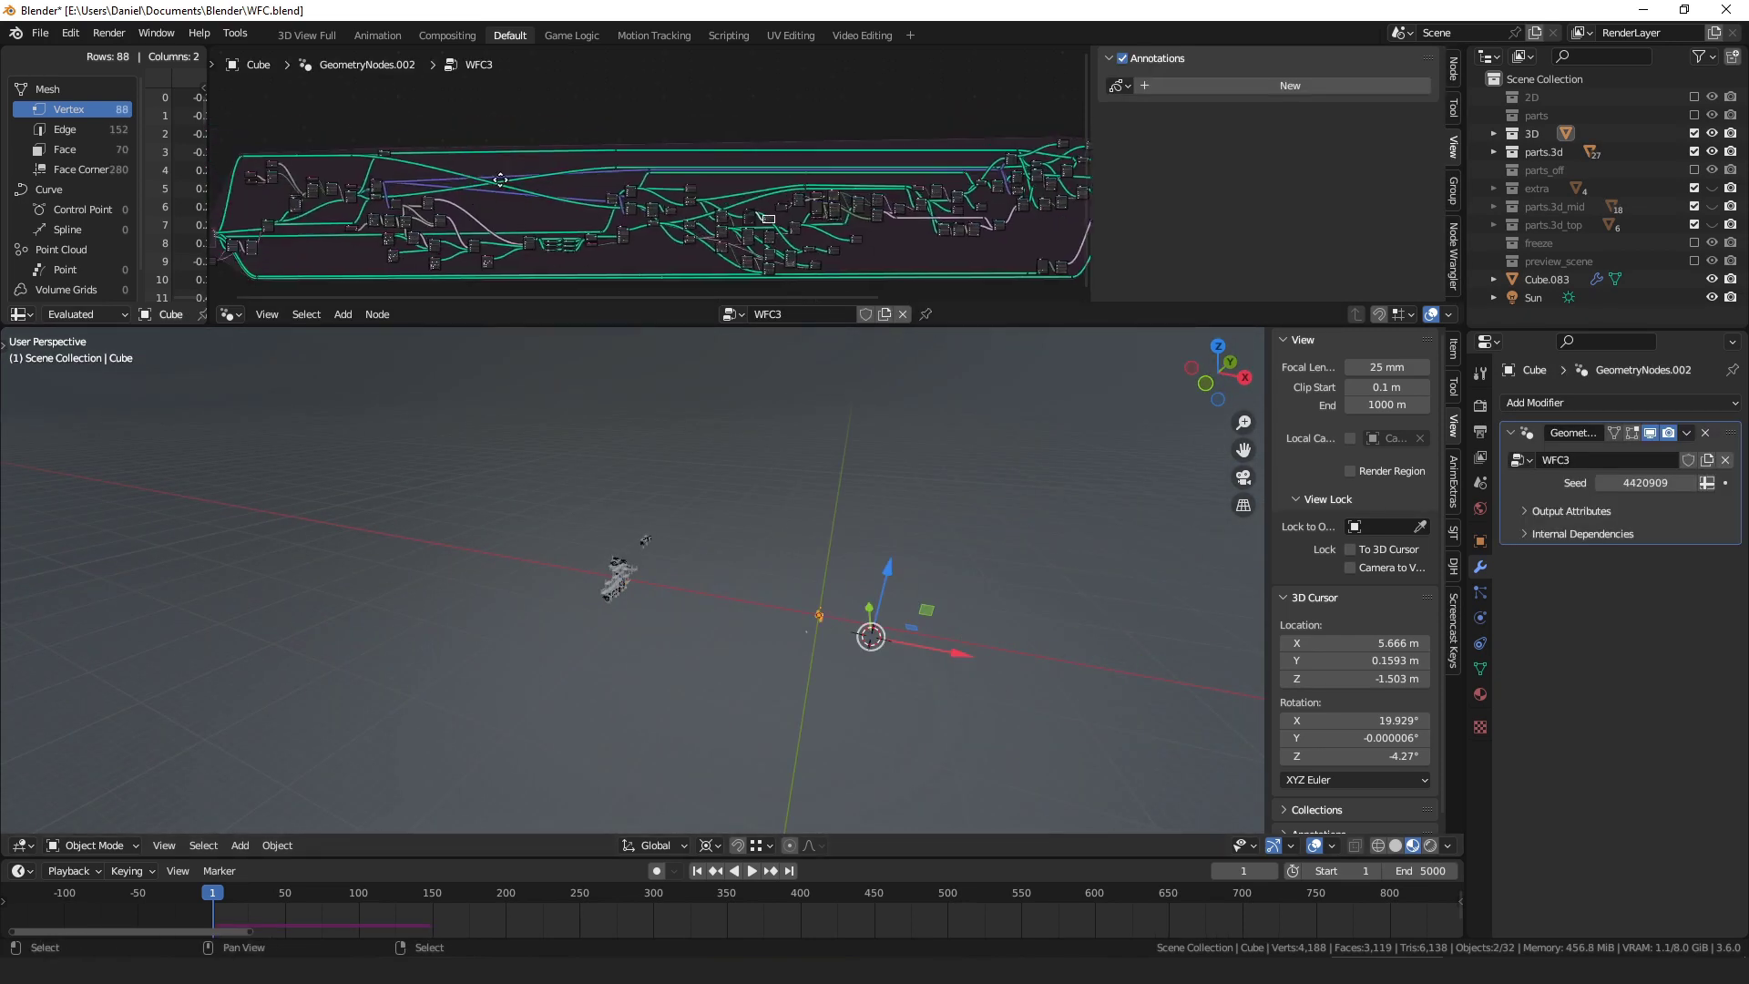
- Enlarge the WFC3 node tree around the Collection Info nodes and move the feet Collection Info node closer to the parts.3d_top node
scroll(500, 180, "up", 5)
key("ctrl+space")
scroll(625, 157, "up", 2)
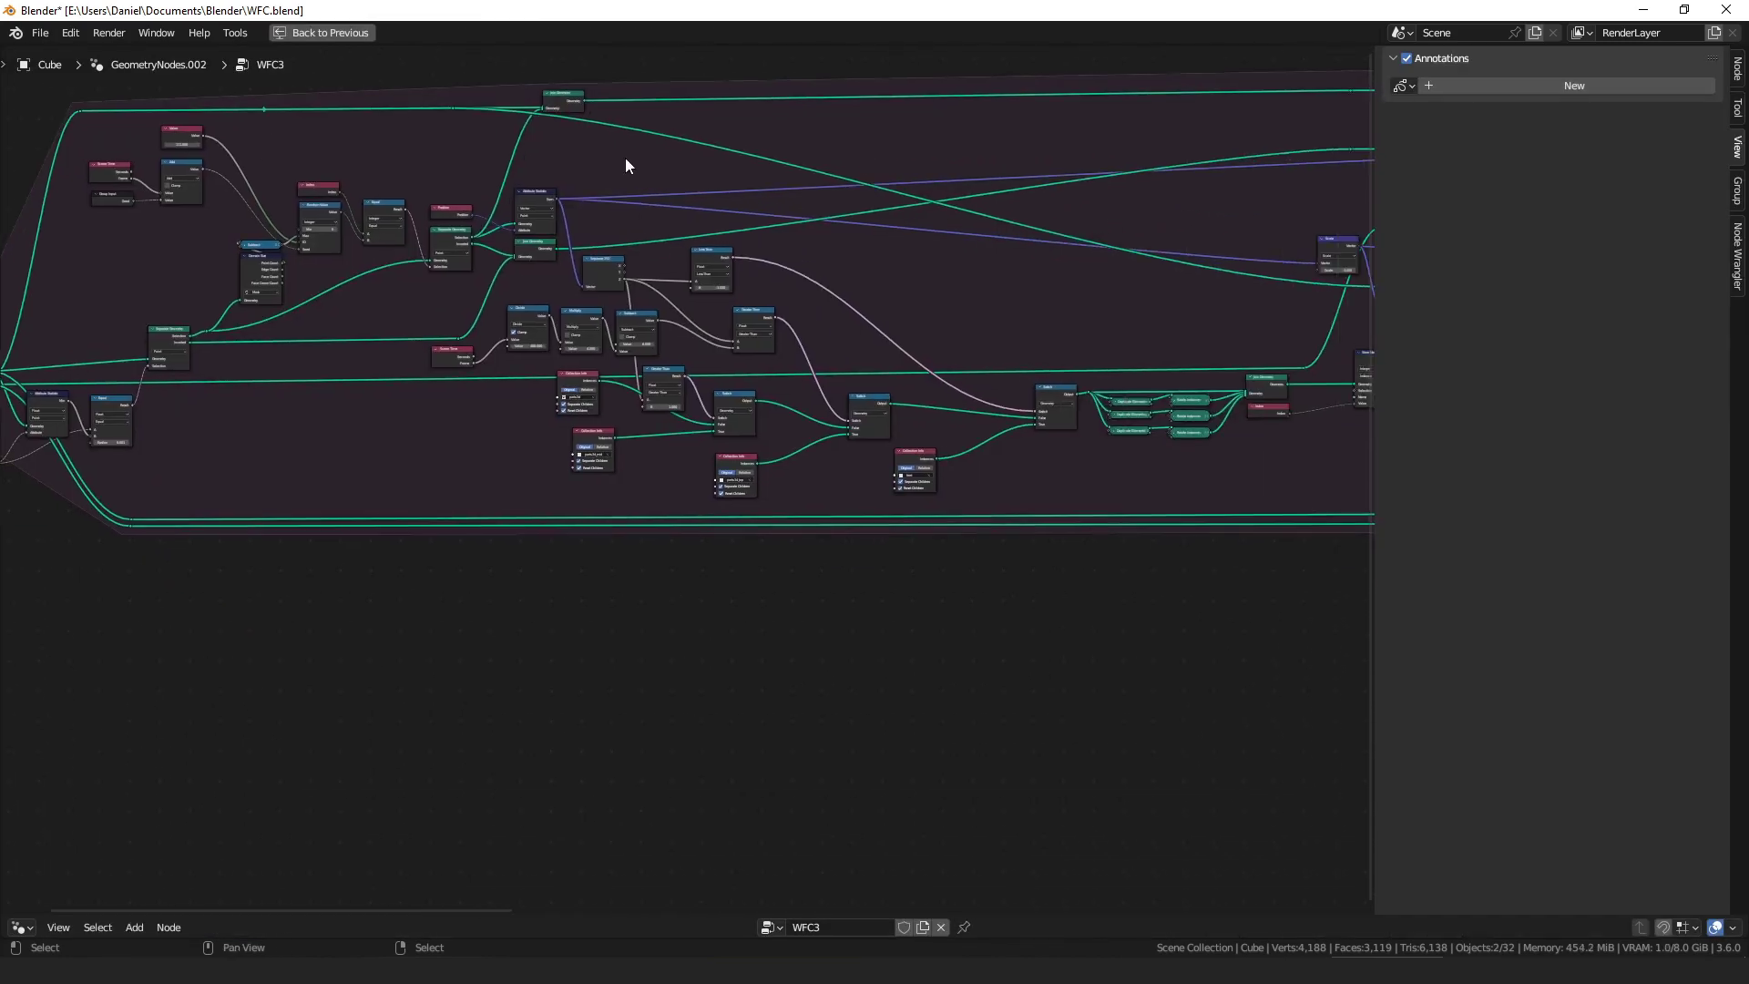
scroll(565, 246, "up", 4)
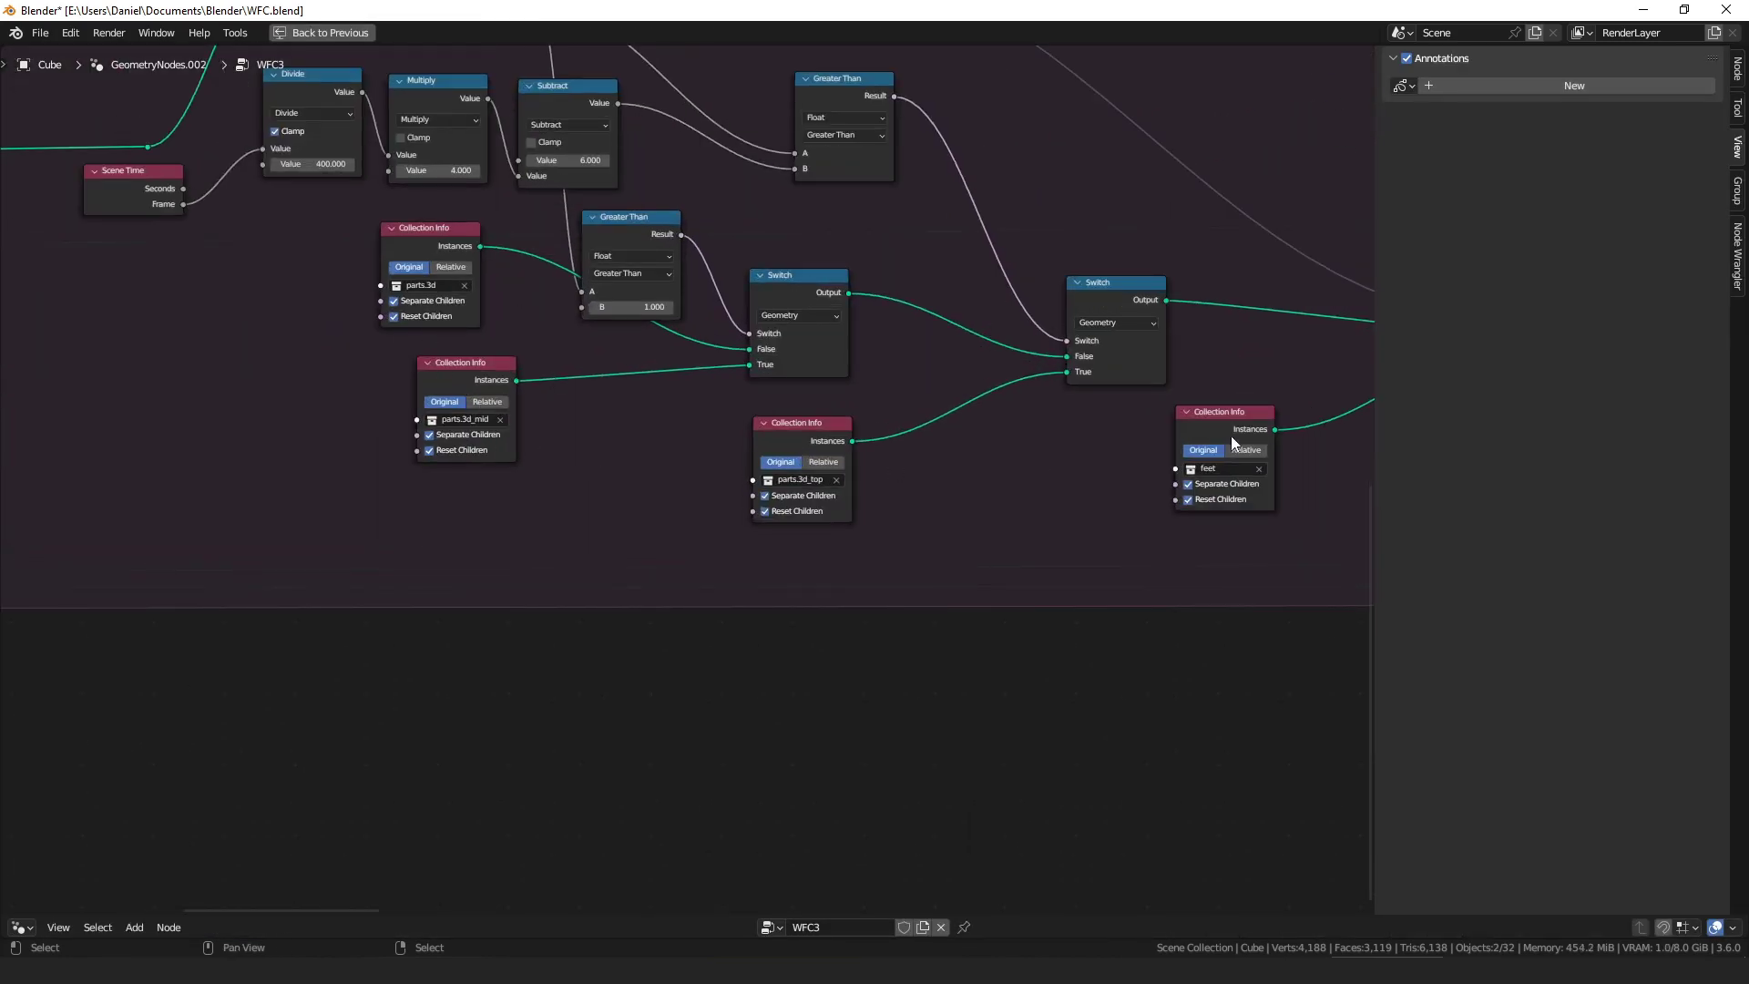
middle_click_drag(995, 450, 633, 454)
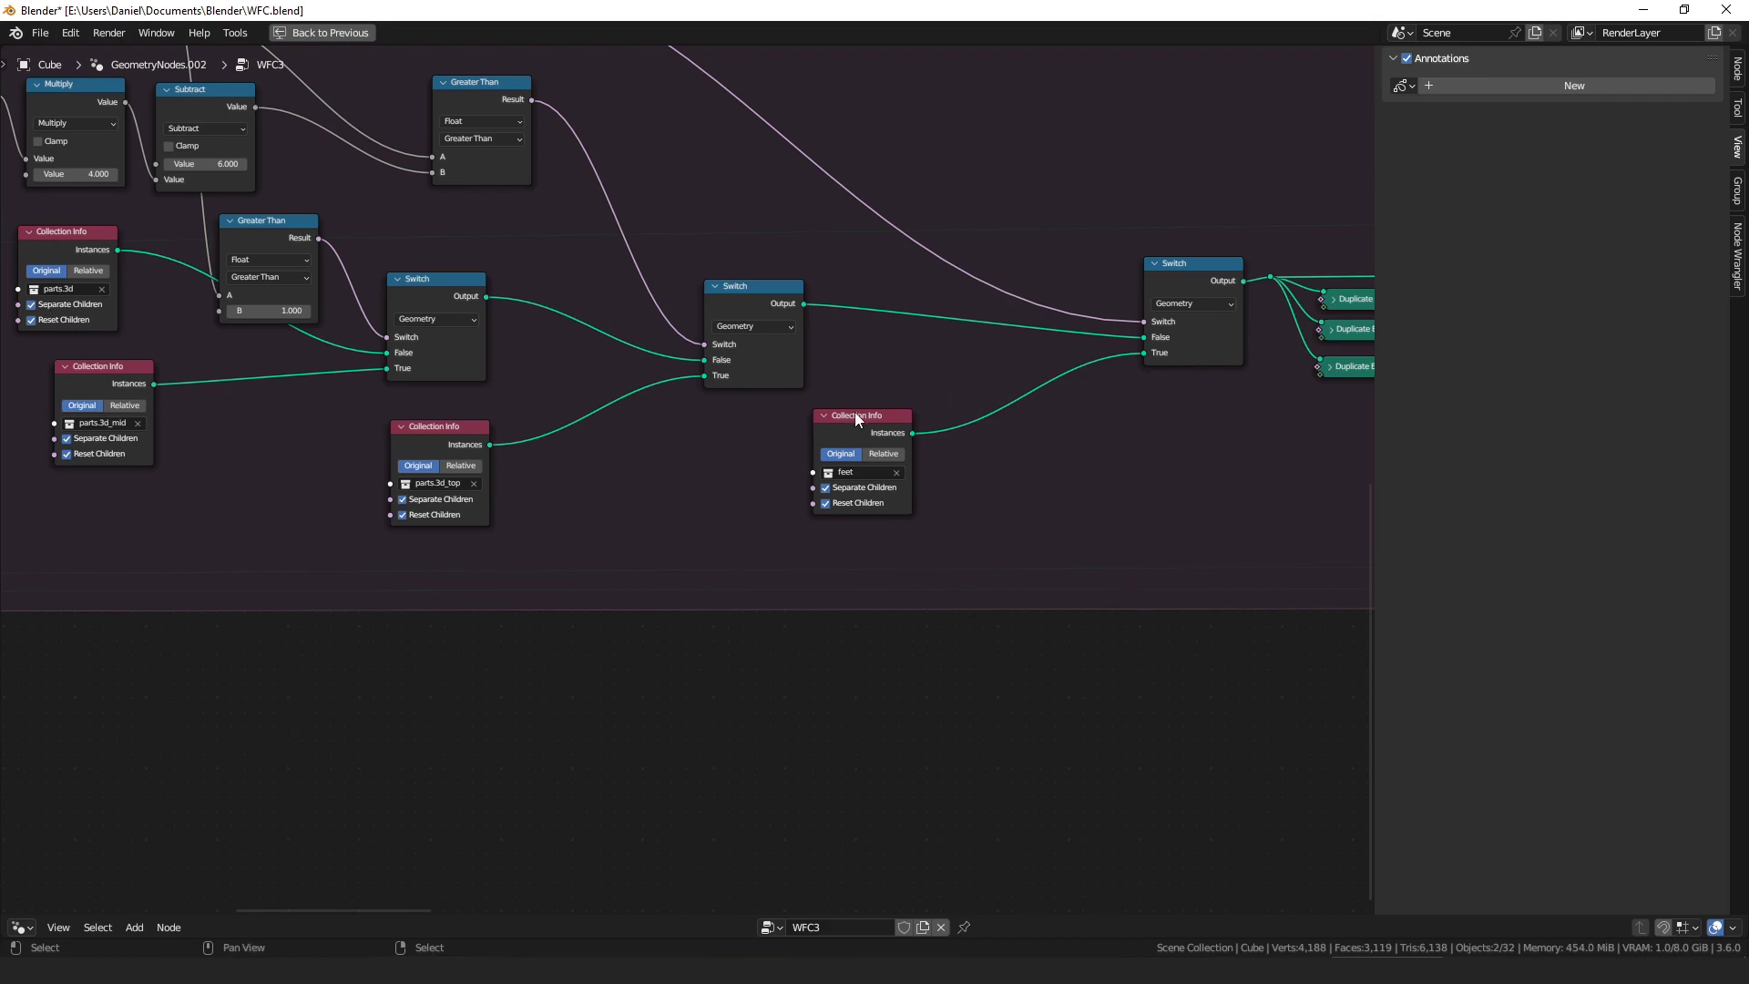
left_click_drag(854, 411, 752, 420)
key("ctrl+space")
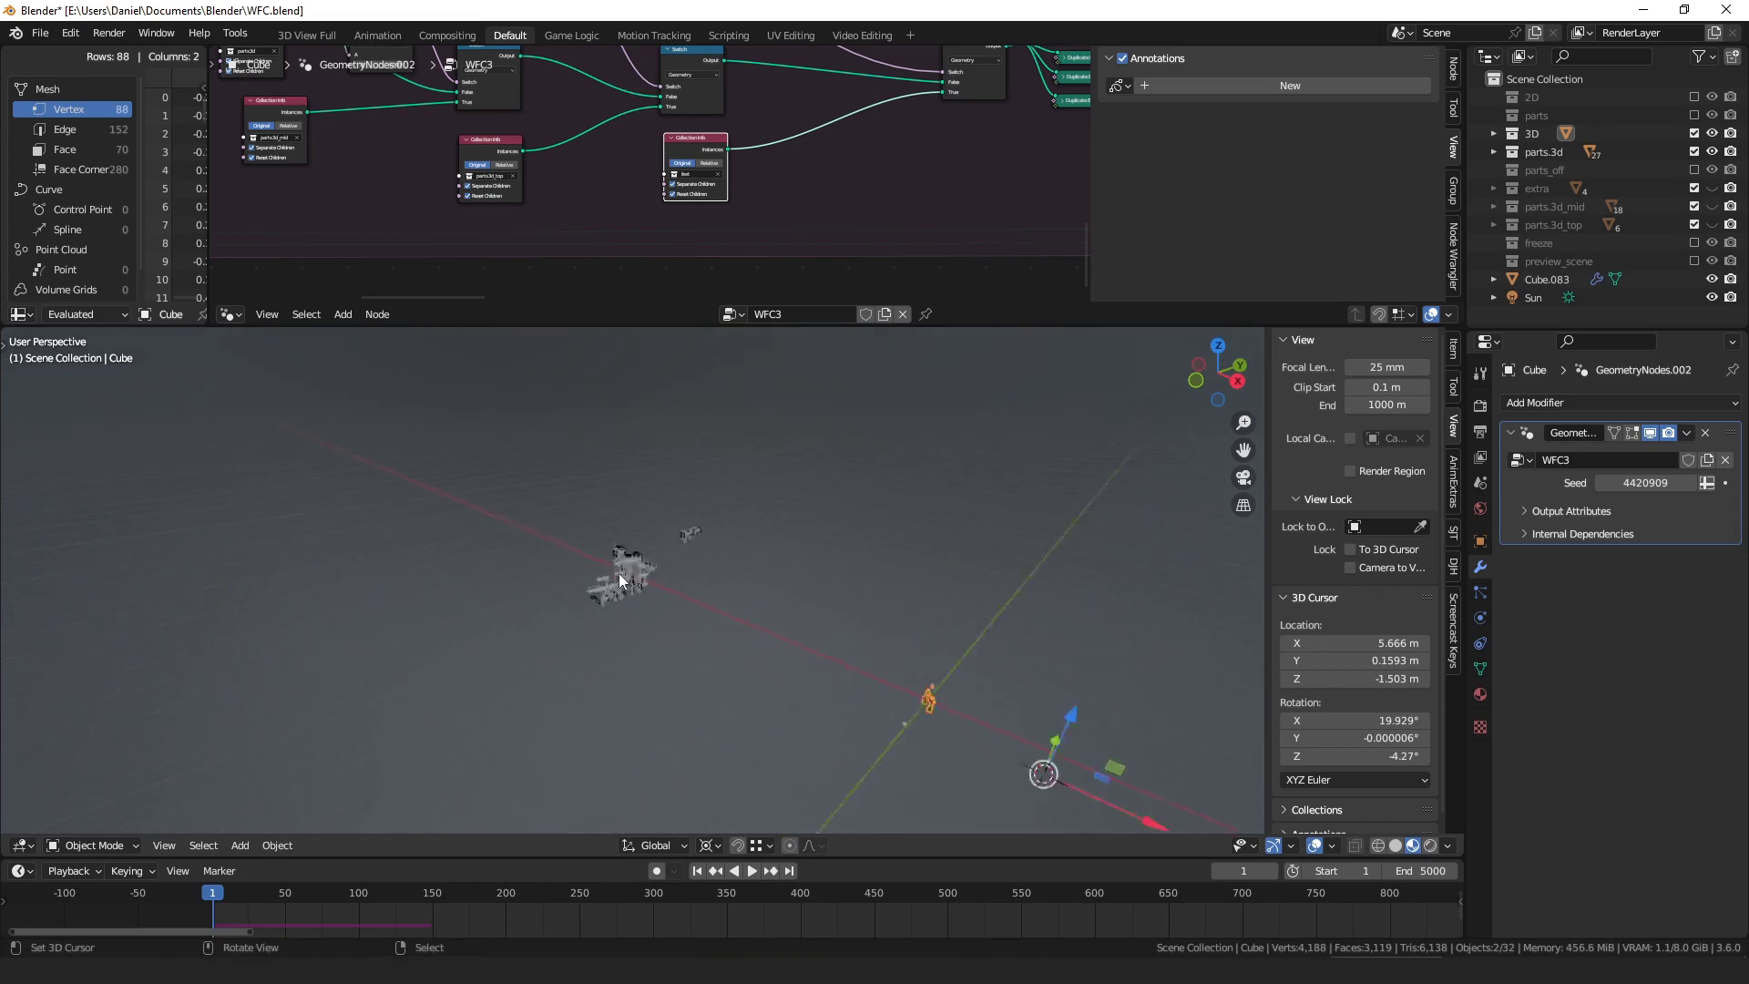
- Select and frame a scaffold part with block feet to examine its base within the parts set
left_click(620, 572)
key("KP_Decimal")
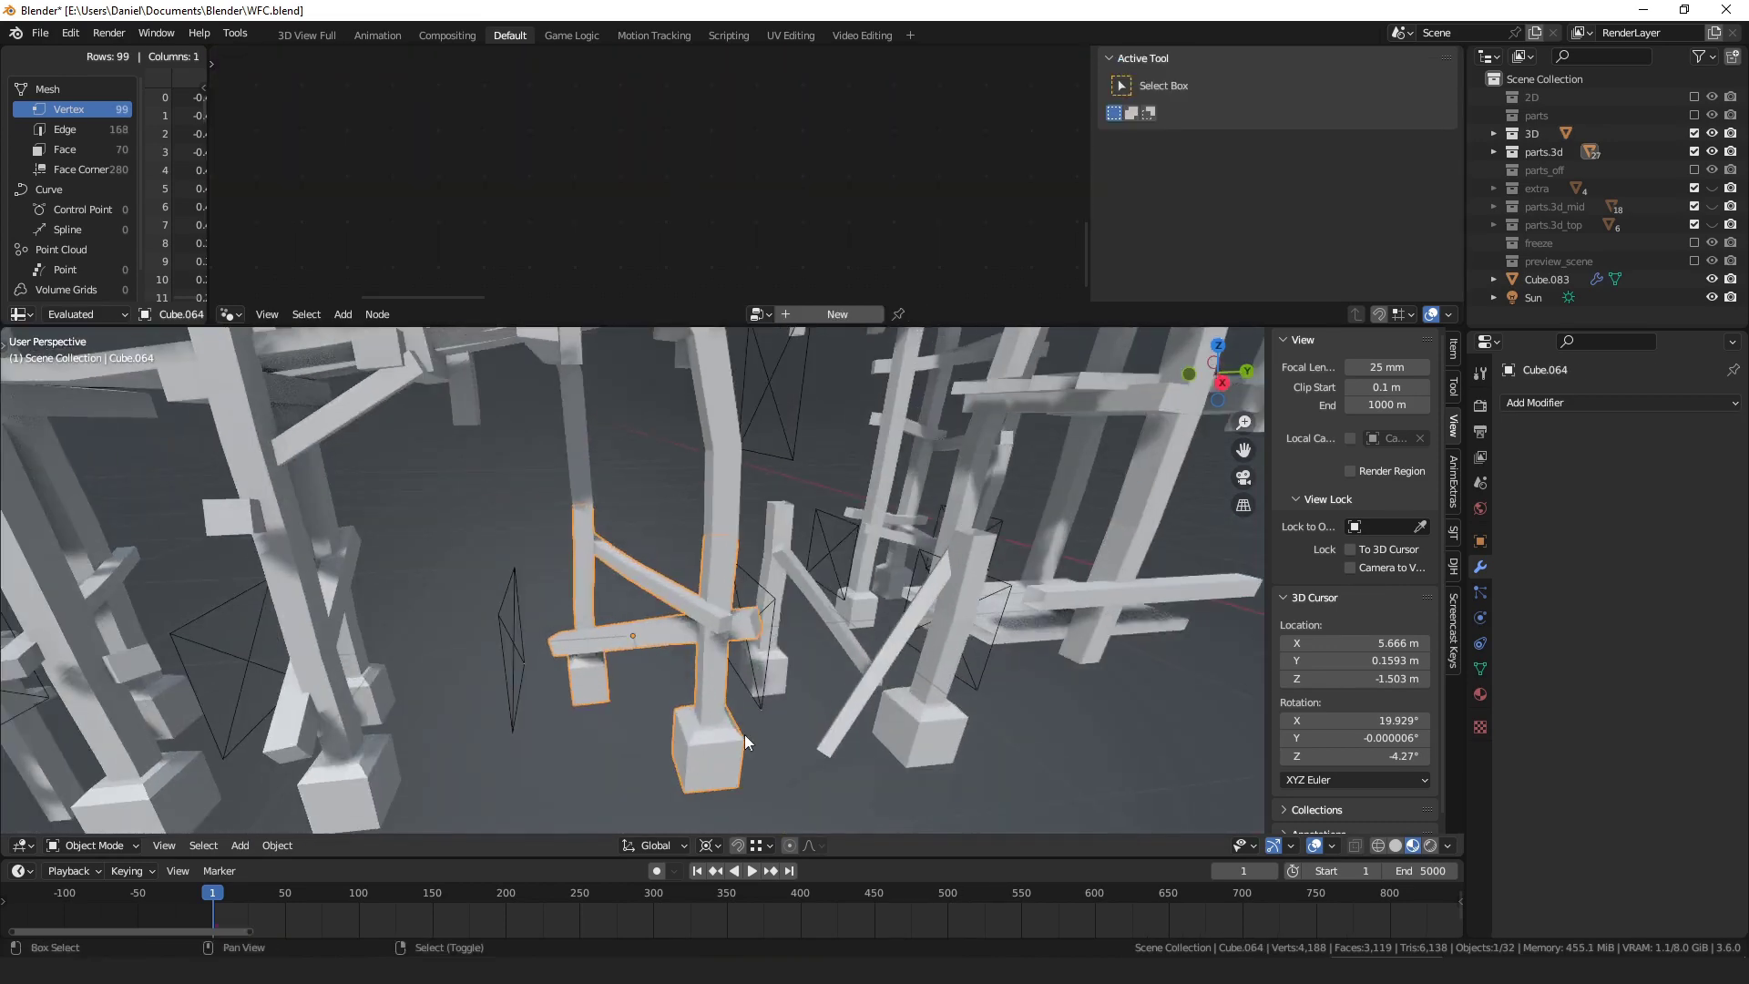
middle_click_drag(745, 734, 702, 585, "shift")
scroll(667, 567, "down", 10)
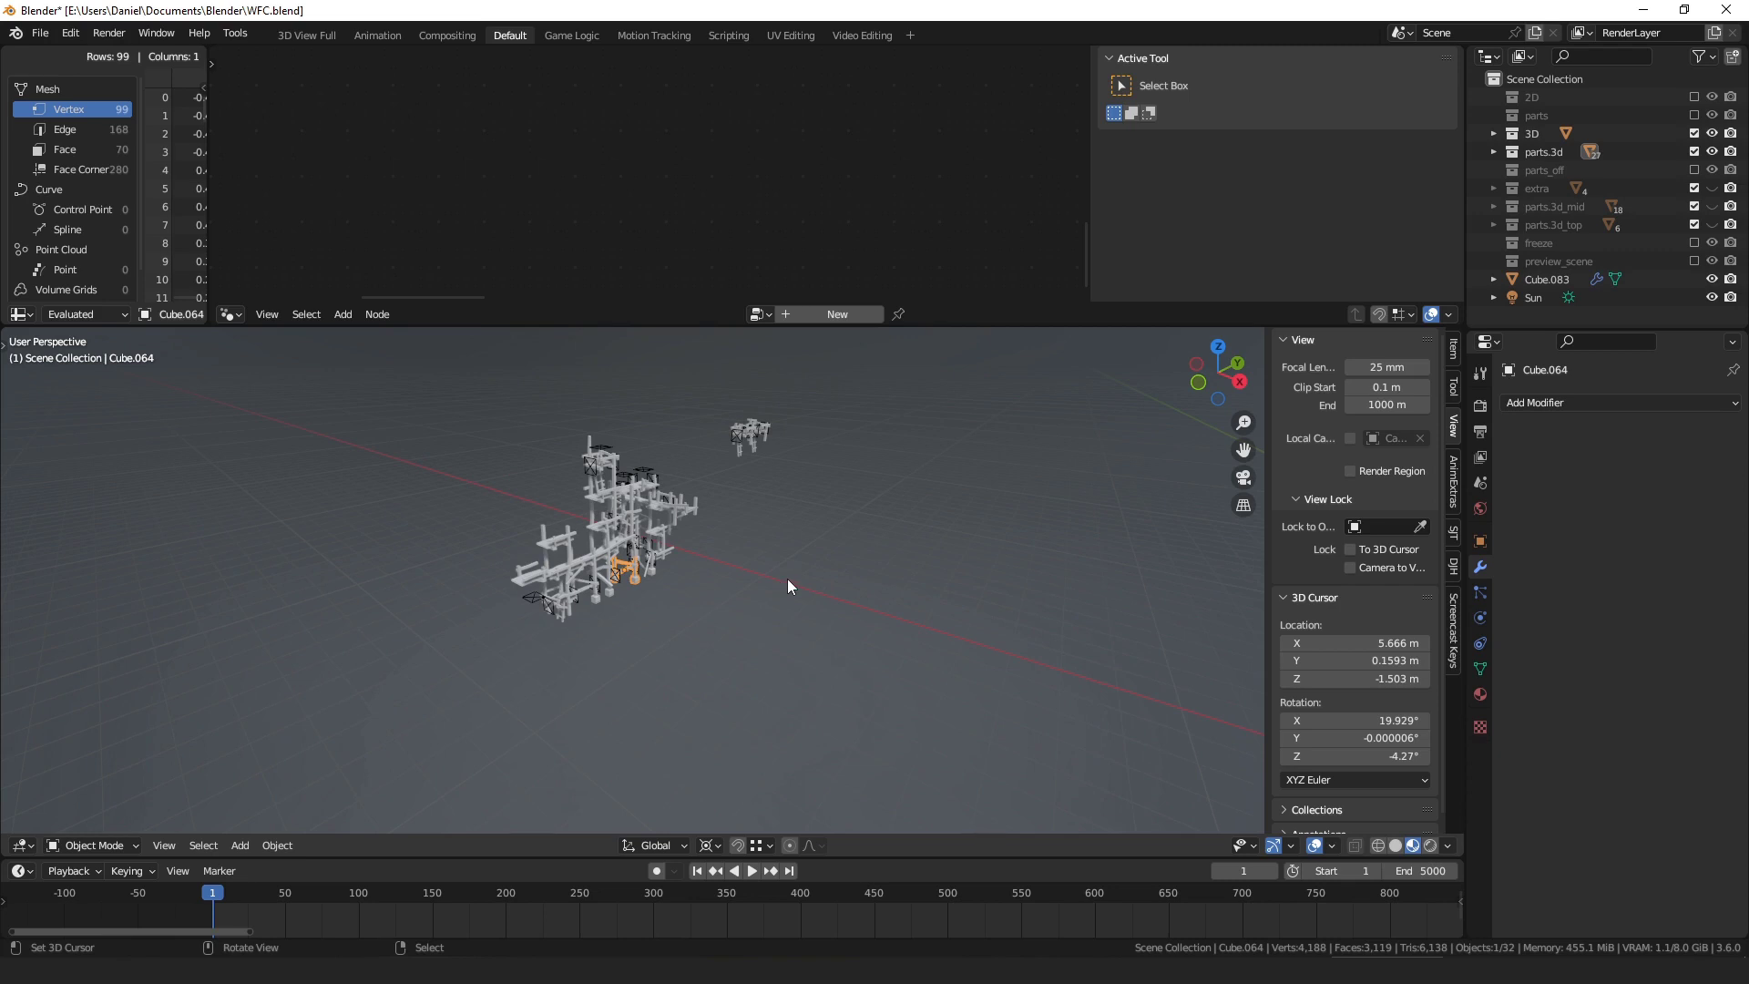
- Select the generated Cube object at the origin and frame it to examine it alongside the parts set
scroll(787, 578, "down", 4)
left_click(937, 630)
key("KP_Decimal")
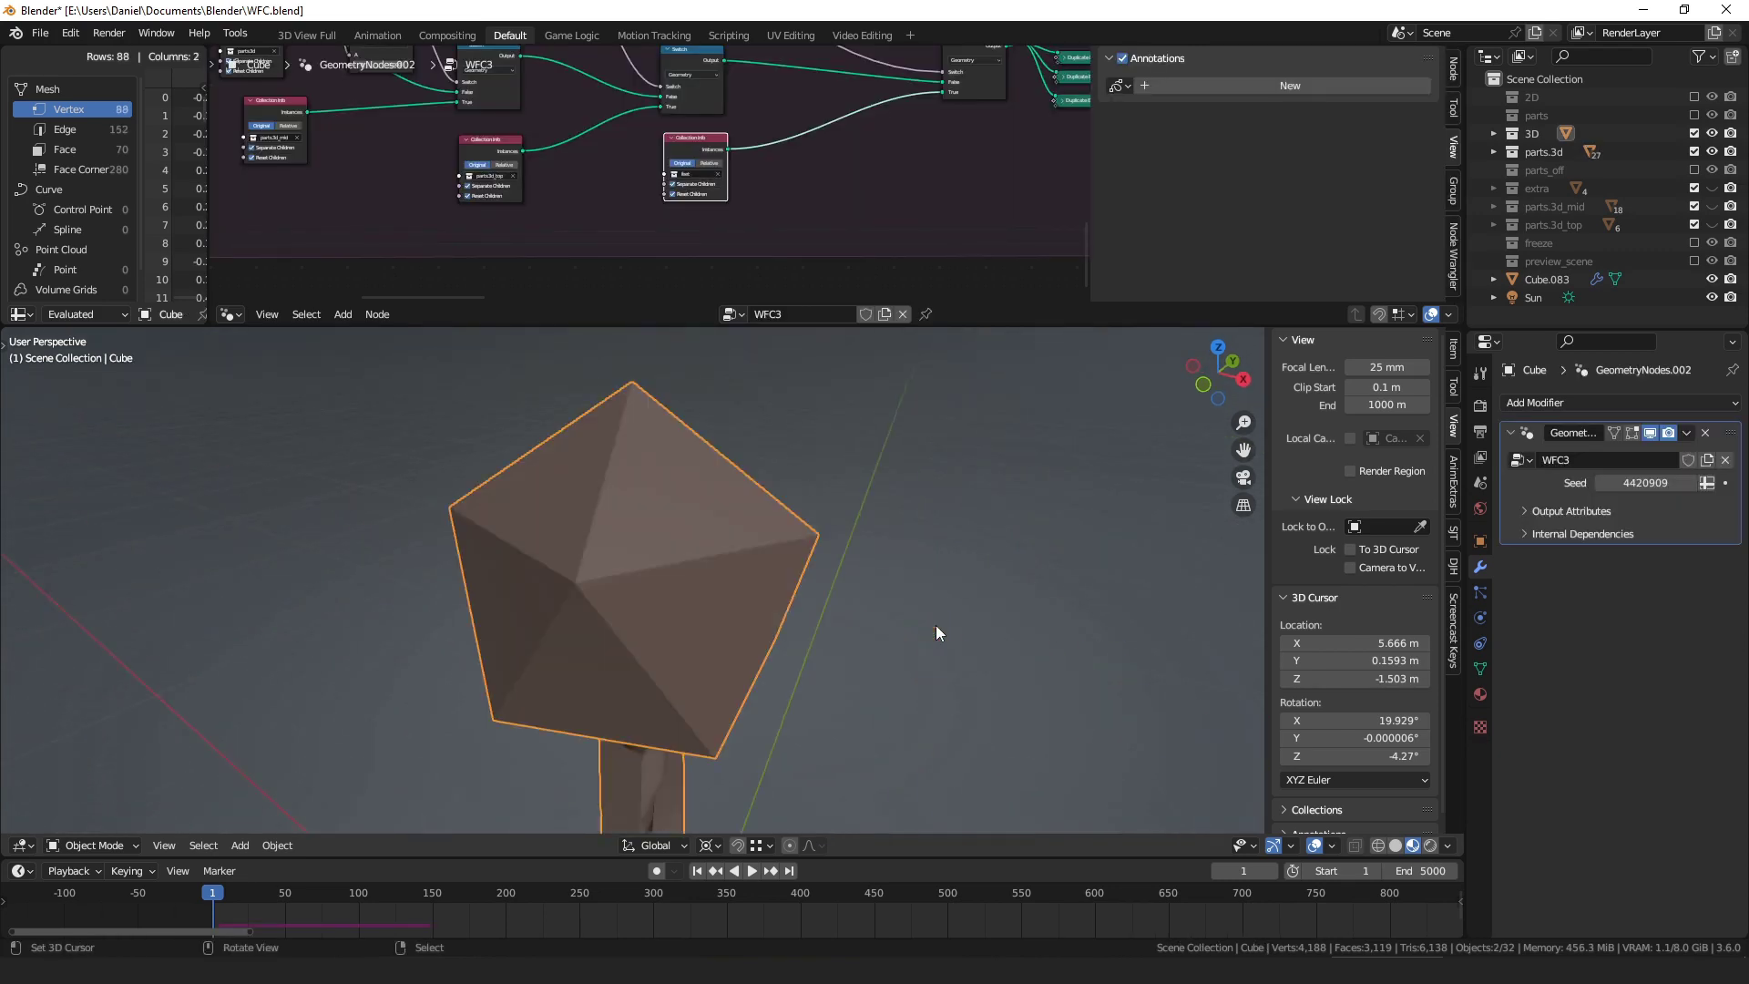
scroll(742, 677, "down", 8)
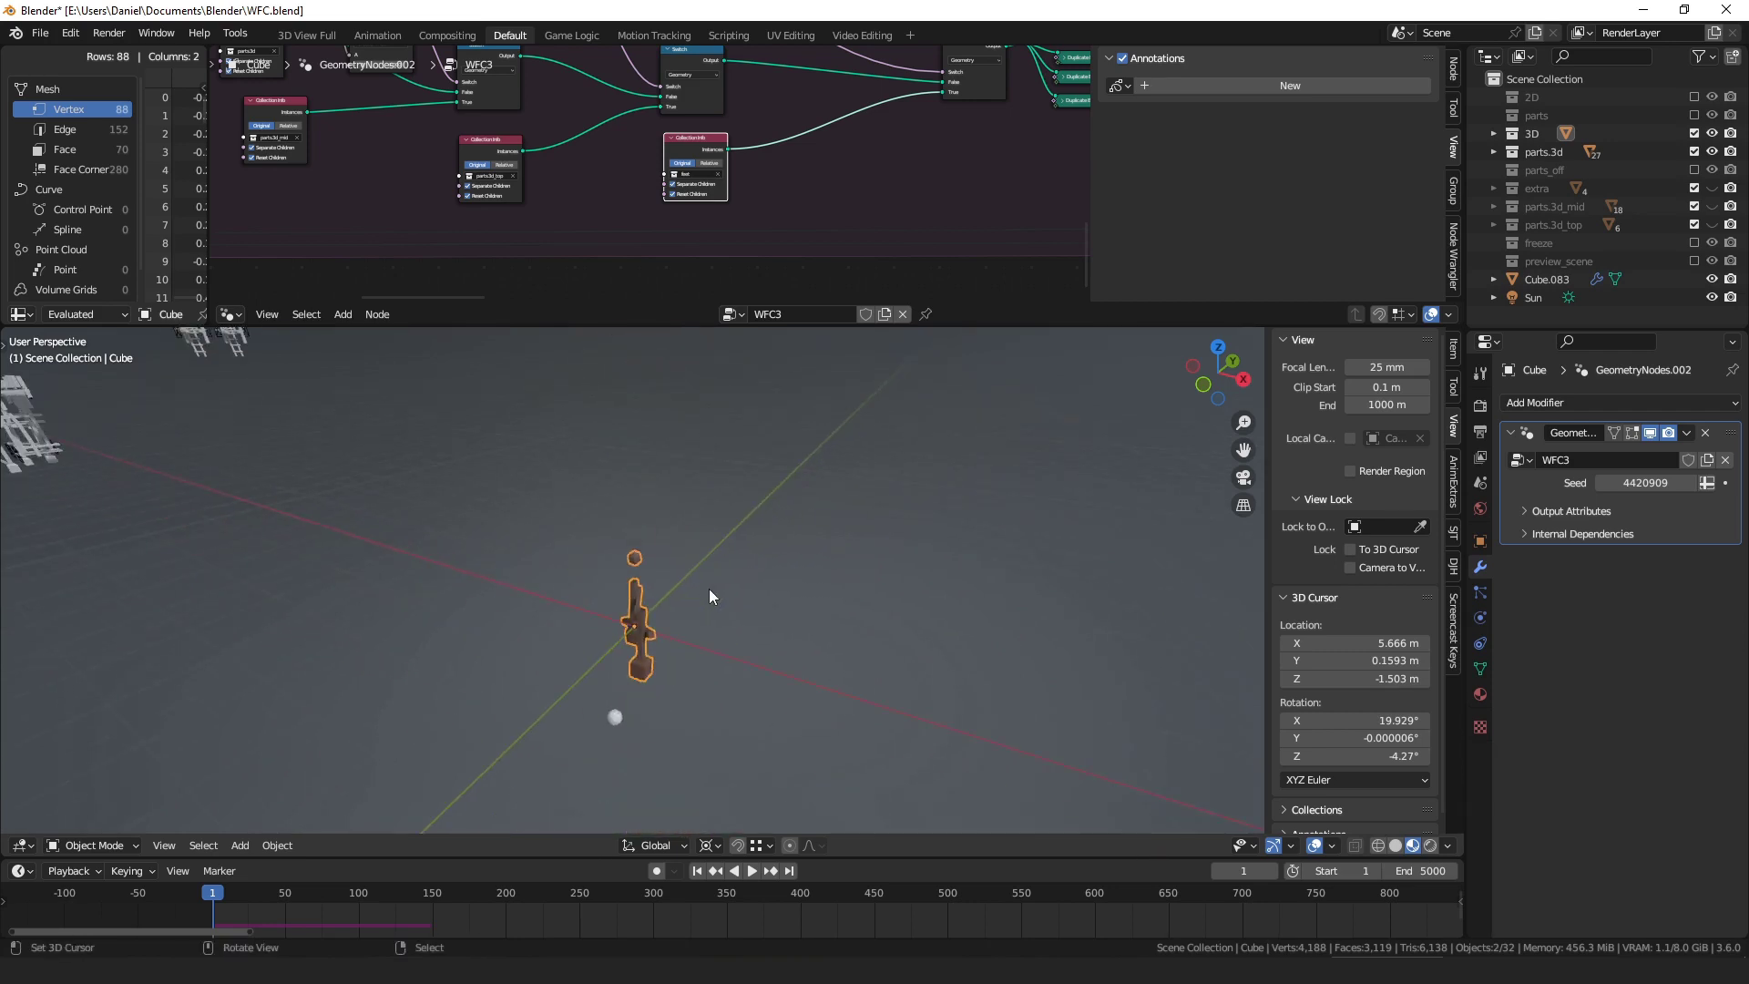
middle_click_drag(710, 590, 637, 488)
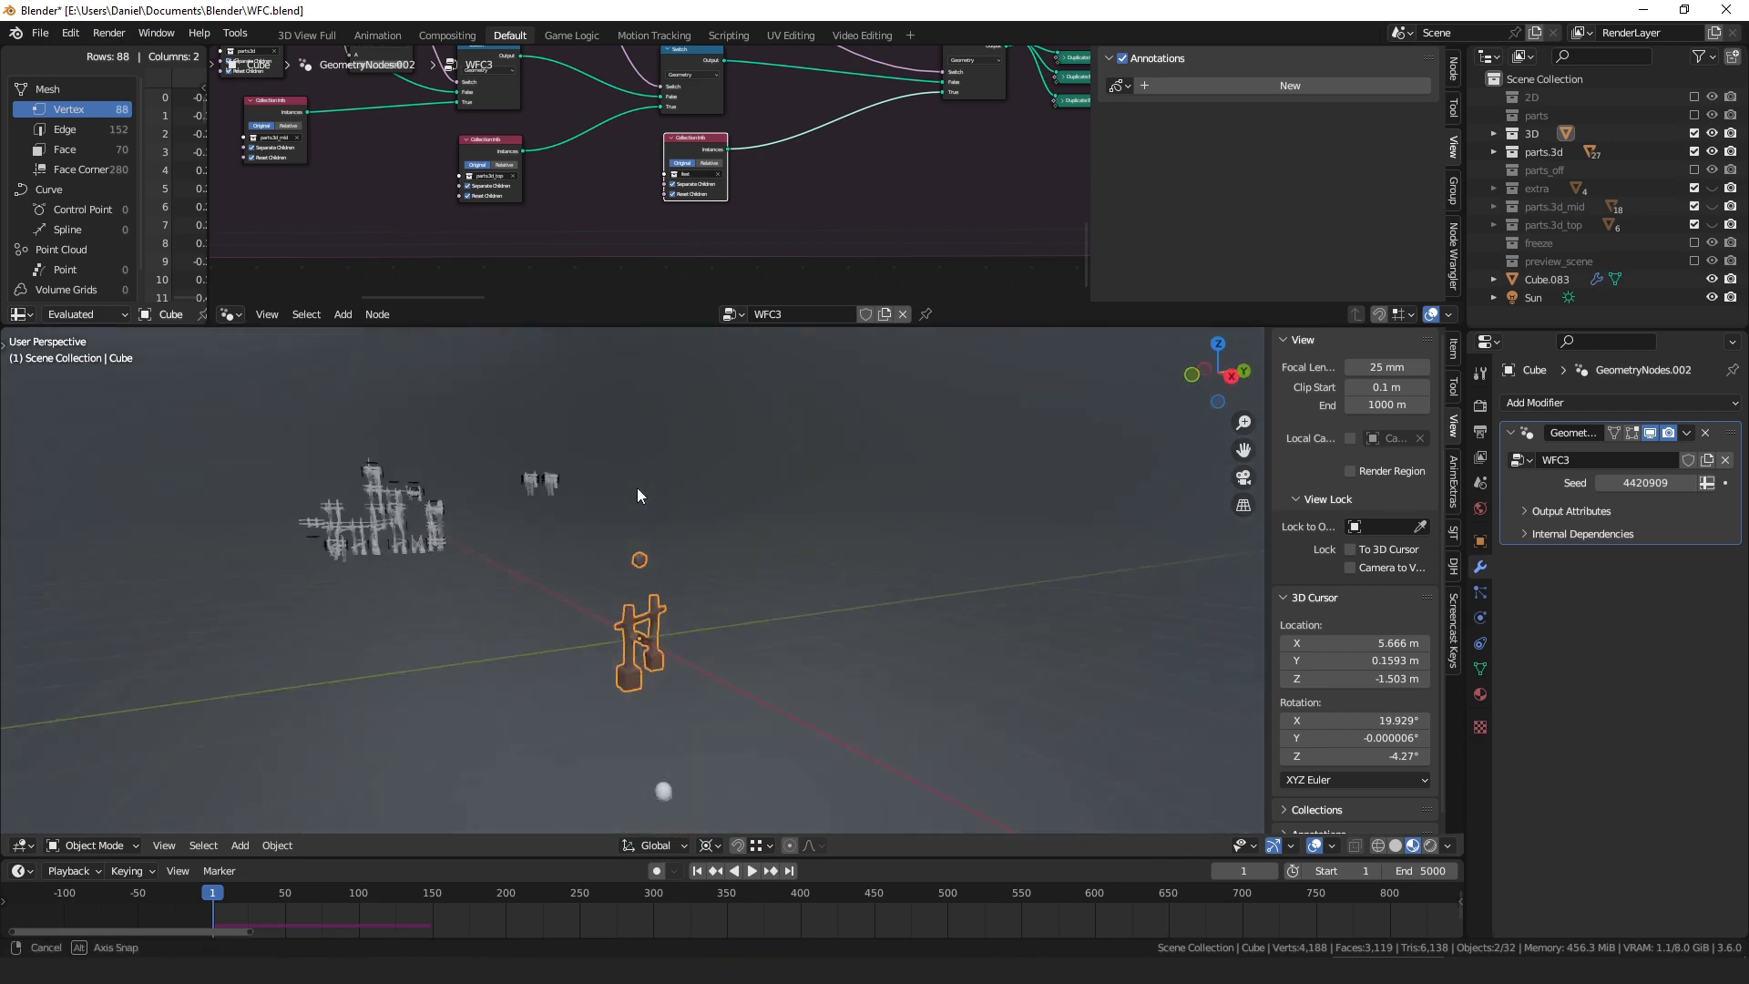
- Select and frame the separate ladder parts to examine them up close
left_click(534, 500)
key("KP_Decimal")
scroll(565, 506, "down", 8)
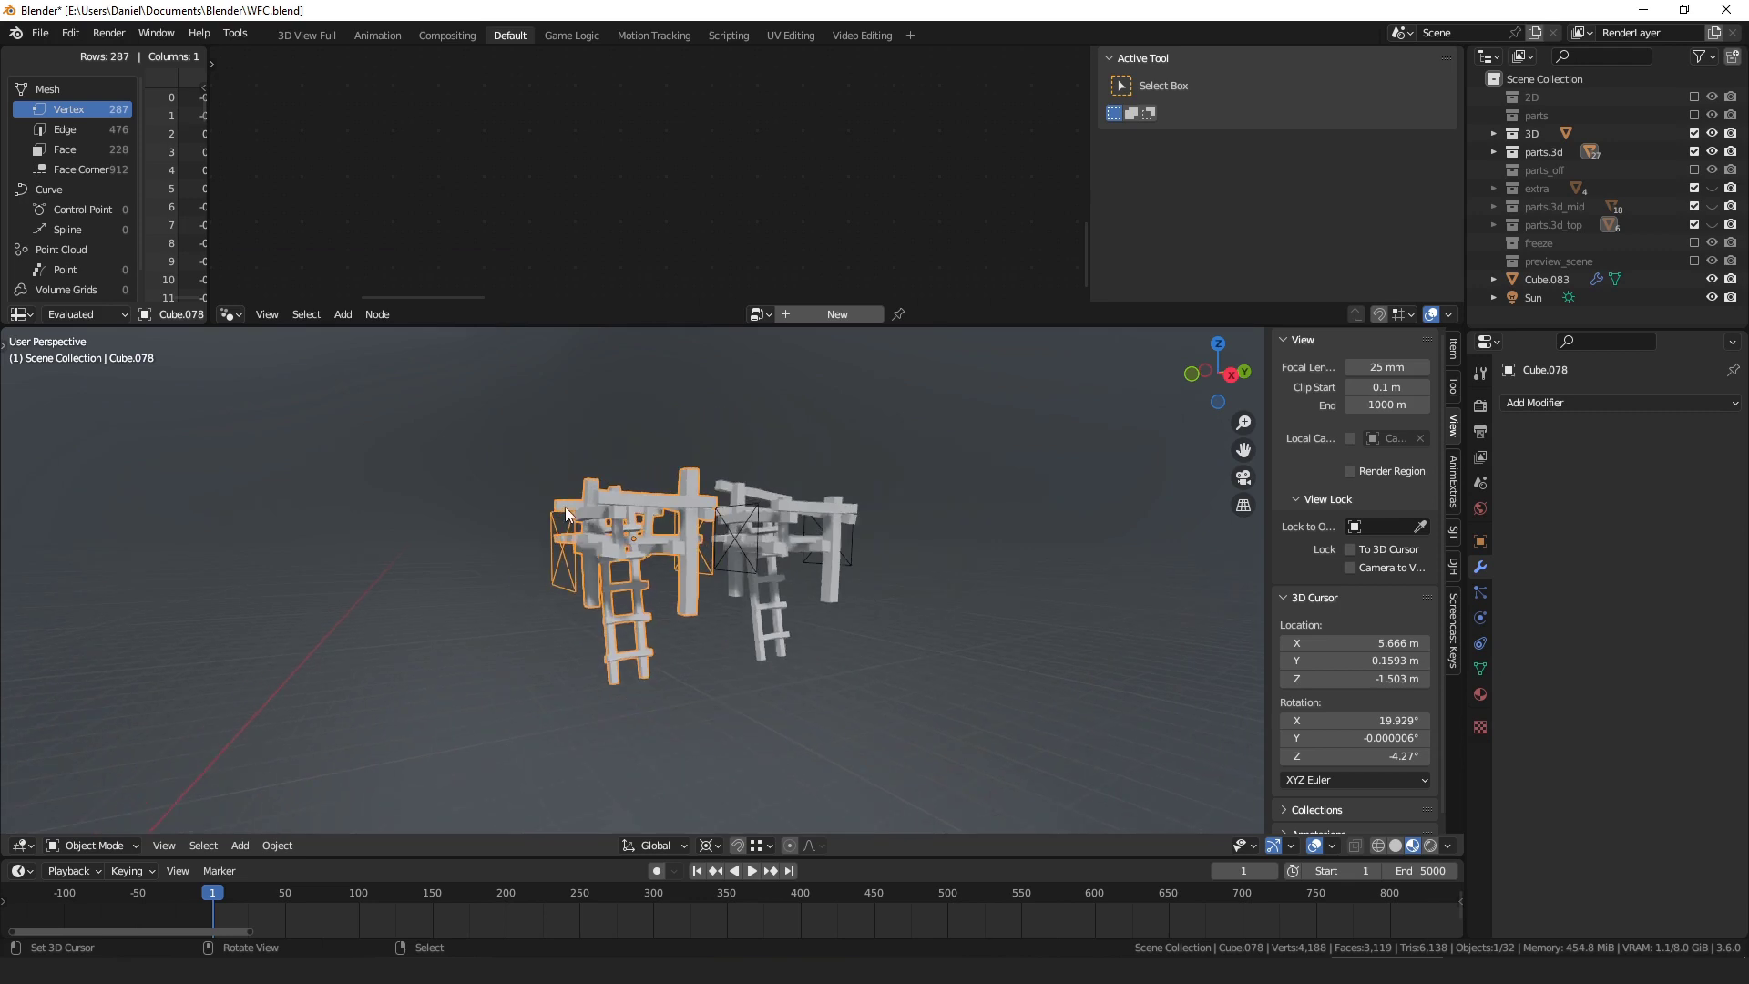
left_click(758, 614)
key("KP_Decimal")
scroll(856, 589, "down", 5)
middle_click_drag(828, 642, 925, 523)
- Play the scaffold simulation to frame 121 and examine the hanging end of the generated structure from several angles
key("space")
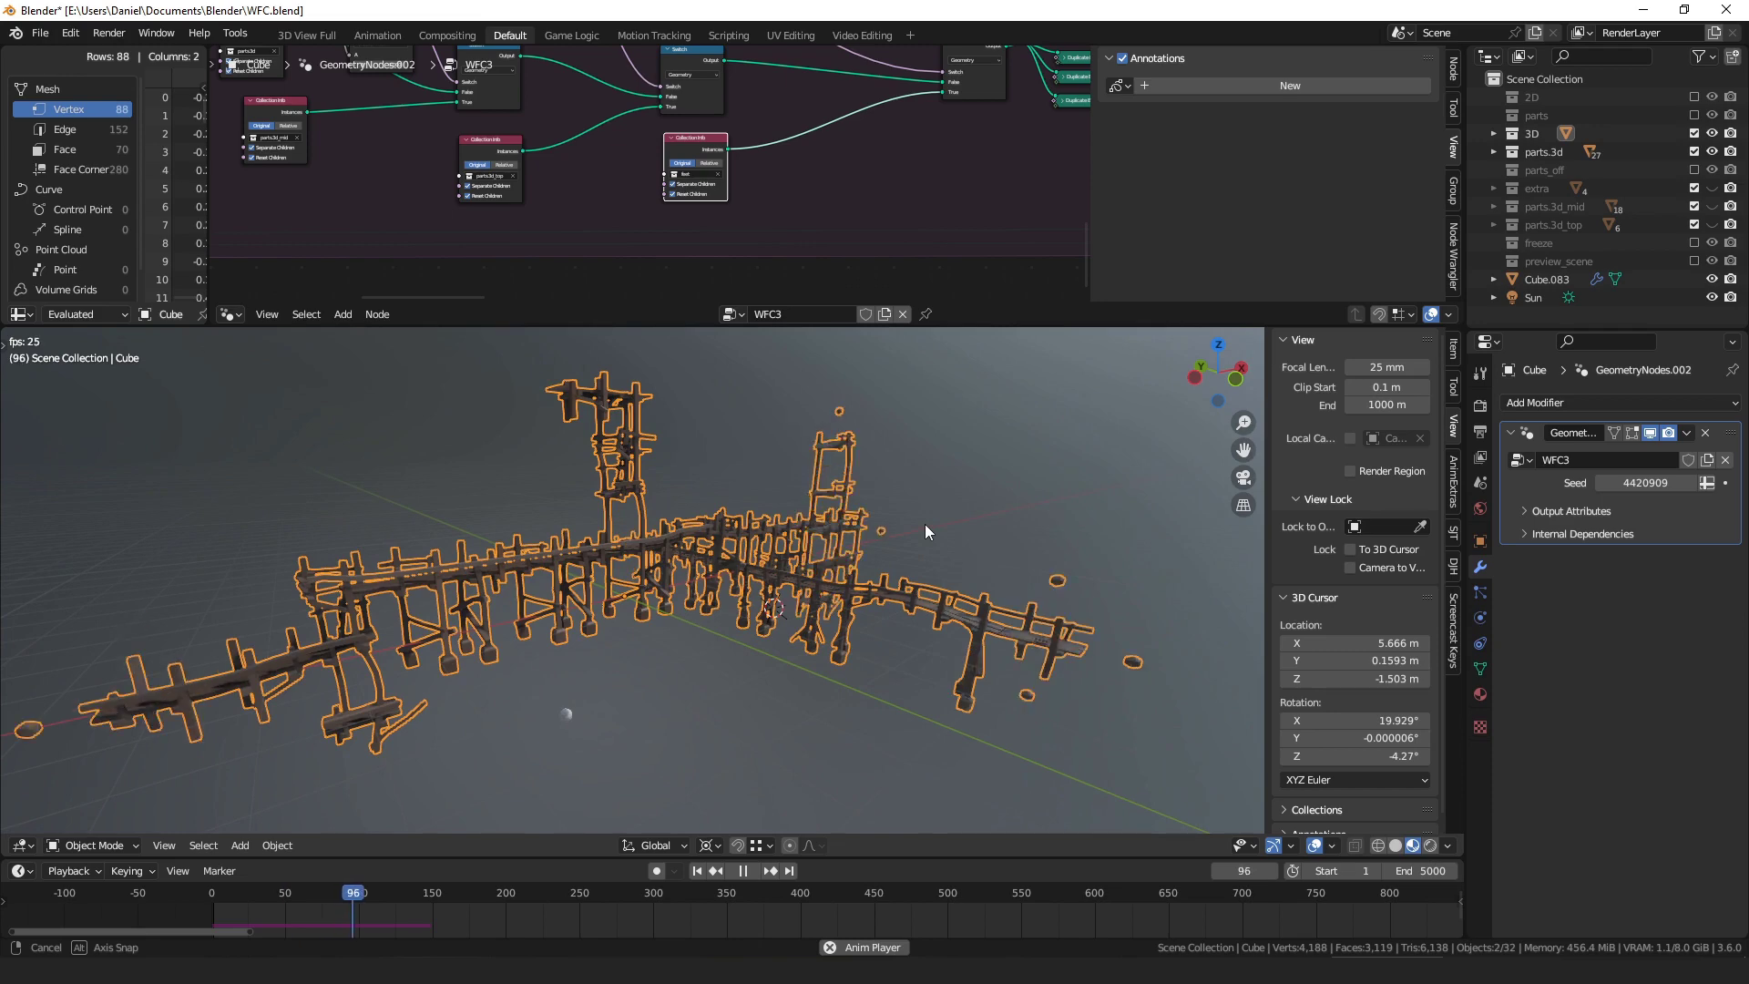
key("space")
middle_click_drag(872, 587, 748, 620)
middle_click_drag(668, 521, 578, 437)
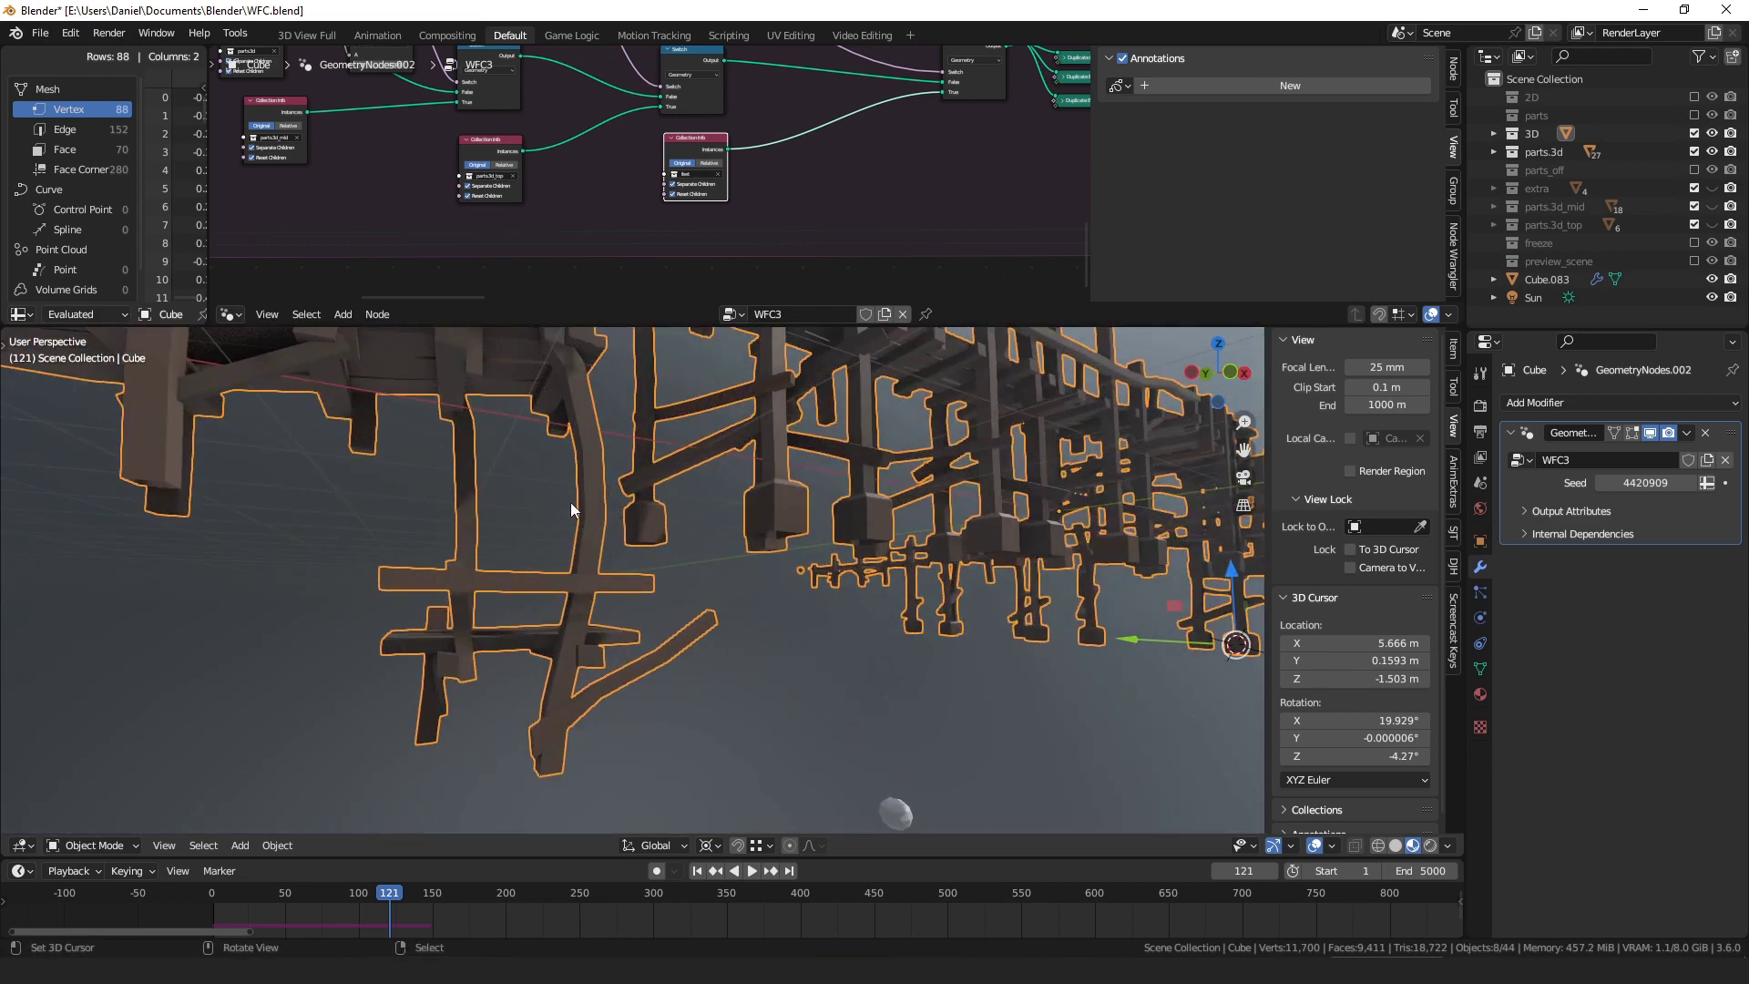
middle_click_drag(636, 683, 627, 496)
middle_click_drag(607, 557, 911, 686, "ctrl")
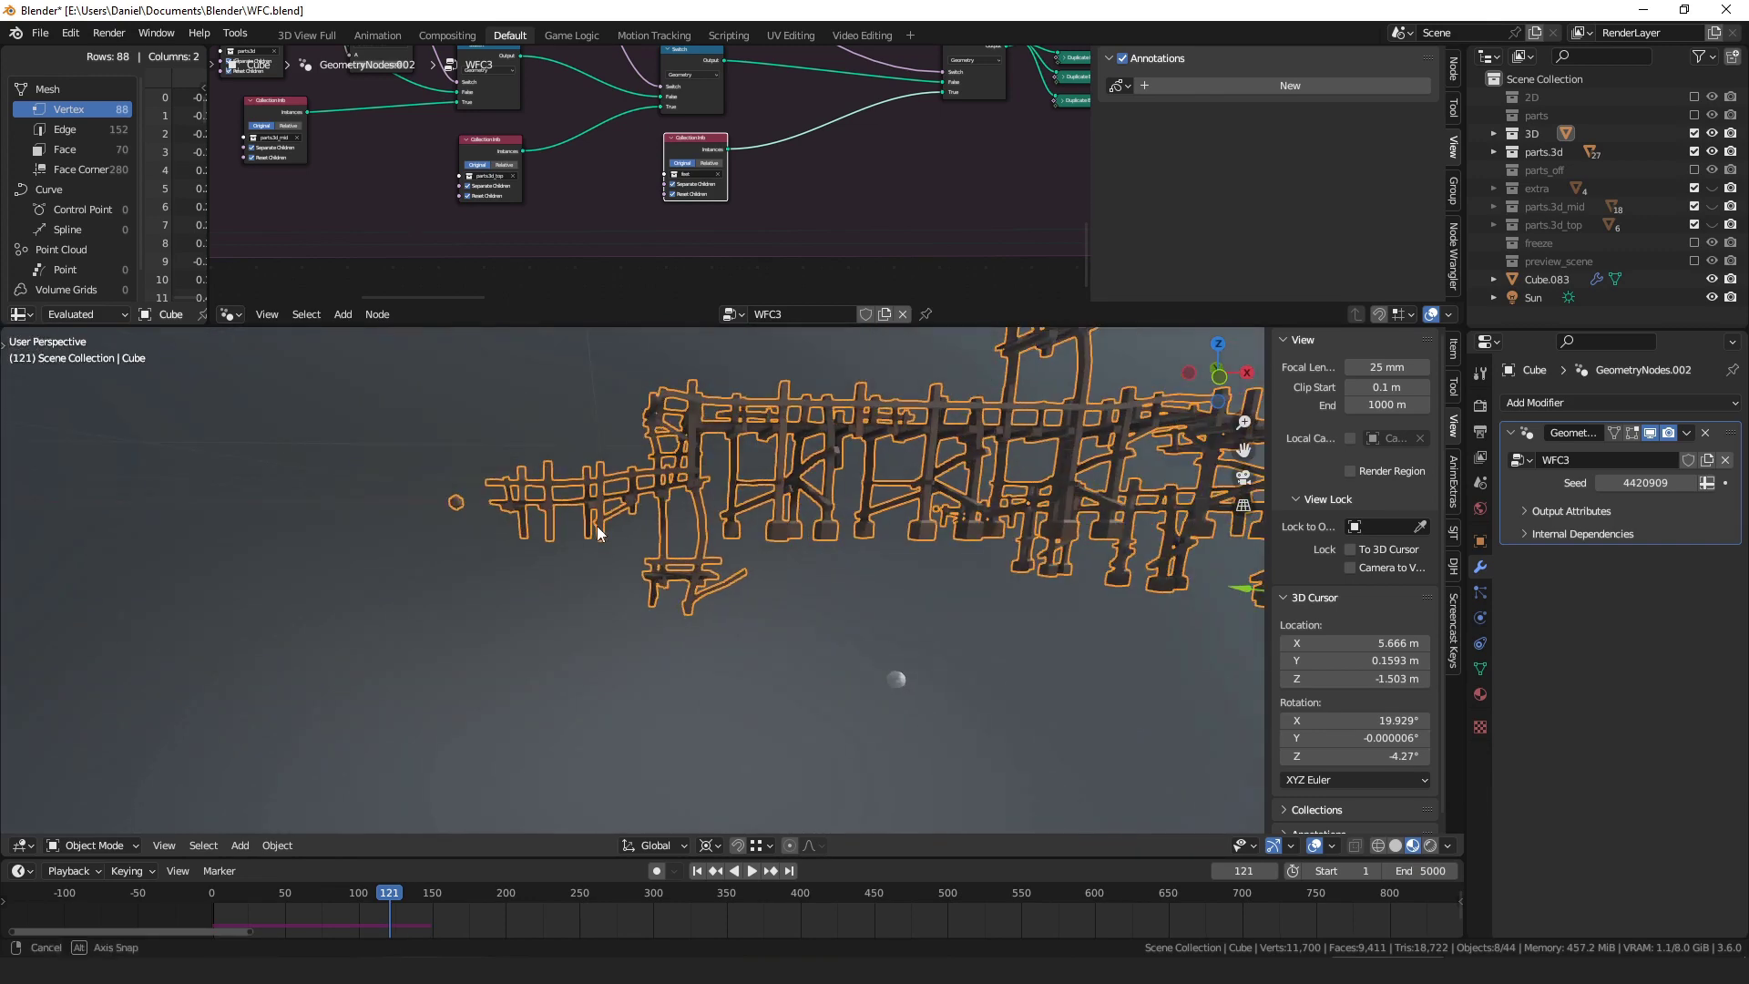
- Duplicate the white seam-copier sphere and place the copy beside the scaffold's low end, moved about -4.79, -1.55, 1.93 m
right_click(911, 686)
middle_click_drag(1029, 706, 935, 652)
key("shift+d")
left_click(1210, 796)
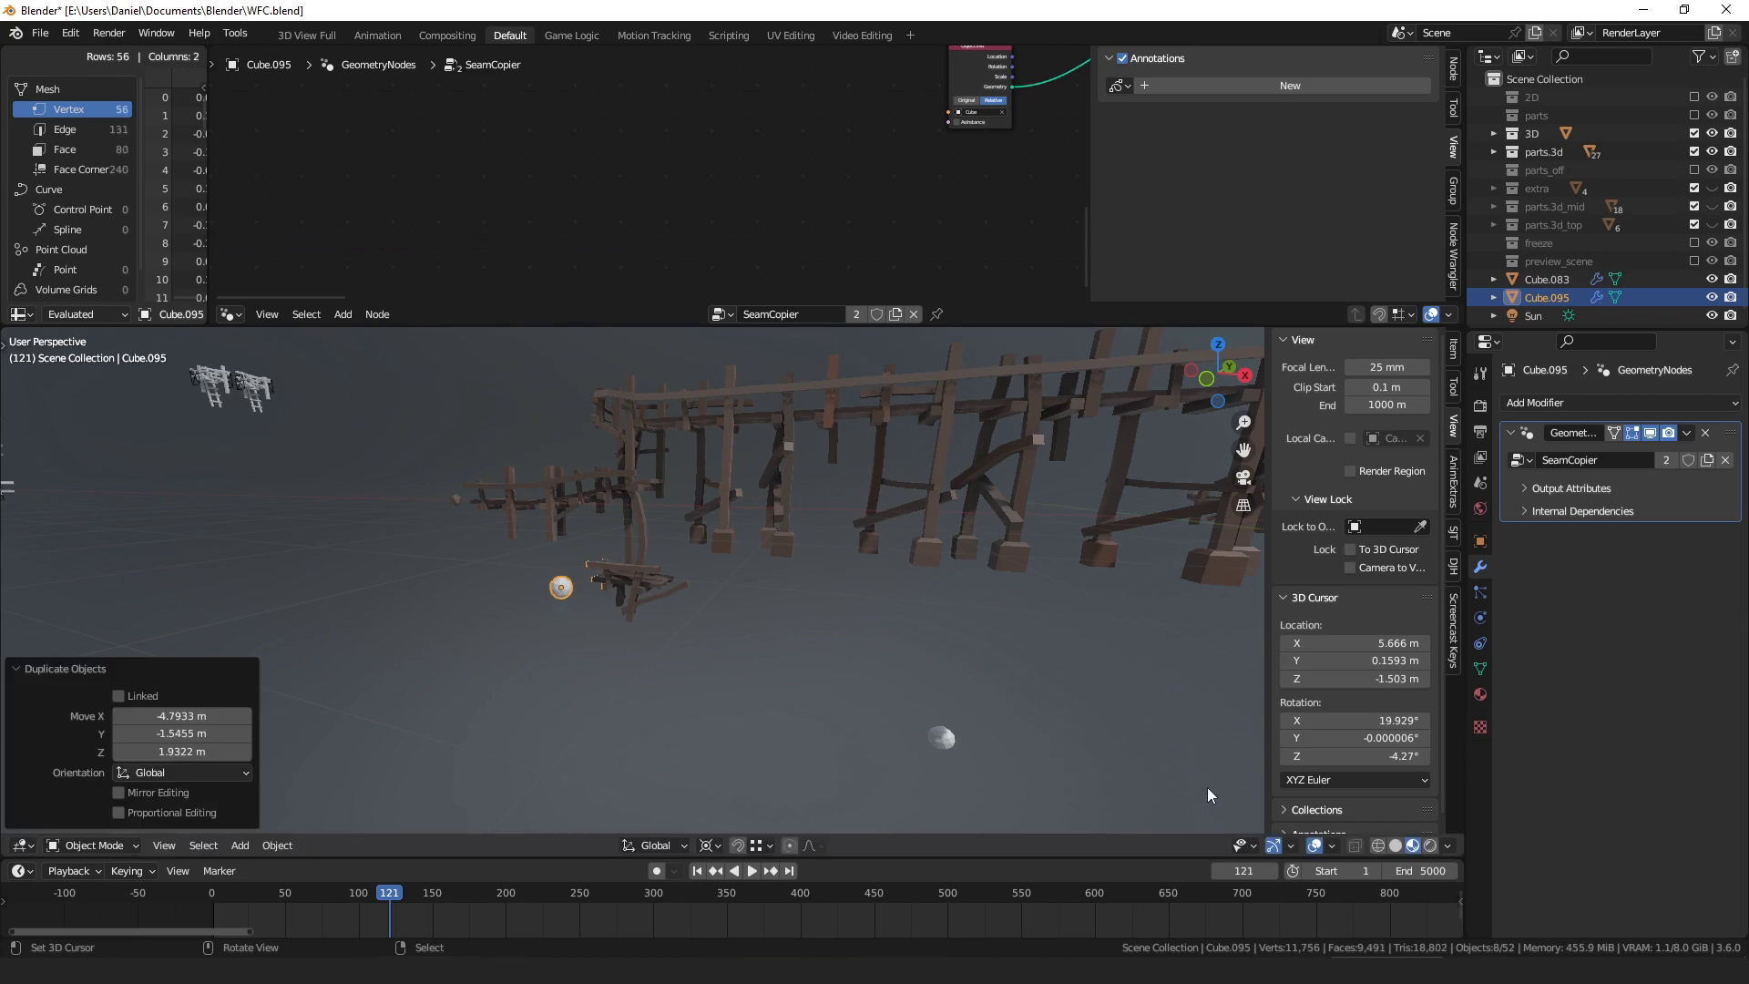
- Move the duplicated sphere by about -0.16, 0.67, 0.23 m and snap the selection to the grid
middle_click_drag(642, 578, 665, 620)
middle_click_drag(1062, 559, 557, 641)
key("shift+s")
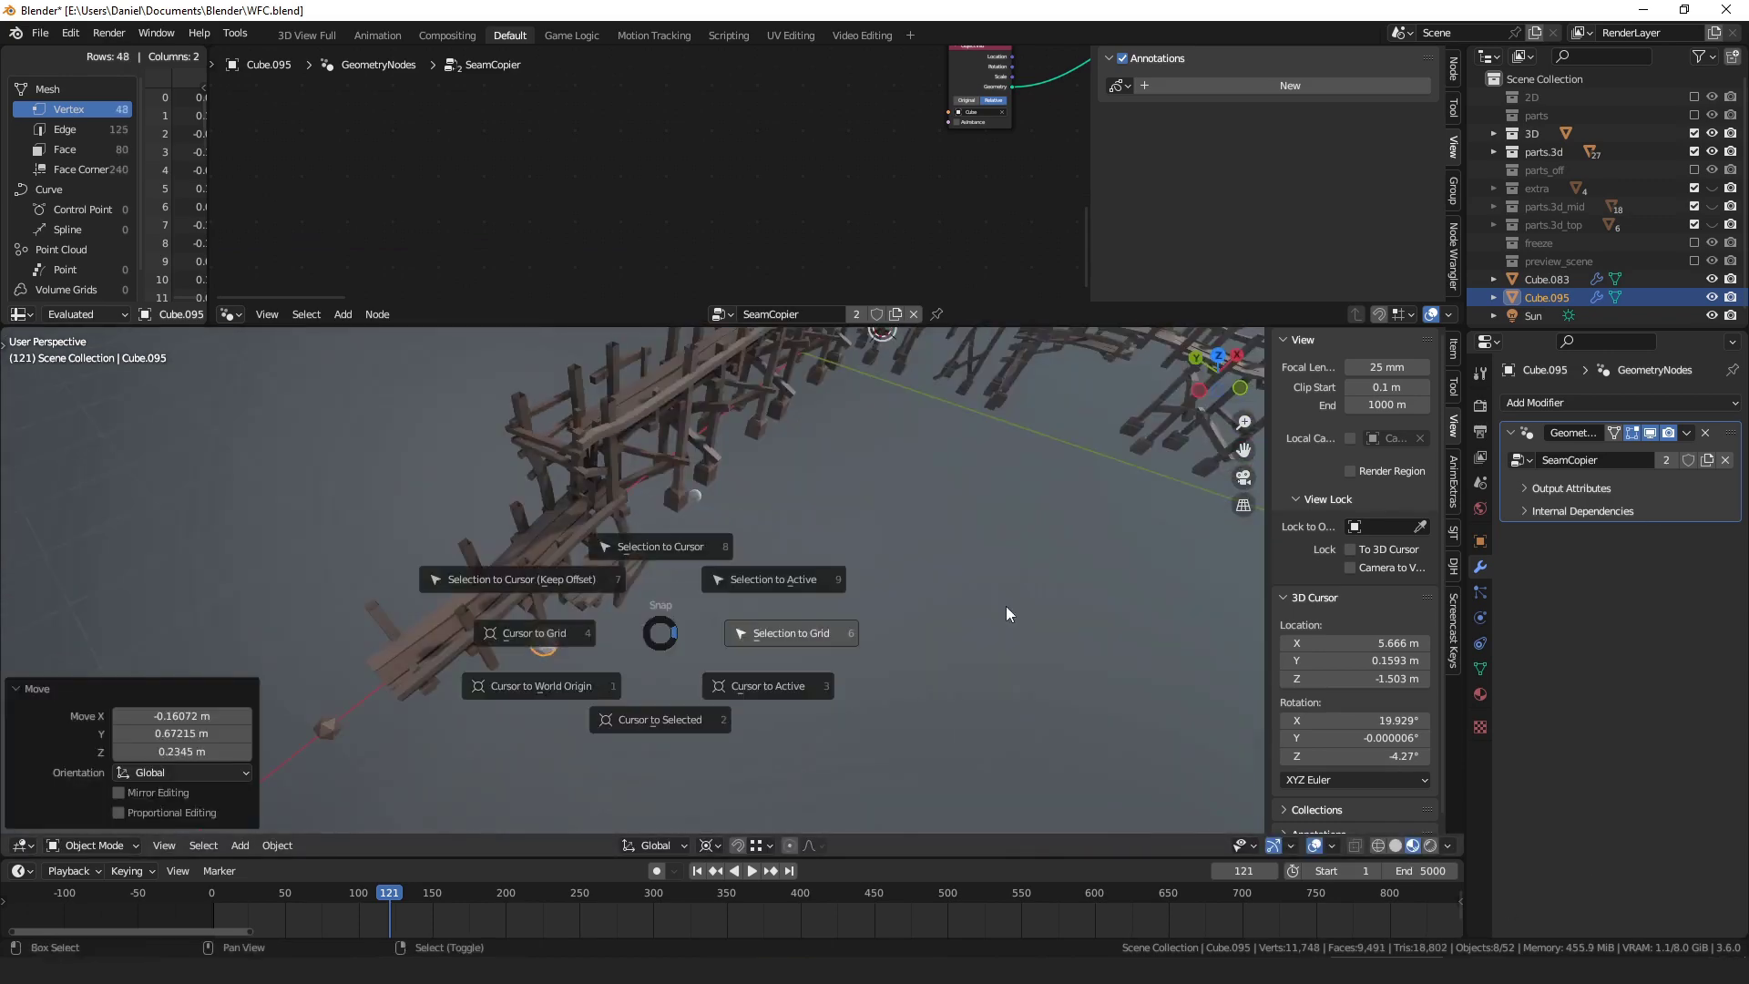
left_click(1006, 605)
- Examine the seam outlines copied around the duplicated sphere and convert the object to a mesh
middle_click_drag(1005, 605, 811, 576)
scroll(811, 575, "down", 6)
scroll(545, 650, "up", 3)
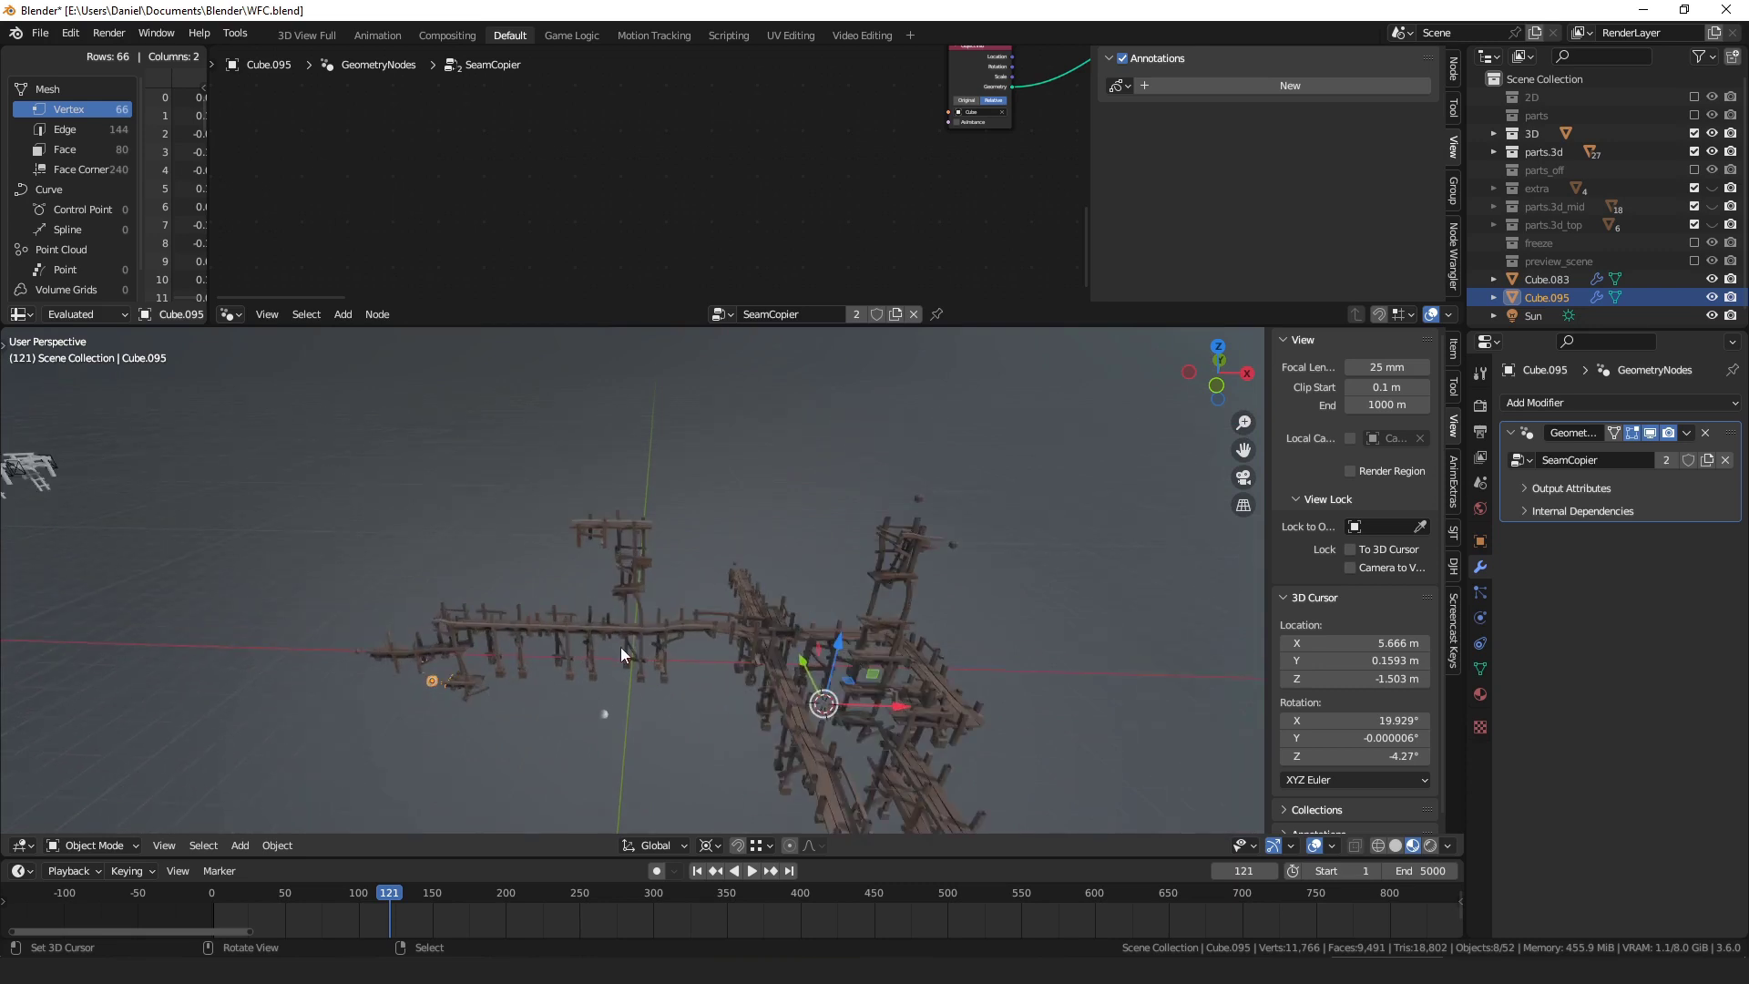
middle_click_drag(557, 649, 787, 543, "shift")
scroll(787, 543, "up", 8)
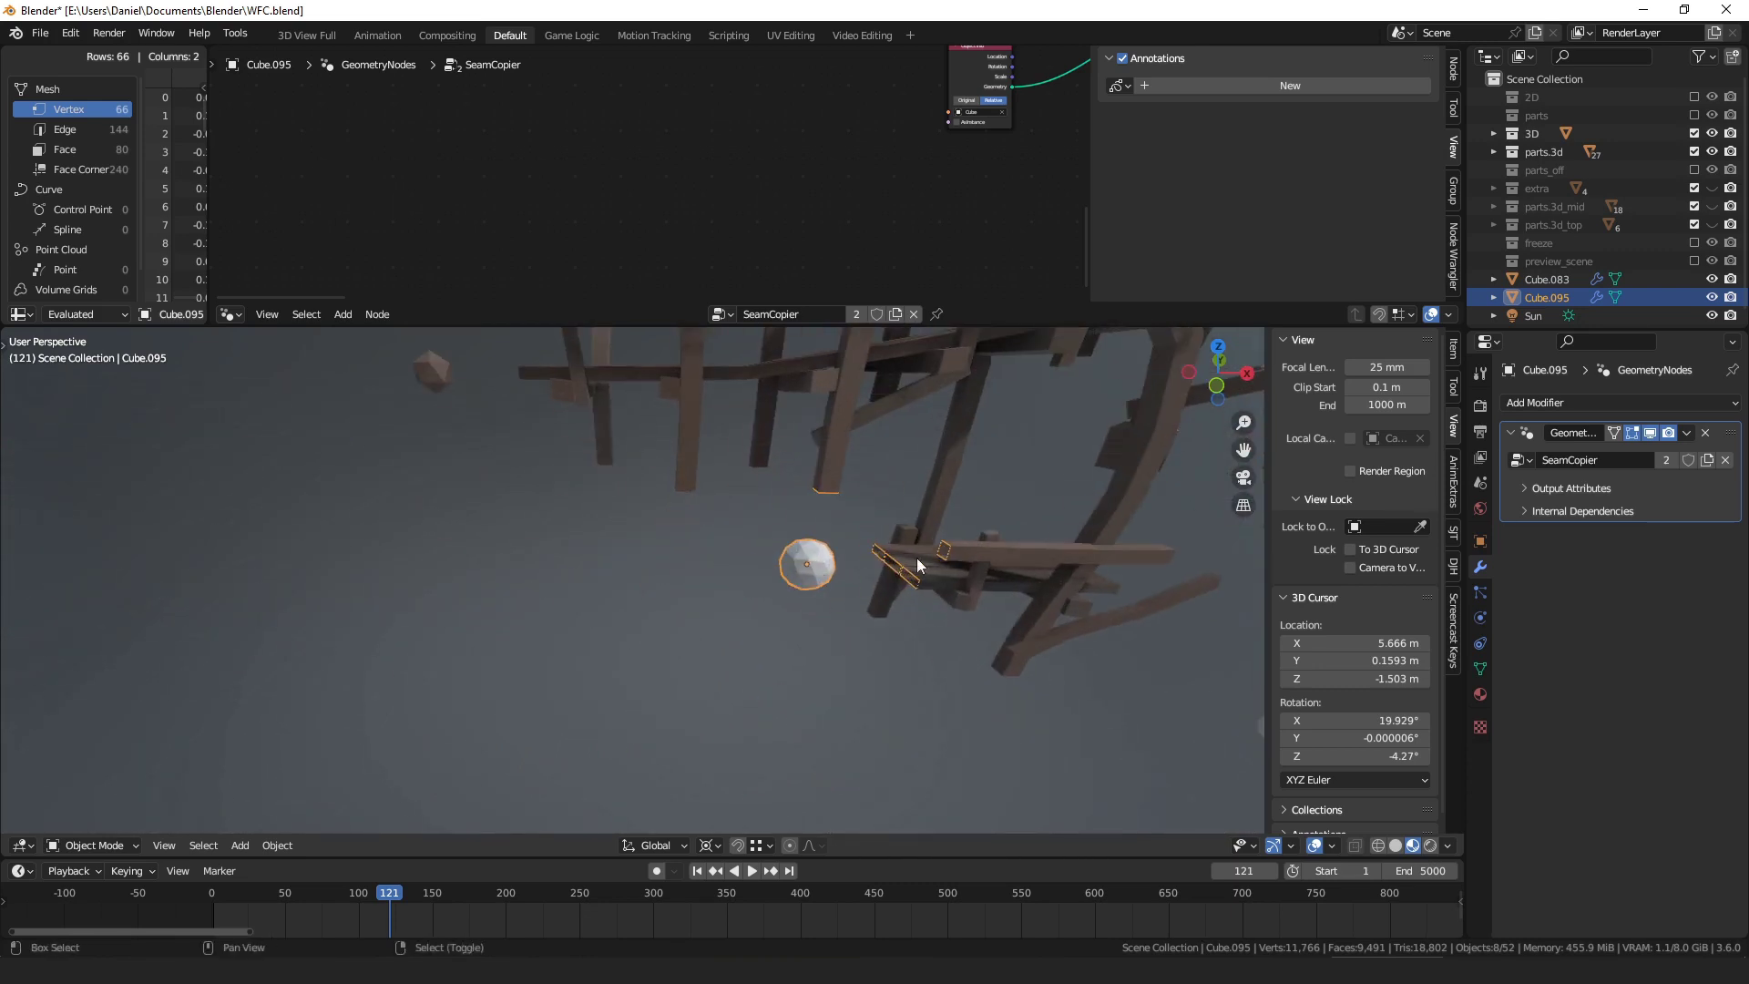
mouse_move(747, 567)
middle_mouse_down()
mouse_move(714, 550)
mouse_move(762, 581)
middle_mouse_up()
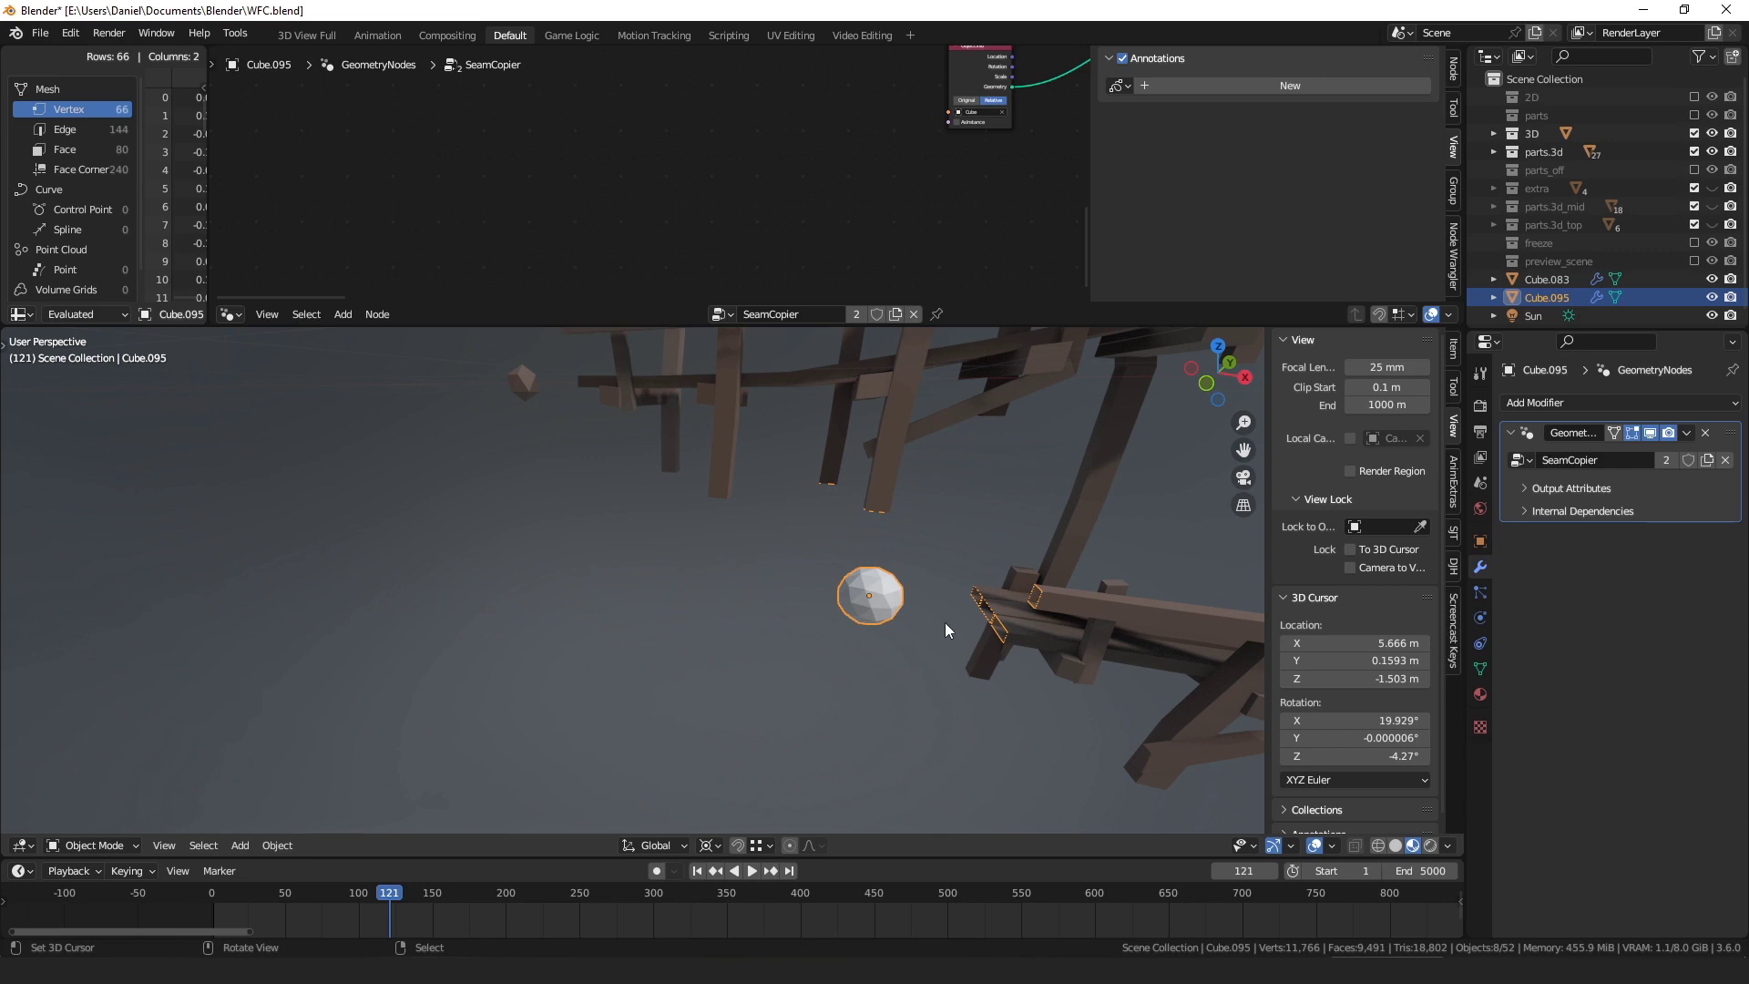
key("alt+c")
left_click(917, 585)
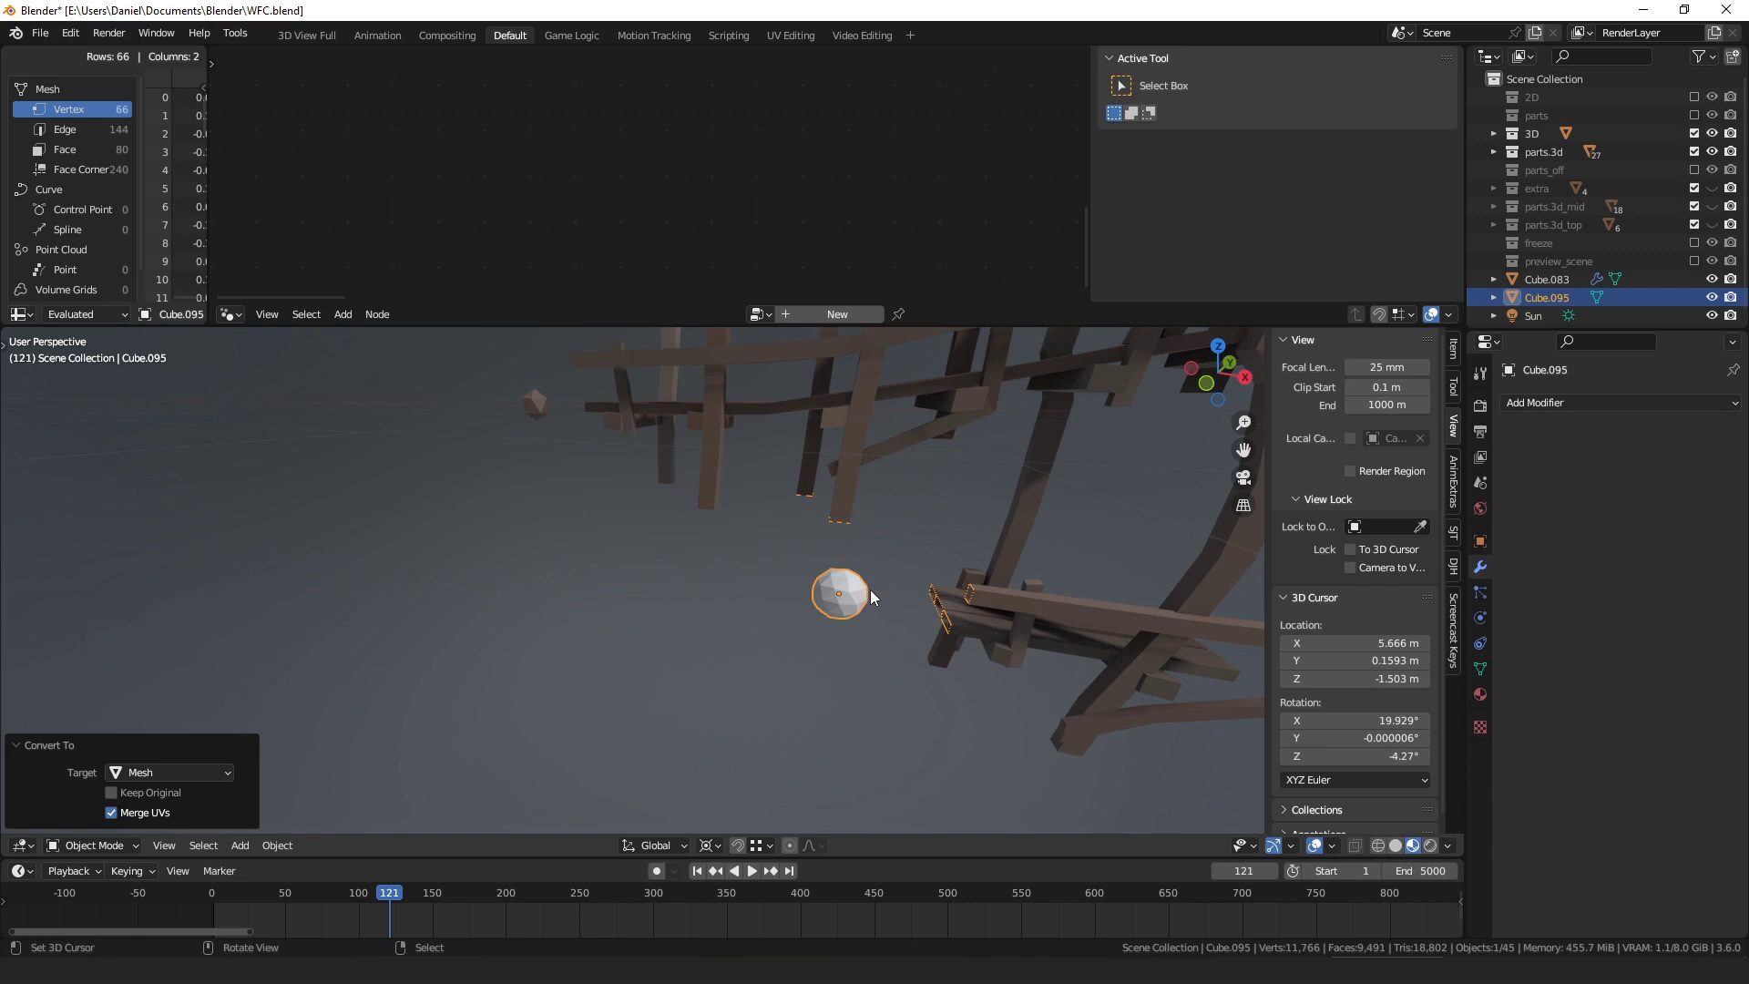
- Move the converted seam mesh into the empty space away from the scaffold and enter Edit Mode
key("g")
left_click(153, 548)
key("ctrl+Tab")
left_click(603, 551)
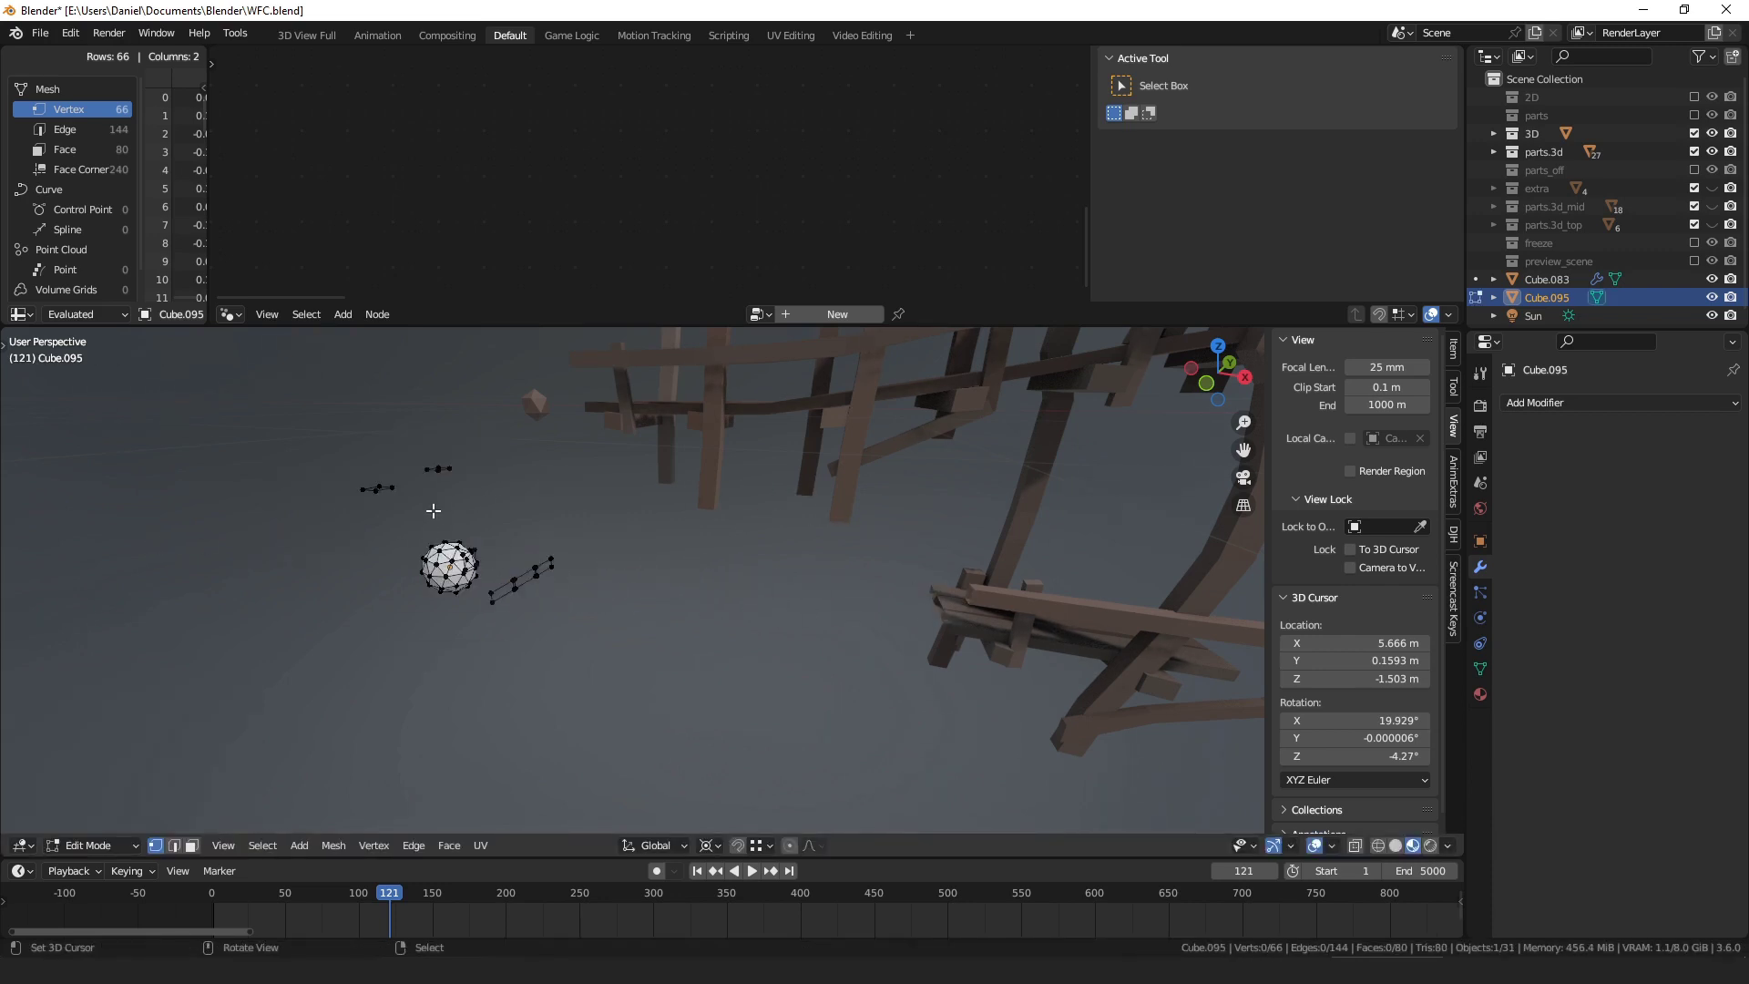
- Select an edge loop of the copied seam outline beside the sphere and return to Object Mode
middle_click_drag(434, 510, 457, 552)
right_click(435, 571, "alt")
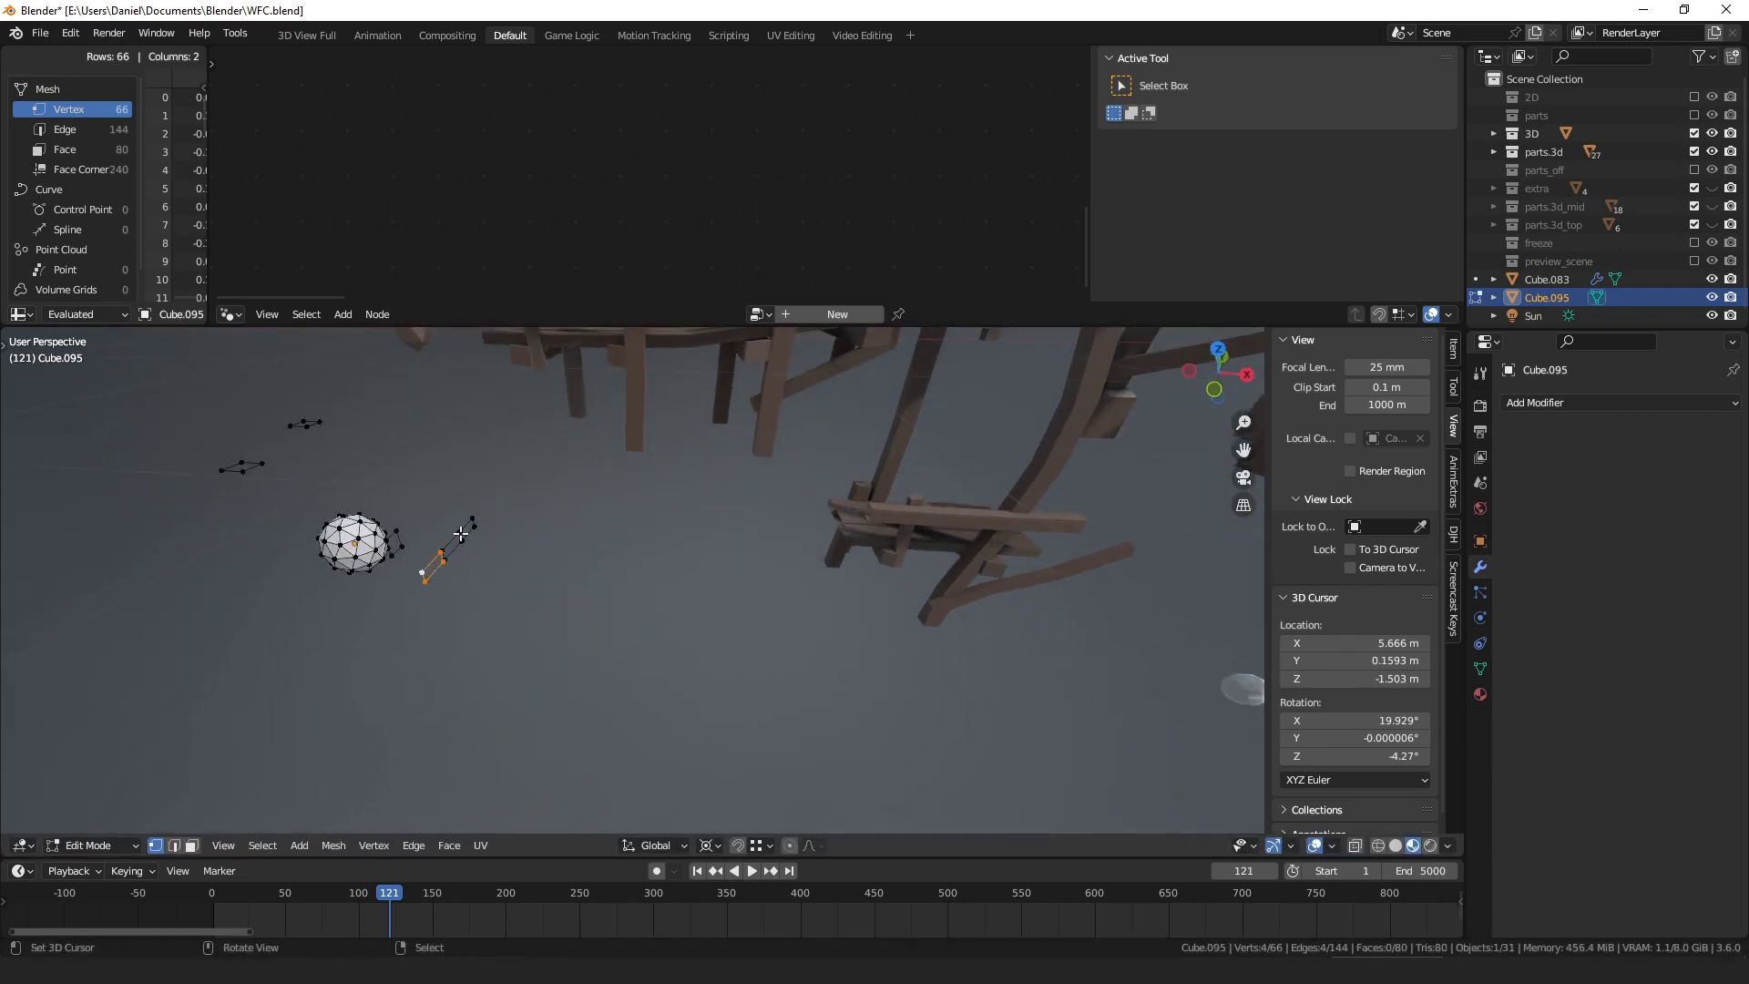
key("Tab")
middle_click_drag(293, 490, 571, 593)
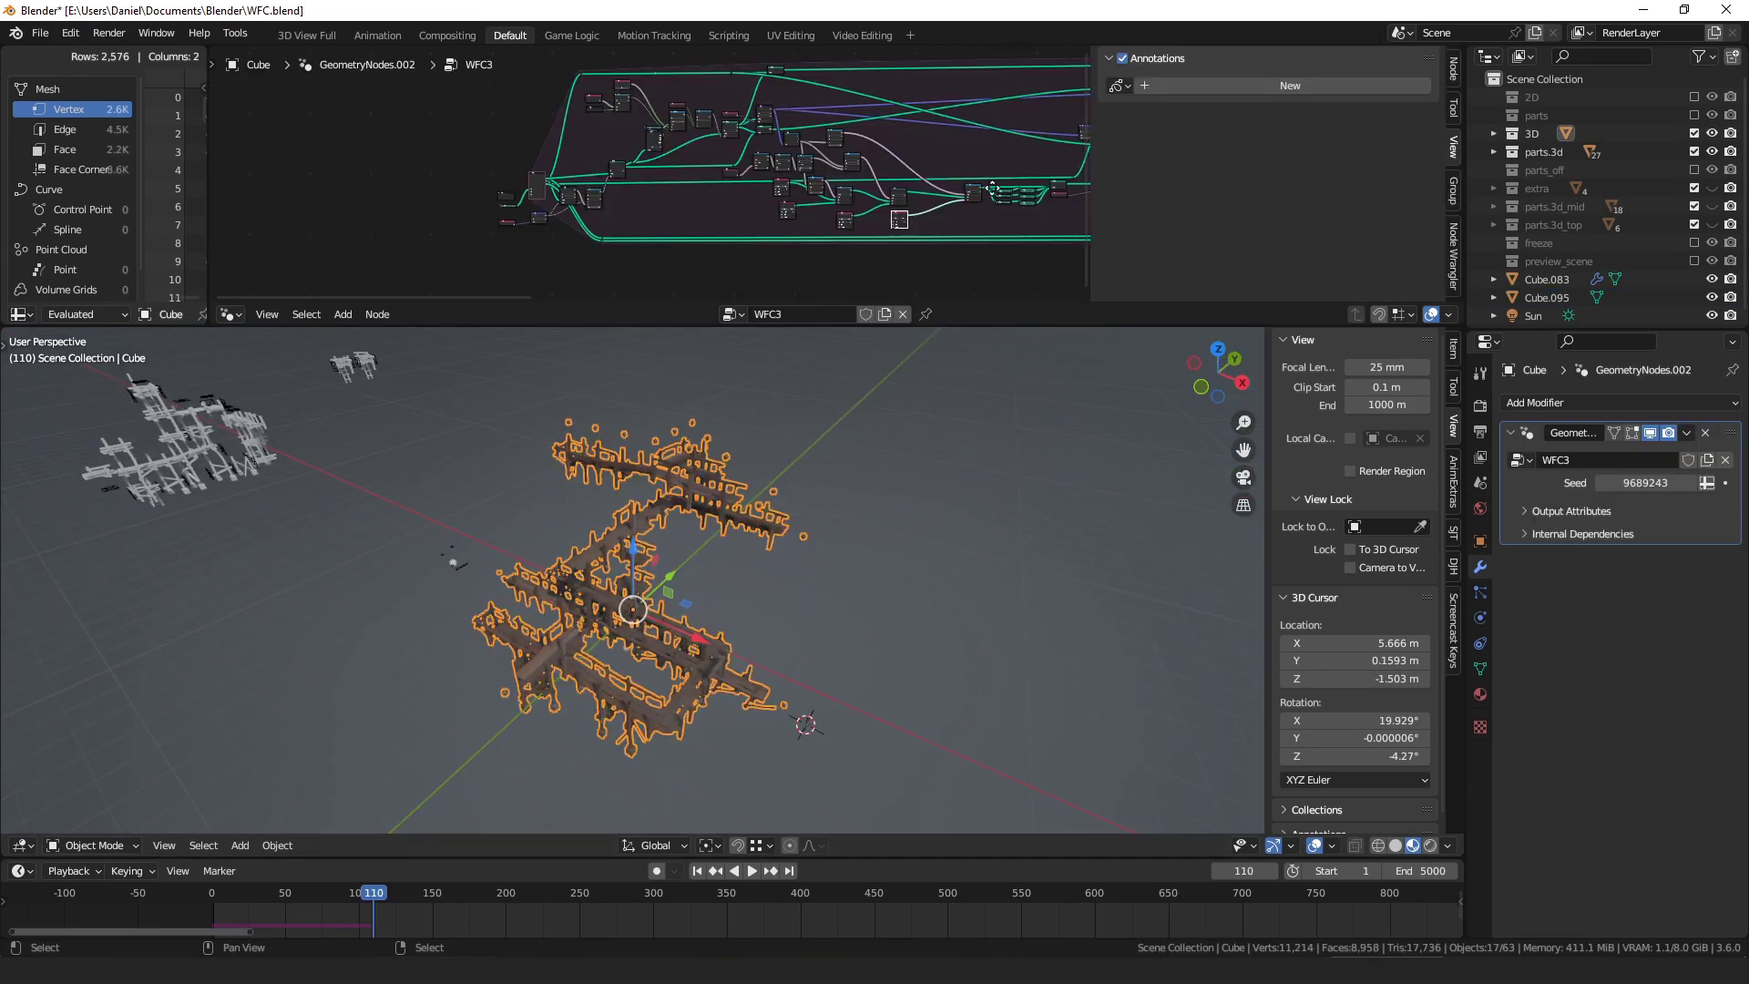
- Draw an annotation circle around the two nodes right after the simulation zone's input in the WFC3 tree
scroll(771, 167, "down", 2)
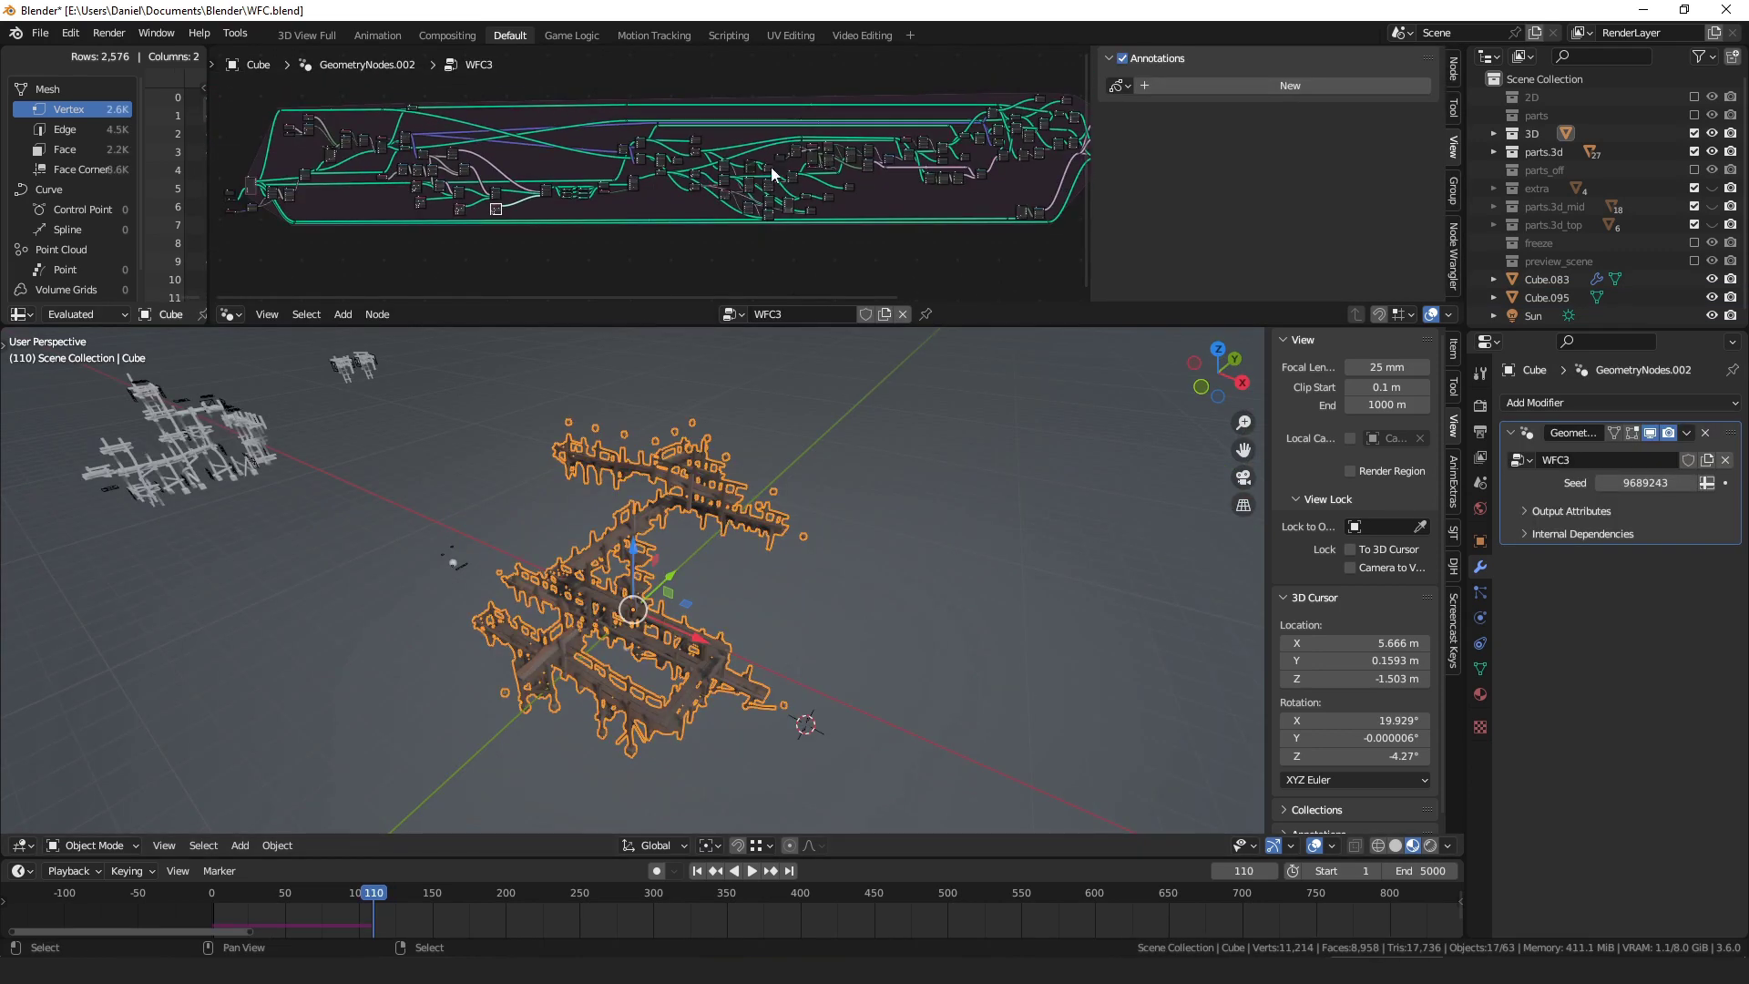
scroll(620, 188, "up", 4)
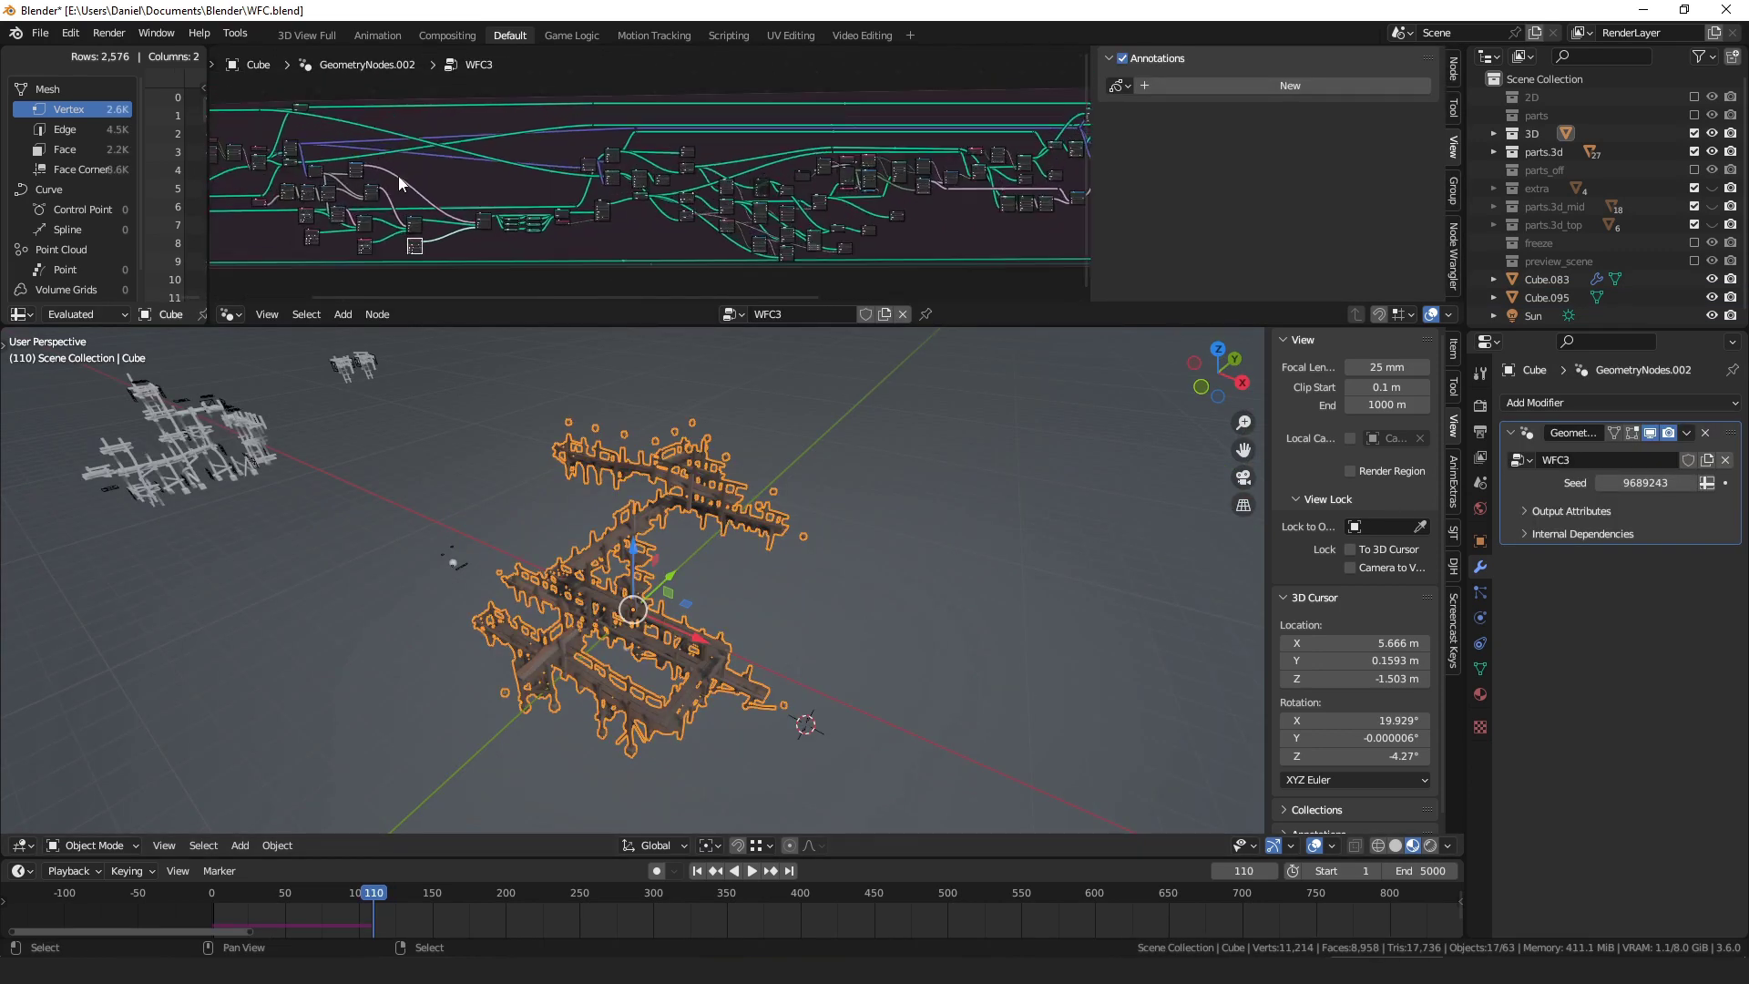
middle_click_drag(398, 179, 802, 182)
scroll(562, 198, "up", 6)
scroll(562, 198, "down", 2)
middle_click_drag(356, 202, 610, 198)
scroll(609, 197, "up", 4)
middle_click_drag(862, 226, 715, 229)
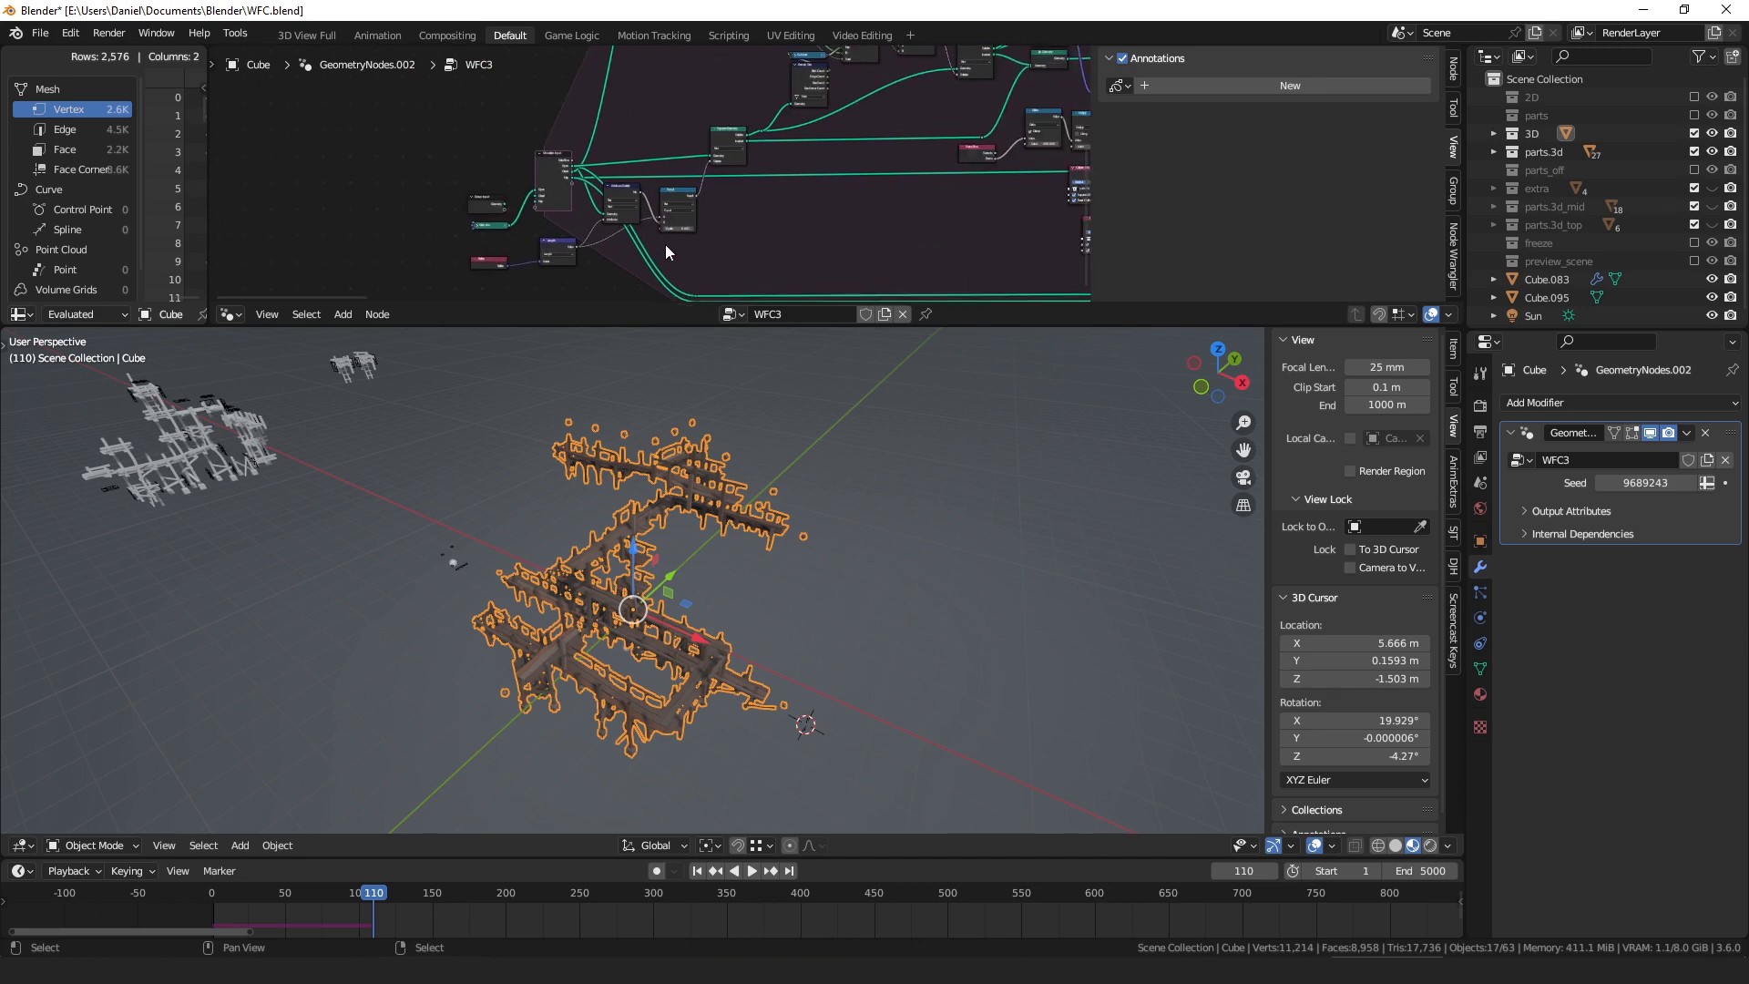
key("d")
mouse_move(647, 258)
left_mouse_down()
mouse_move(715, 165)
mouse_move(745, 182)
left_mouse_up()
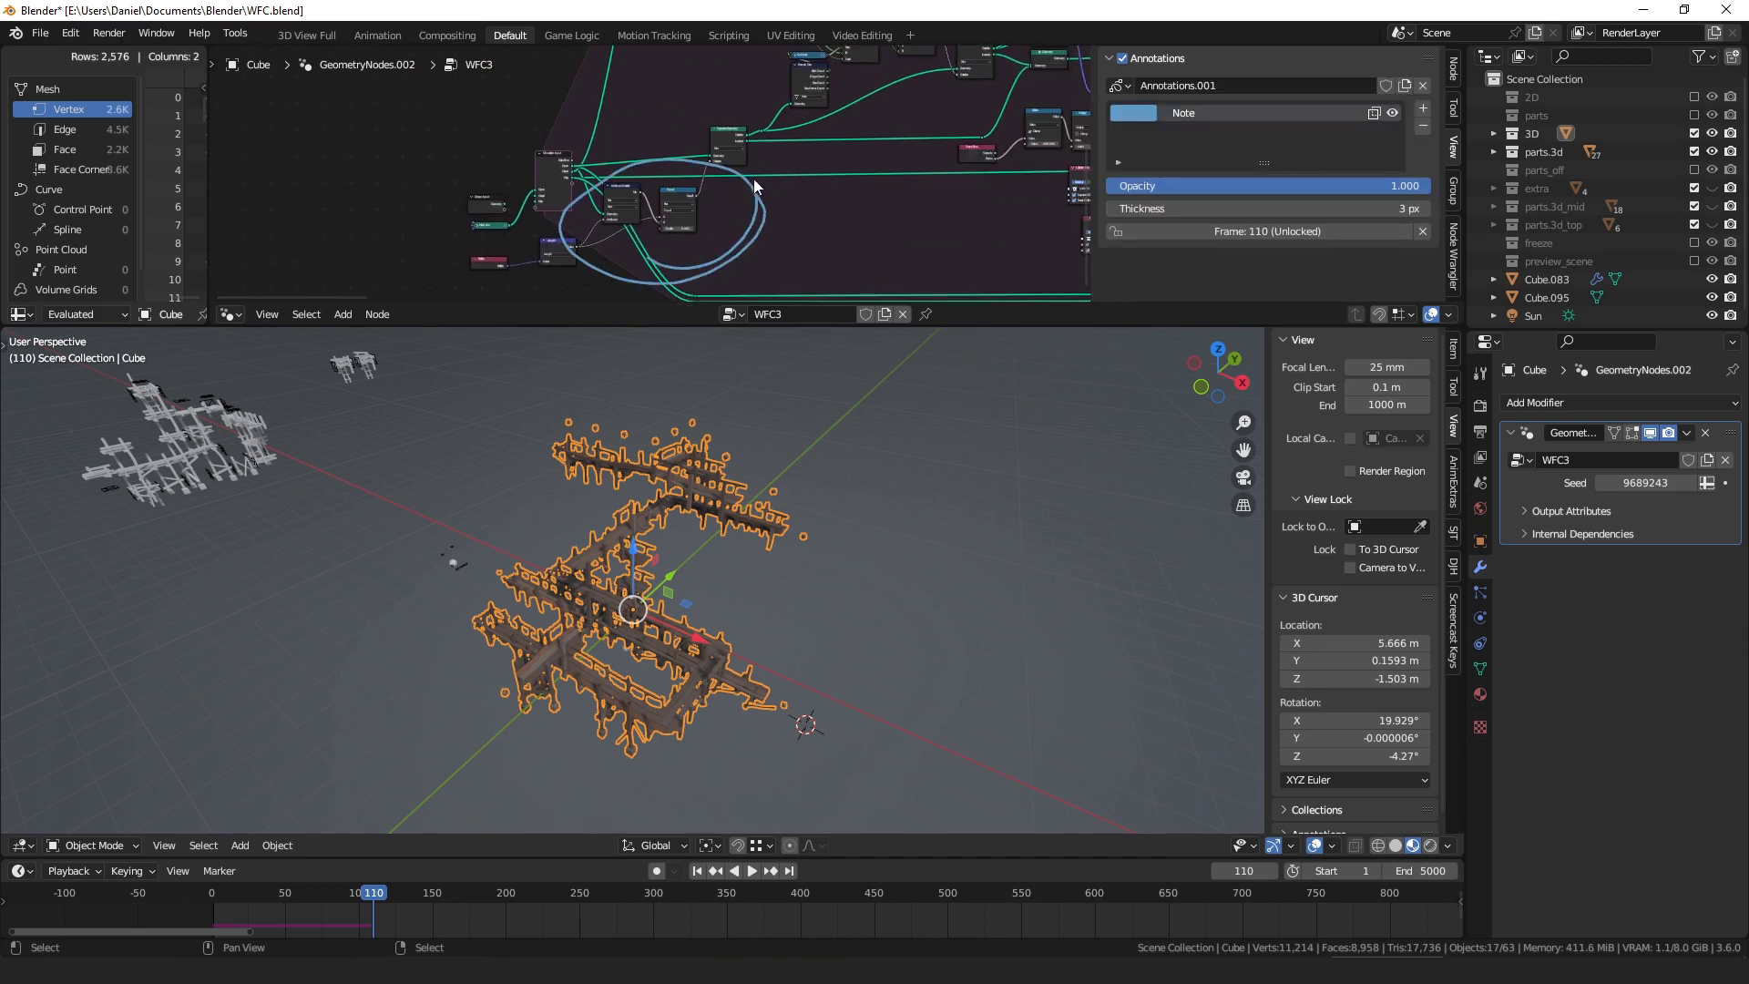
- Draw an annotation around the group of value nodes in the upper branch near the simulation zone's start
mouse_move(771, 52)
middle_mouse_down()
mouse_move(744, 159)
mouse_move(686, 156)
middle_mouse_up()
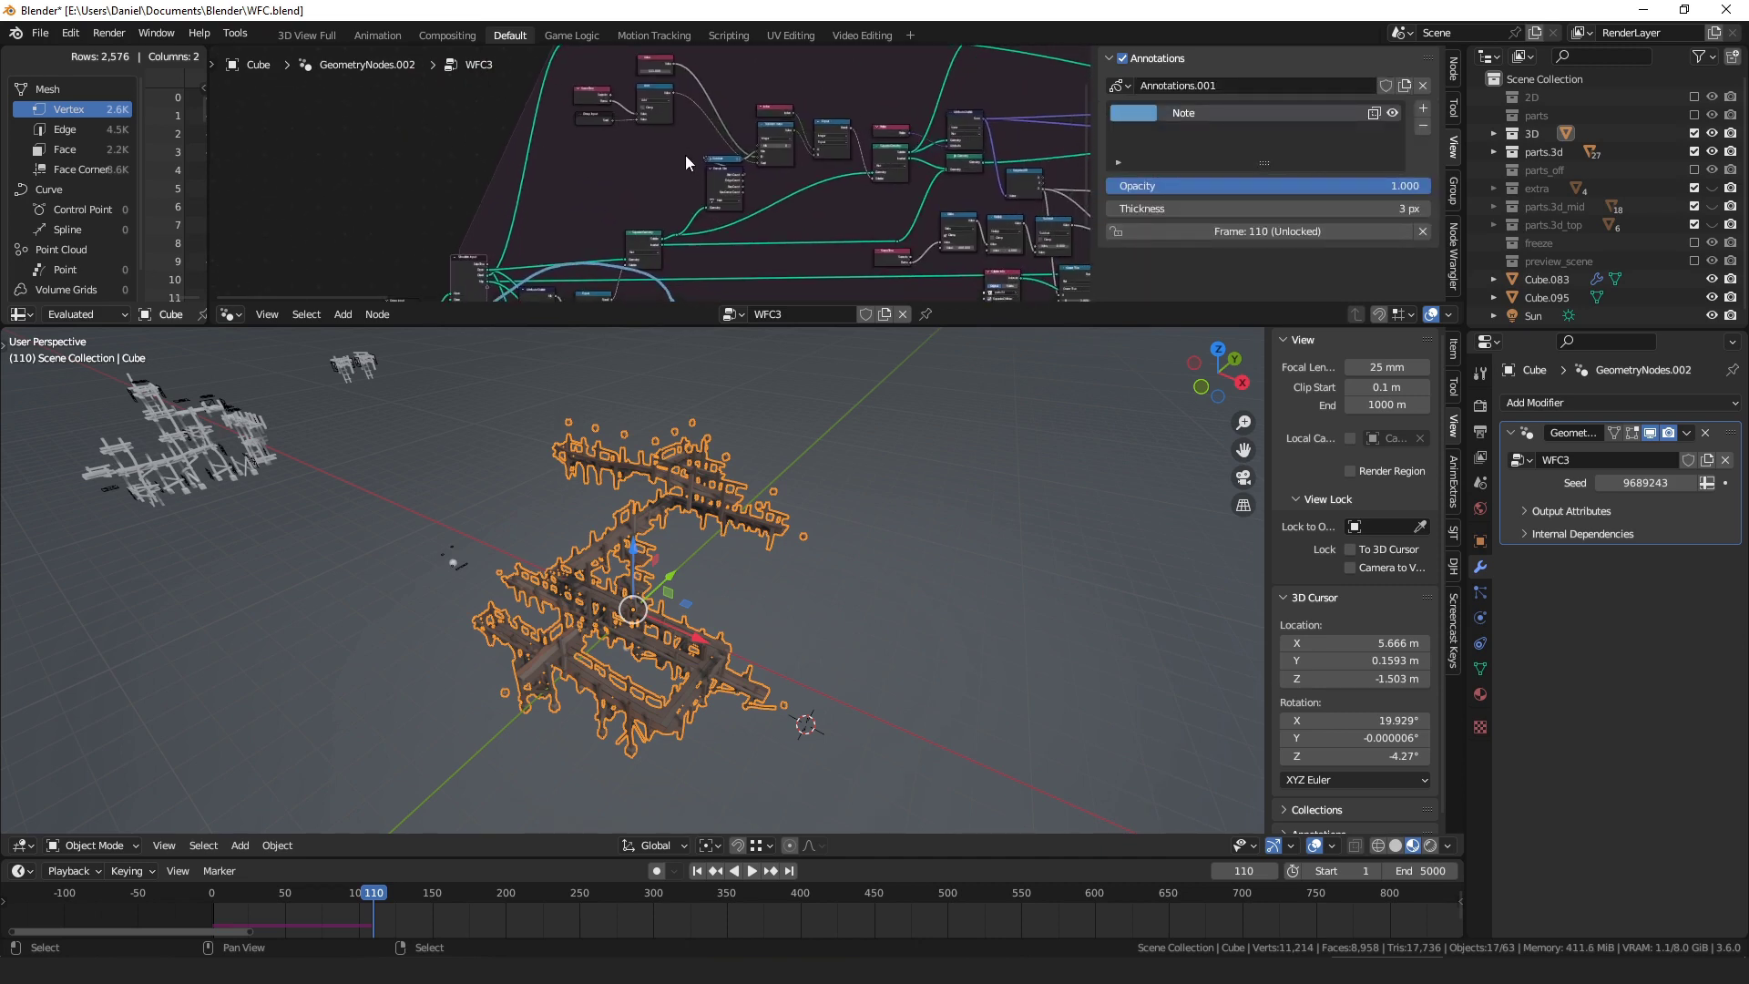
scroll(911, 128, "up", 1)
middle_click_drag(911, 127, 831, 168)
key("d")
mouse_move(894, 89)
left_mouse_down()
mouse_move(451, 208)
mouse_move(514, 101)
left_mouse_up()
- Draw a large annotation loop around the Collection Info and Switch nodes that choose the parts collection
middle_click_drag(1002, 264, 630, 67)
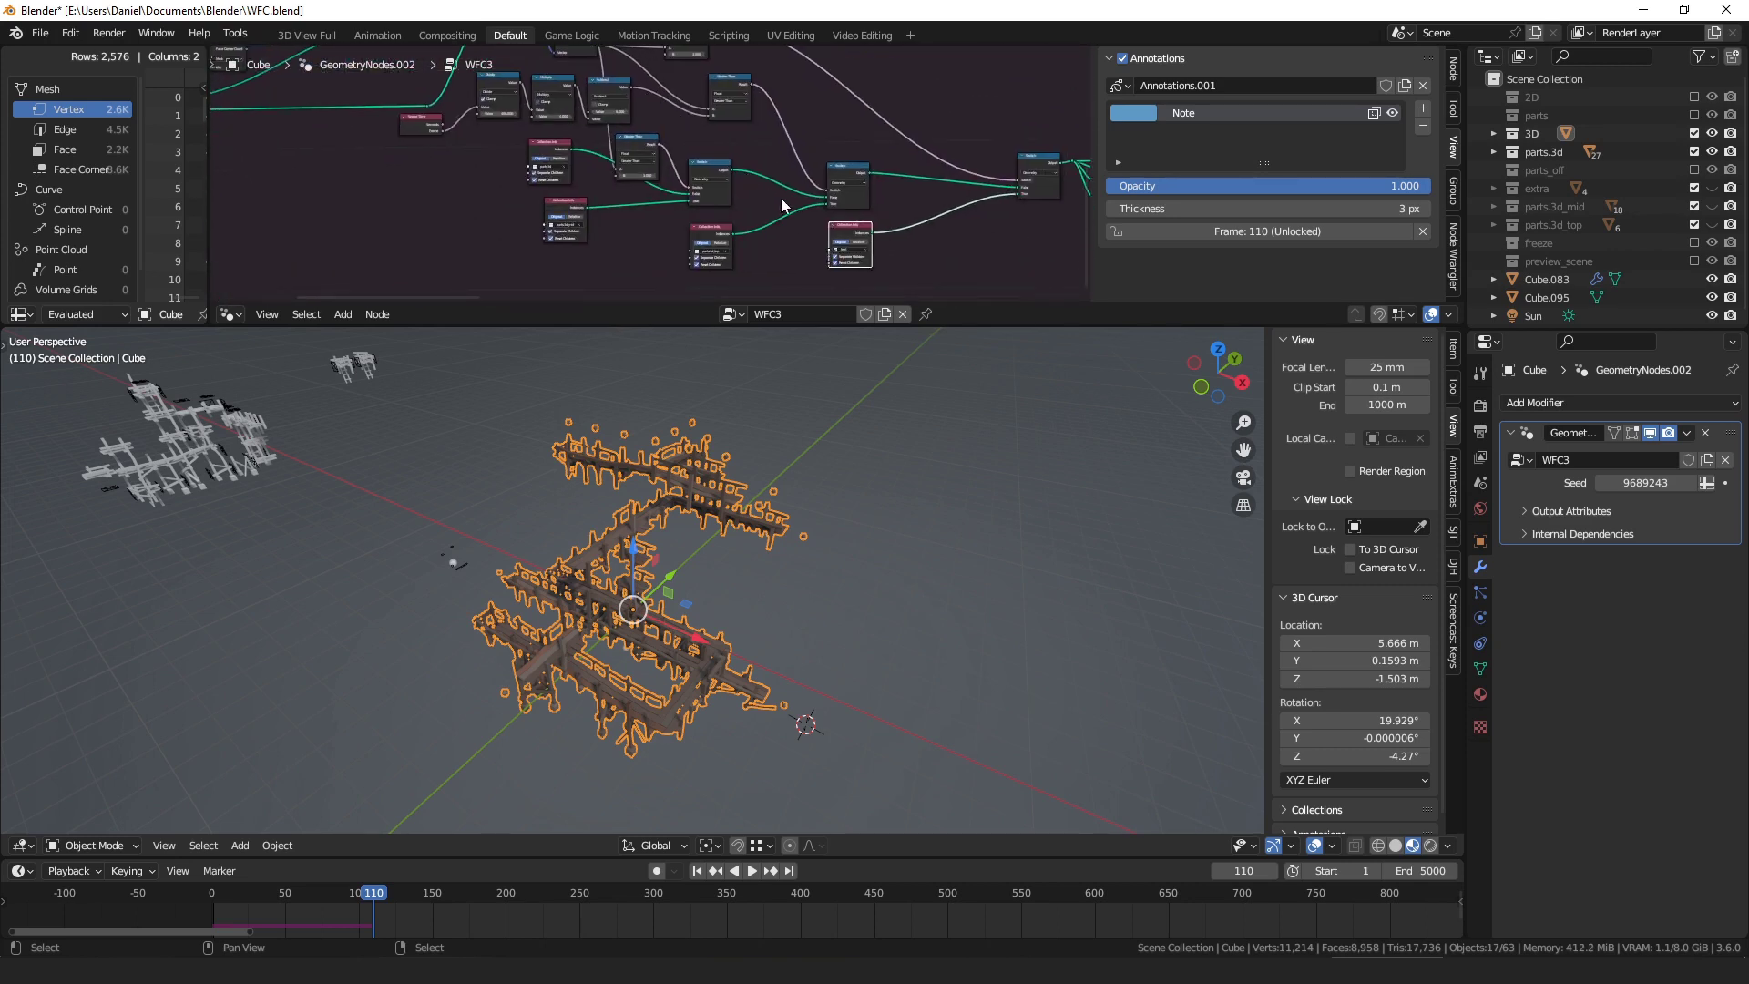
mouse_move(1051, 208)
left_mouse_down()
mouse_move(817, 102)
mouse_move(410, 228)
mouse_move(920, 145)
left_mouse_up()
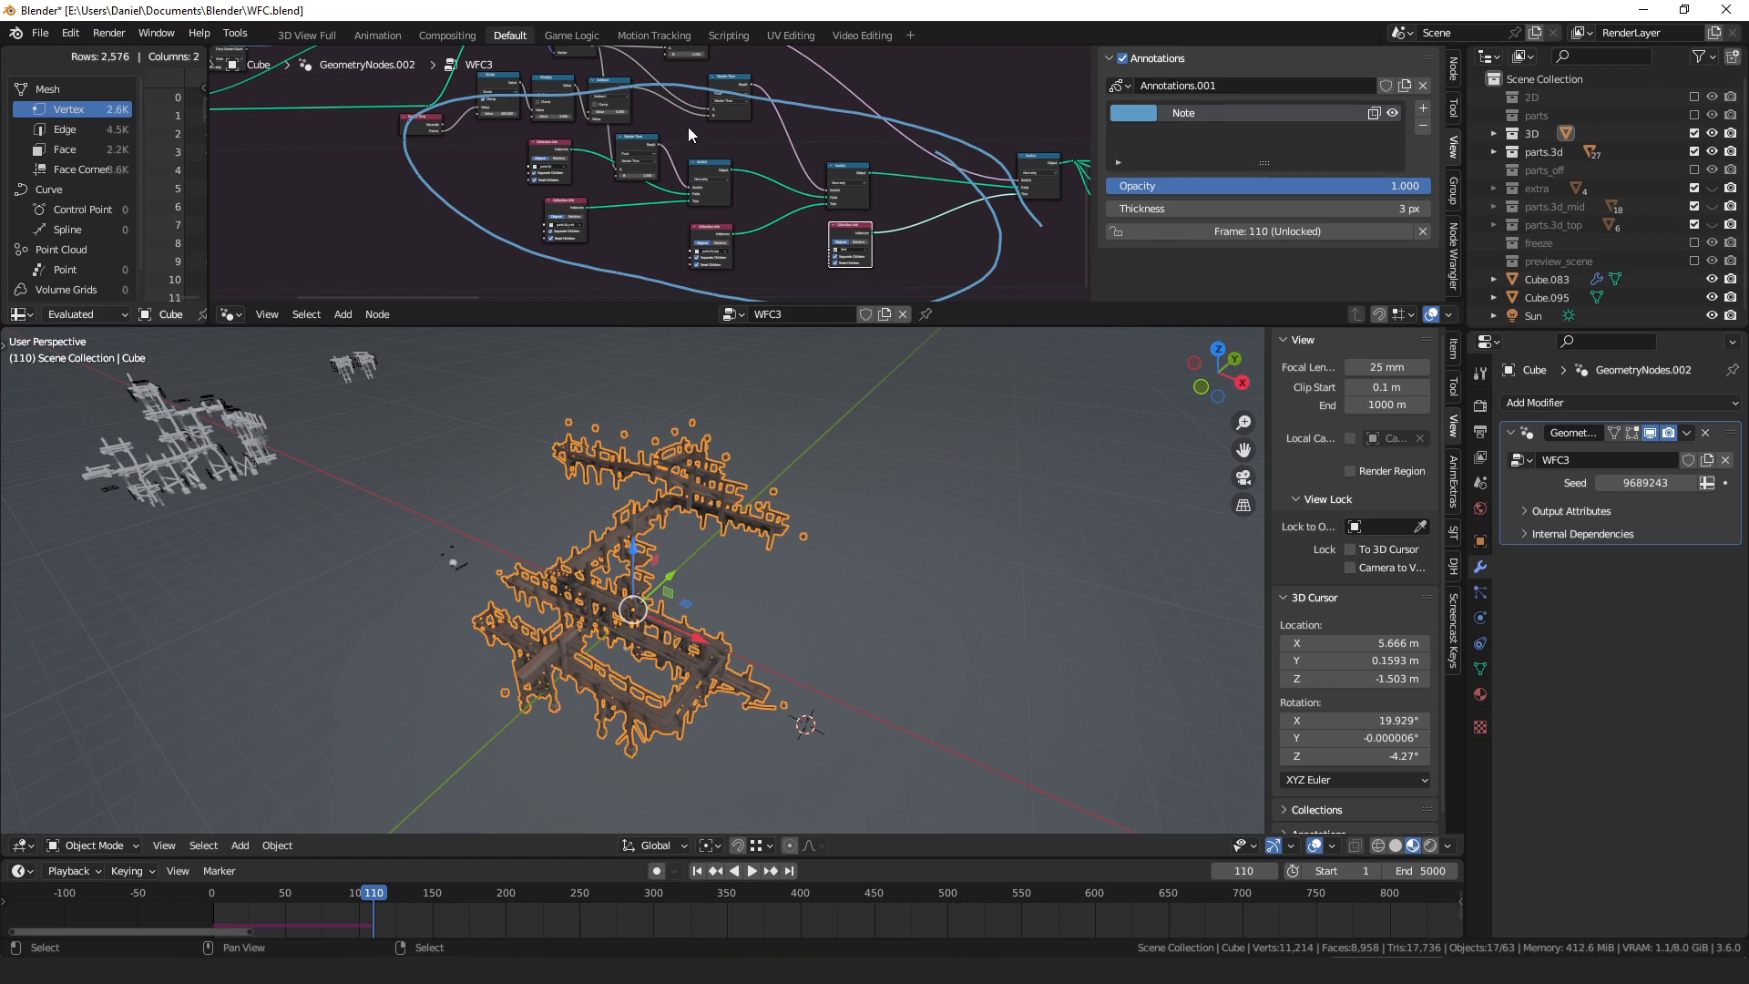
middle_click_drag(938, 172, 864, 174)
middle_click_drag(526, 217, 449, 207)
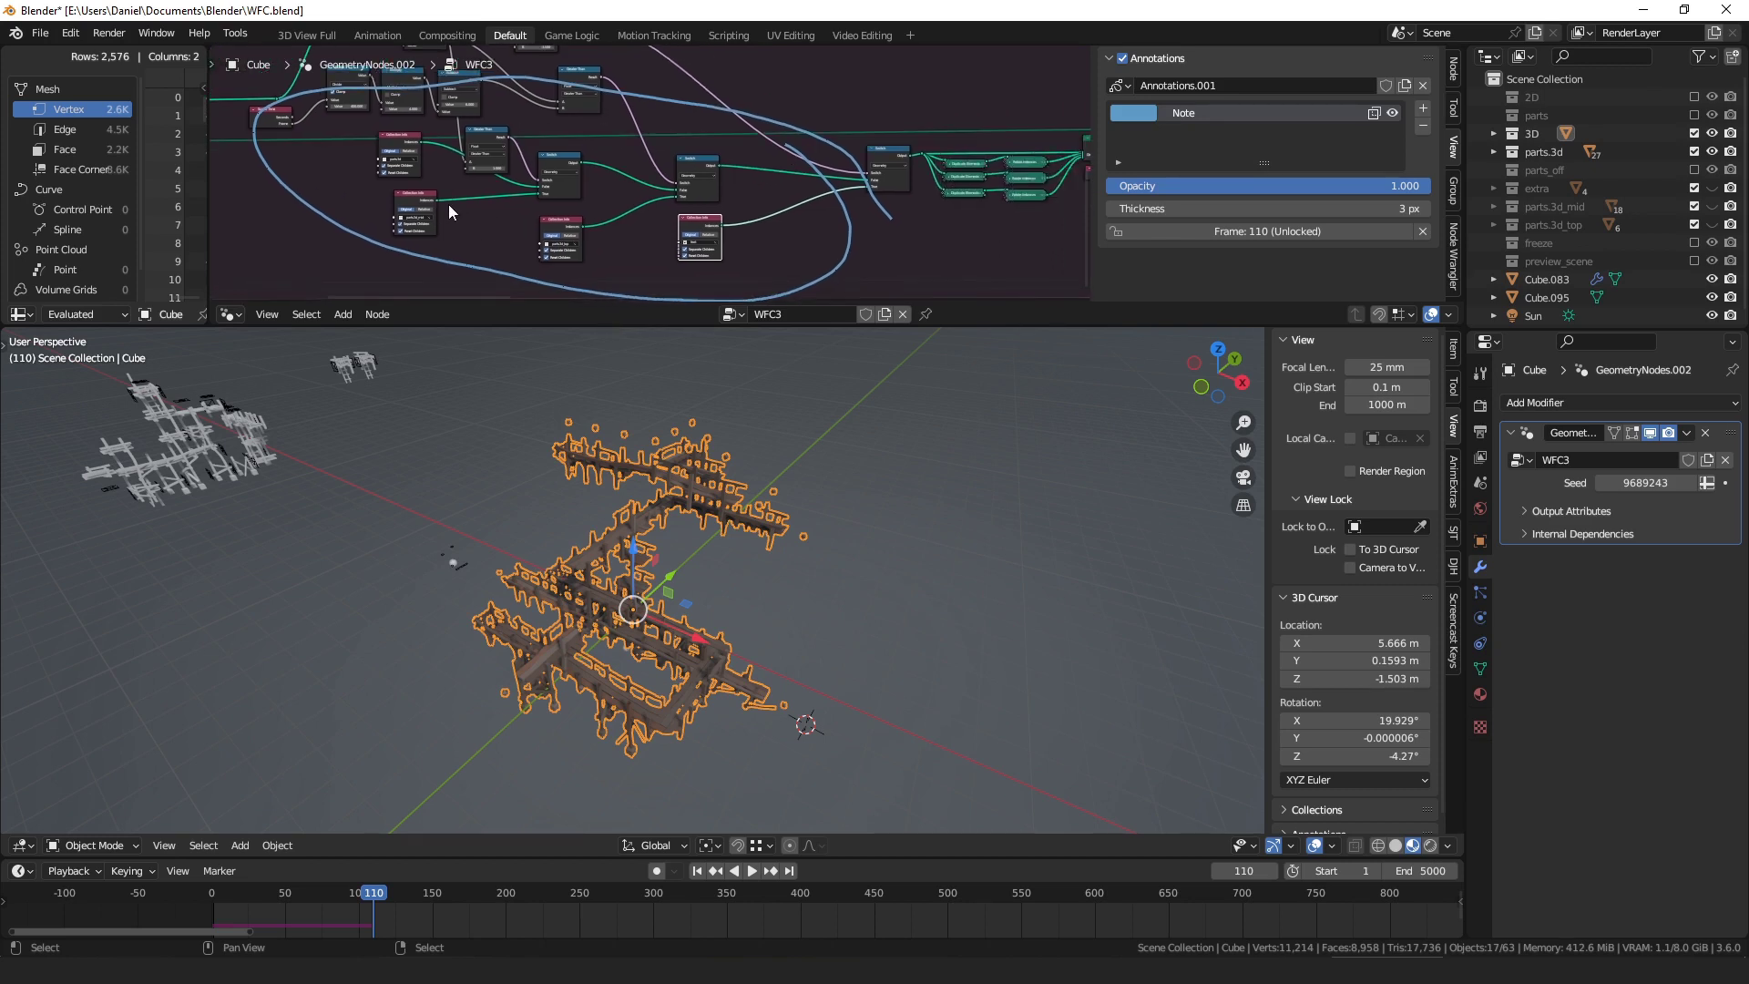
left_click_drag(434, 200, 489, 248)
right_click(489, 248)
middle_click_drag(892, 205, 575, 228)
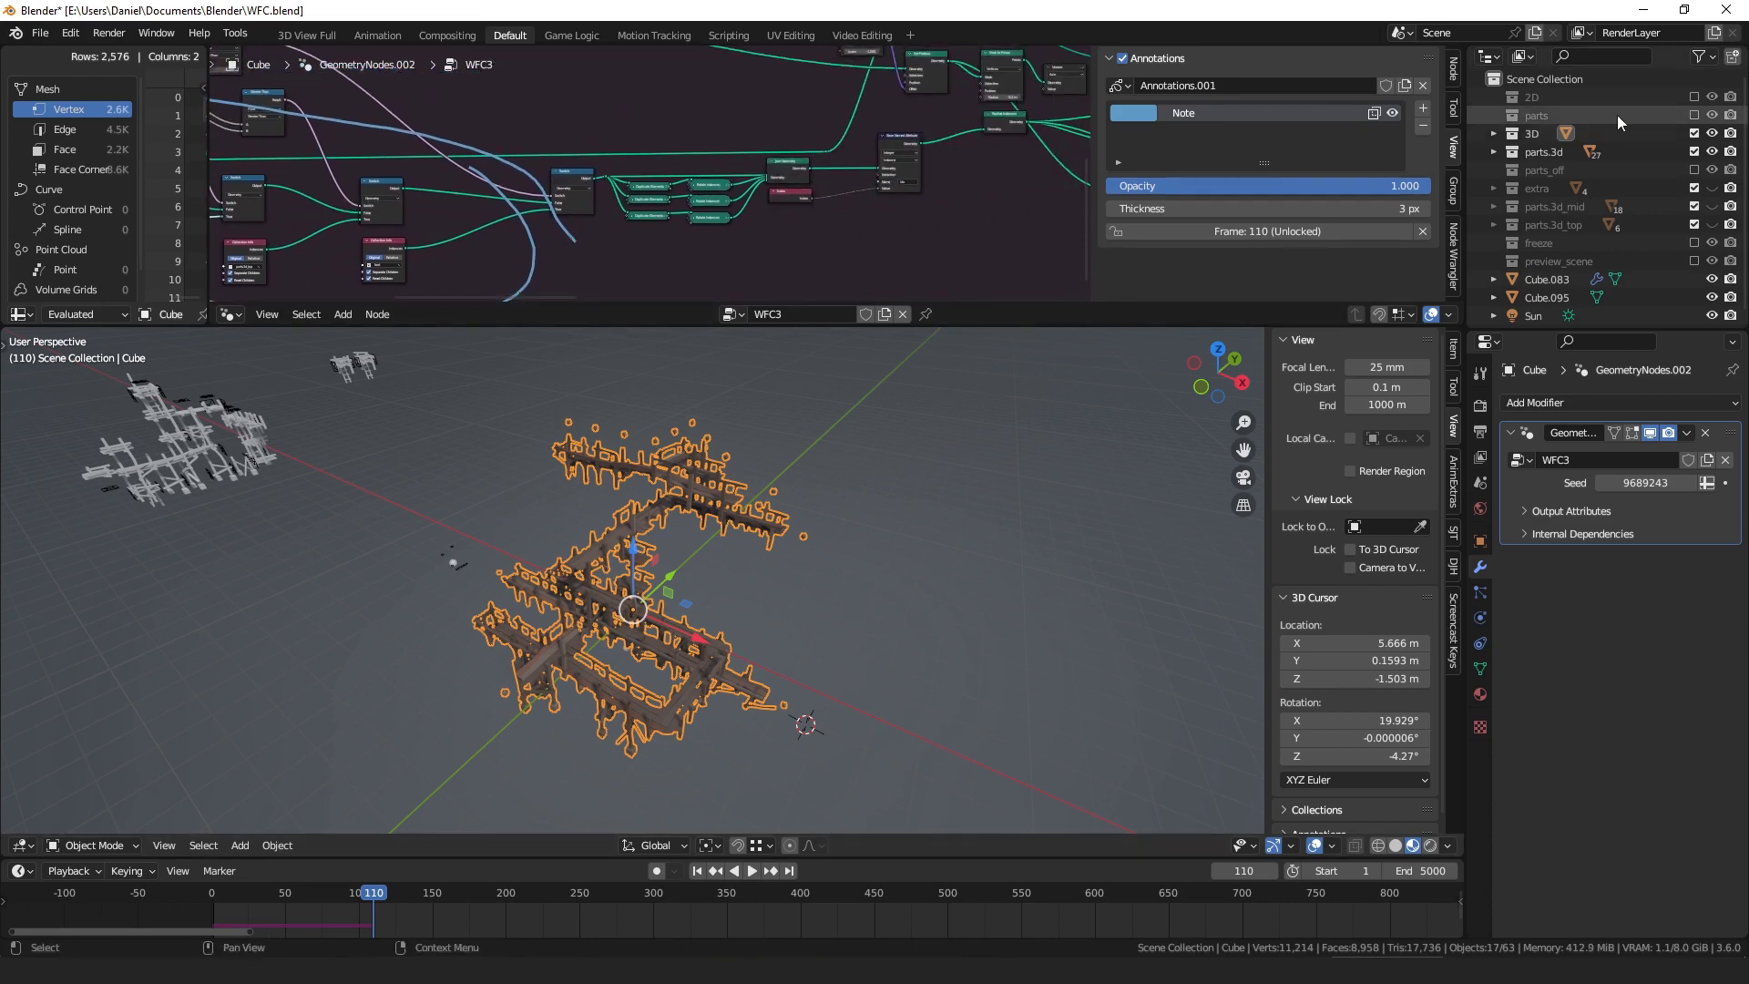
- Enable the 2D collection to inspect the terrain generated around the scaffold, and then hide it again
left_click(1694, 97)
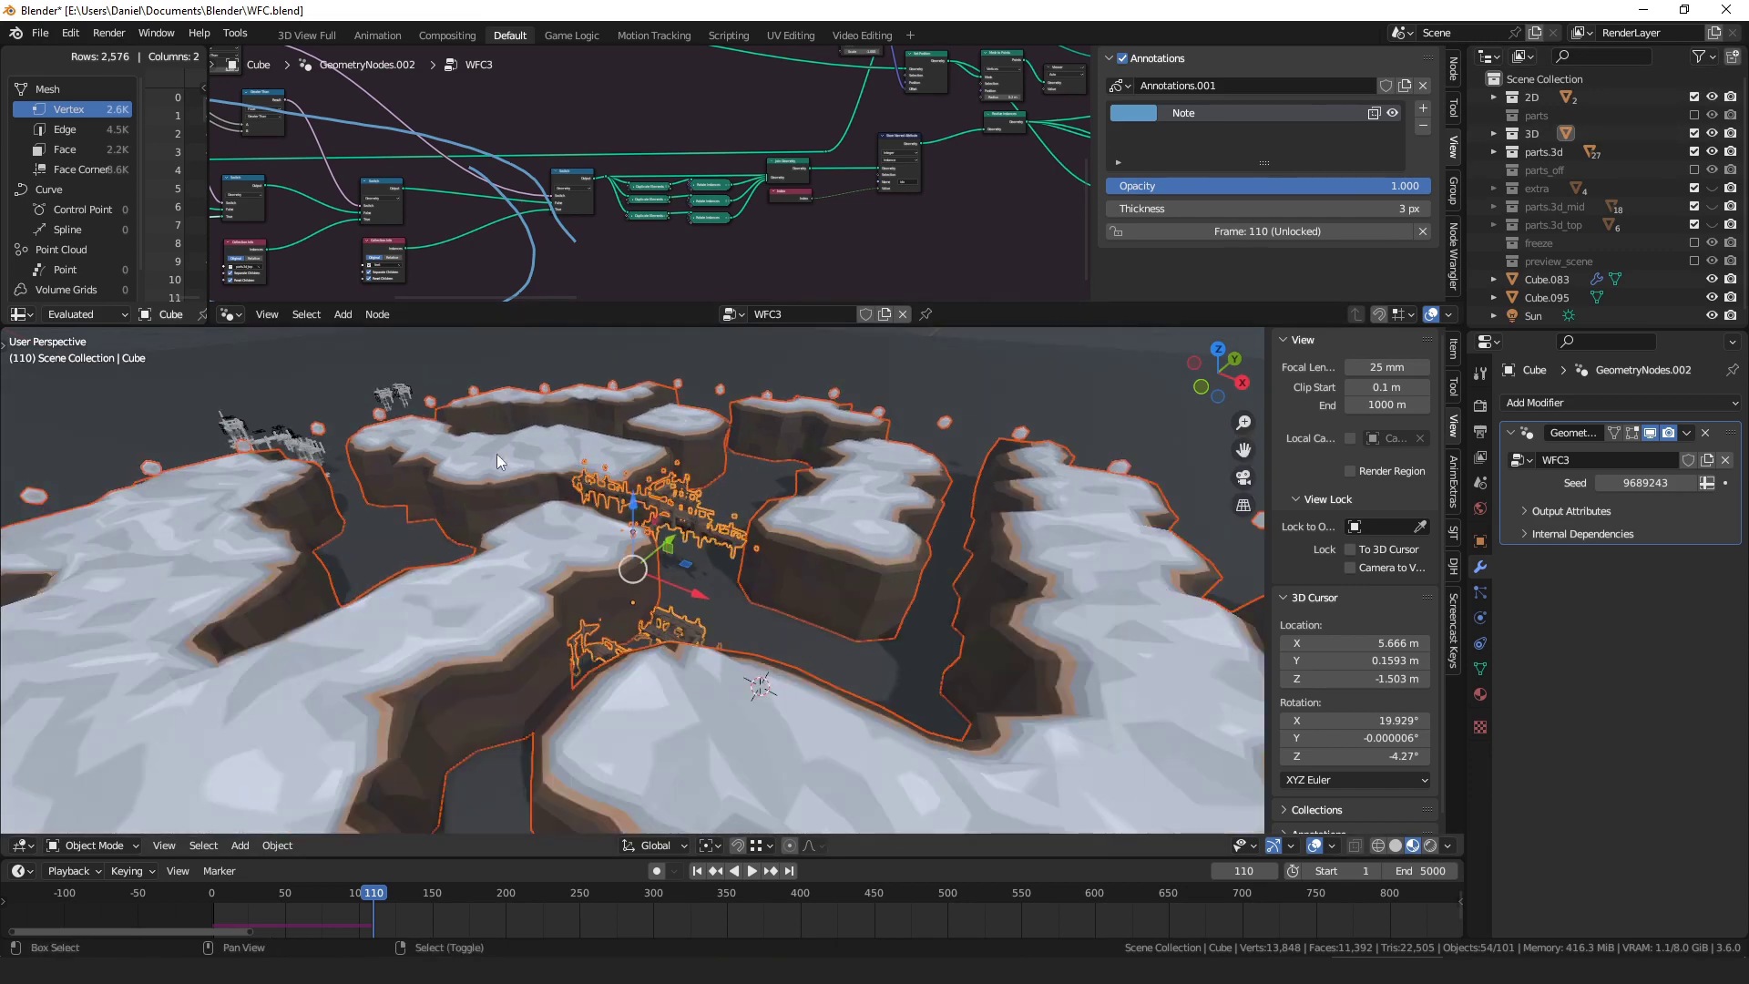
scroll(643, 492, "up", 3)
scroll(644, 492, "down", 3)
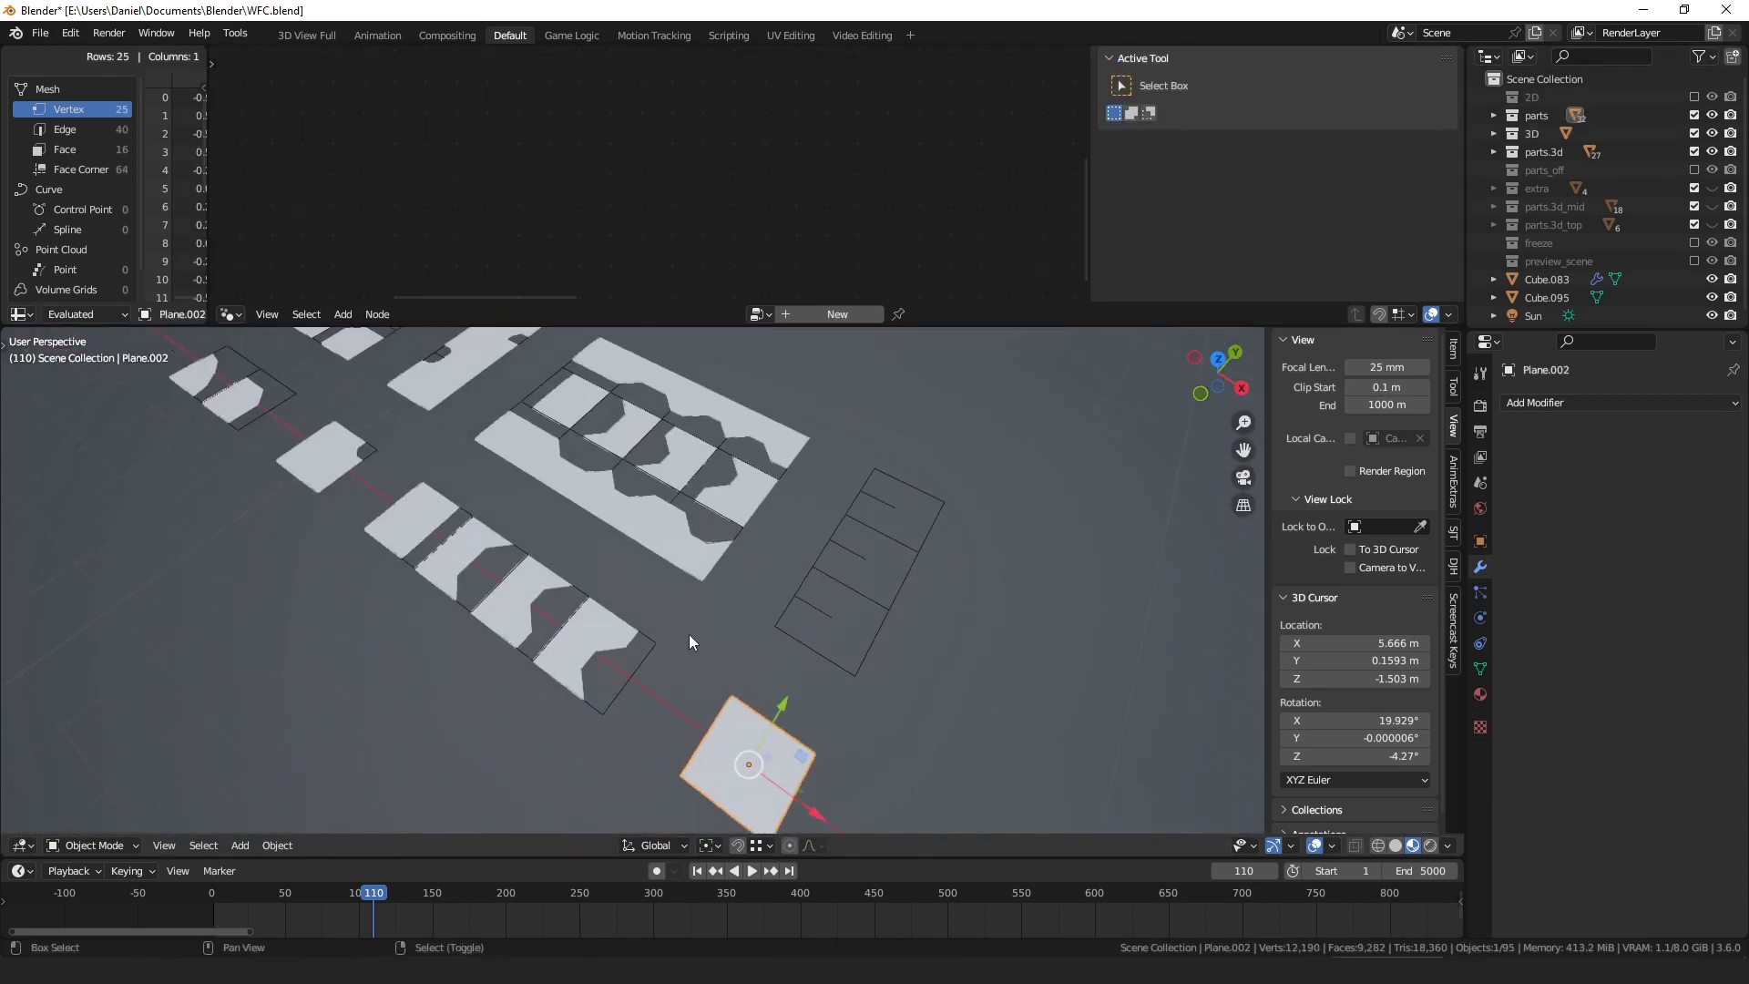
- Examine the 2D tiles in the parts collection and select a rotated tile to inspect its Rotater modifier settings
middle_click_drag(689, 634, 594, 649)
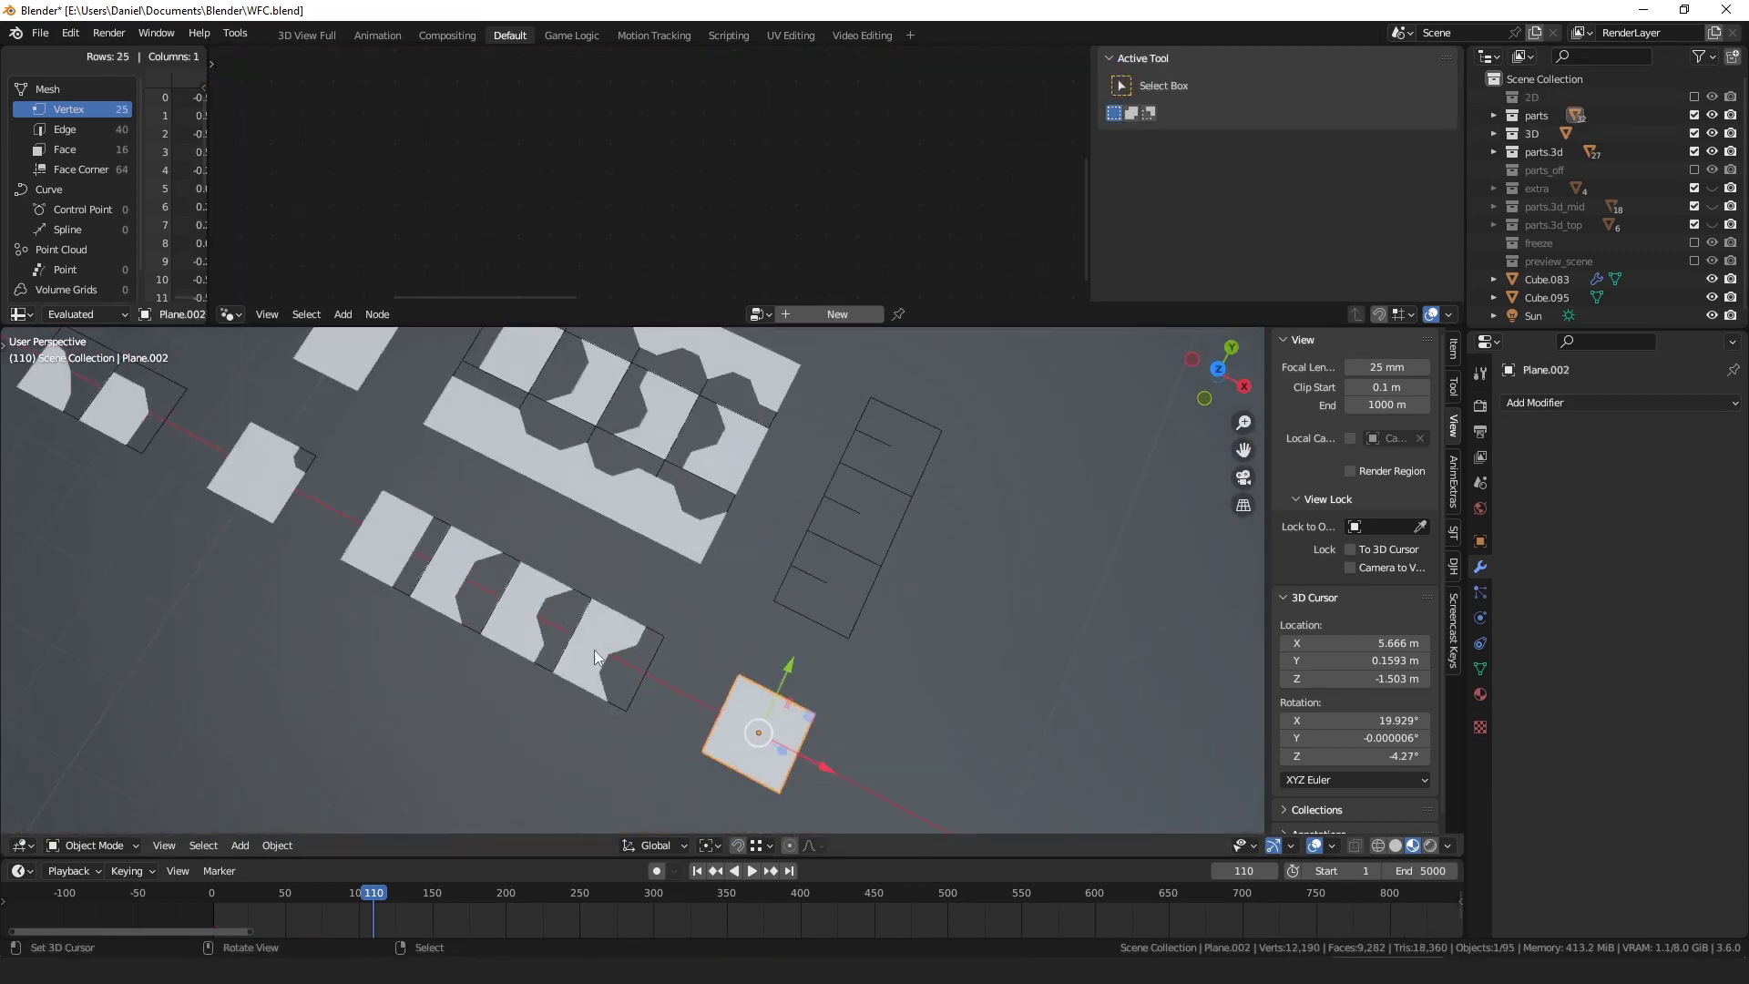
right_click(683, 515)
right_click(765, 380)
right_click(791, 468)
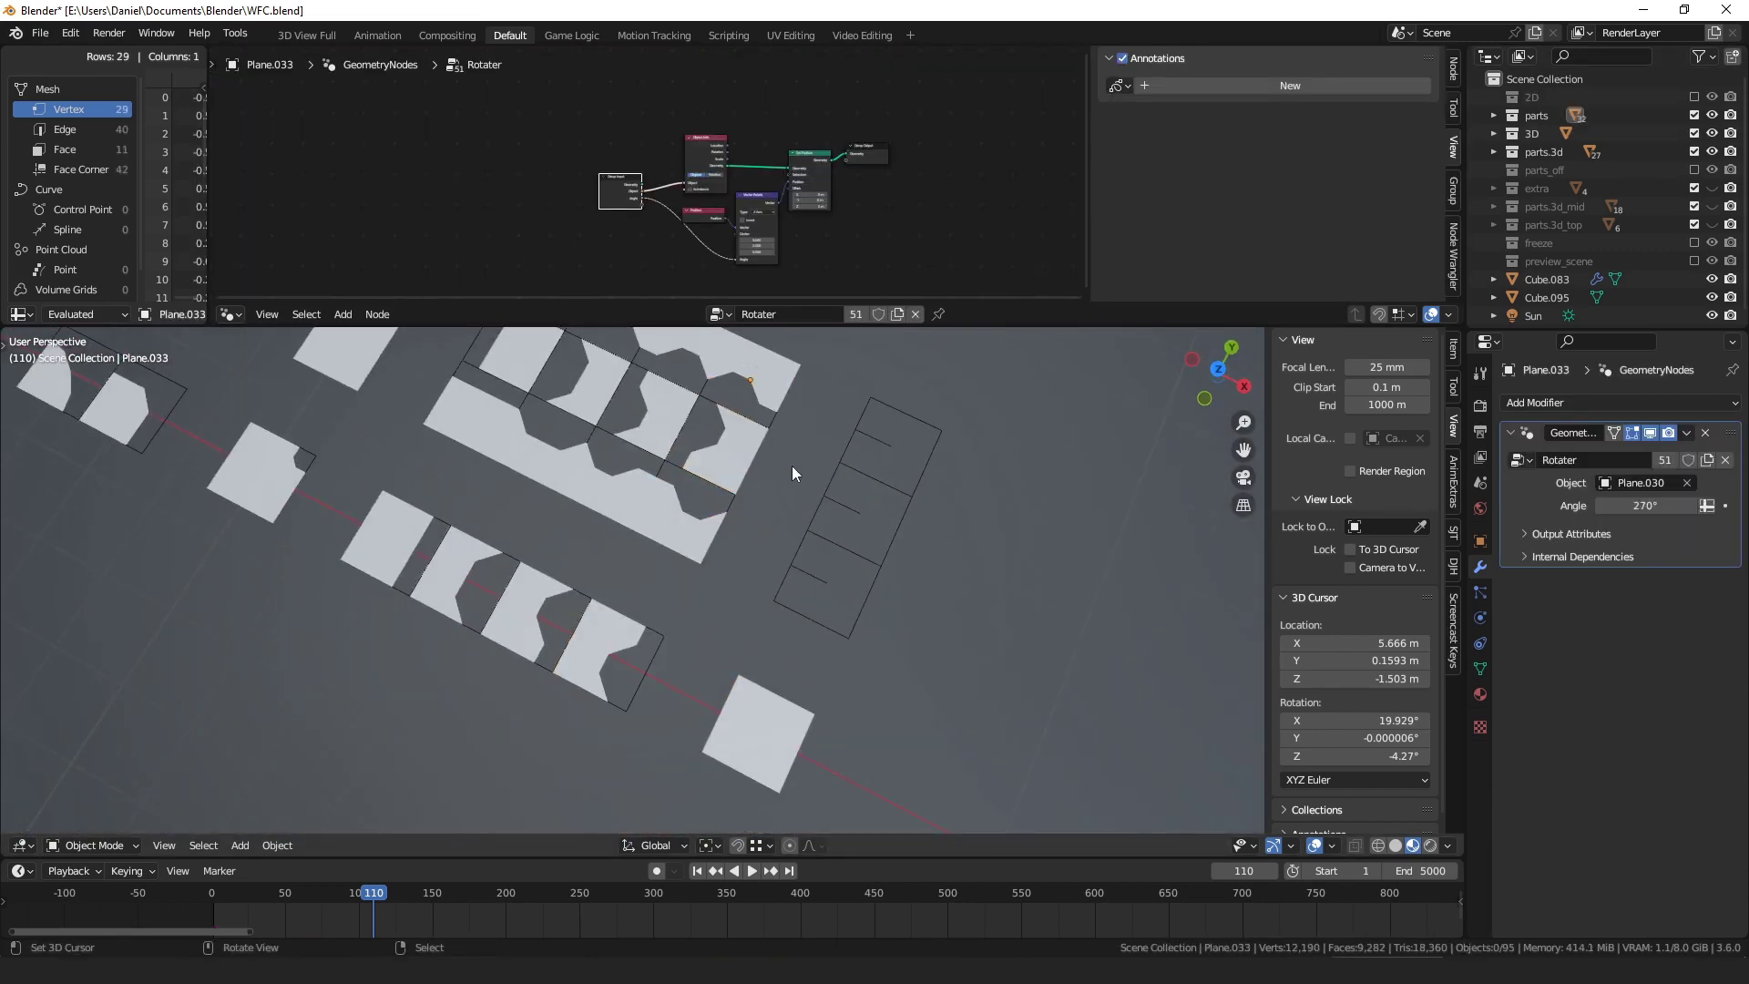
scroll(791, 462, "down", 8)
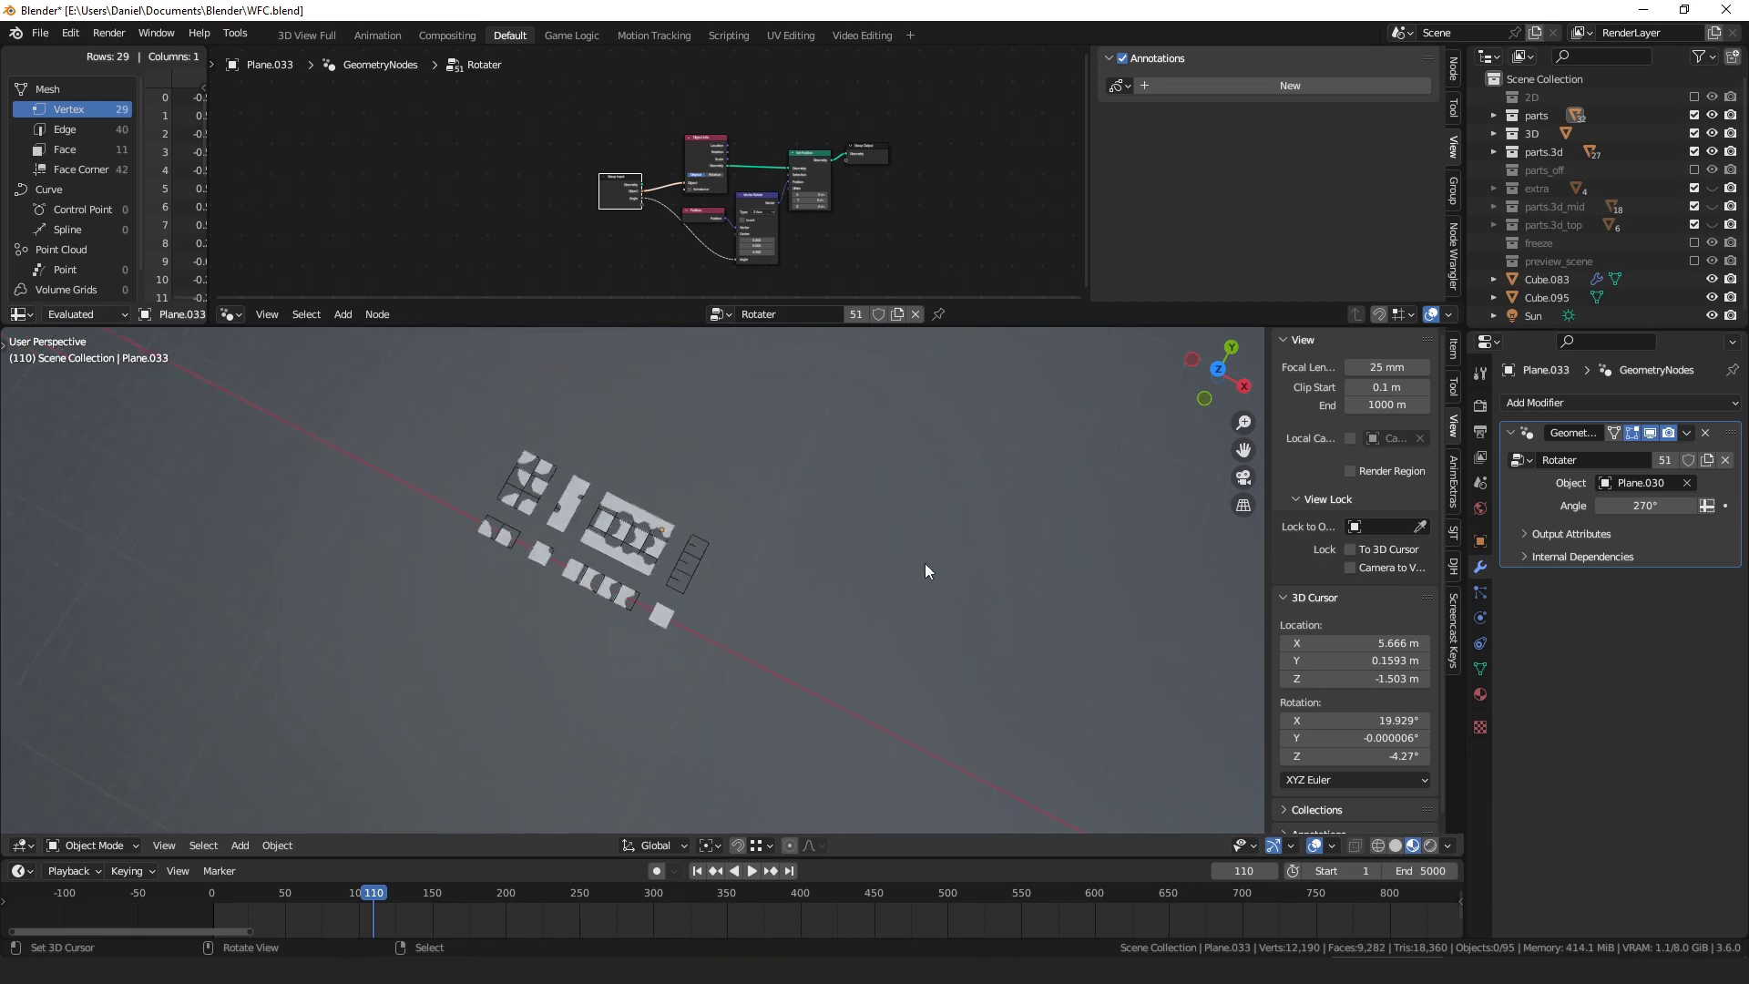
middle_click_drag(925, 563, 991, 457)
scroll(1002, 496, "down", 4)
middle_click_drag(1012, 525, 763, 557, "shift")
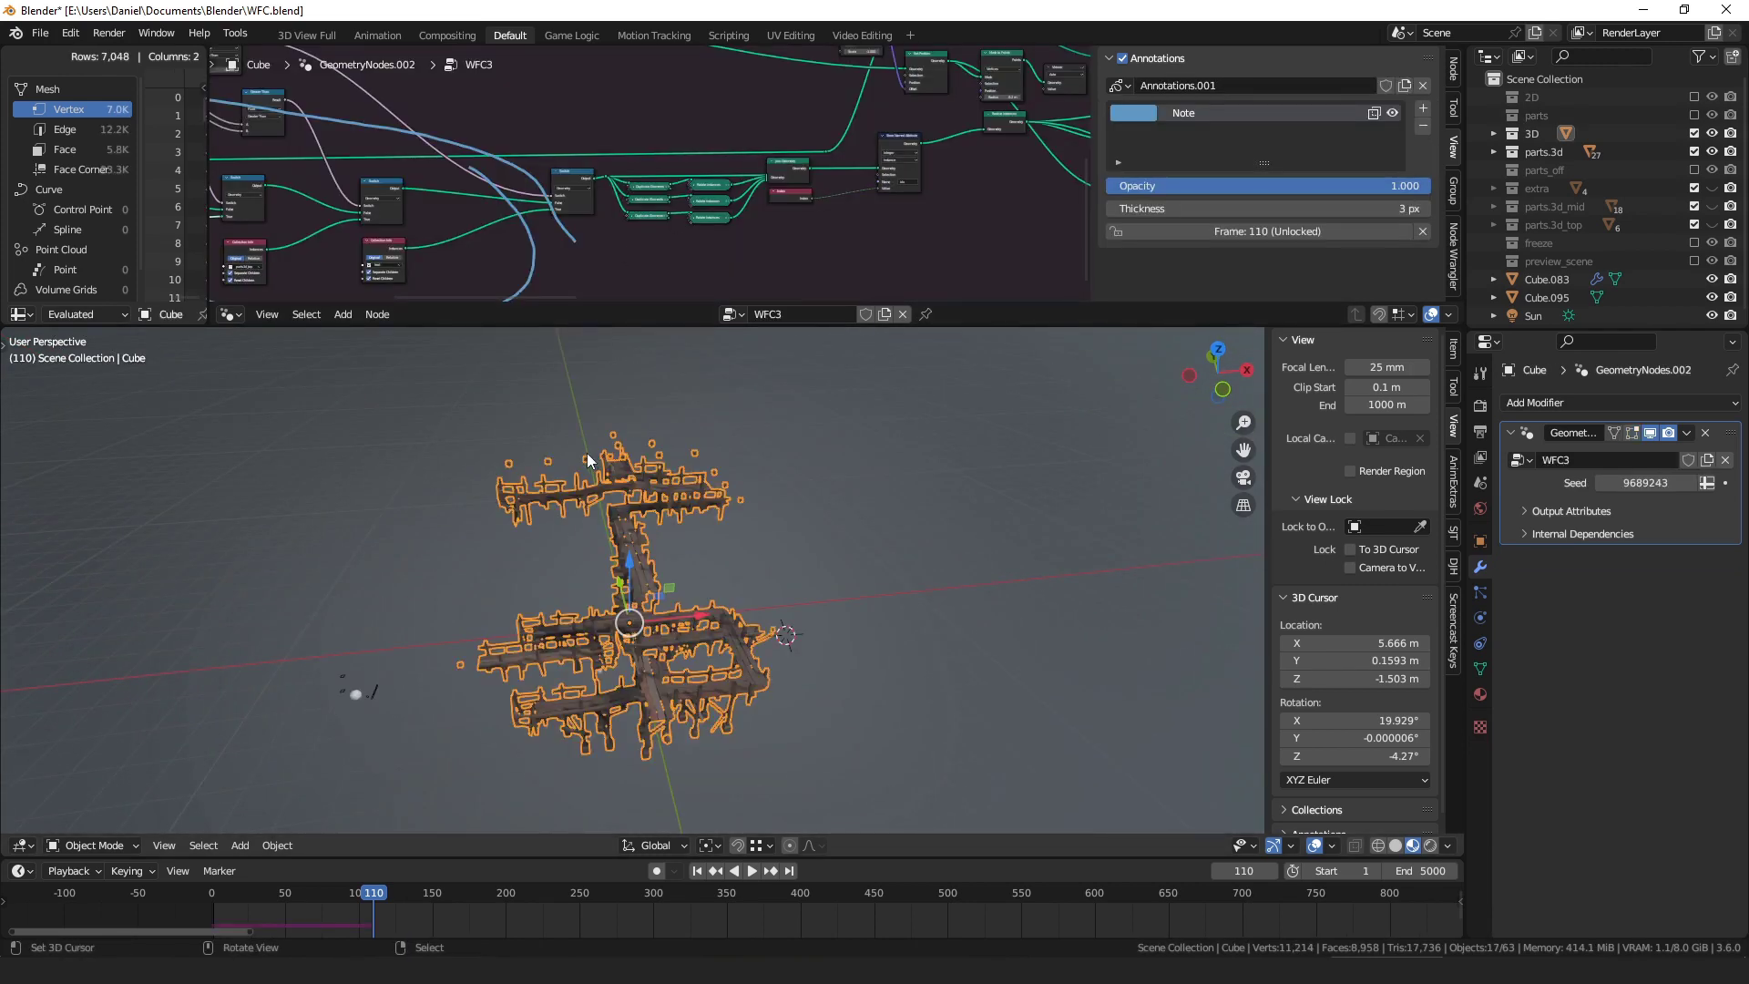
- Draw annotation loops around the Switch node and the group of Duplicate Elements and Rotate Instances nodes
middle_click_drag(689, 164, 642, 180)
scroll(643, 180, "up", 3)
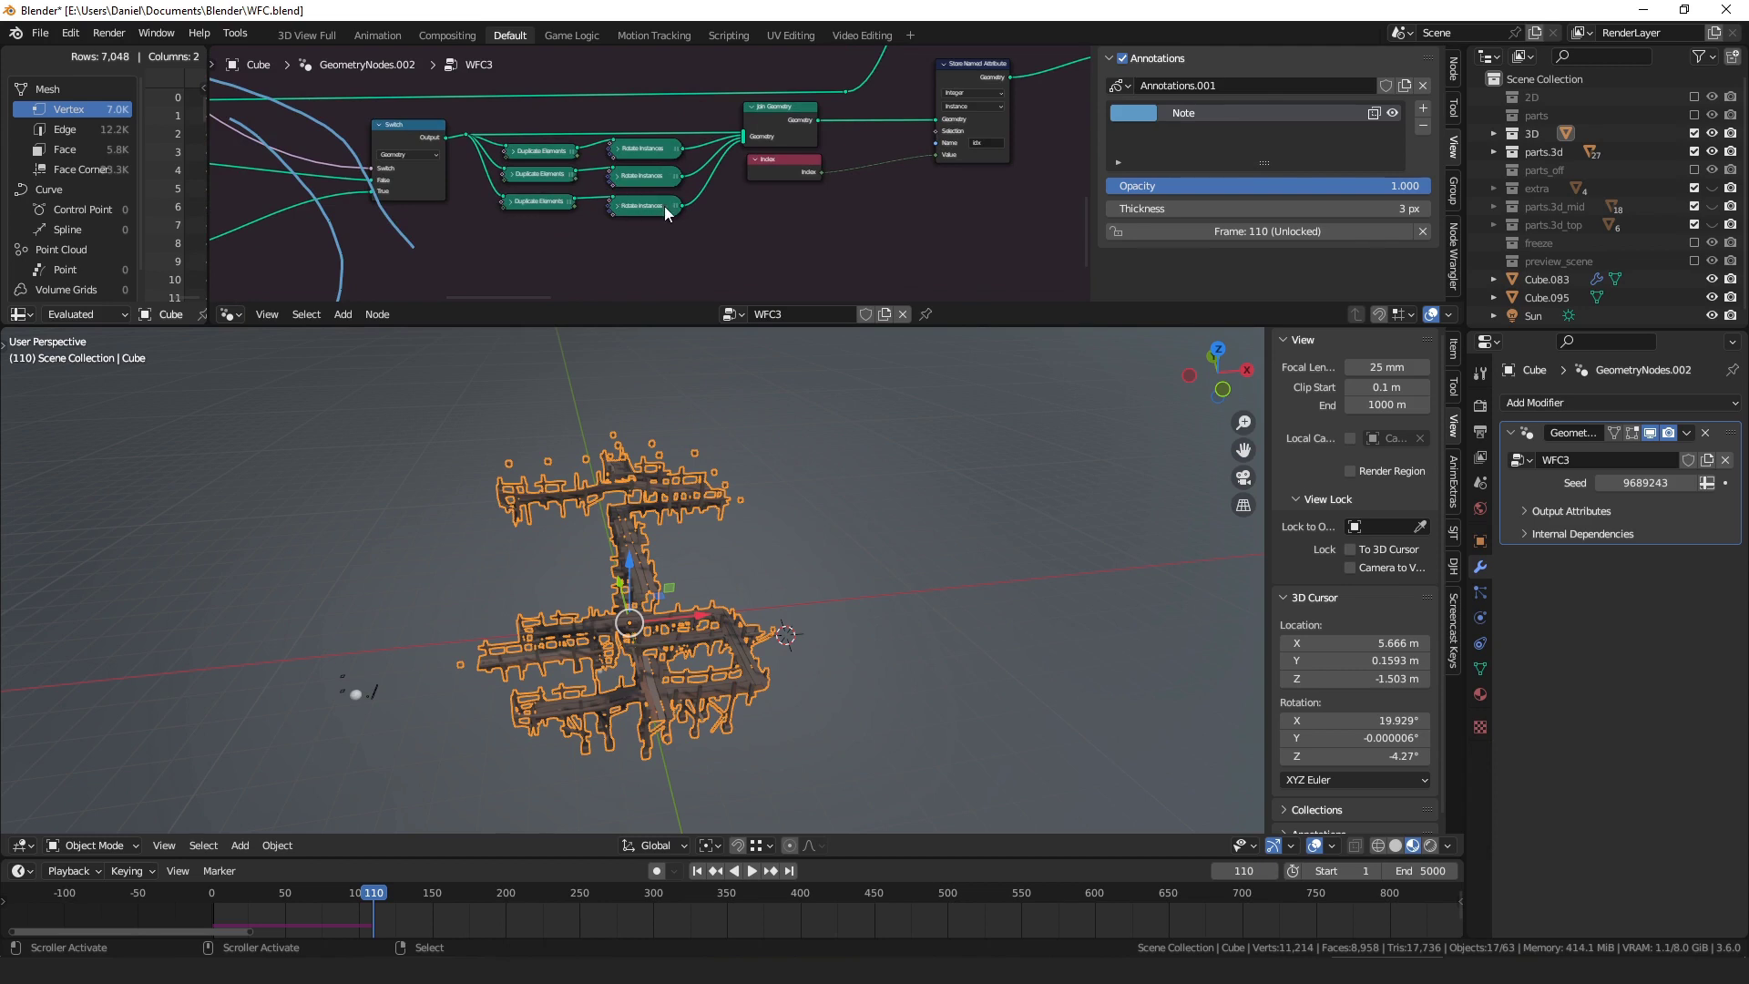
mouse_move(442, 118)
left_mouse_down()
mouse_move(397, 160)
mouse_move(491, 146)
mouse_move(488, 192)
mouse_move(485, 113)
mouse_move(451, 137)
left_mouse_up()
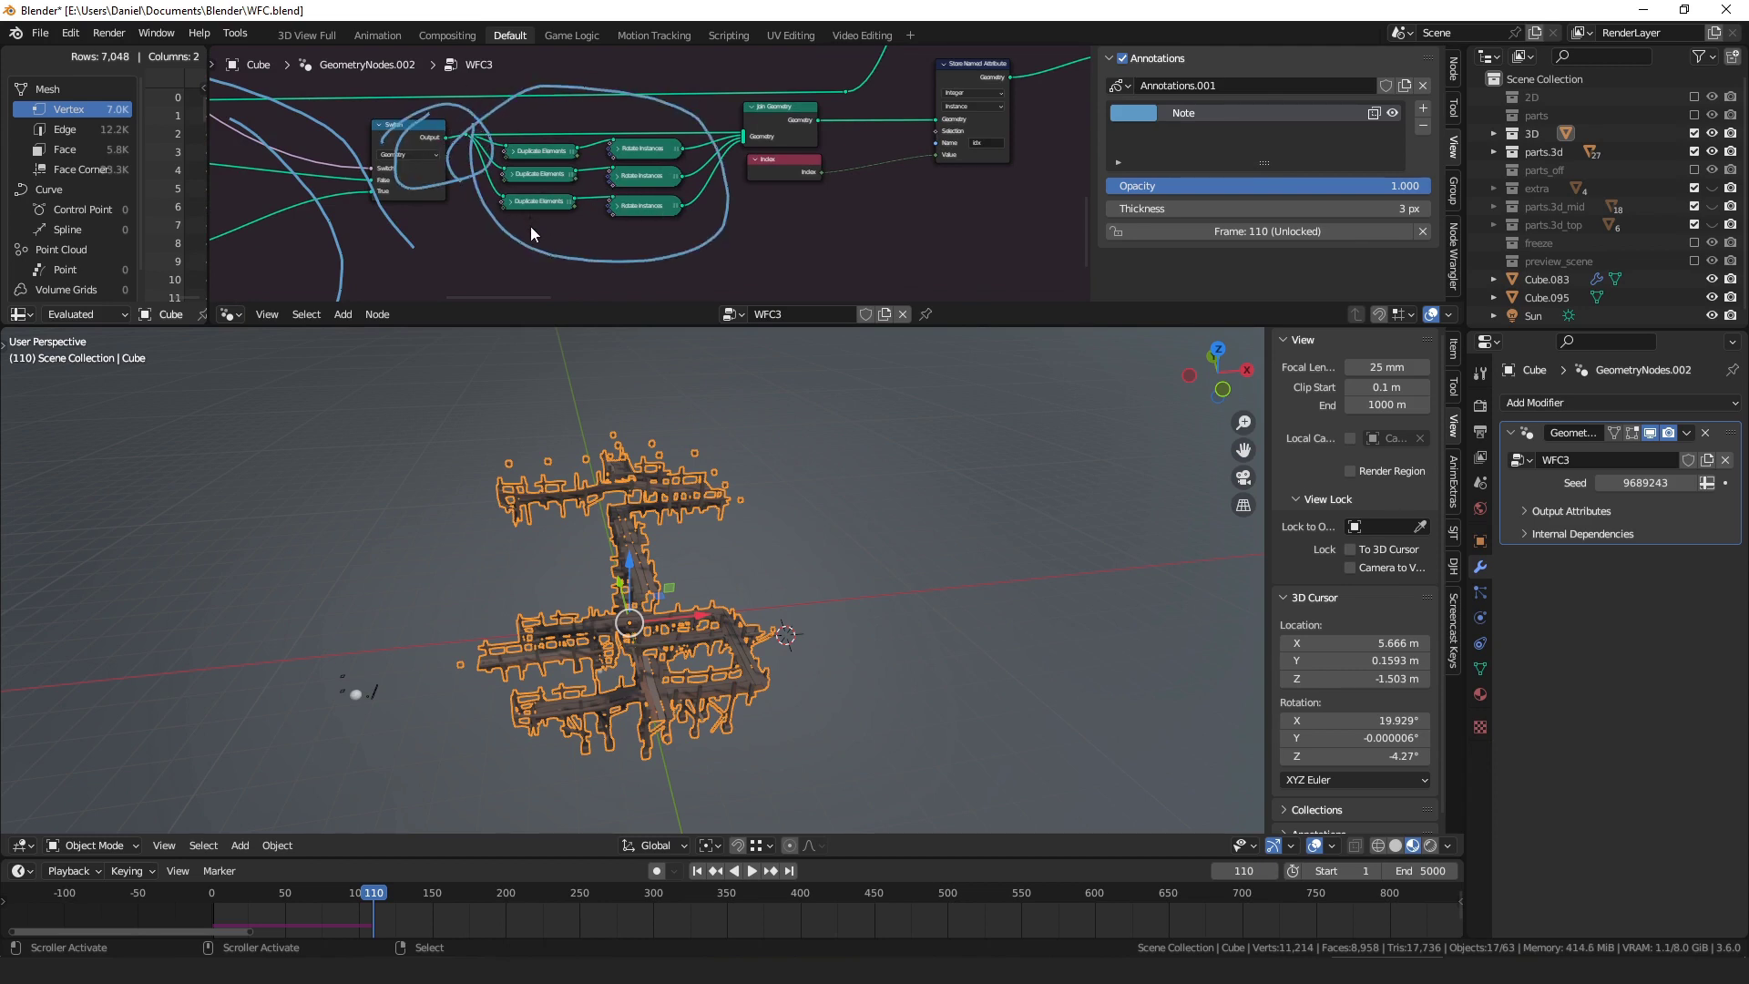
- Draw an annotation circle around the Store Named Attribute node that follows Join Geometry
scroll(530, 226, "down", 5)
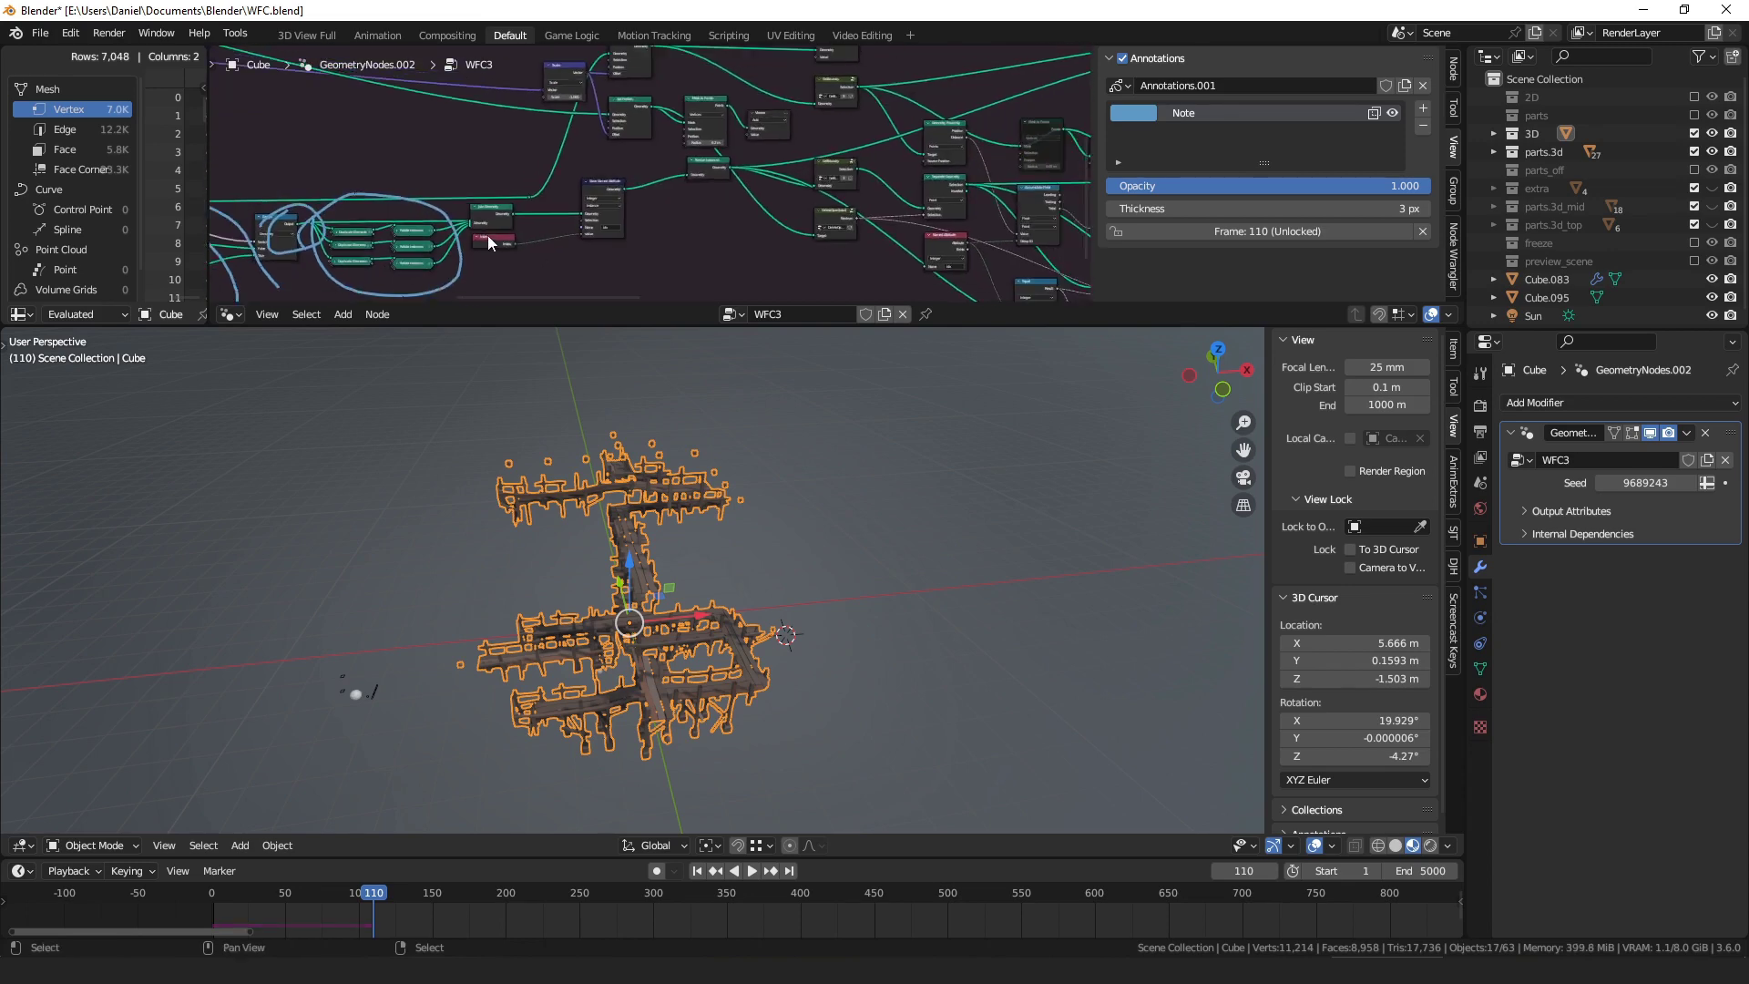
left_click_drag(515, 239, 637, 226)
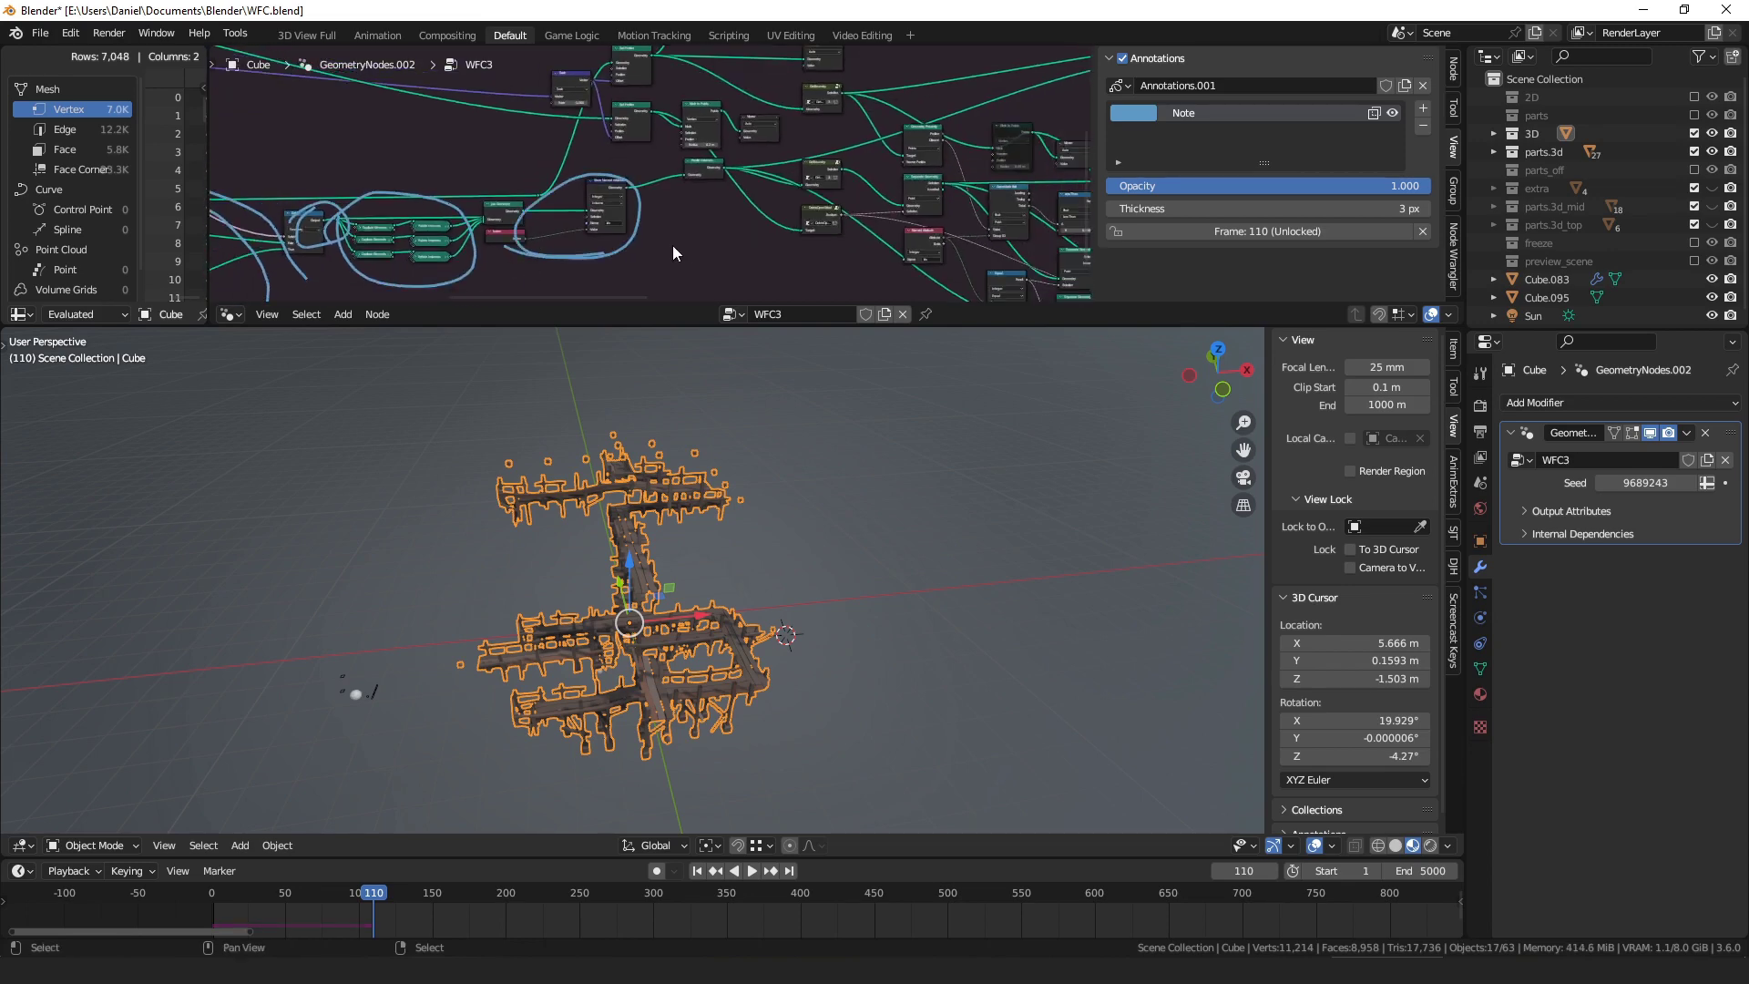
scroll(610, 173, "up", 3)
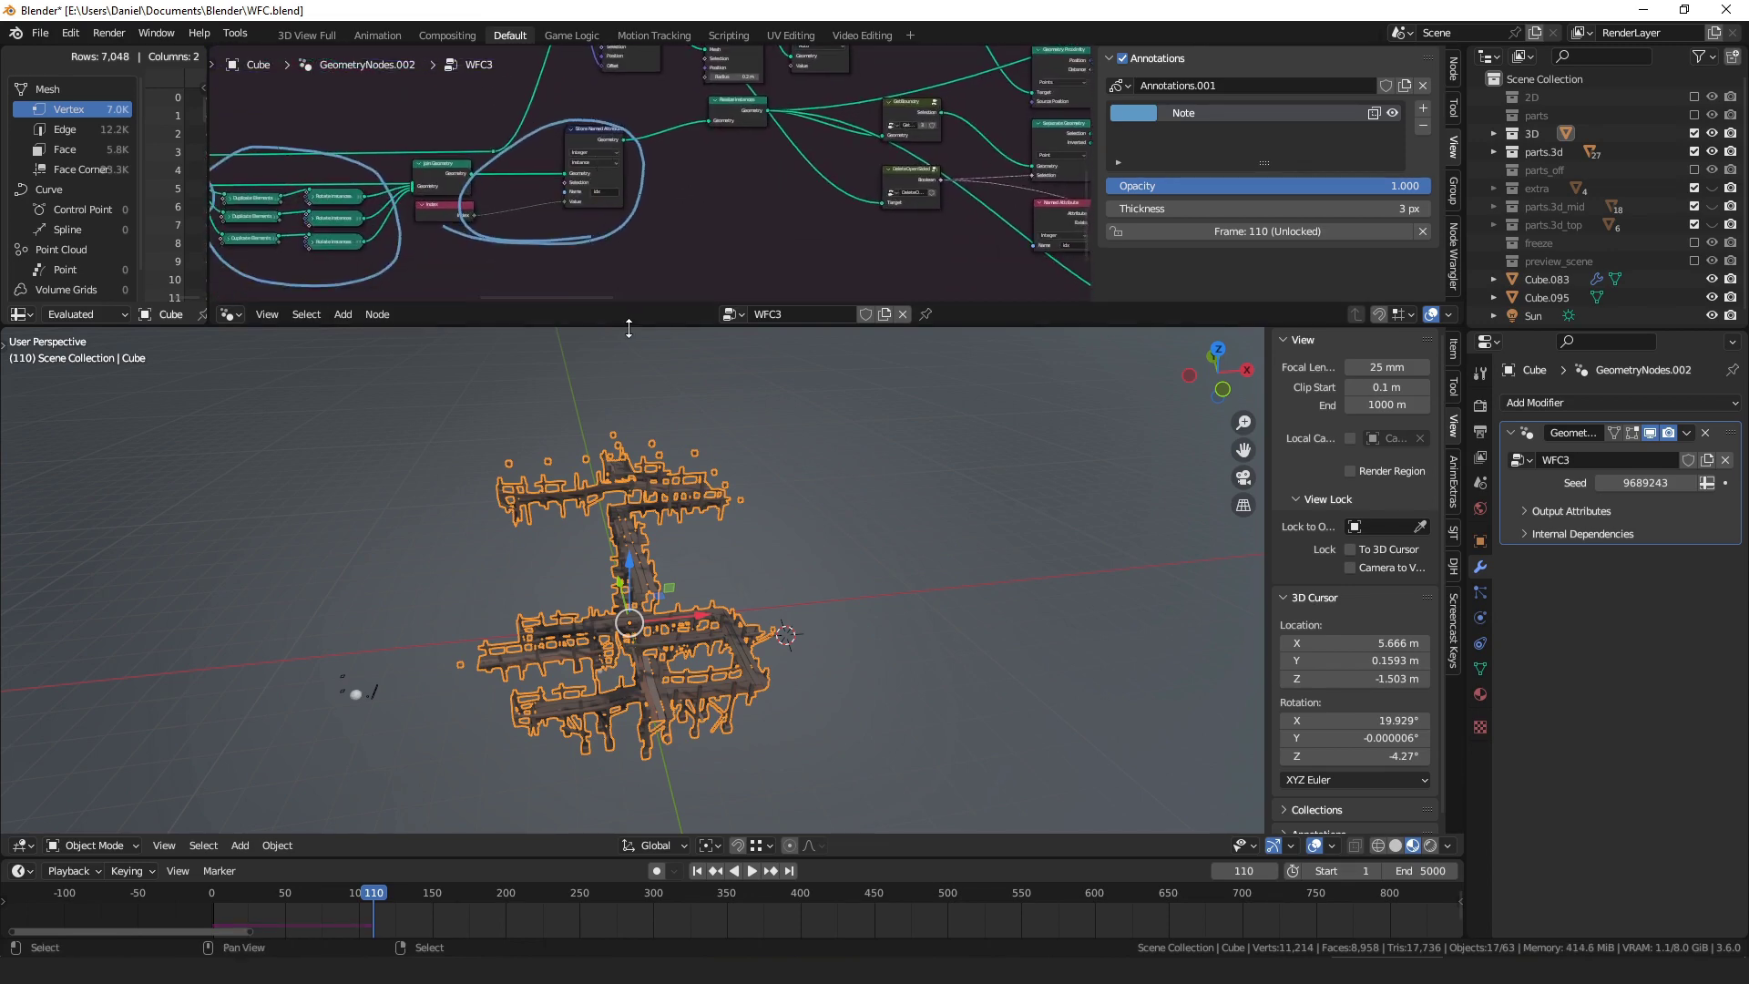
- Make the node editor taller and survey the node network that follows the Store Named Attribute node
left_click_drag(628, 327, 632, 359)
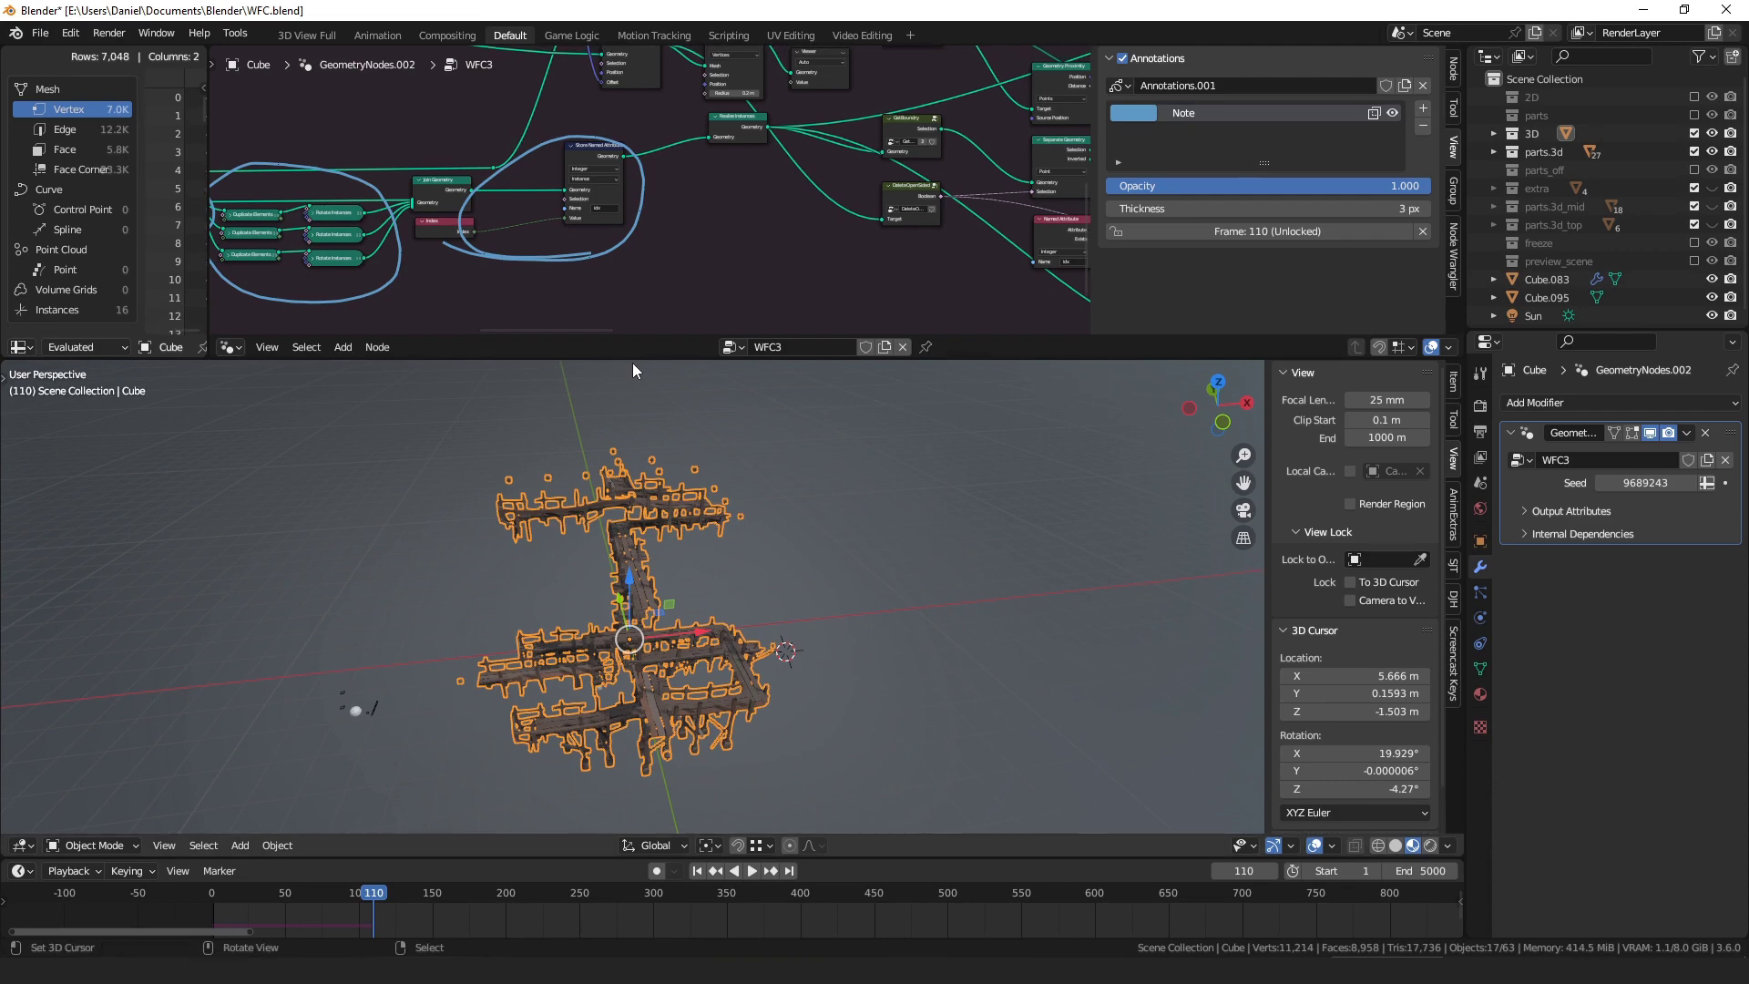
scroll(831, 239, "up", 2)
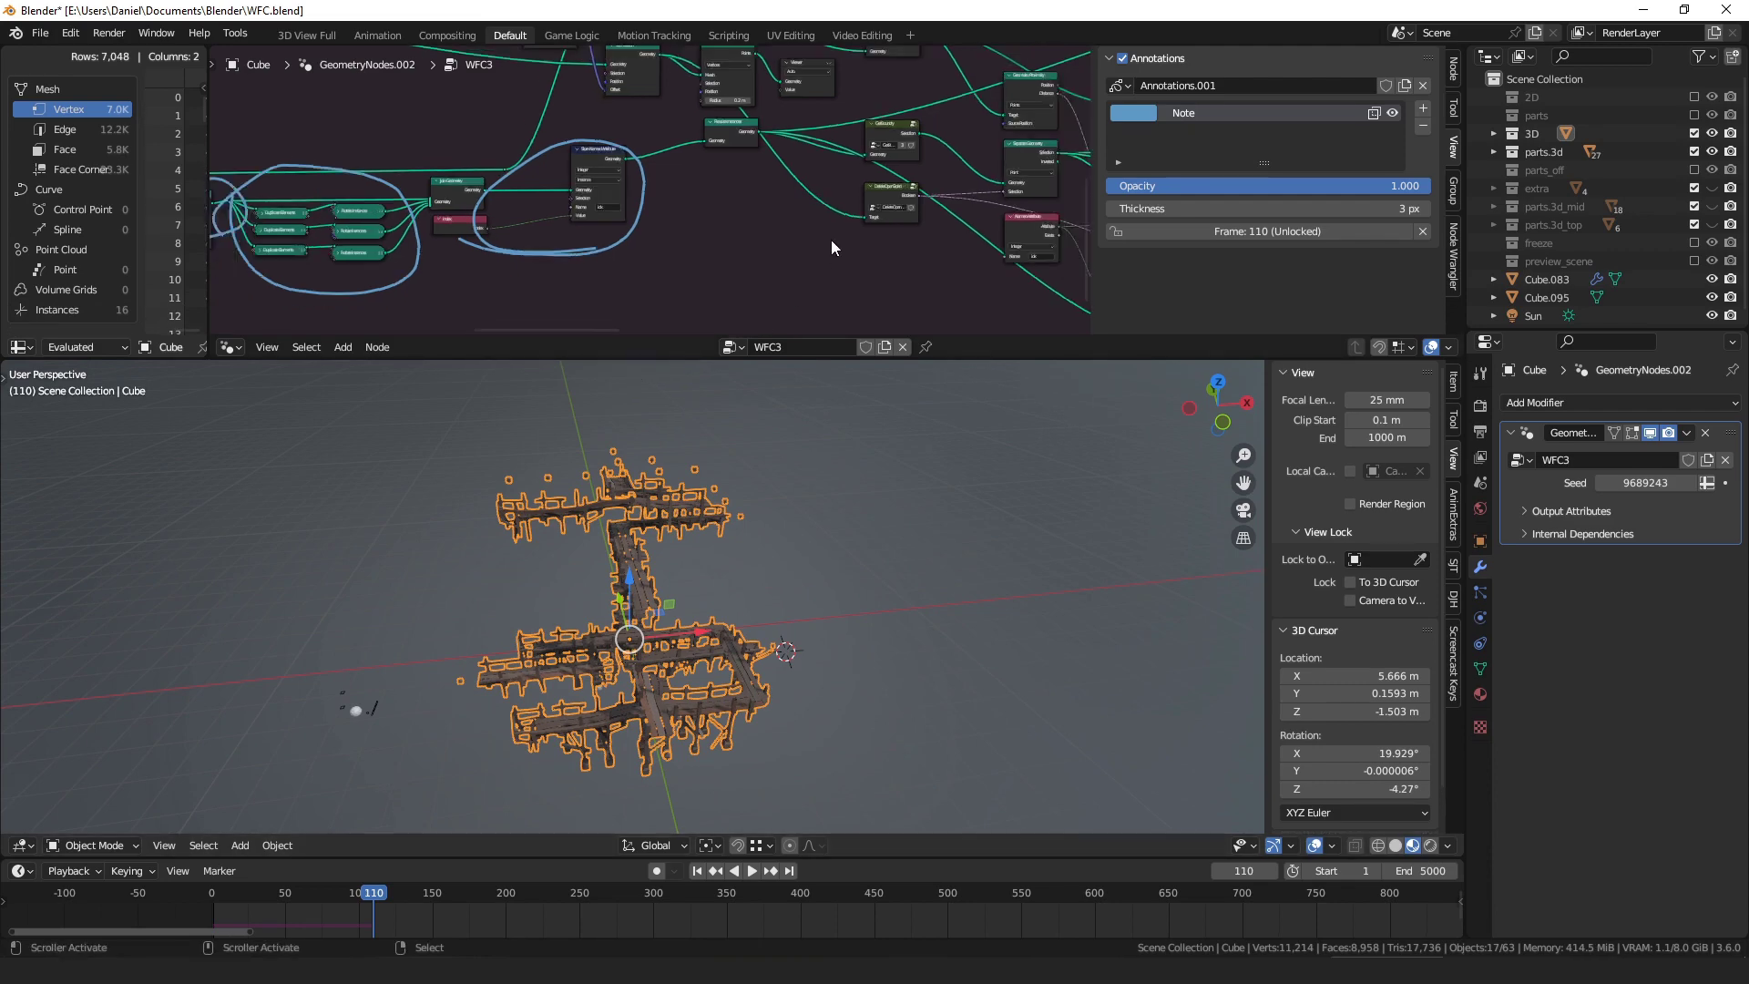
middle_click_drag(656, 170, 567, 203)
scroll(736, 175, "down", 4)
middle_click_drag(1075, 96, 588, 161)
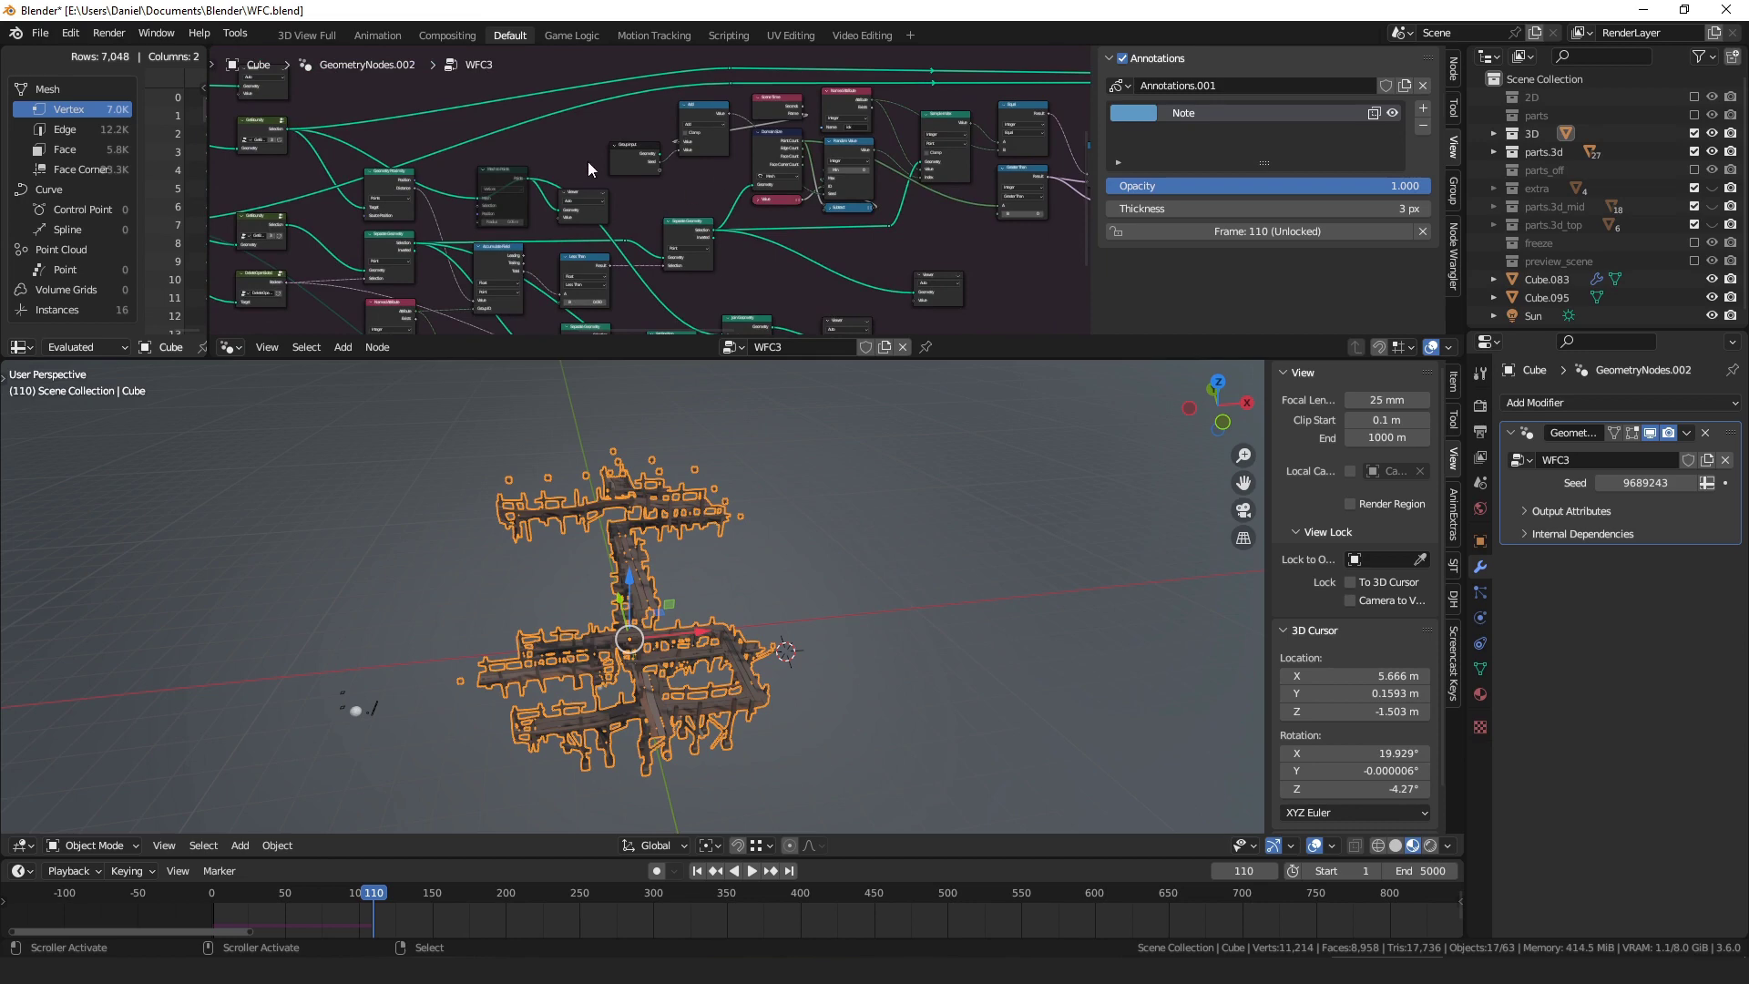
middle_click_drag(627, 251, 646, 142)
scroll(647, 142, "down", 5)
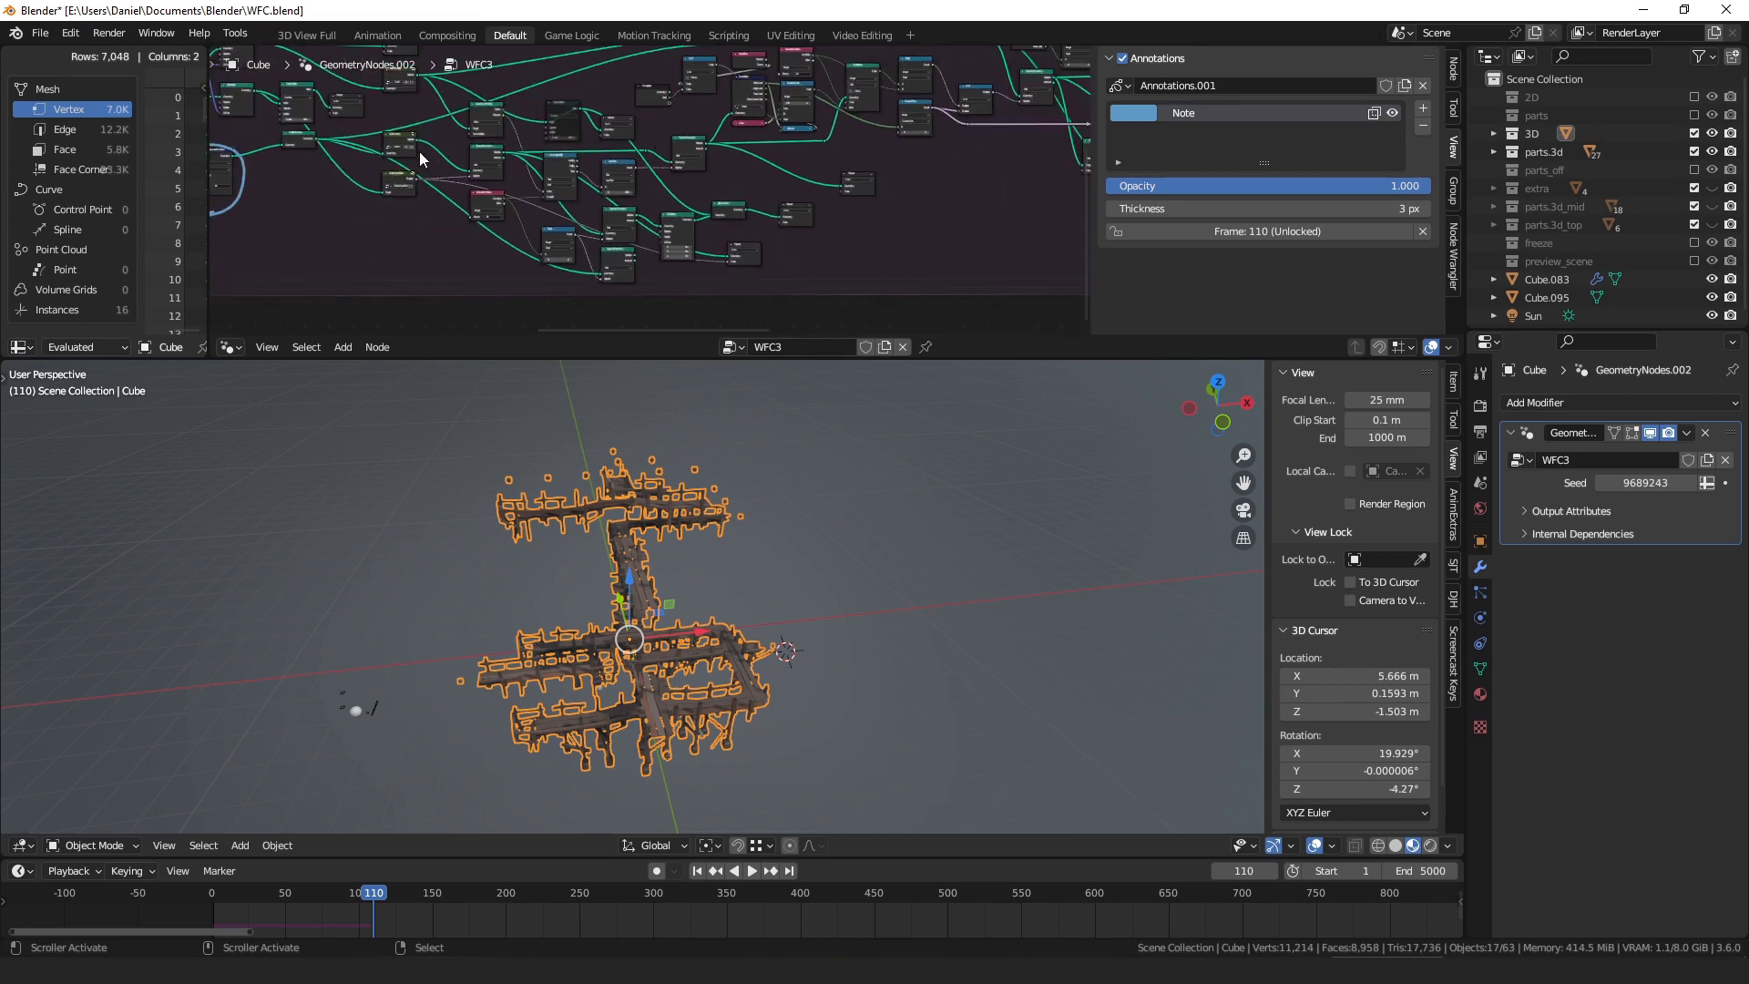
middle_click_drag(421, 155, 346, 219)
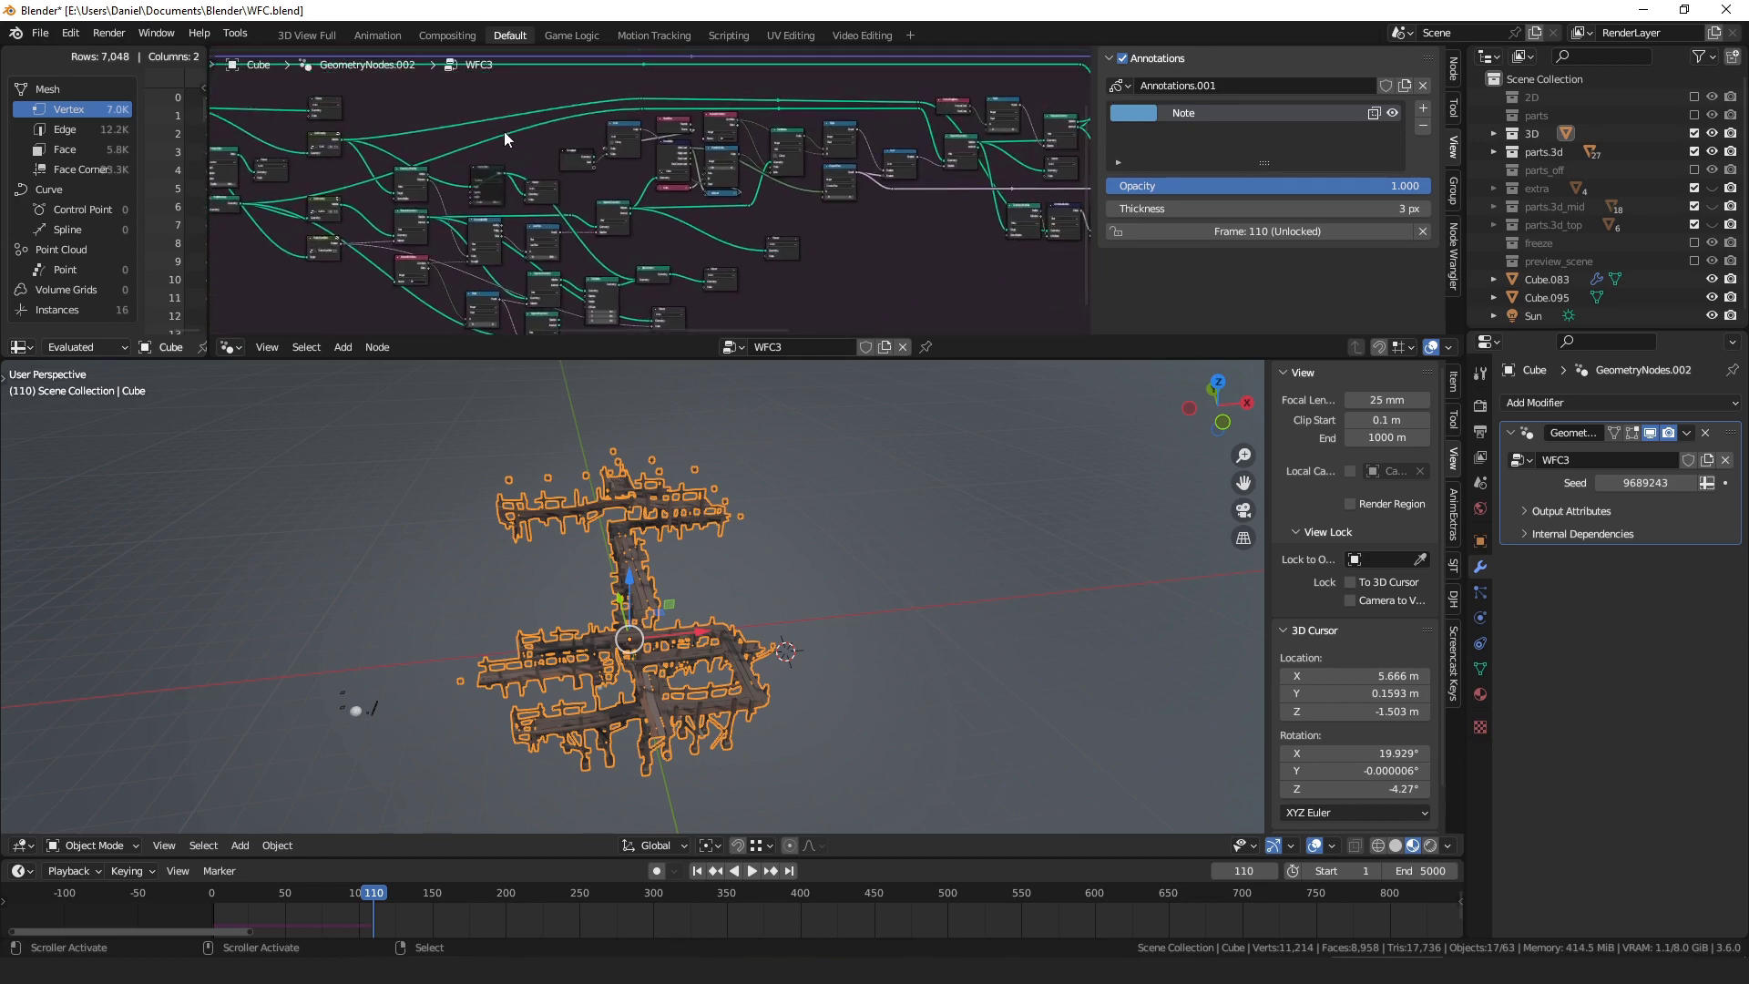
- Move the Sample Index node slightly up and closer to the Equal comparison node
scroll(707, 150, "up", 6)
middle_click_drag(707, 150, 614, 165)
scroll(632, 202, "up", 4)
left_click_drag(614, 165, 616, 163)
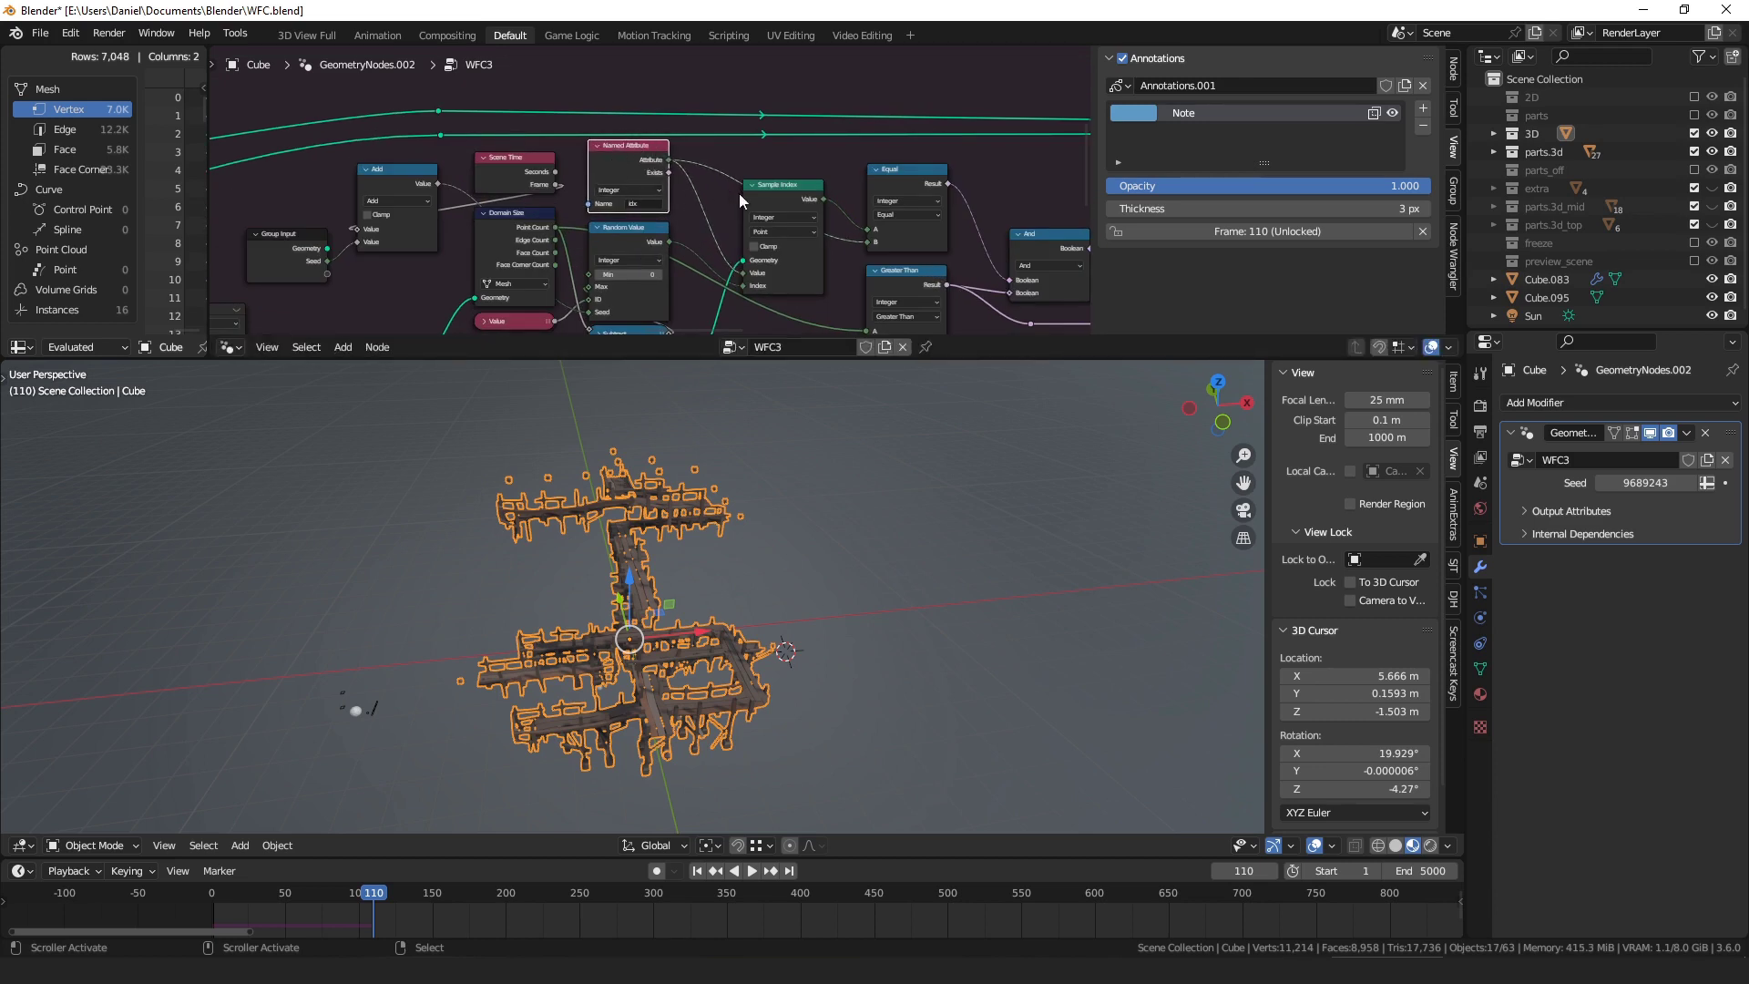
middle_click_drag(740, 193, 625, 160)
left_click(758, 123)
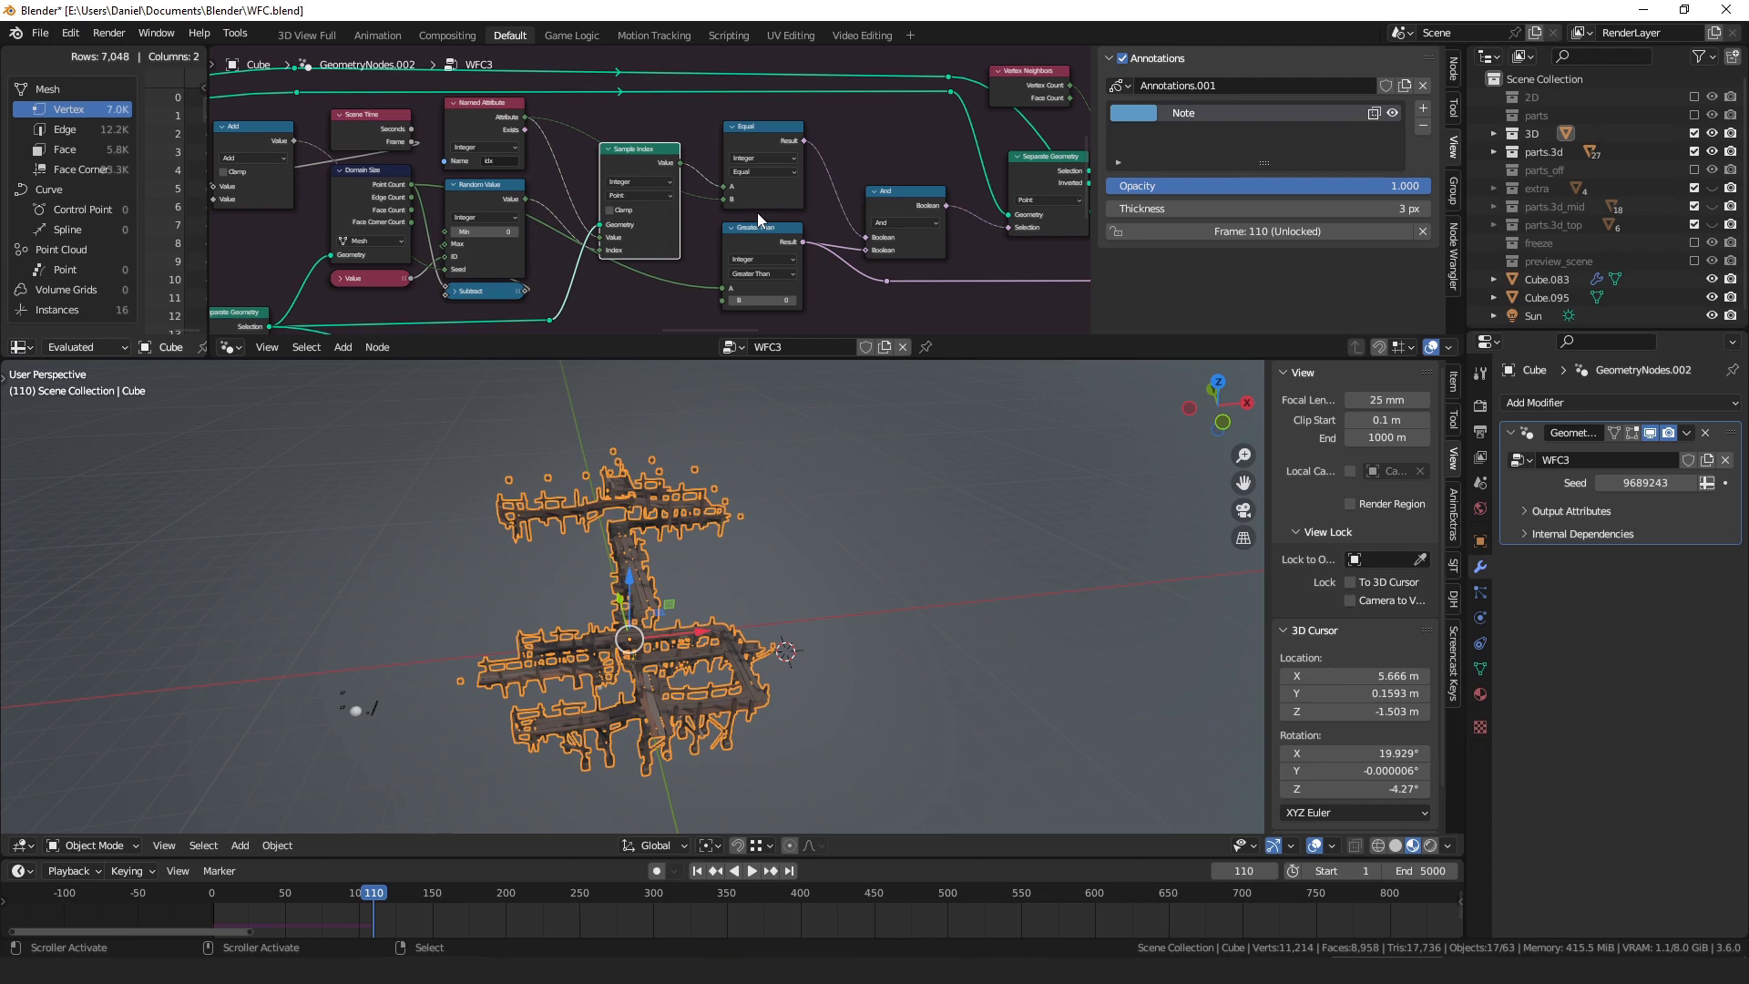
left_click_drag(642, 149, 664, 132)
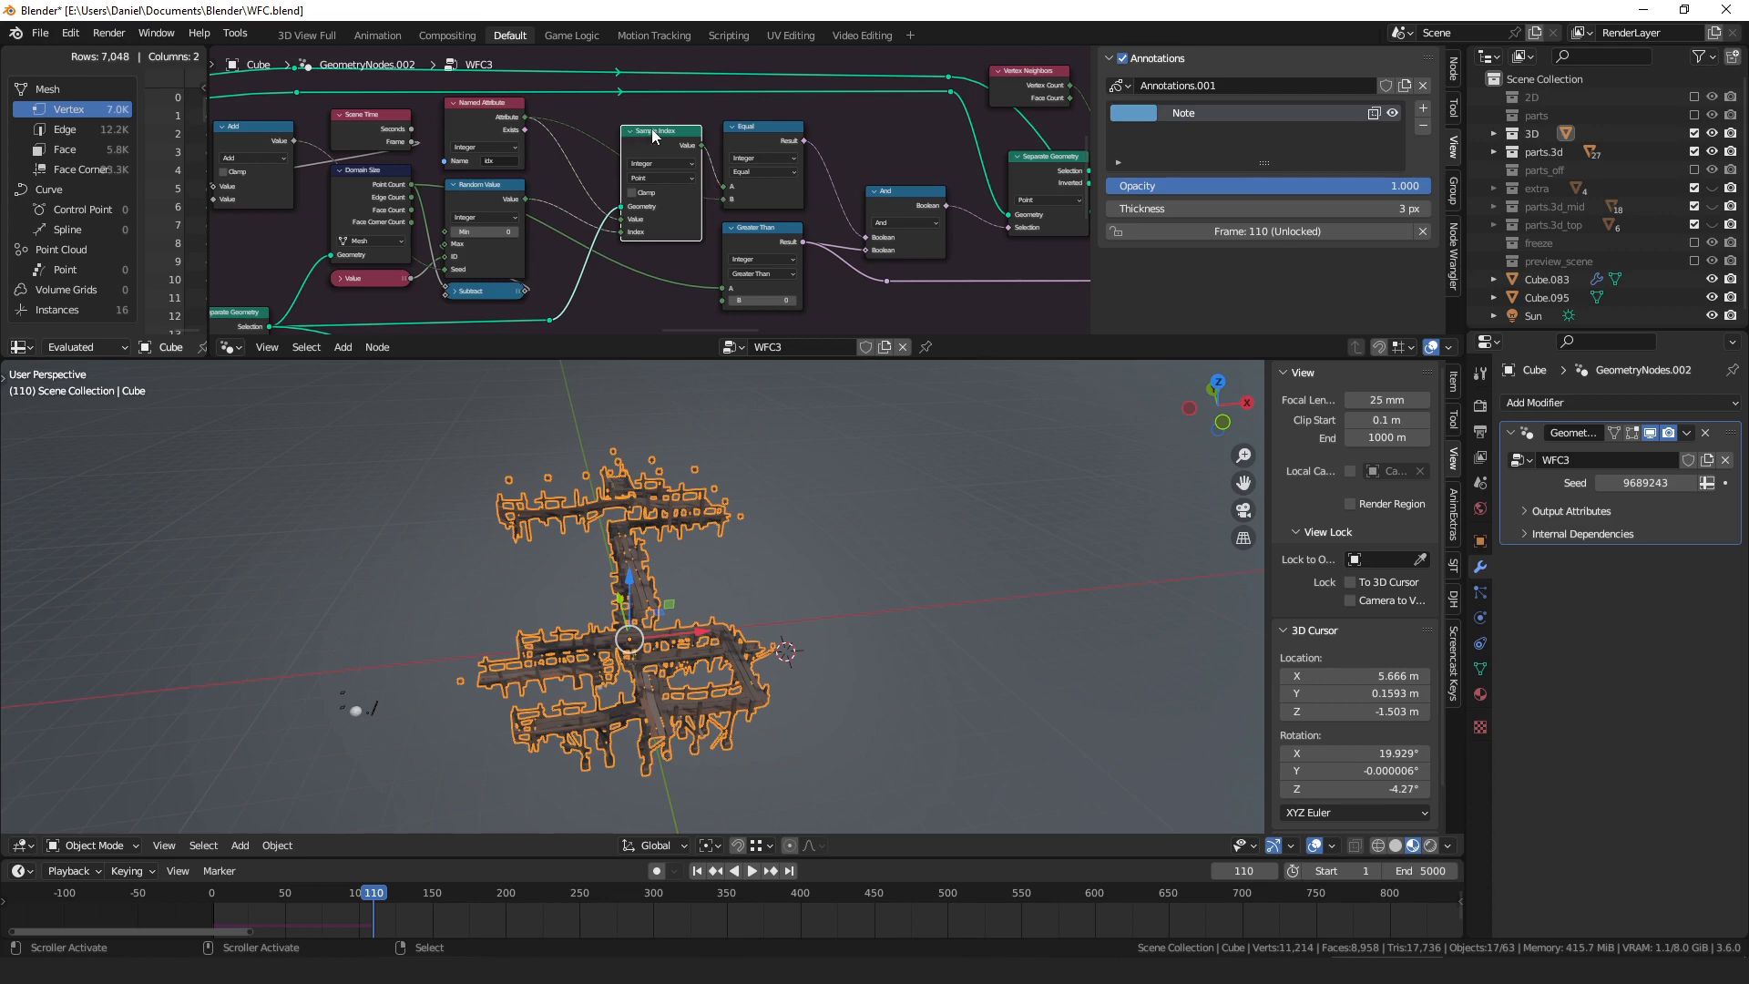
- Draw an annotation loop around the large node cluster after Store Named Attribute, and clear all annotations from the tree
scroll(643, 141, "down", 3)
mouse_move(643, 141)
middle_mouse_down()
mouse_move(544, 190)
mouse_move(761, 199)
middle_mouse_up()
scroll(762, 199, "down", 3)
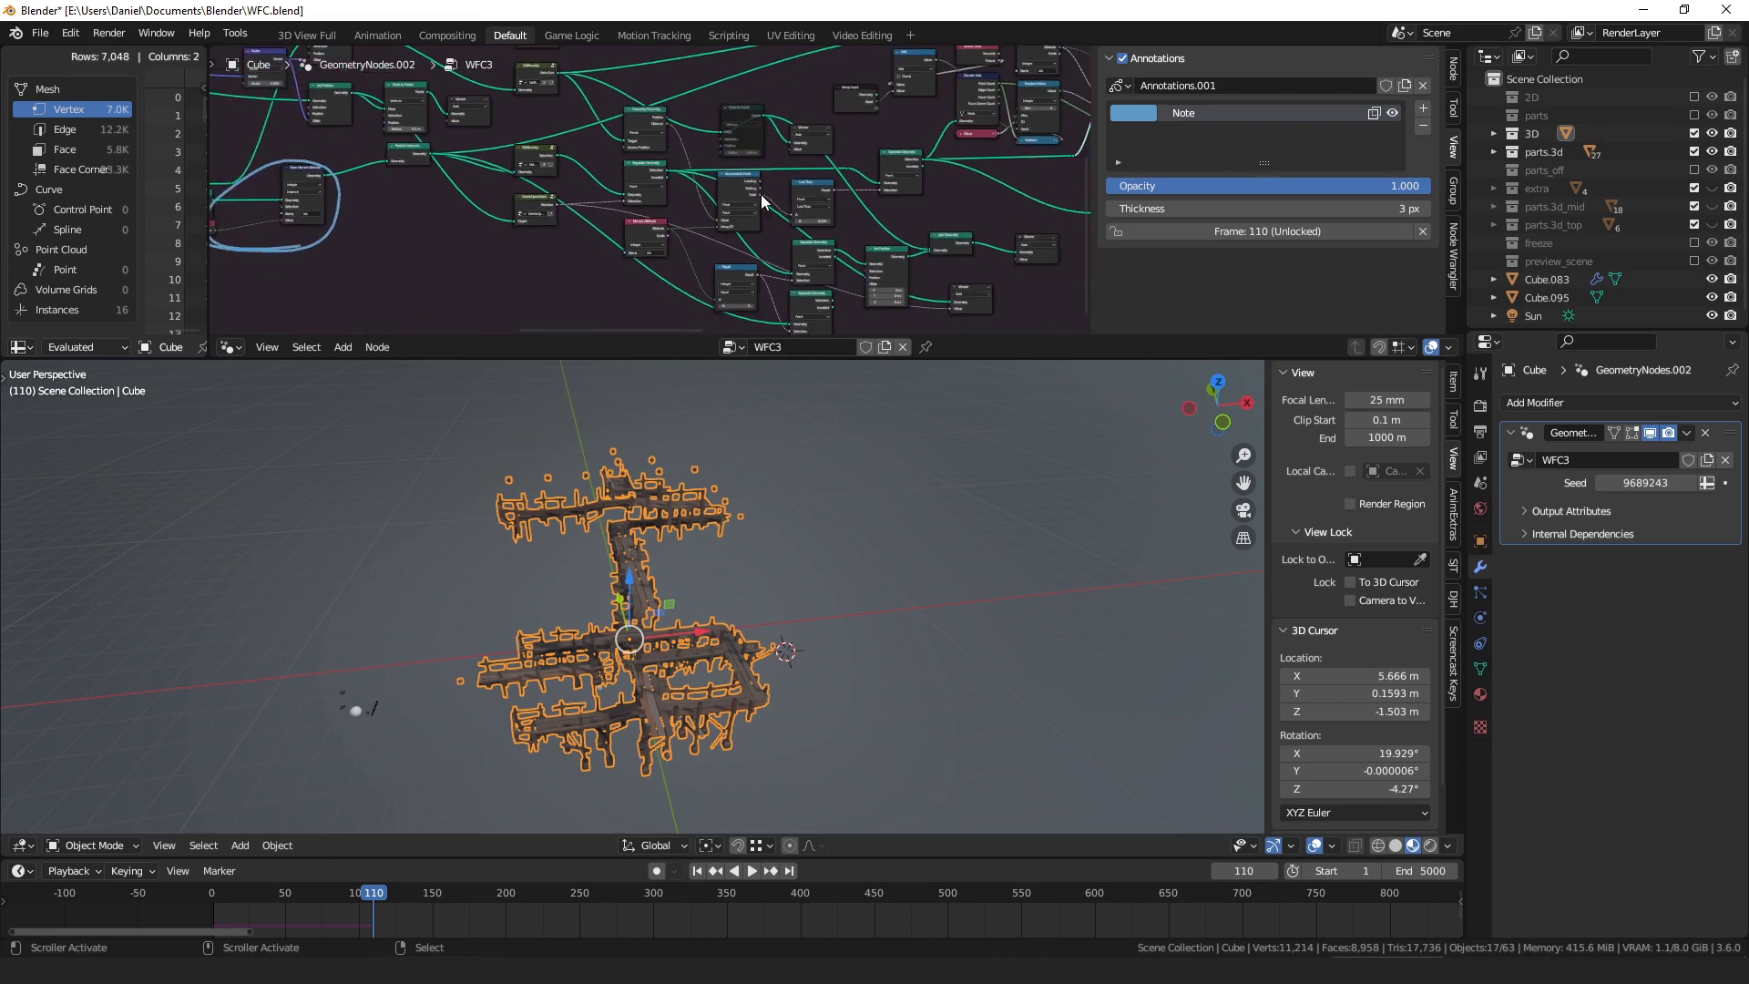
middle_click_drag(538, 206, 657, 217)
scroll(657, 216, "down", 2)
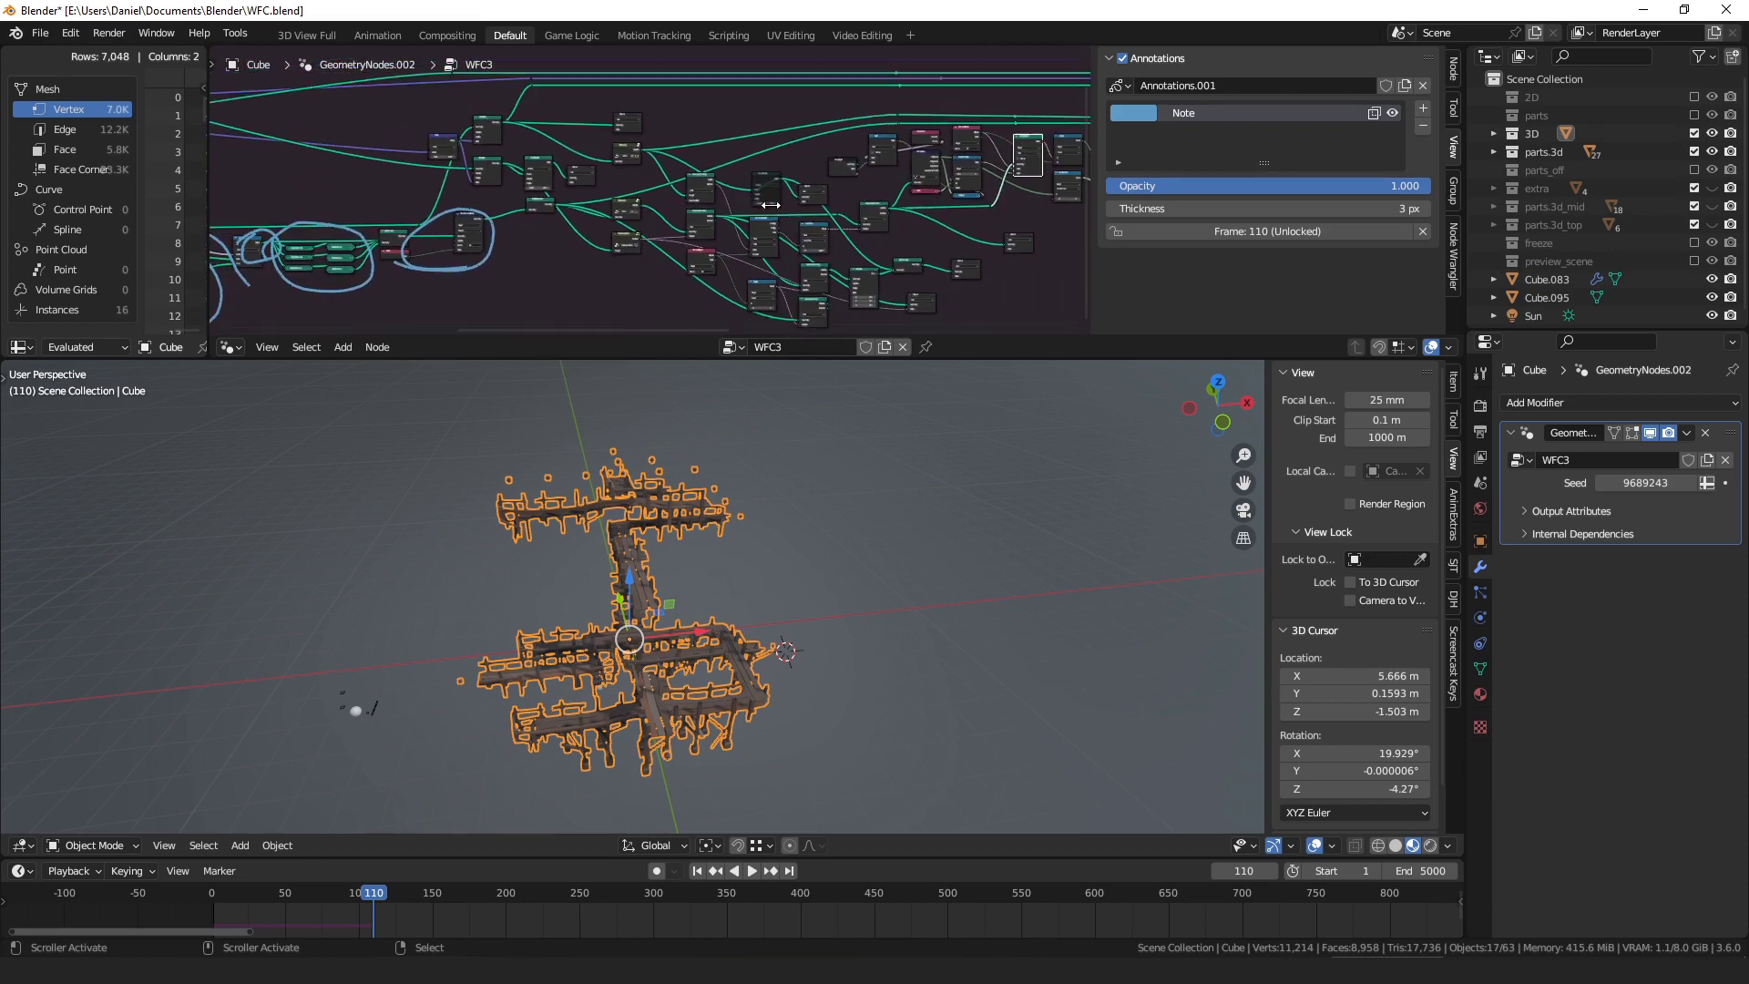
mouse_move(966, 283)
left_mouse_down()
mouse_move(683, 93)
mouse_move(710, 318)
mouse_move(830, 188)
left_mouse_up()
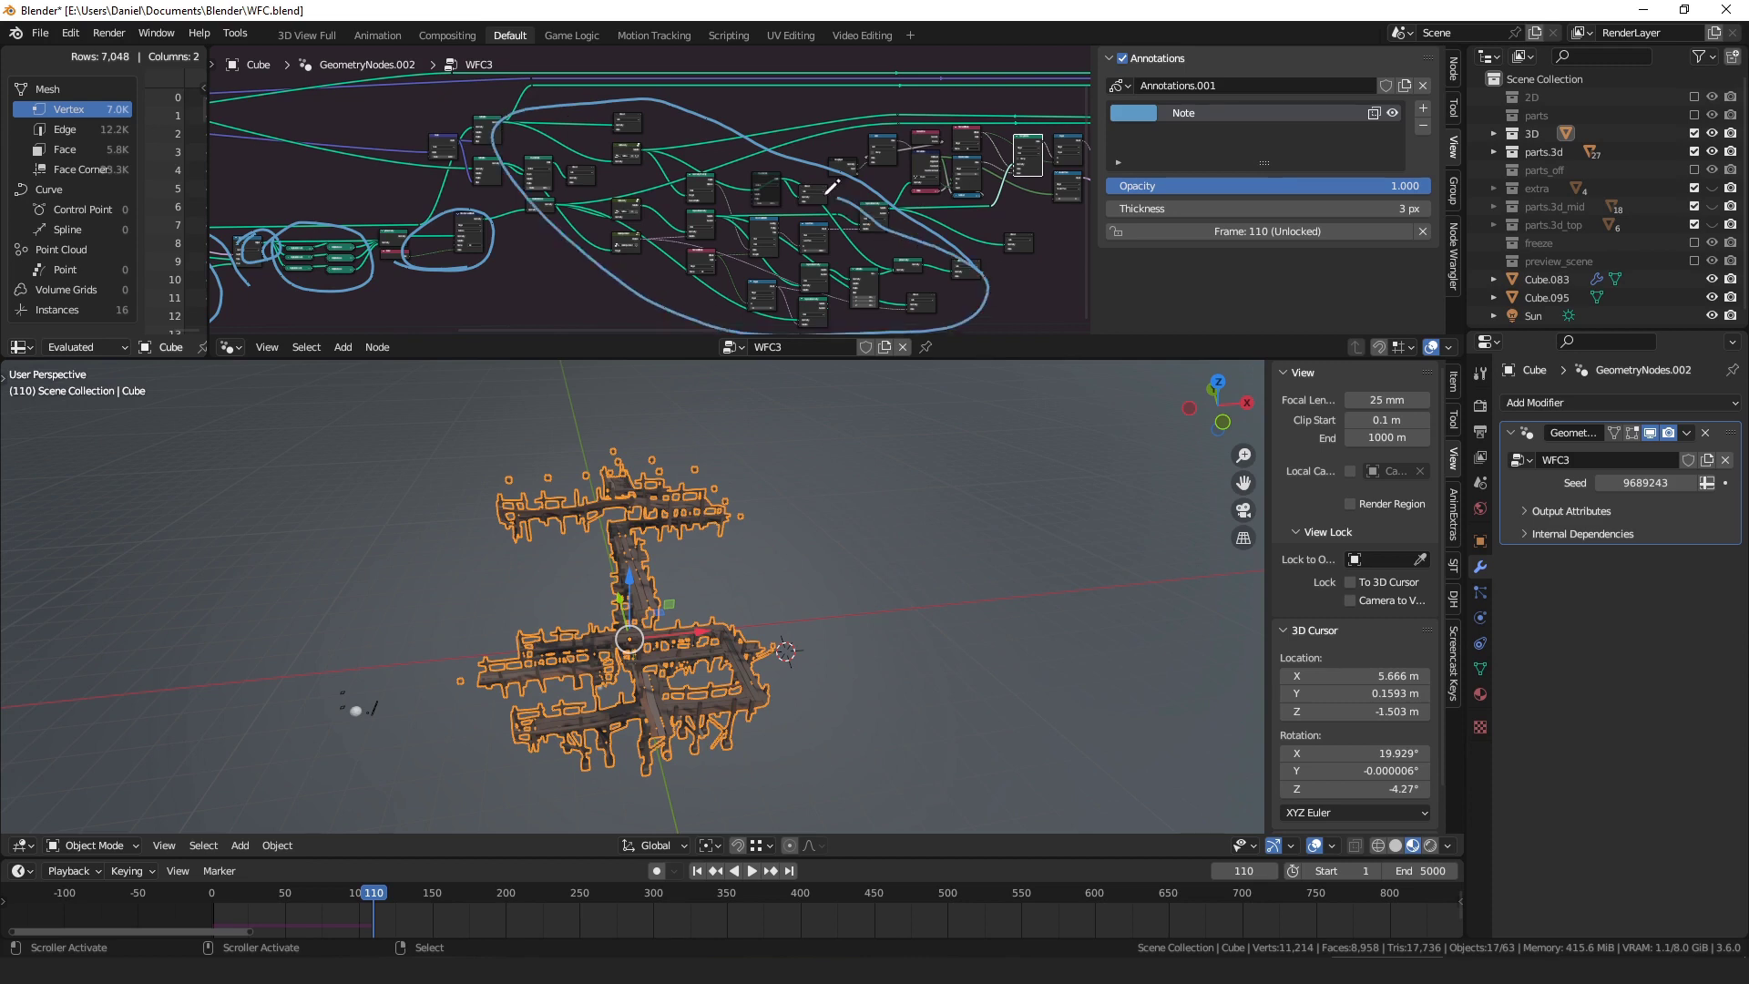
key("ctrl+z")
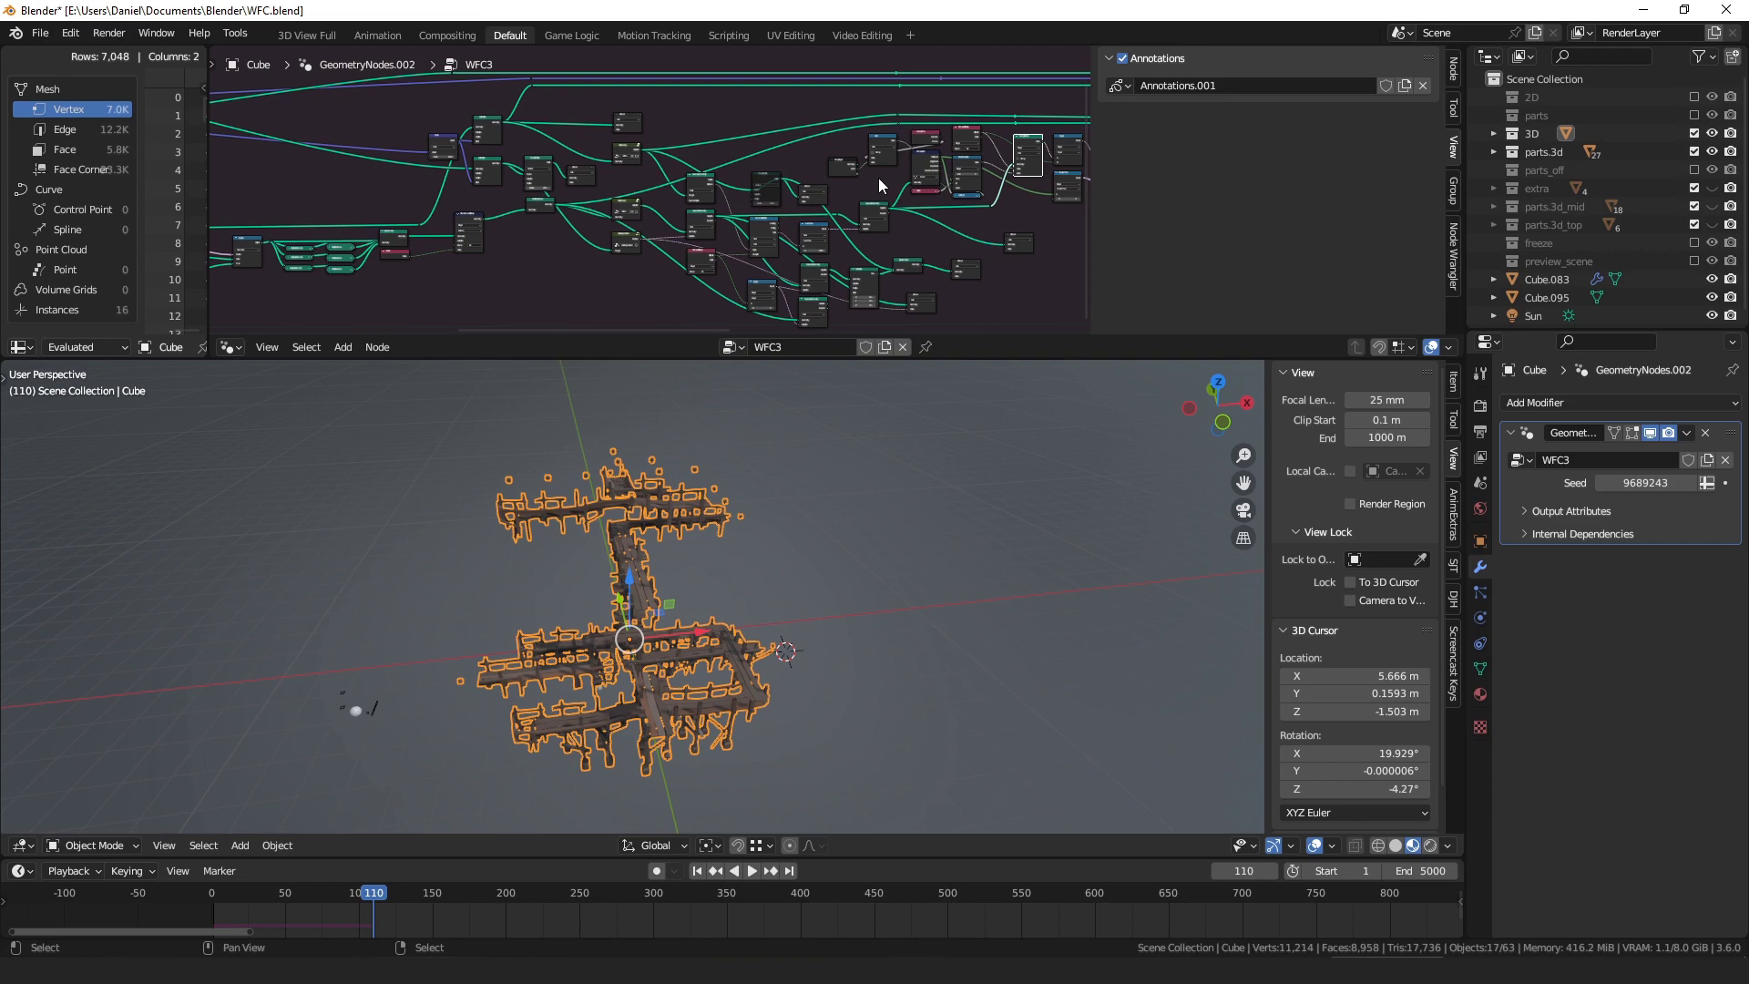
- Select the upper Set Position node that receives its offset from the Scale node
scroll(857, 175, "up", 6)
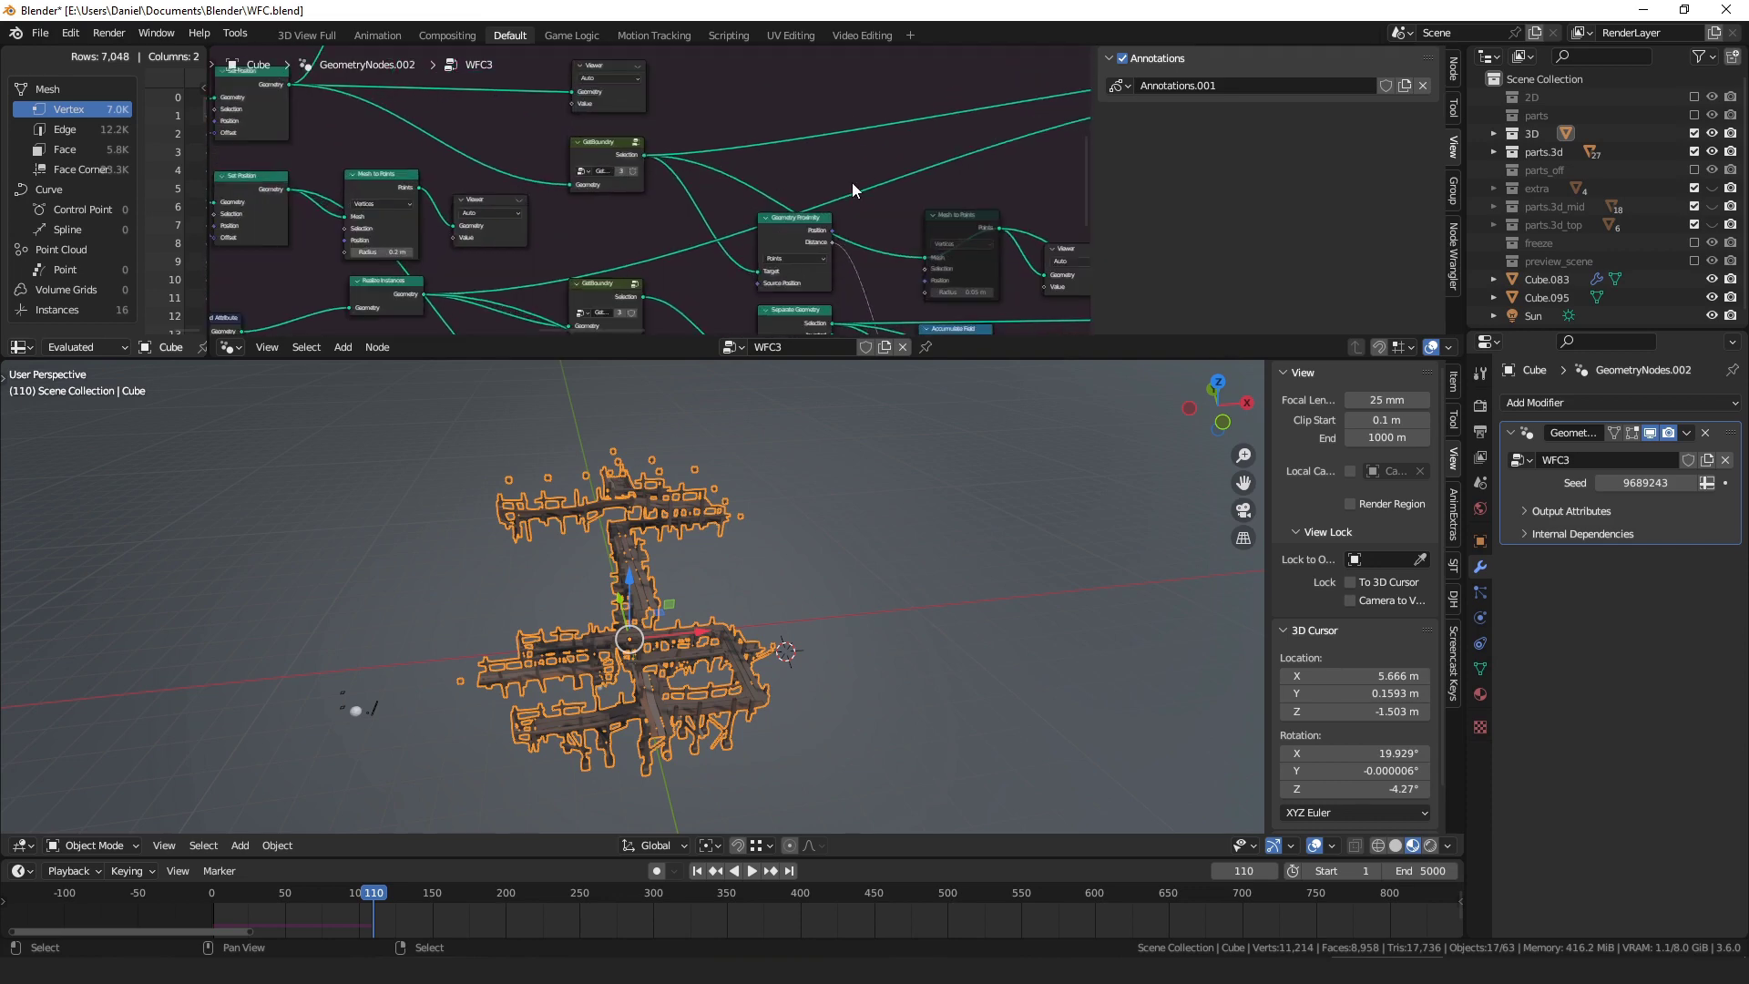
middle_click_drag(768, 167, 711, 190)
middle_click_drag(219, 139, 483, 179)
left_click_drag(467, 146, 468, 153)
- Step the simulation back and forth over its last few frames to observe parts being added, stopping at frame 109
middle_click_drag(771, 585, 783, 474)
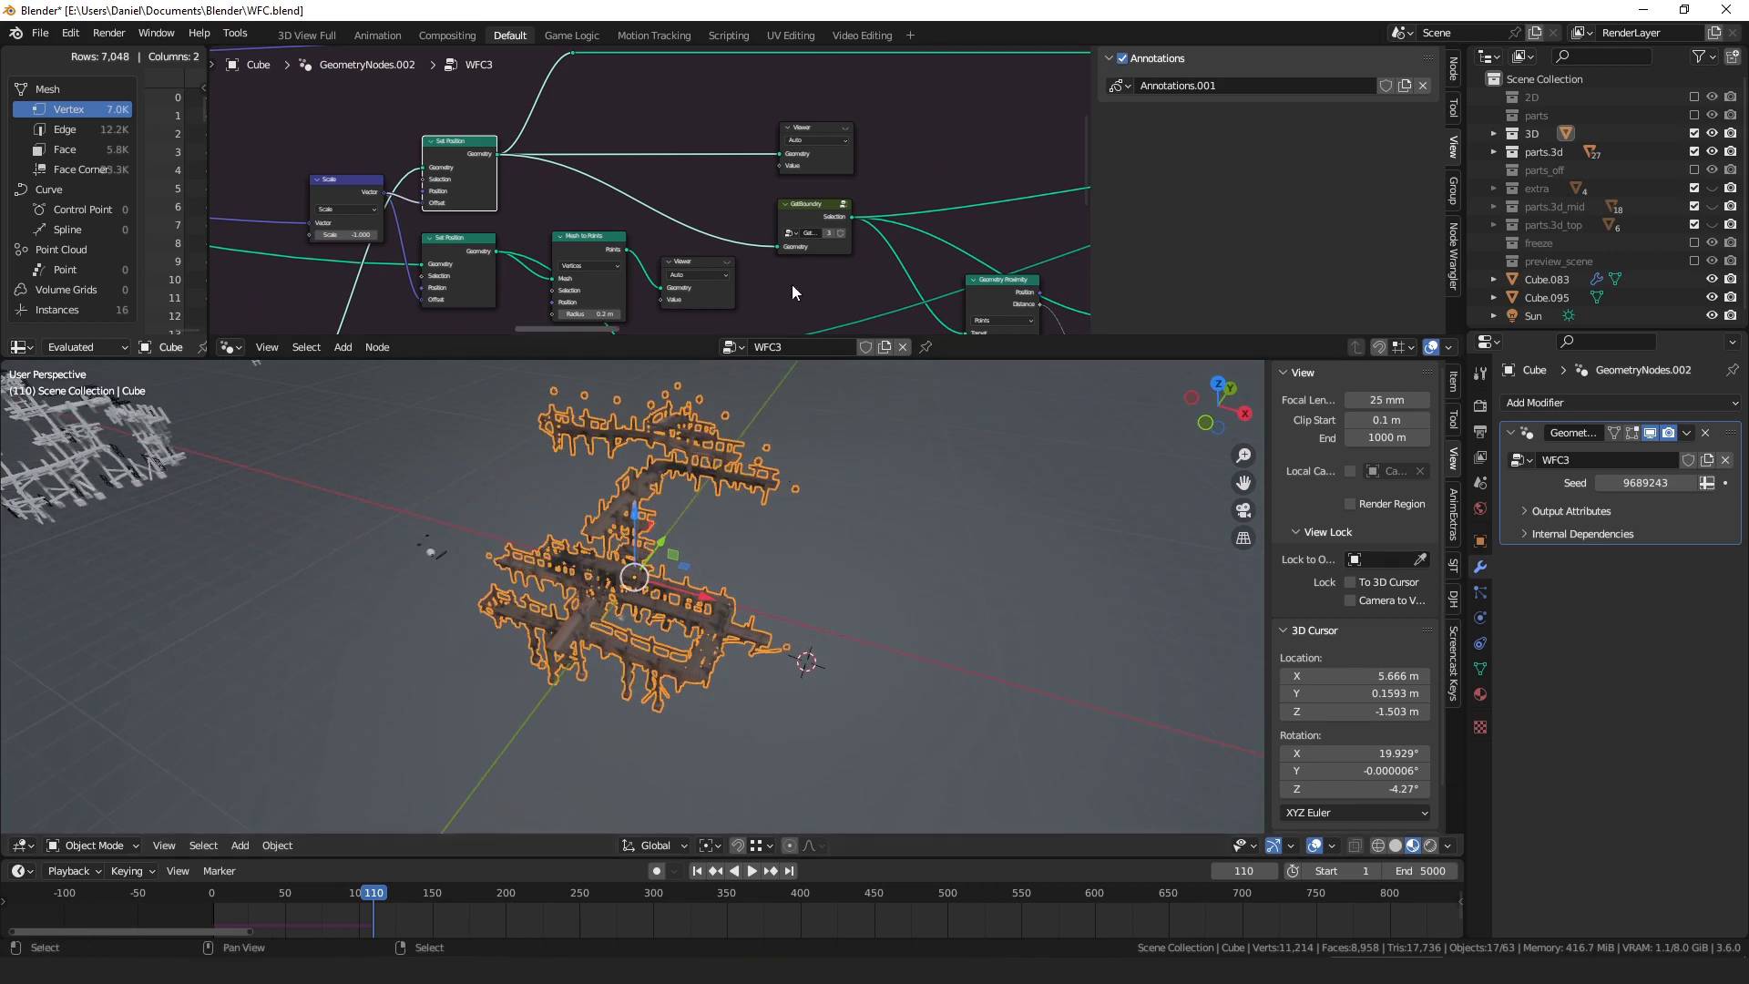
key("Left")
key("Right")
key("Left")
key("Right")
key("Left")
key("Left")
key("Left")
key("Left")
key("Right")
key("Right")
key("Right")
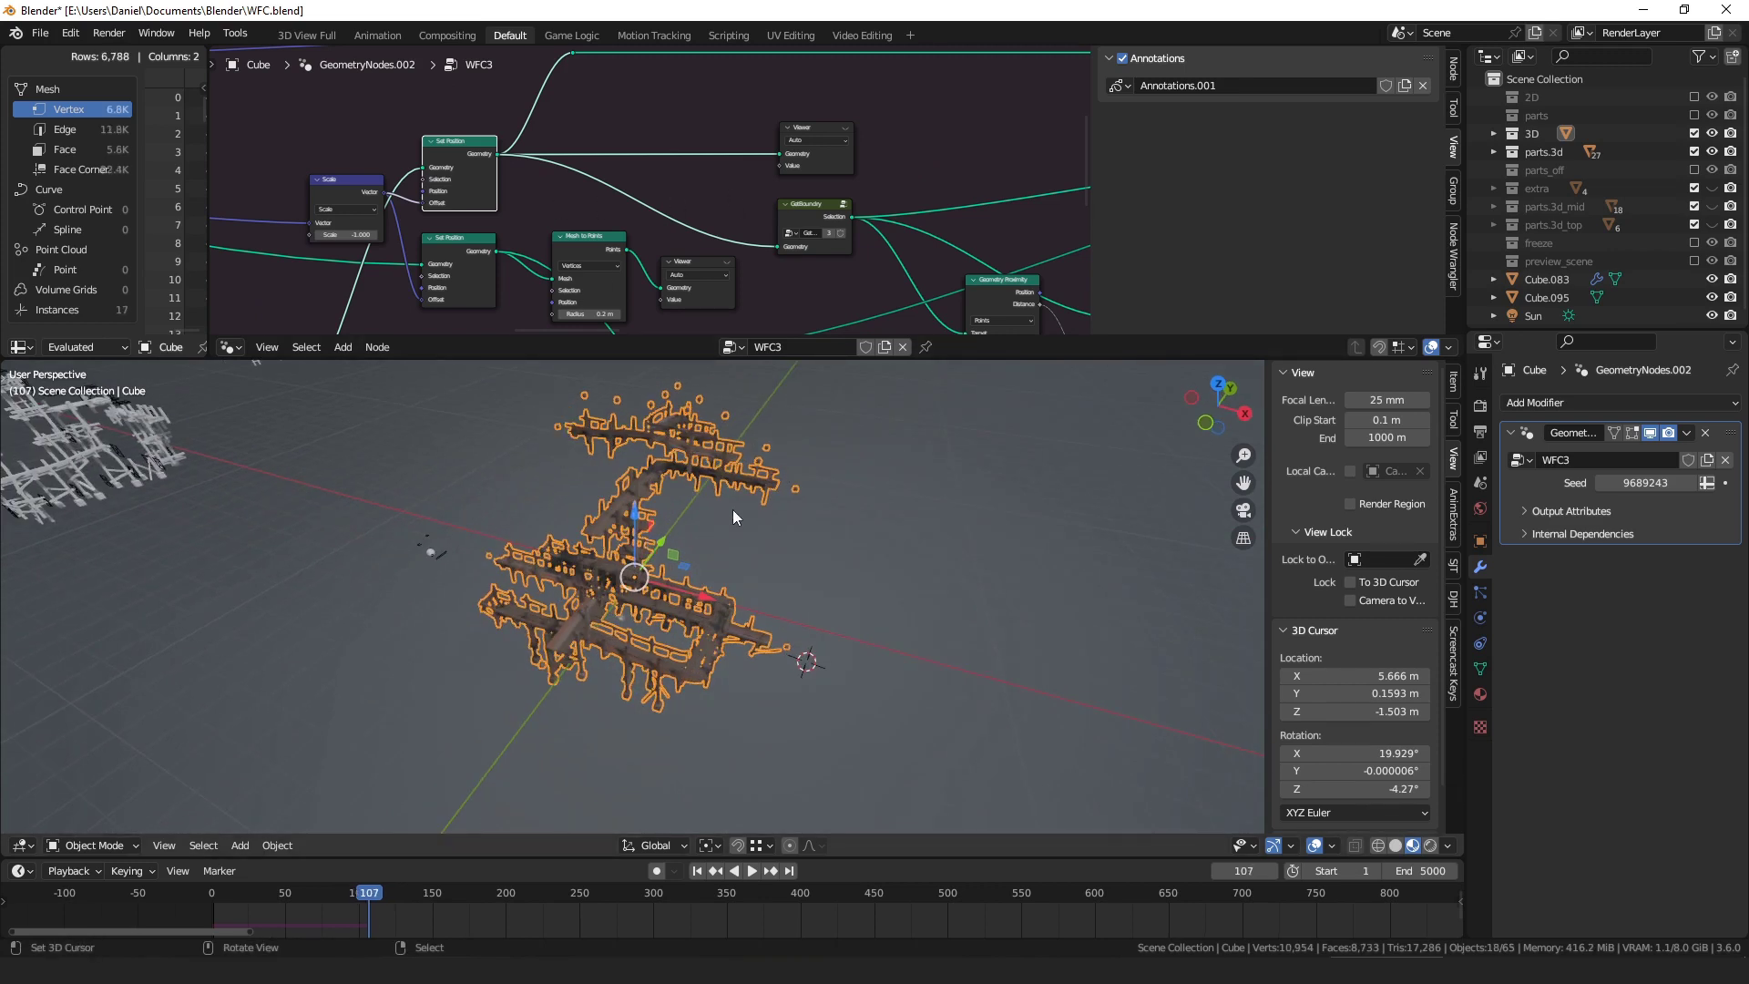
key("Left")
key("Right")
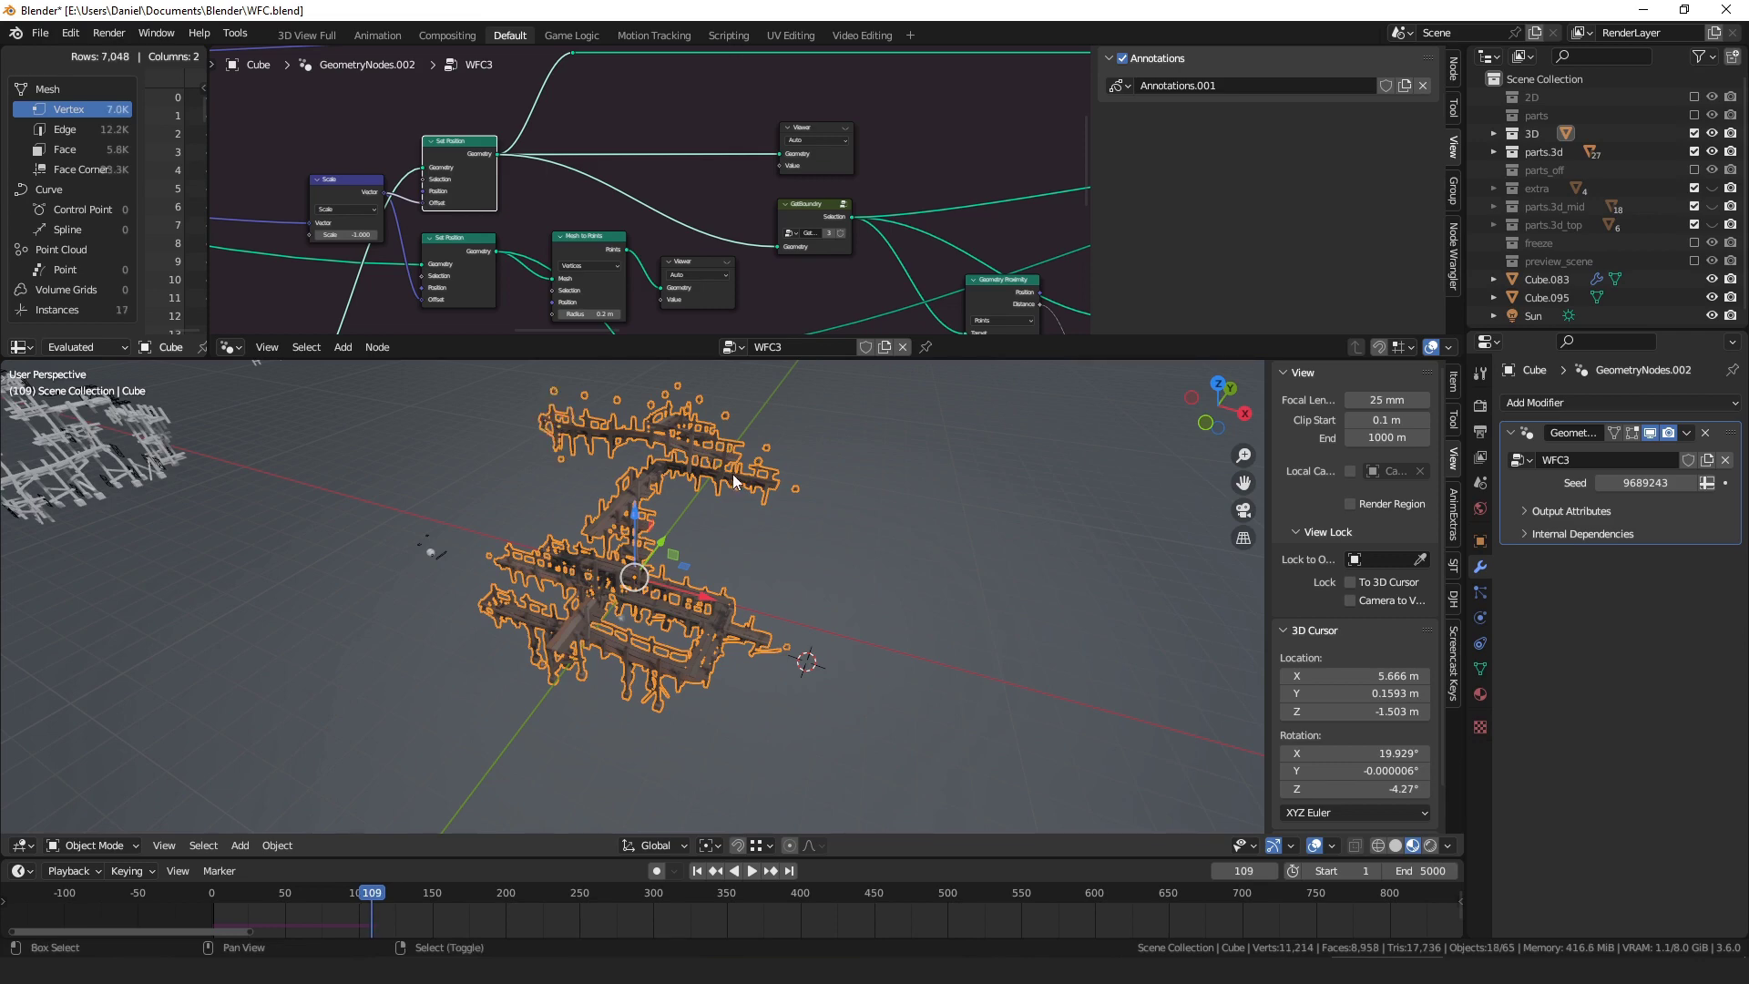
- Place the 3D cursor on the upper walkway near its open end and compare frames 108 and 109 there
middle_click_drag(732, 474, 789, 546, "shift")
left_click(624, 497)
middle_click_drag(628, 510, 761, 517)
scroll(729, 560, "up", 4)
middle_click_drag(555, 547, 740, 576, "shift")
key("Left")
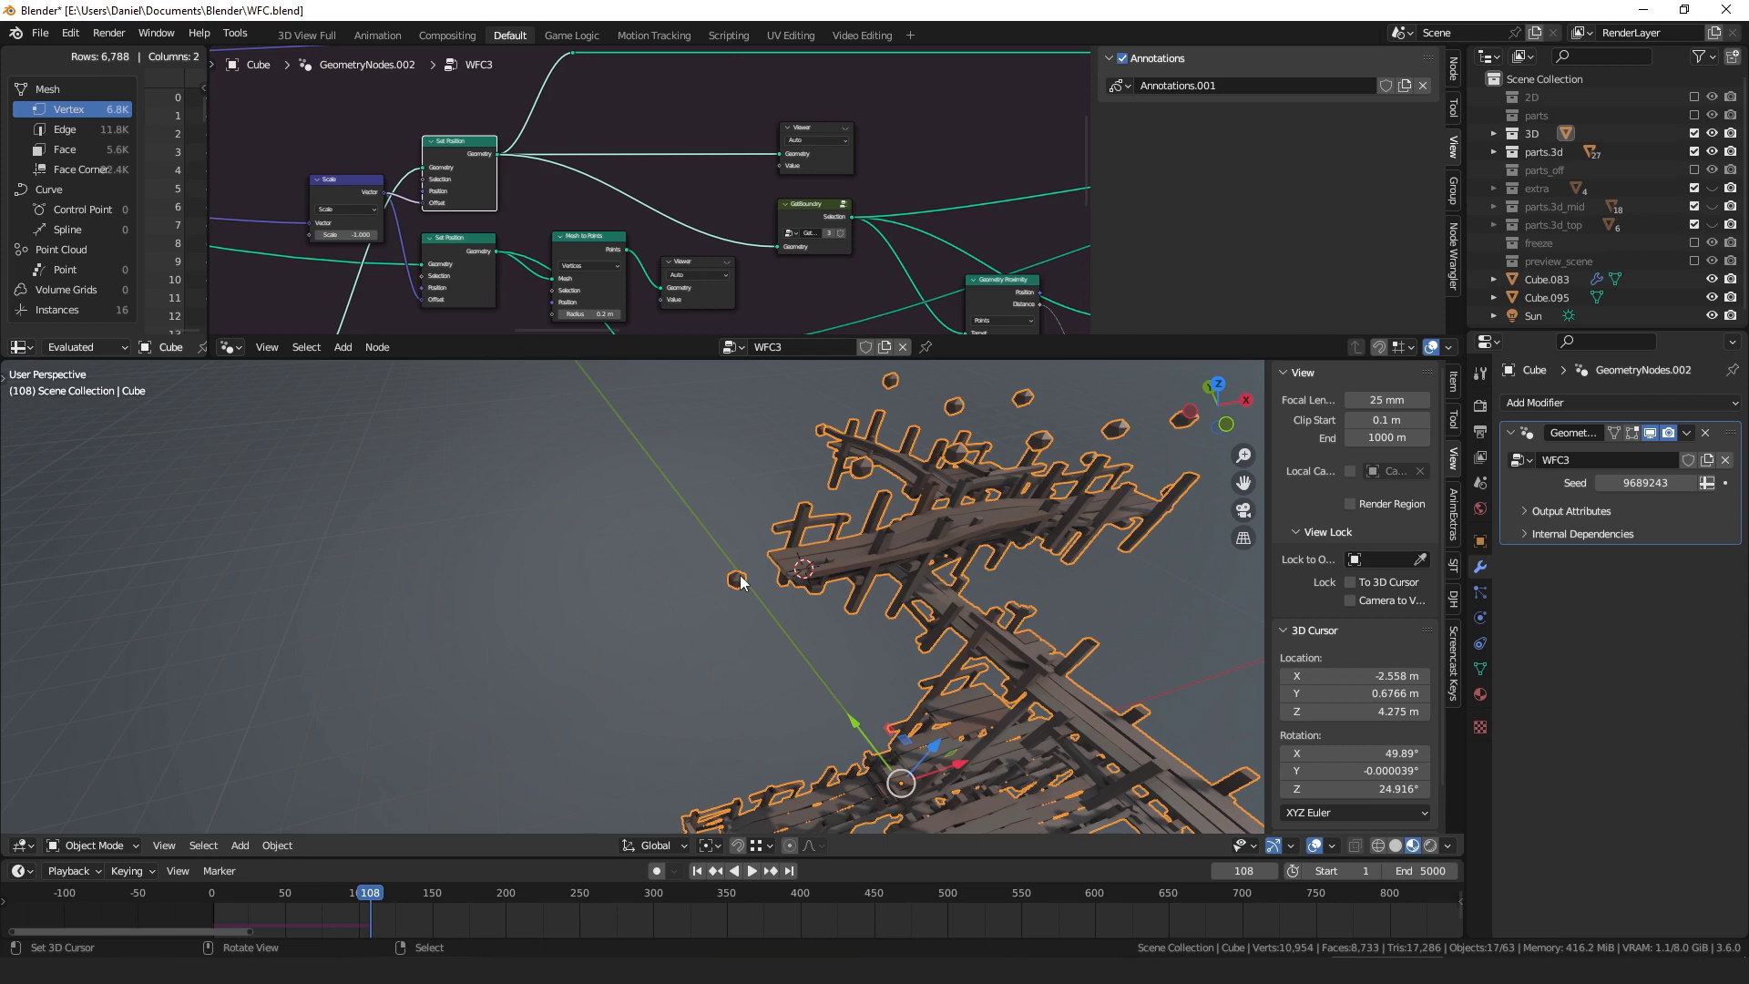
key("Right")
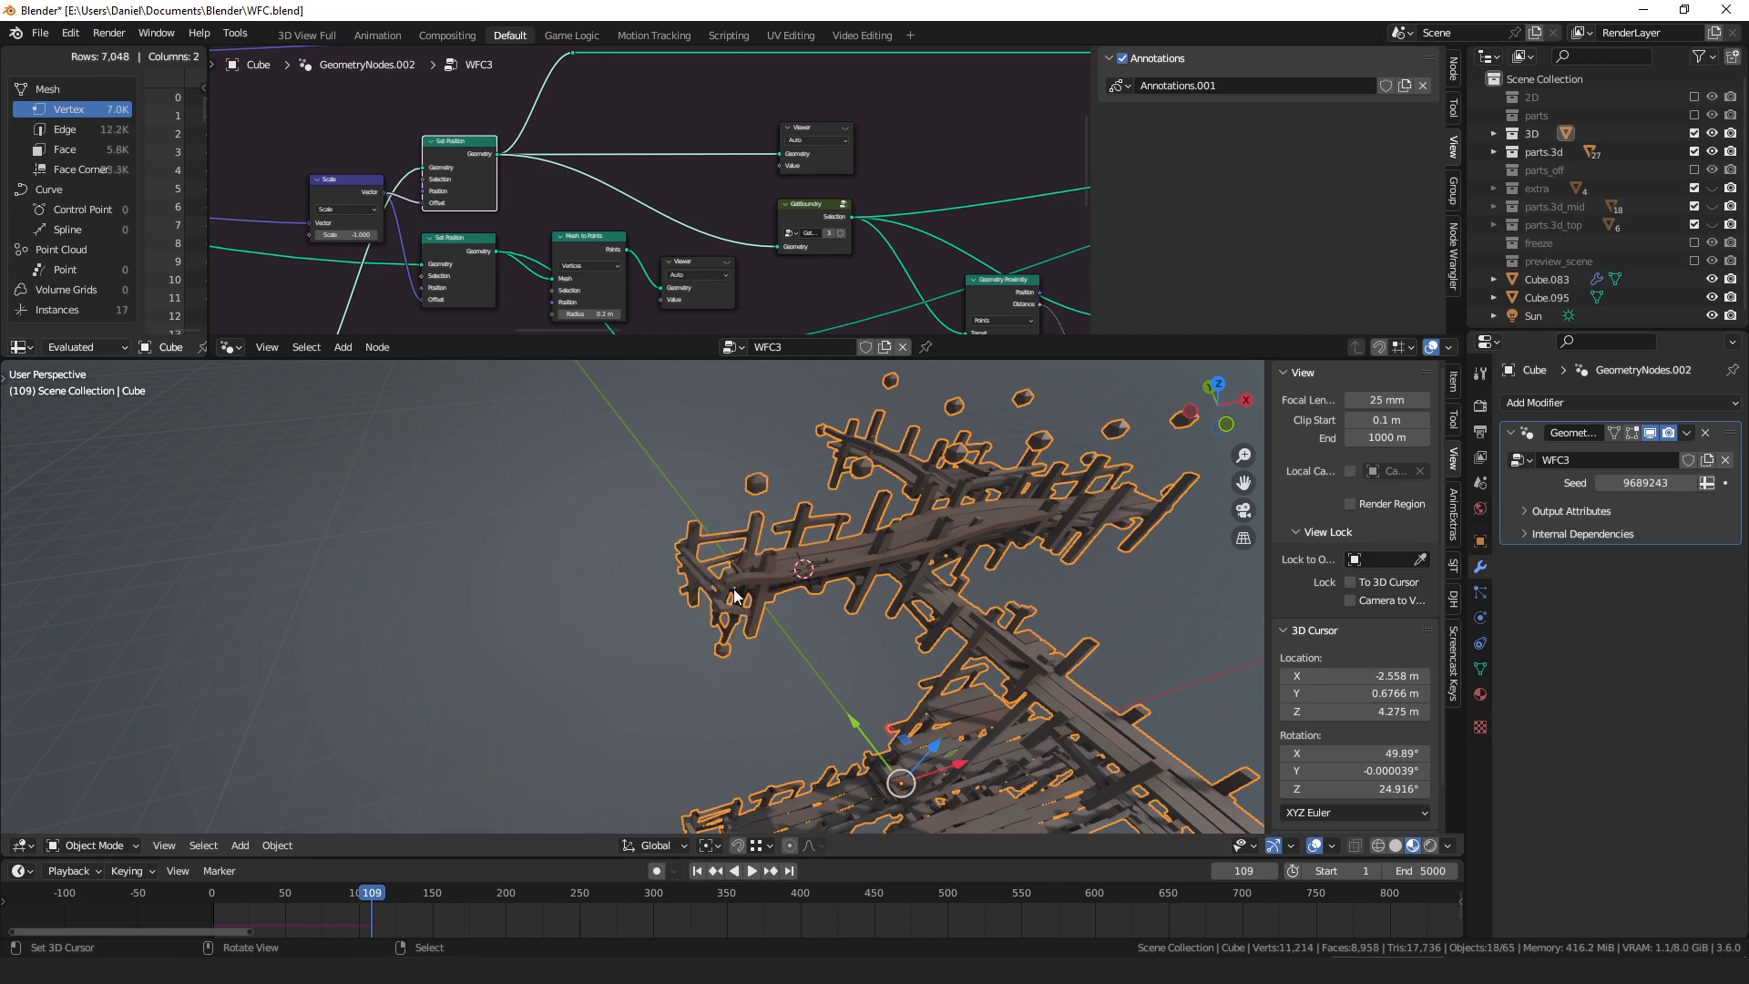
- Activate the Viewer node attached to the upper Set Position node to preview its geometry in the viewport
left_click(829, 133)
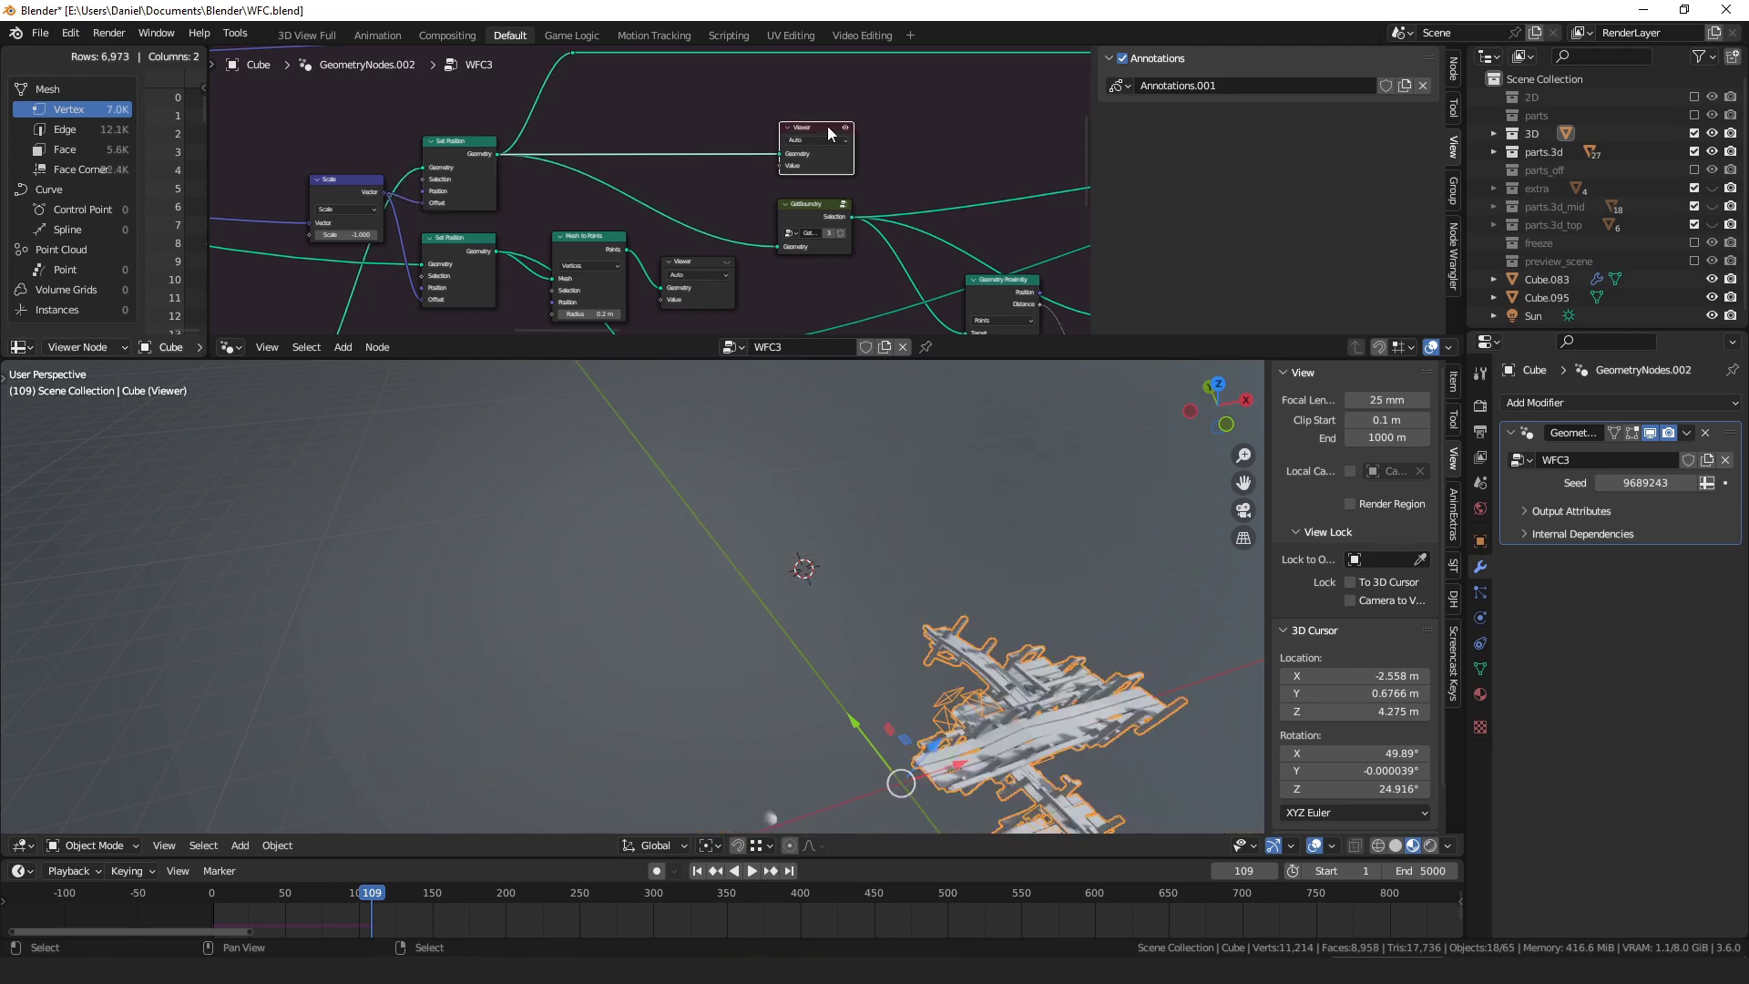
middle_click_drag(895, 577, 656, 584)
scroll(707, 476, "up", 4)
middle_click_drag(510, 500, 540, 530, "shift")
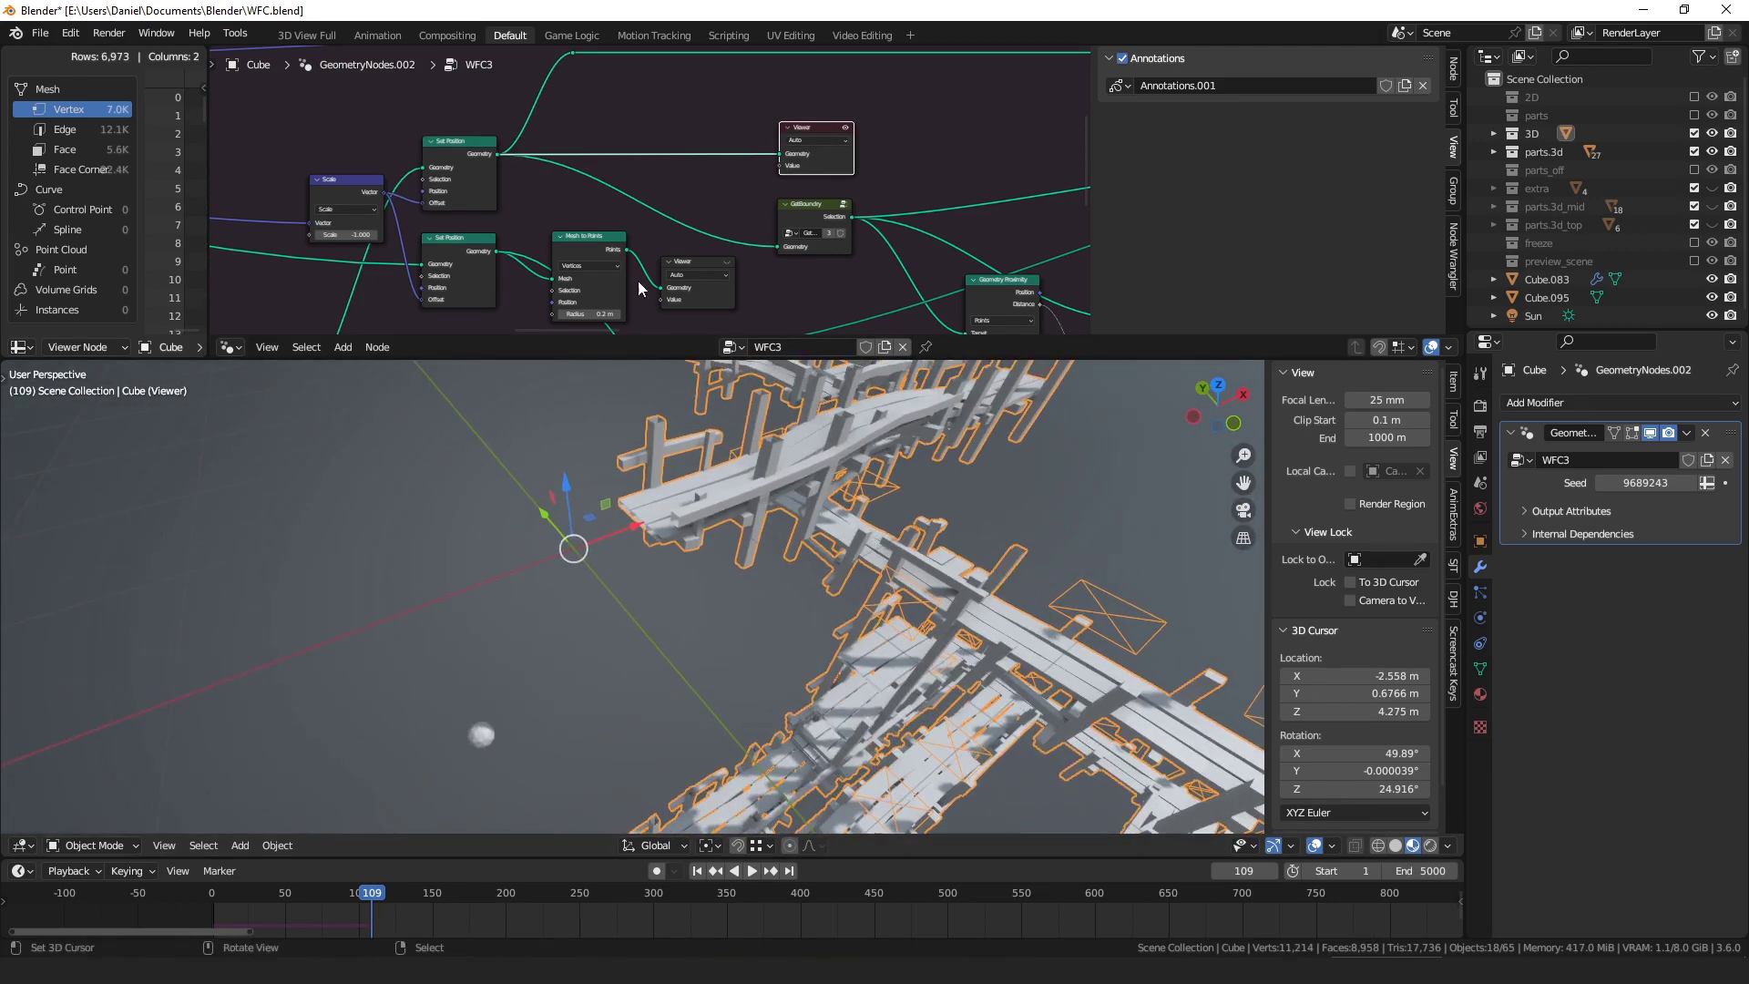
- Move the Viewer beyond the upper GetBoundry node and connect GetBoundry's Selection output to the Viewer's Geometry input
scroll(697, 177, "down", 2)
left_click_drag(763, 101, 753, 100)
scroll(791, 142, "up", 1)
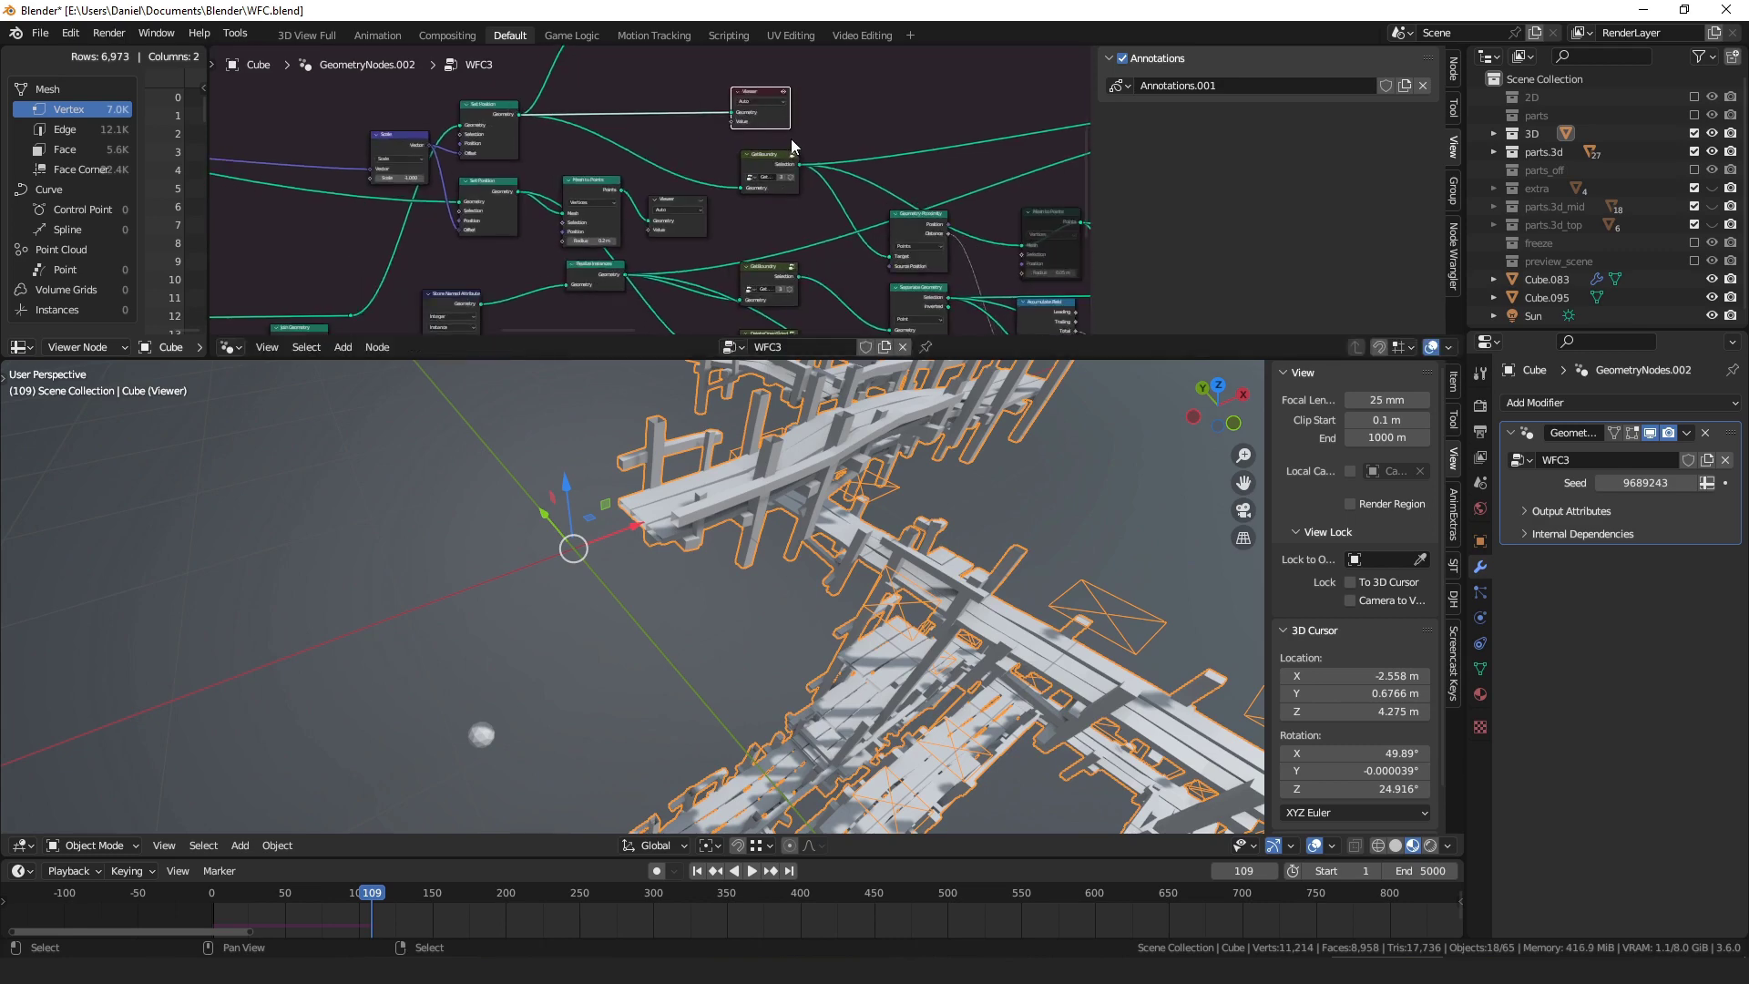
middle_click_drag(791, 146, 671, 190)
left_click_drag(656, 196, 649, 193)
scroll(650, 201, "up", 3)
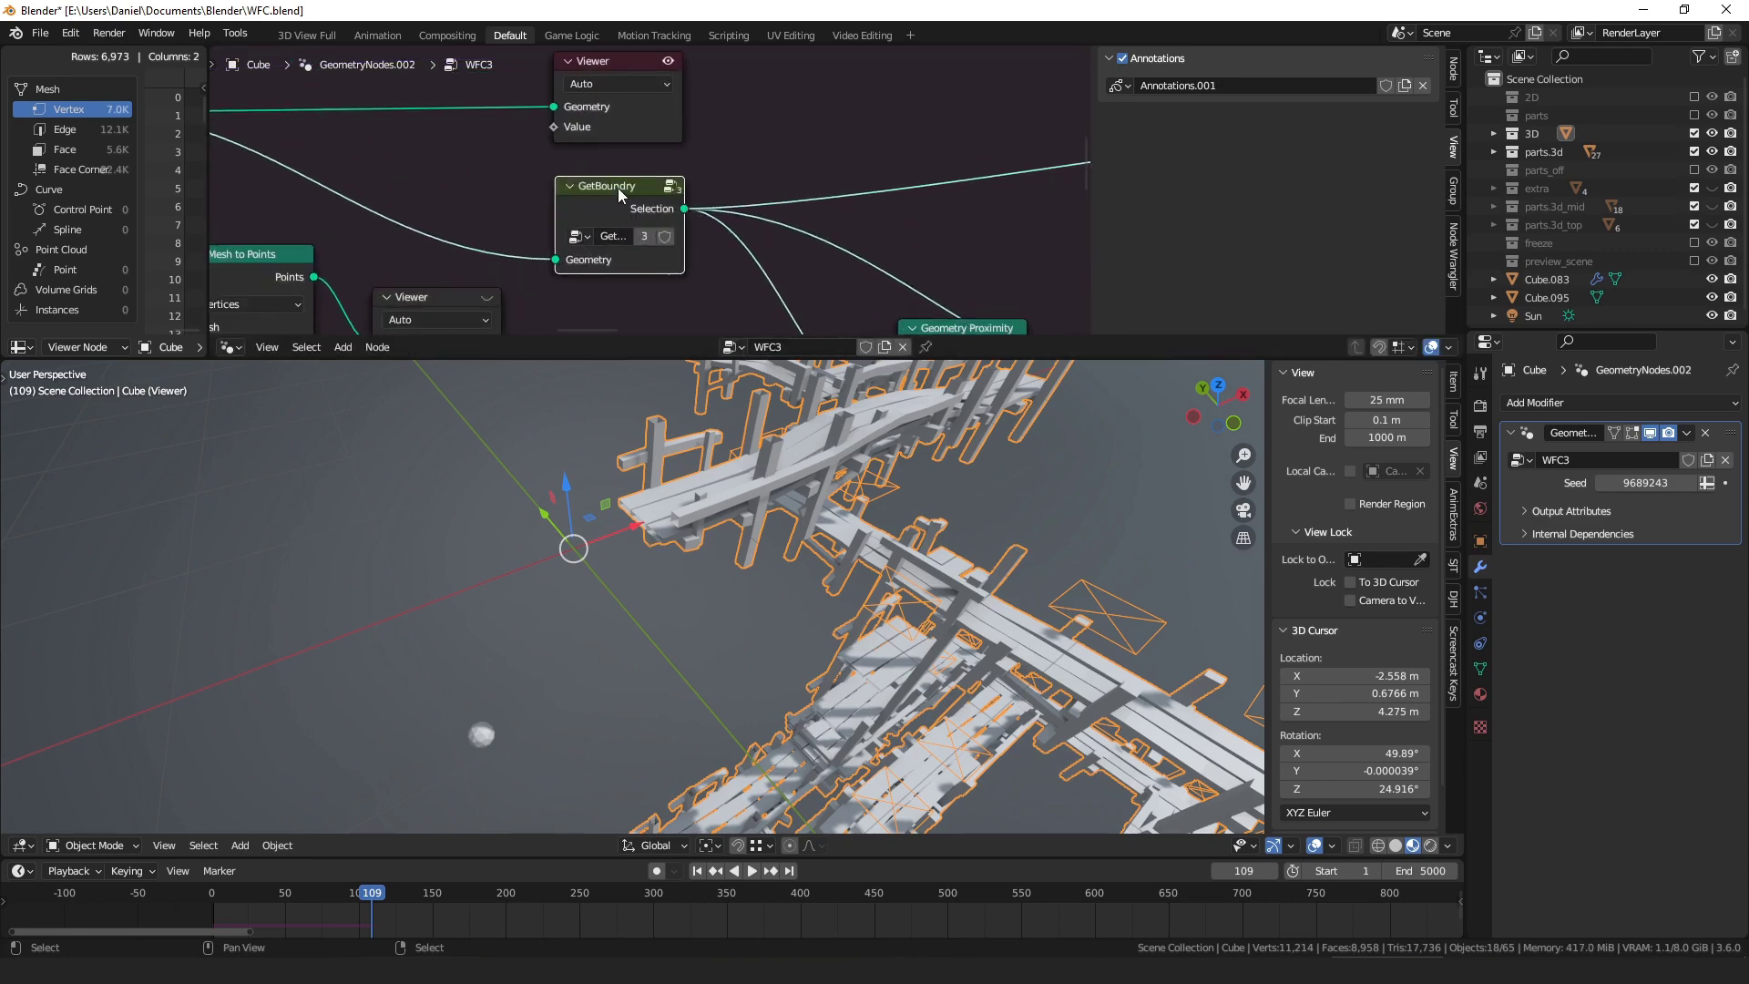
left_click_drag(621, 54, 888, 61)
left_click_drag(680, 206, 818, 101)
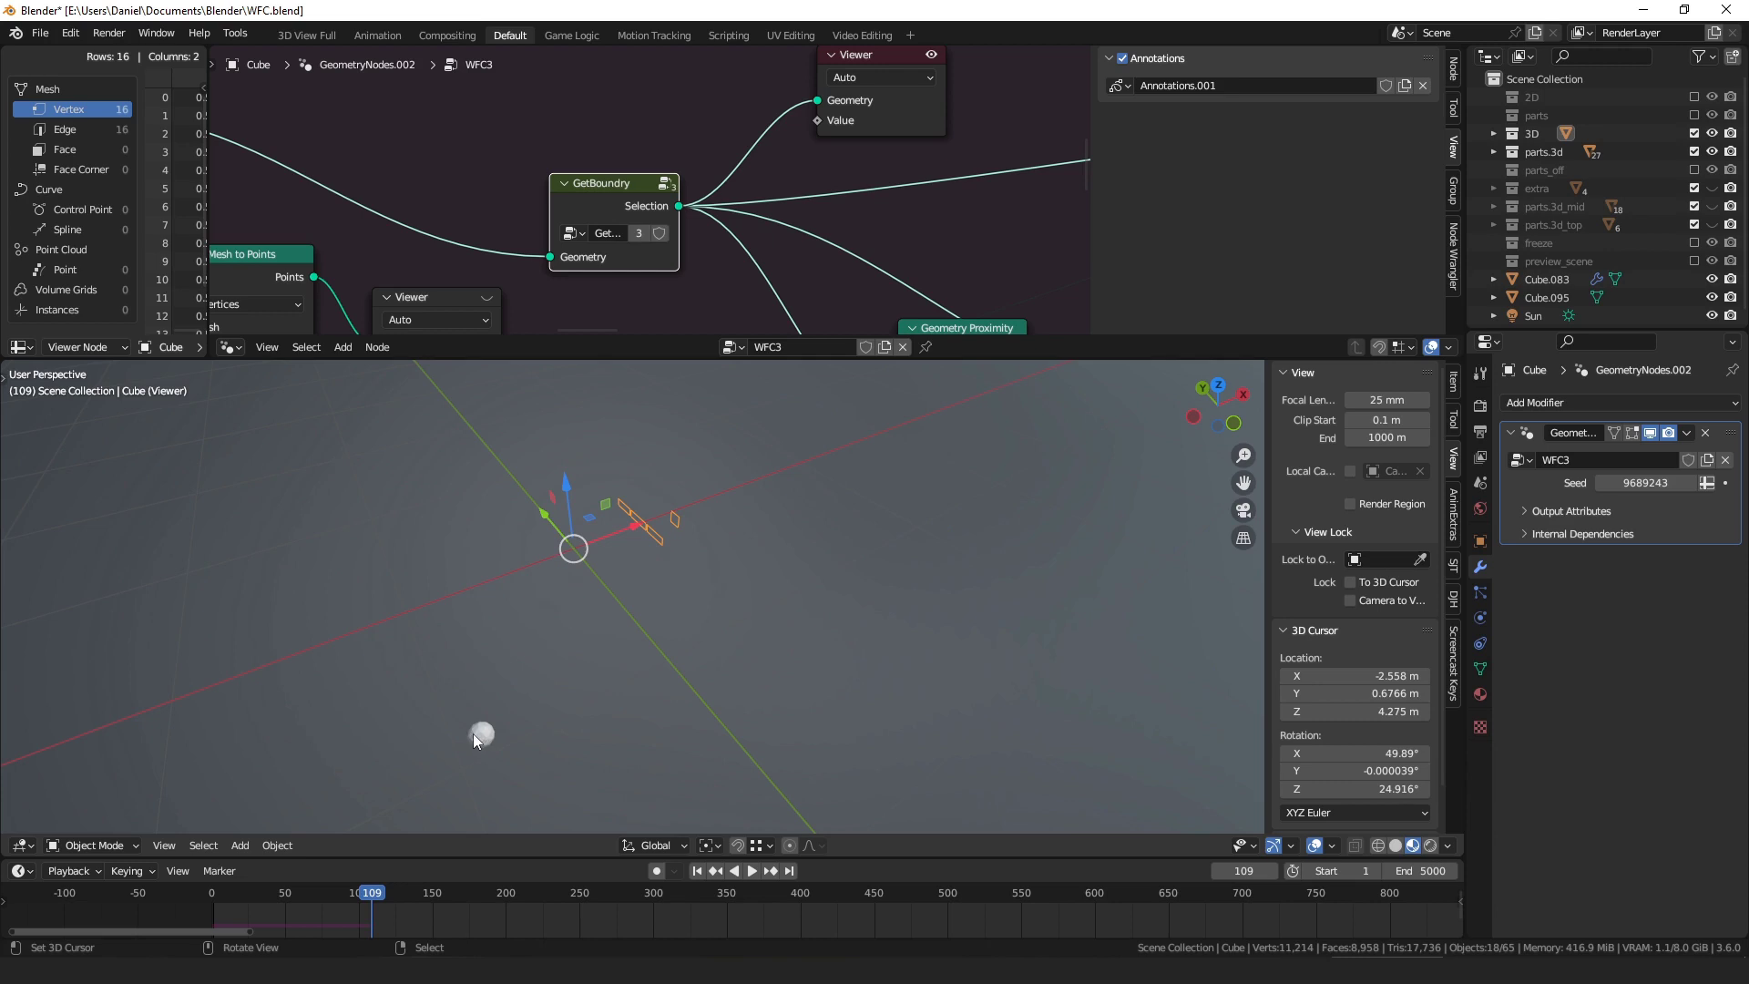
scroll(467, 733, "down", 1)
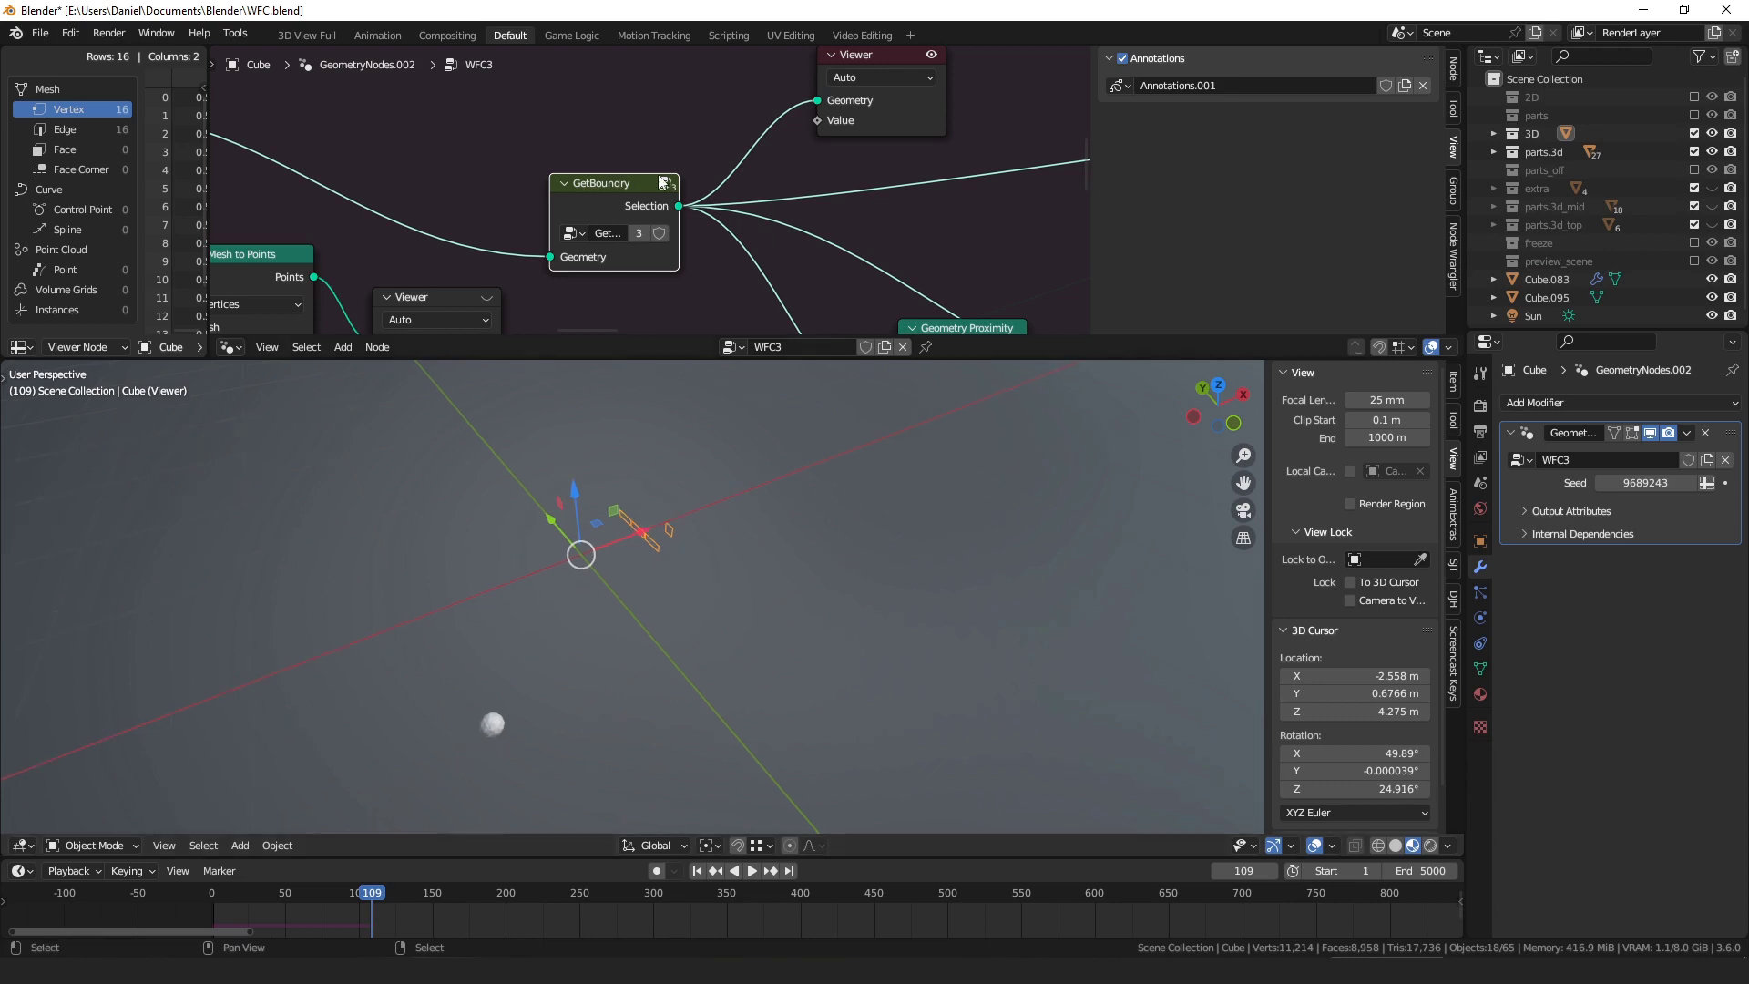
- Step the simulation back to frame 77 and examine the outlines previewed from the upper GetBoundry node
left_click_drag(625, 189, 614, 184)
scroll(614, 187, "down", 2)
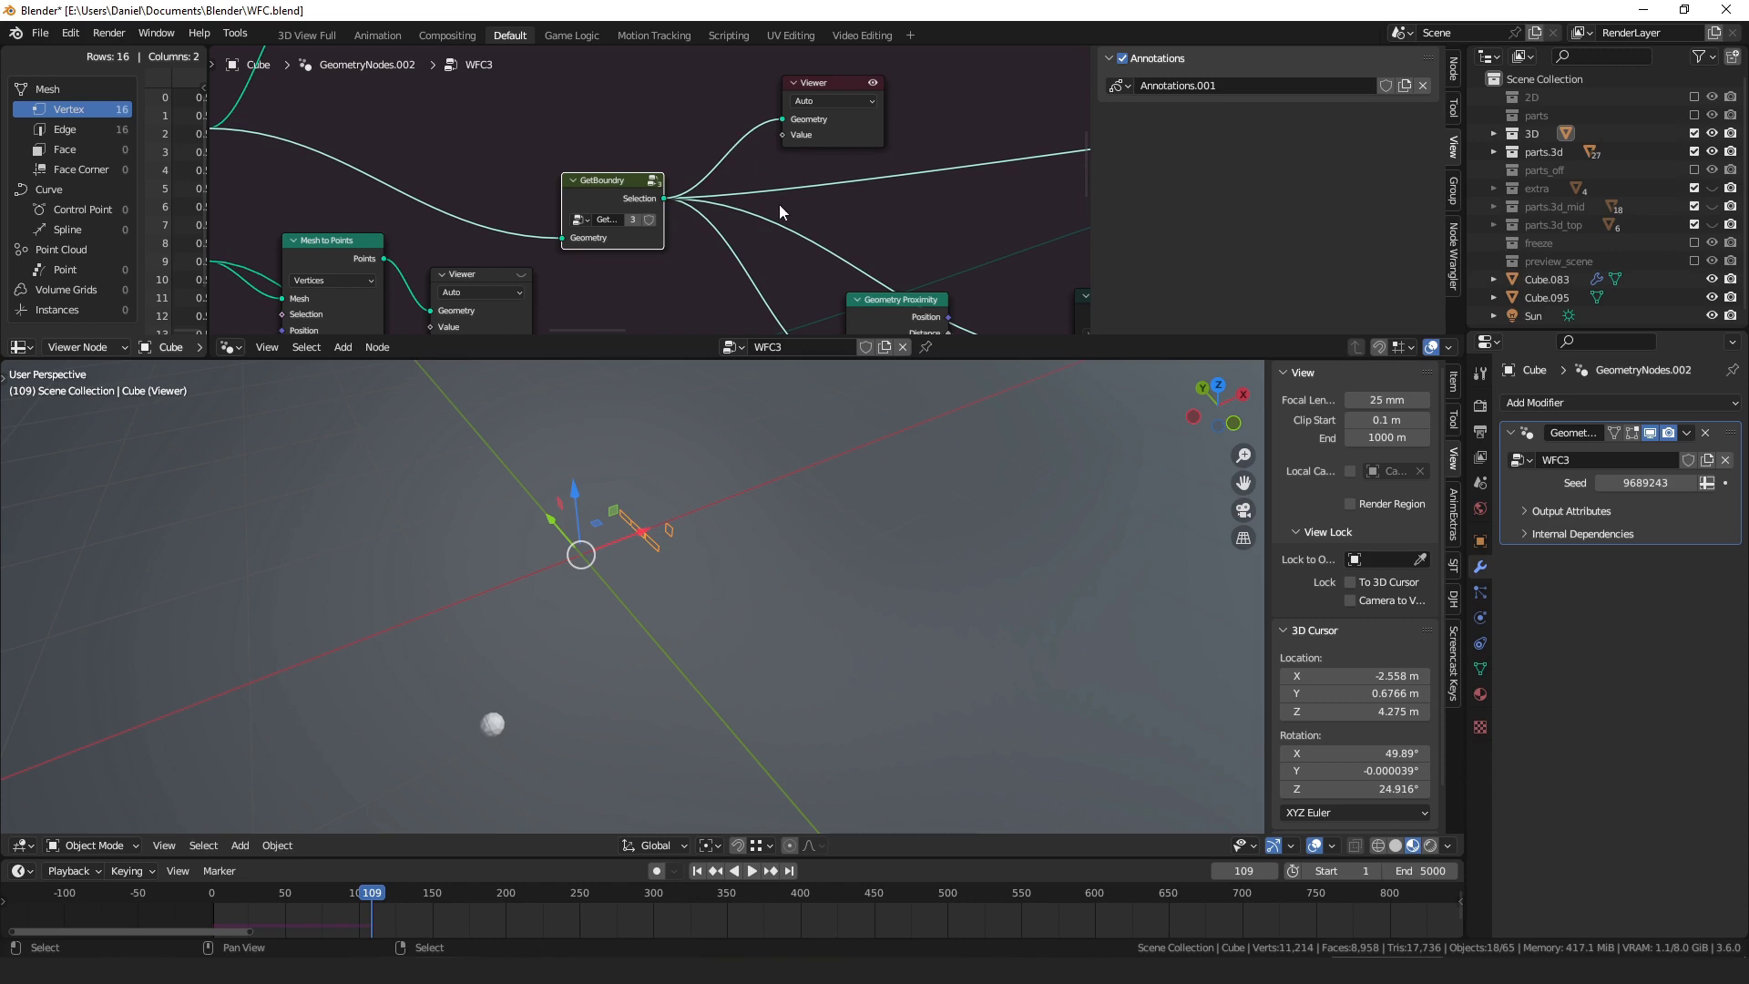
key("Left")
key("Left")
key("Left")
key("Left")
key("Left")
key("Left")
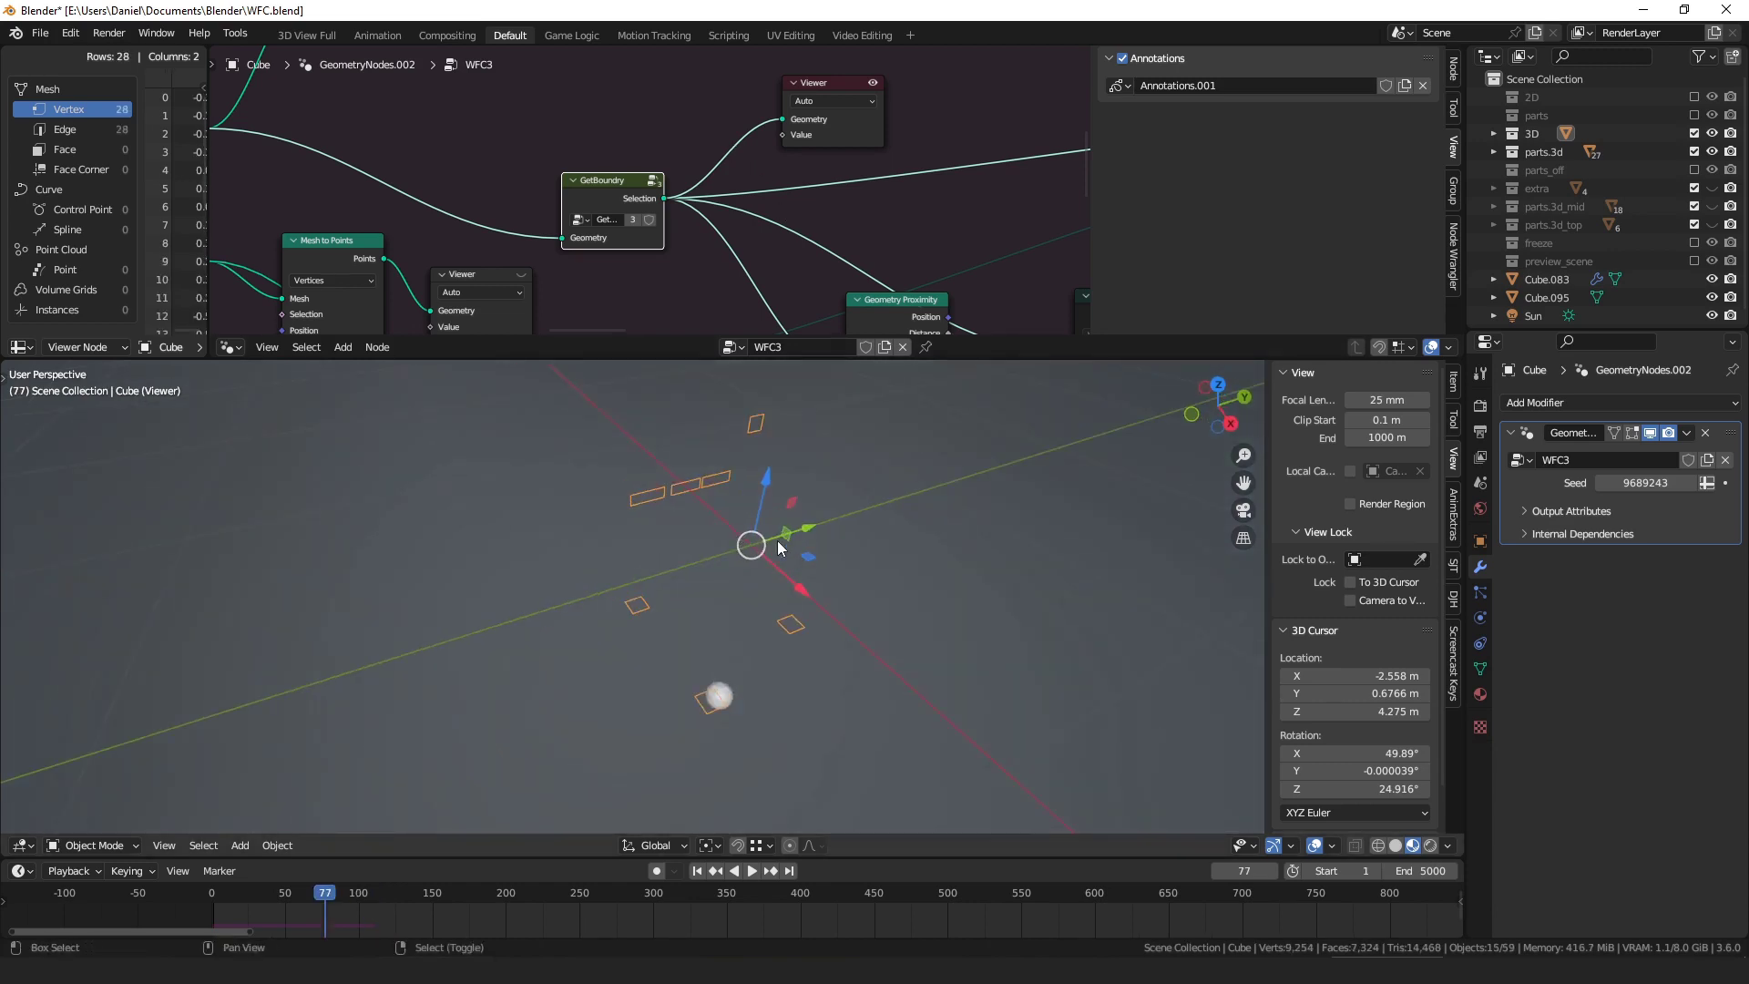
middle_click_drag(779, 547, 731, 494)
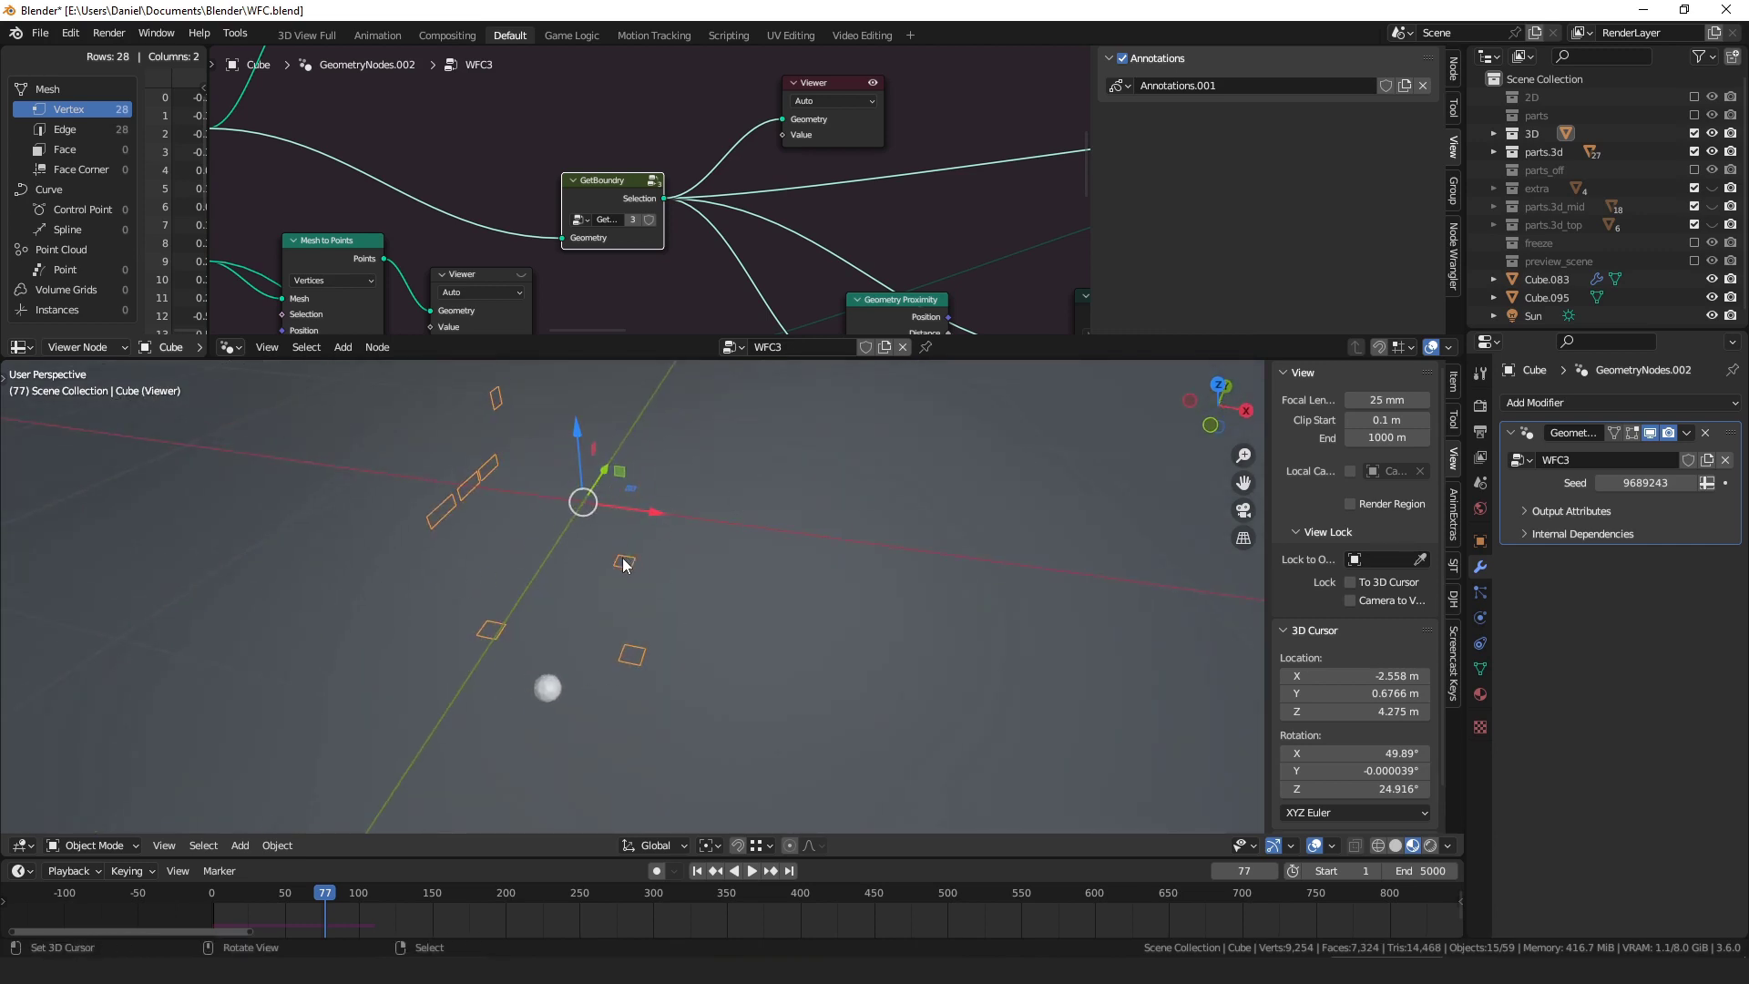
middle_click_drag(628, 564, 571, 492)
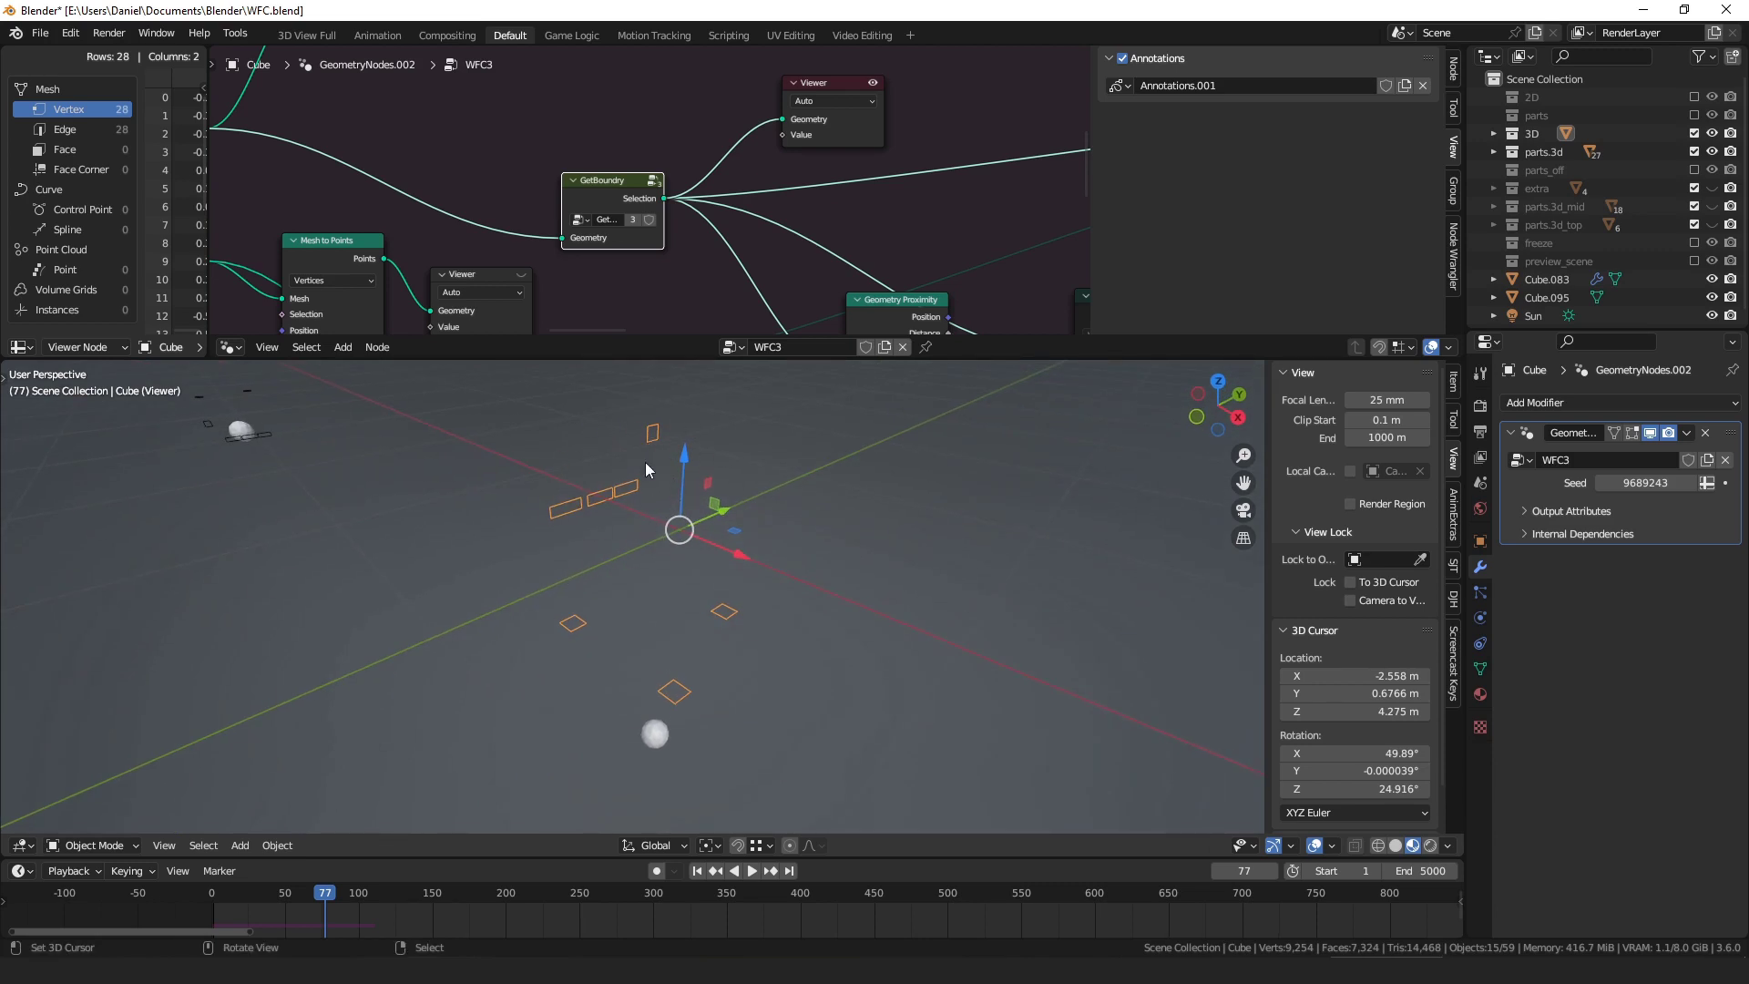
- Add a Viewer node fed by the Realize Instances node's Geometry output and inspect the previewed parts
scroll(683, 197, "down", 8)
middle_click_drag(688, 268, 679, 165)
scroll(526, 187, "up", 3)
left_click_drag(438, 177, 414, 191)
middle_click_drag(482, 213, 480, 164)
left_click_drag(447, 135, 507, 274)
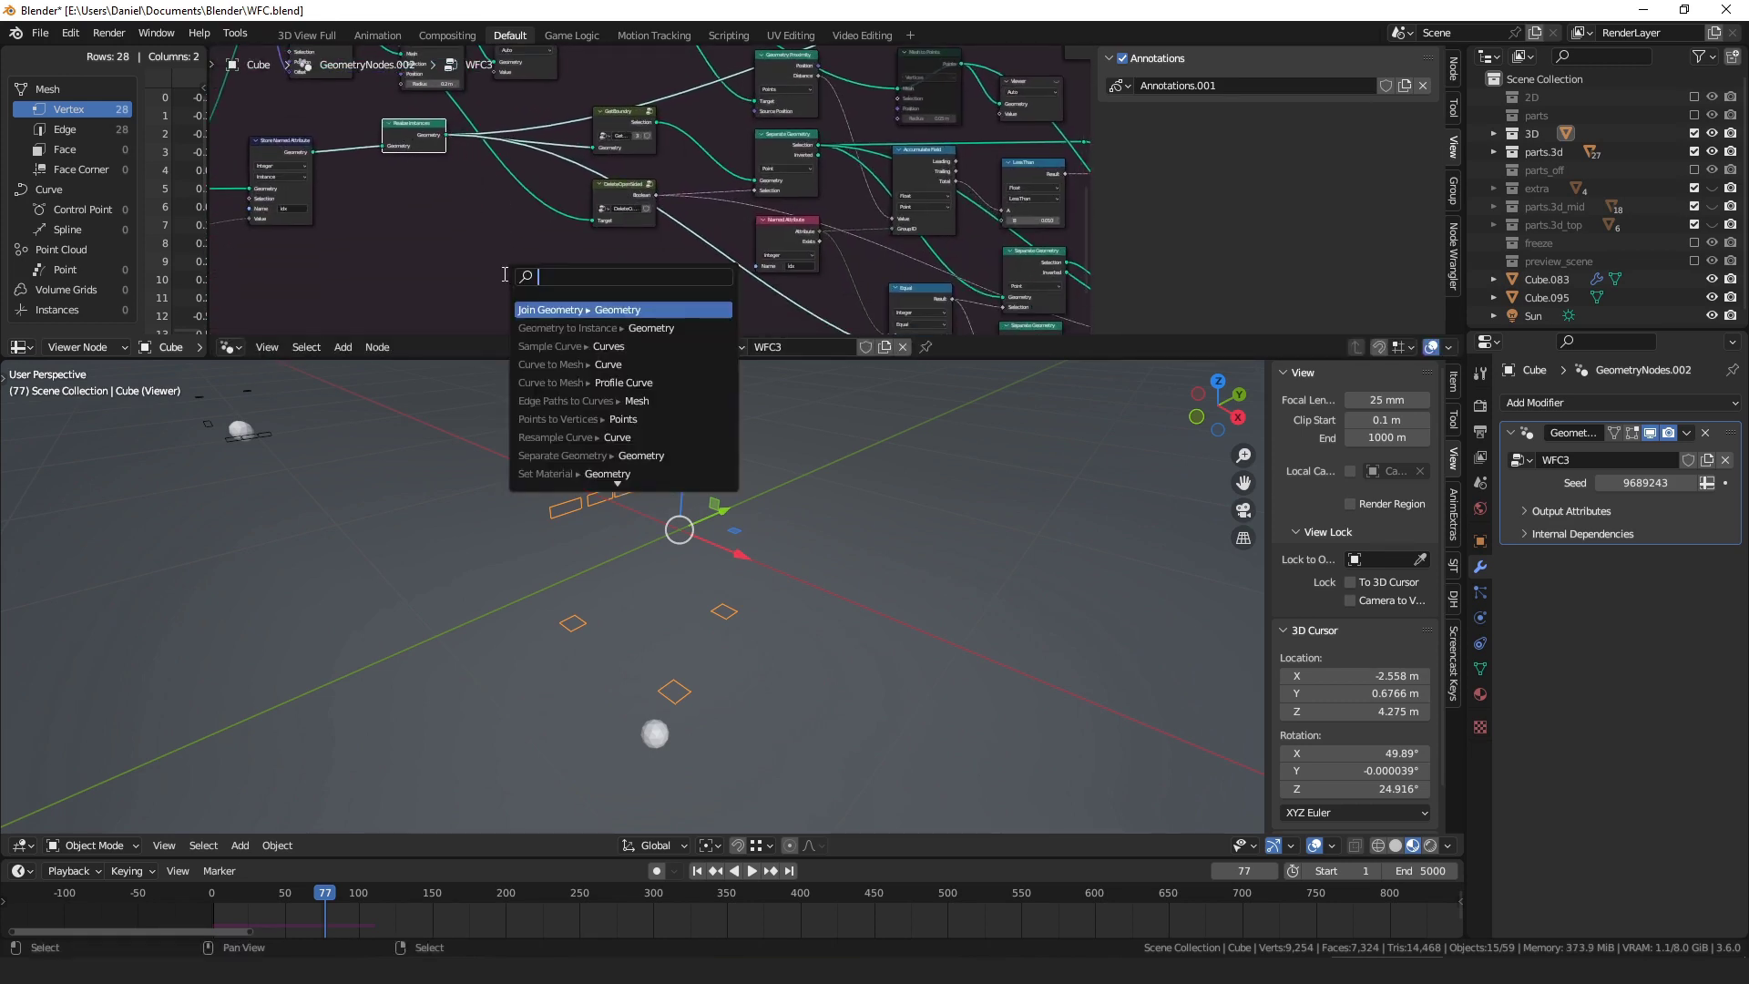
type("view")
key("Return")
mouse_move(784, 574)
middle_mouse_down()
mouse_move(829, 596)
mouse_move(658, 539)
mouse_move(805, 582)
middle_mouse_up()
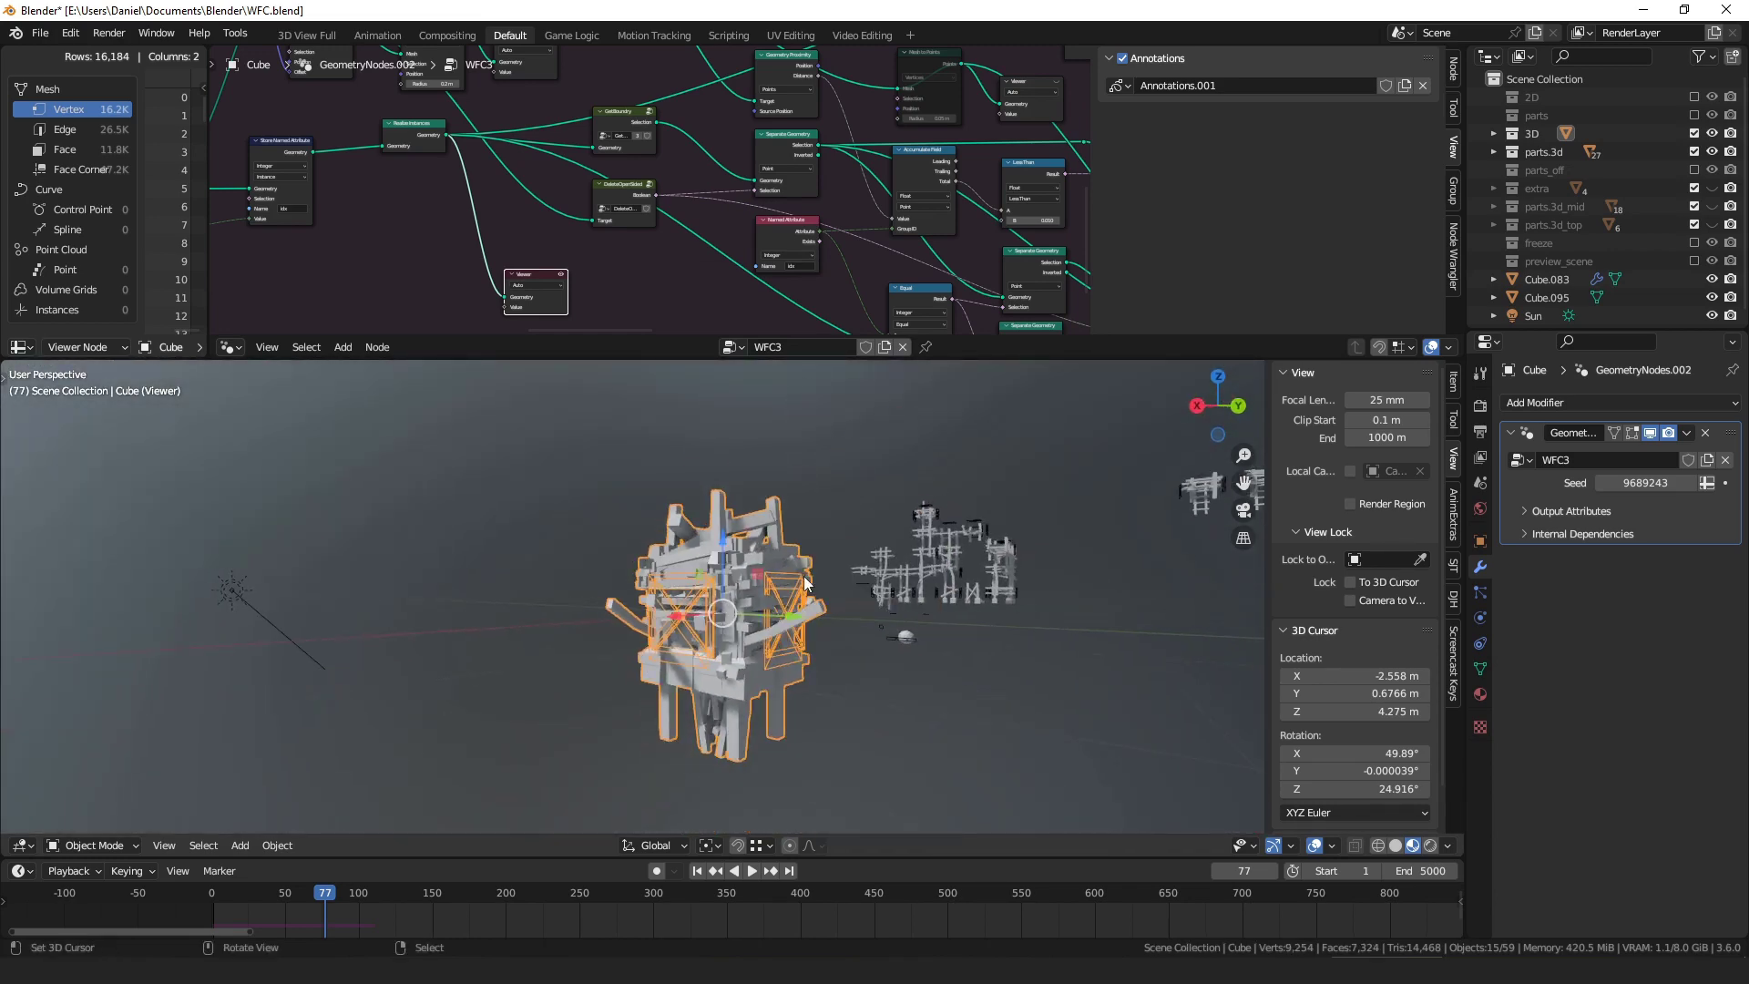
- Reposition the new Viewer, feed it from the lower GetBoundry node's Selection output, and inspect the boundary faces from several angles
scroll(615, 287, "up", 2)
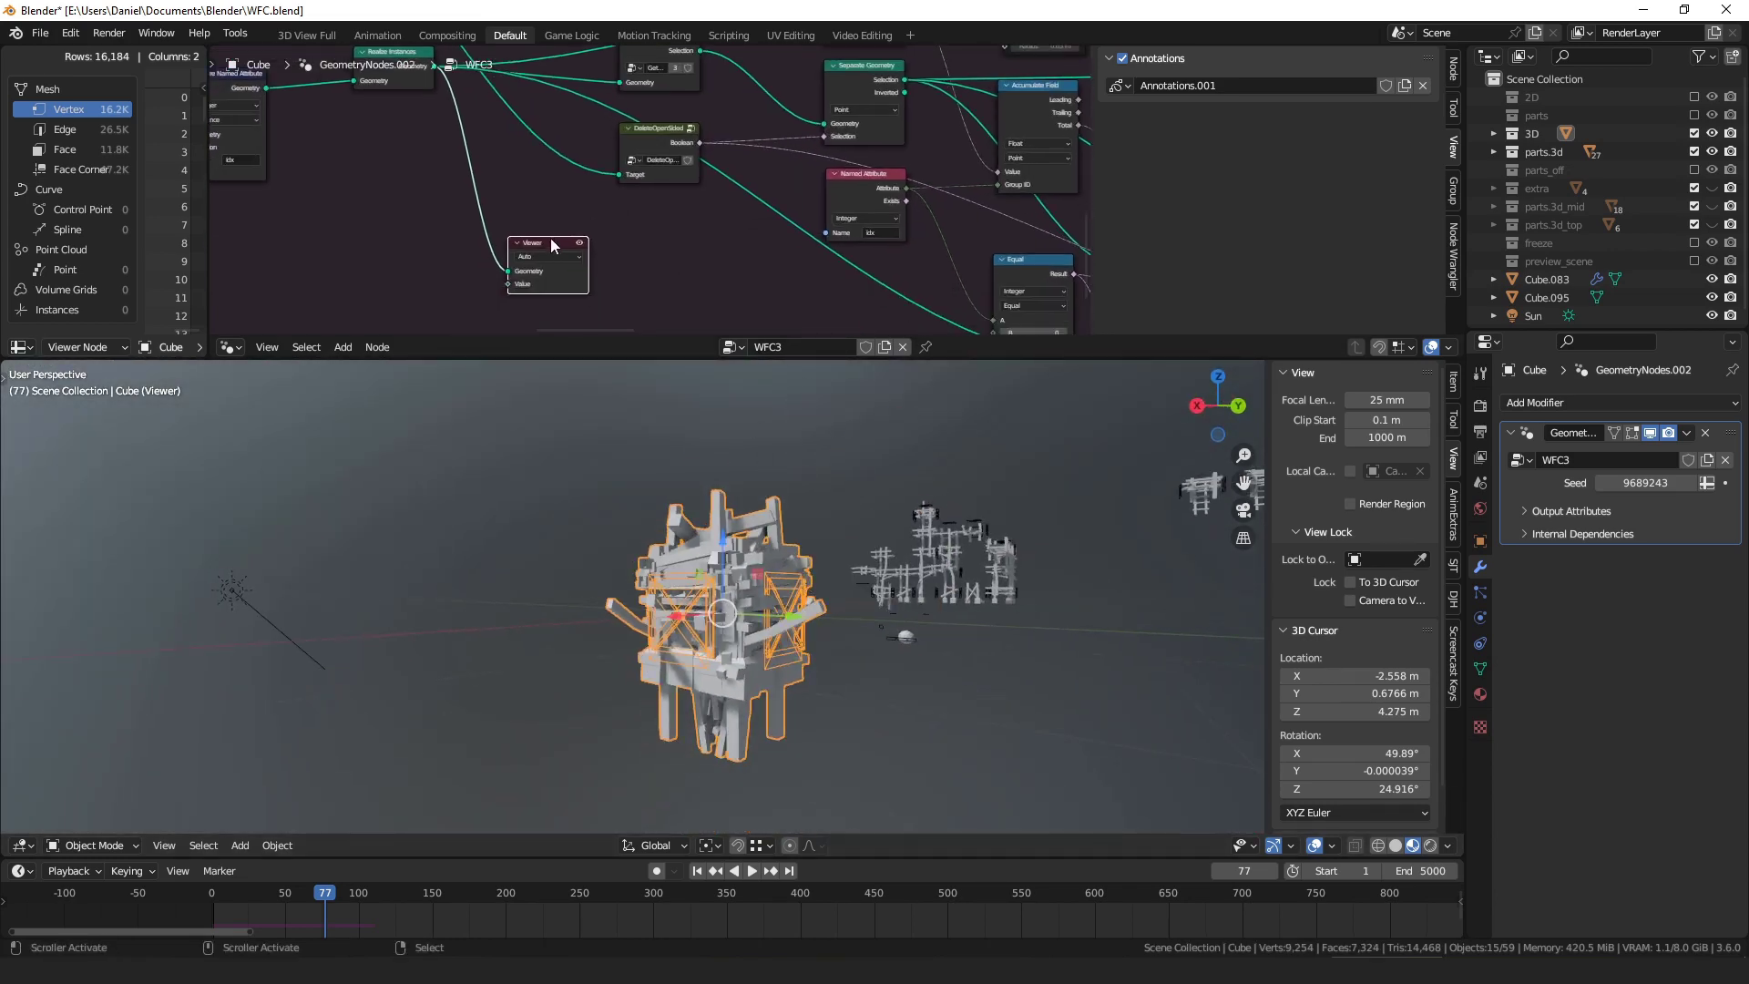
left_click_drag(551, 246, 575, 224)
middle_click_drag(621, 180, 615, 247)
left_click_drag(696, 118, 574, 271)
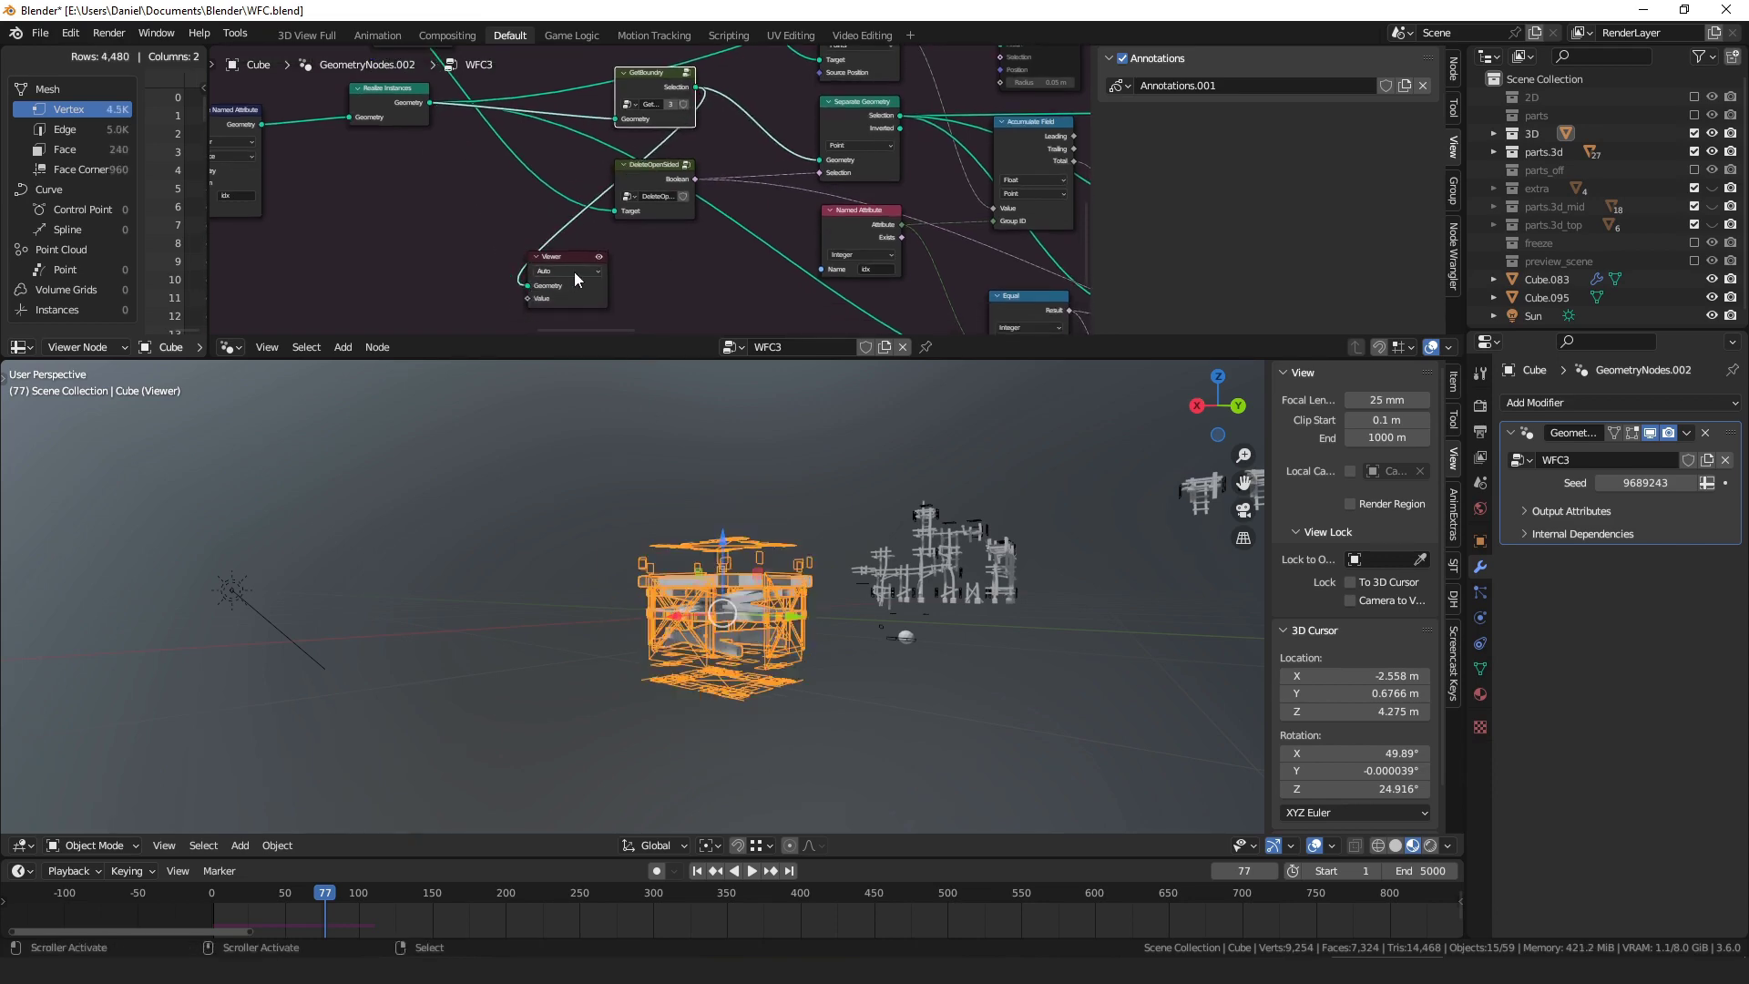
middle_click_drag(665, 583, 869, 576)
scroll(582, 549, "up", 6)
middle_click_drag(582, 549, 596, 495)
scroll(500, 539, "down", 3)
middle_click_drag(502, 545, 807, 564)
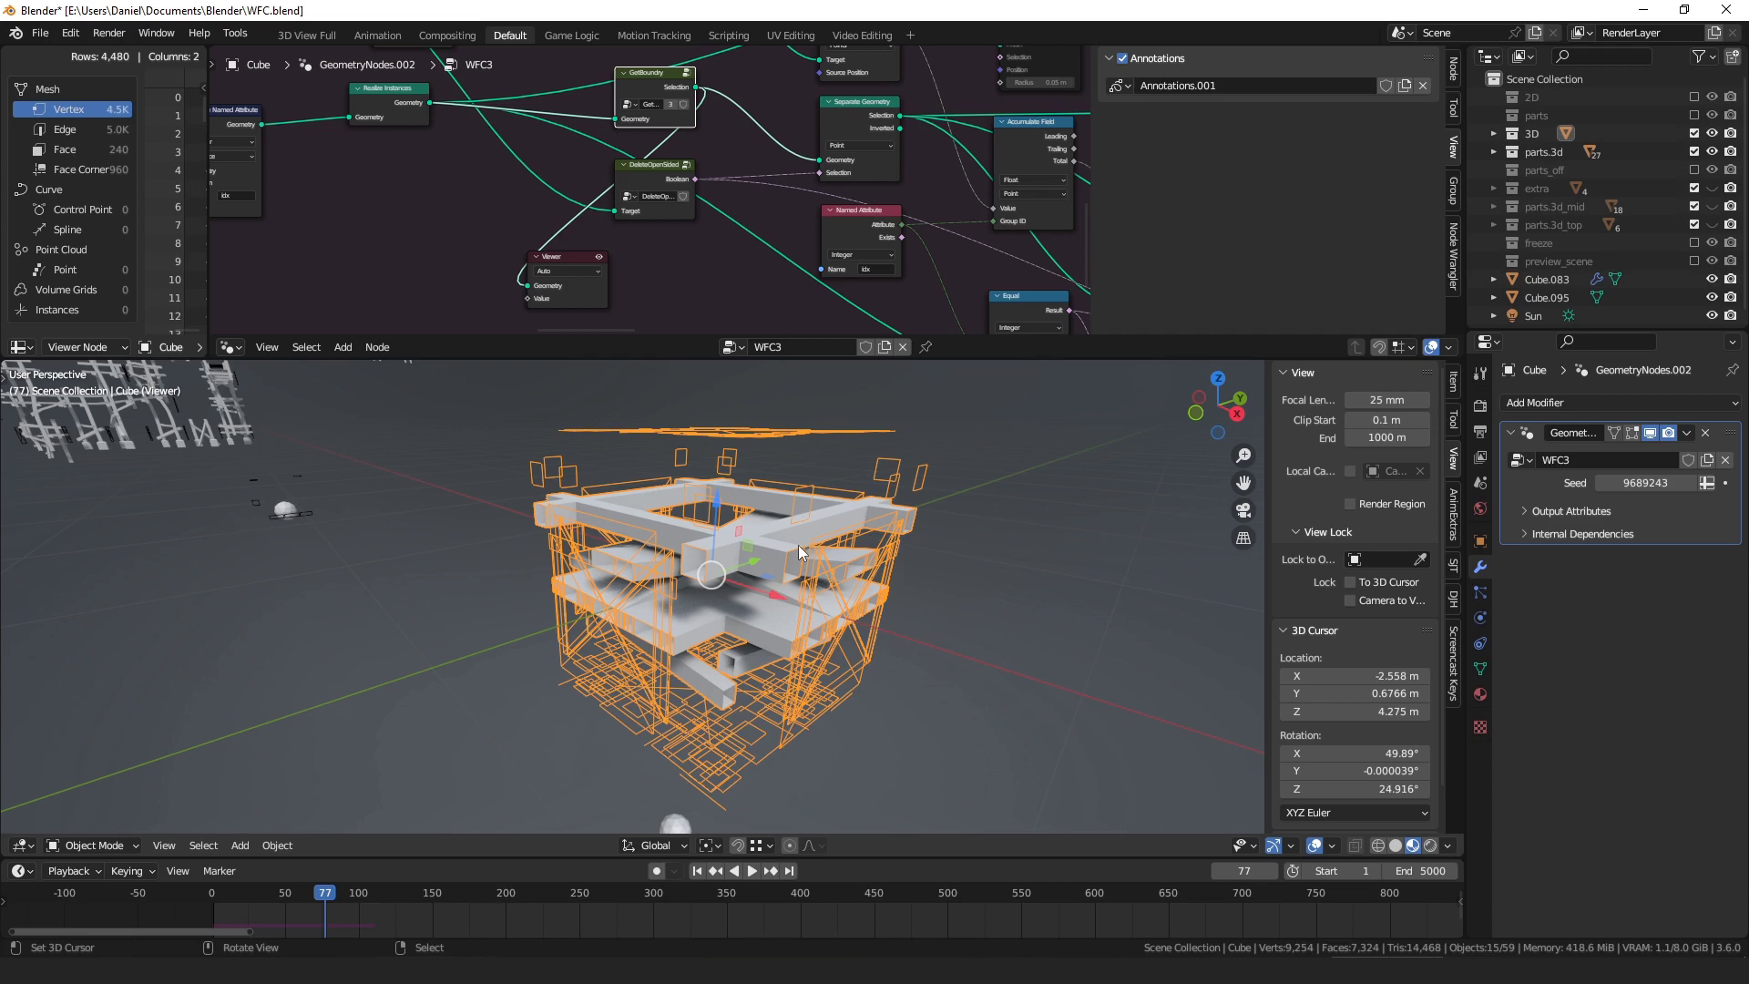
- Examine the node tree downstream of DeleteOpenSided up to the Switch nodes feeding the Simulation Output
scroll(644, 248, "down", 2)
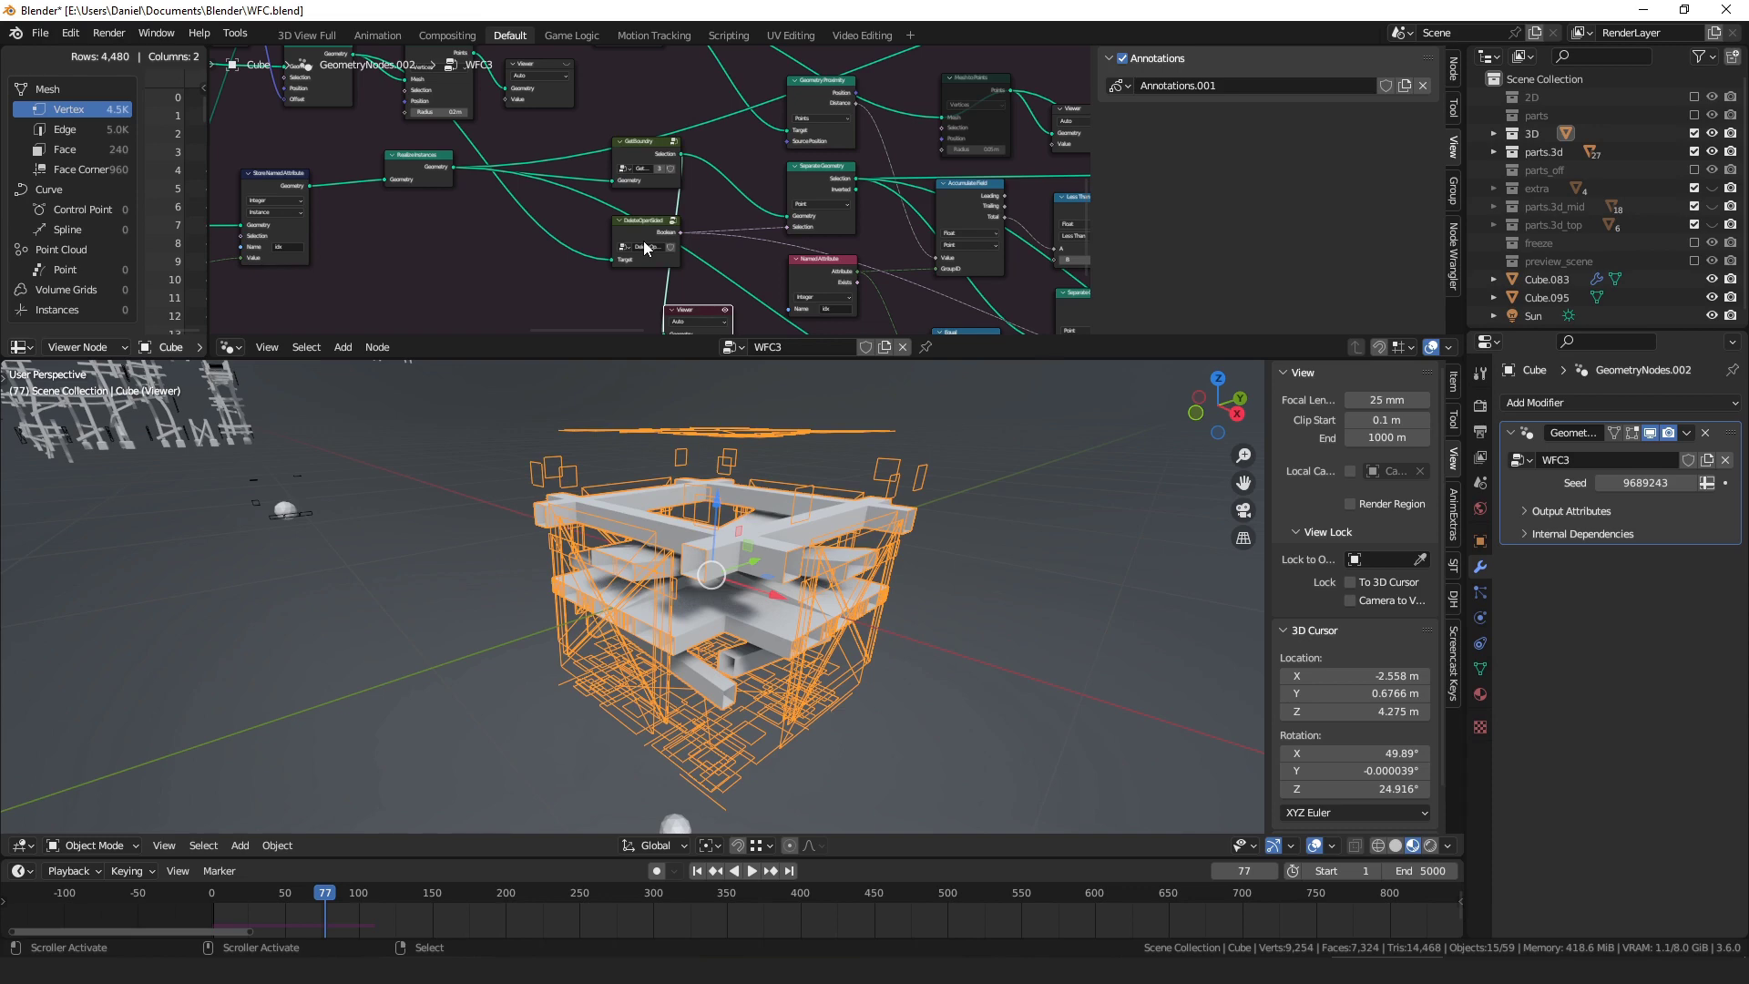
middle_click_drag(538, 161, 579, 205)
scroll(575, 203, "down", 4)
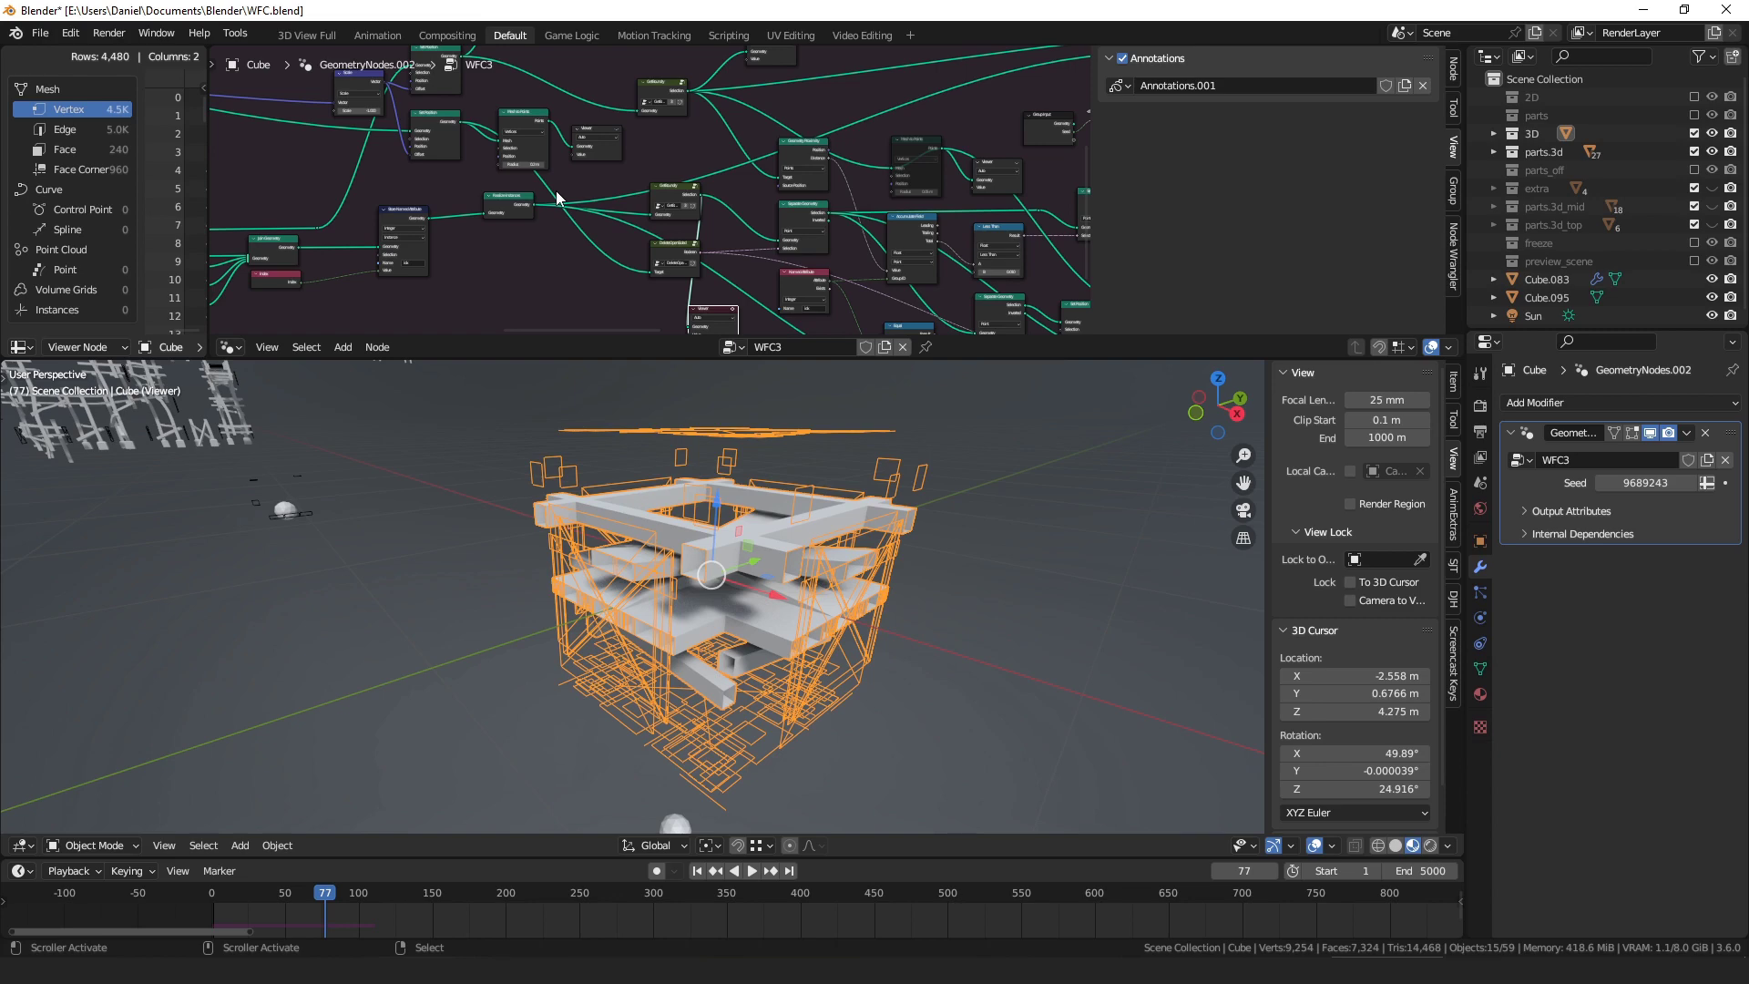
scroll(817, 139, "down", 3)
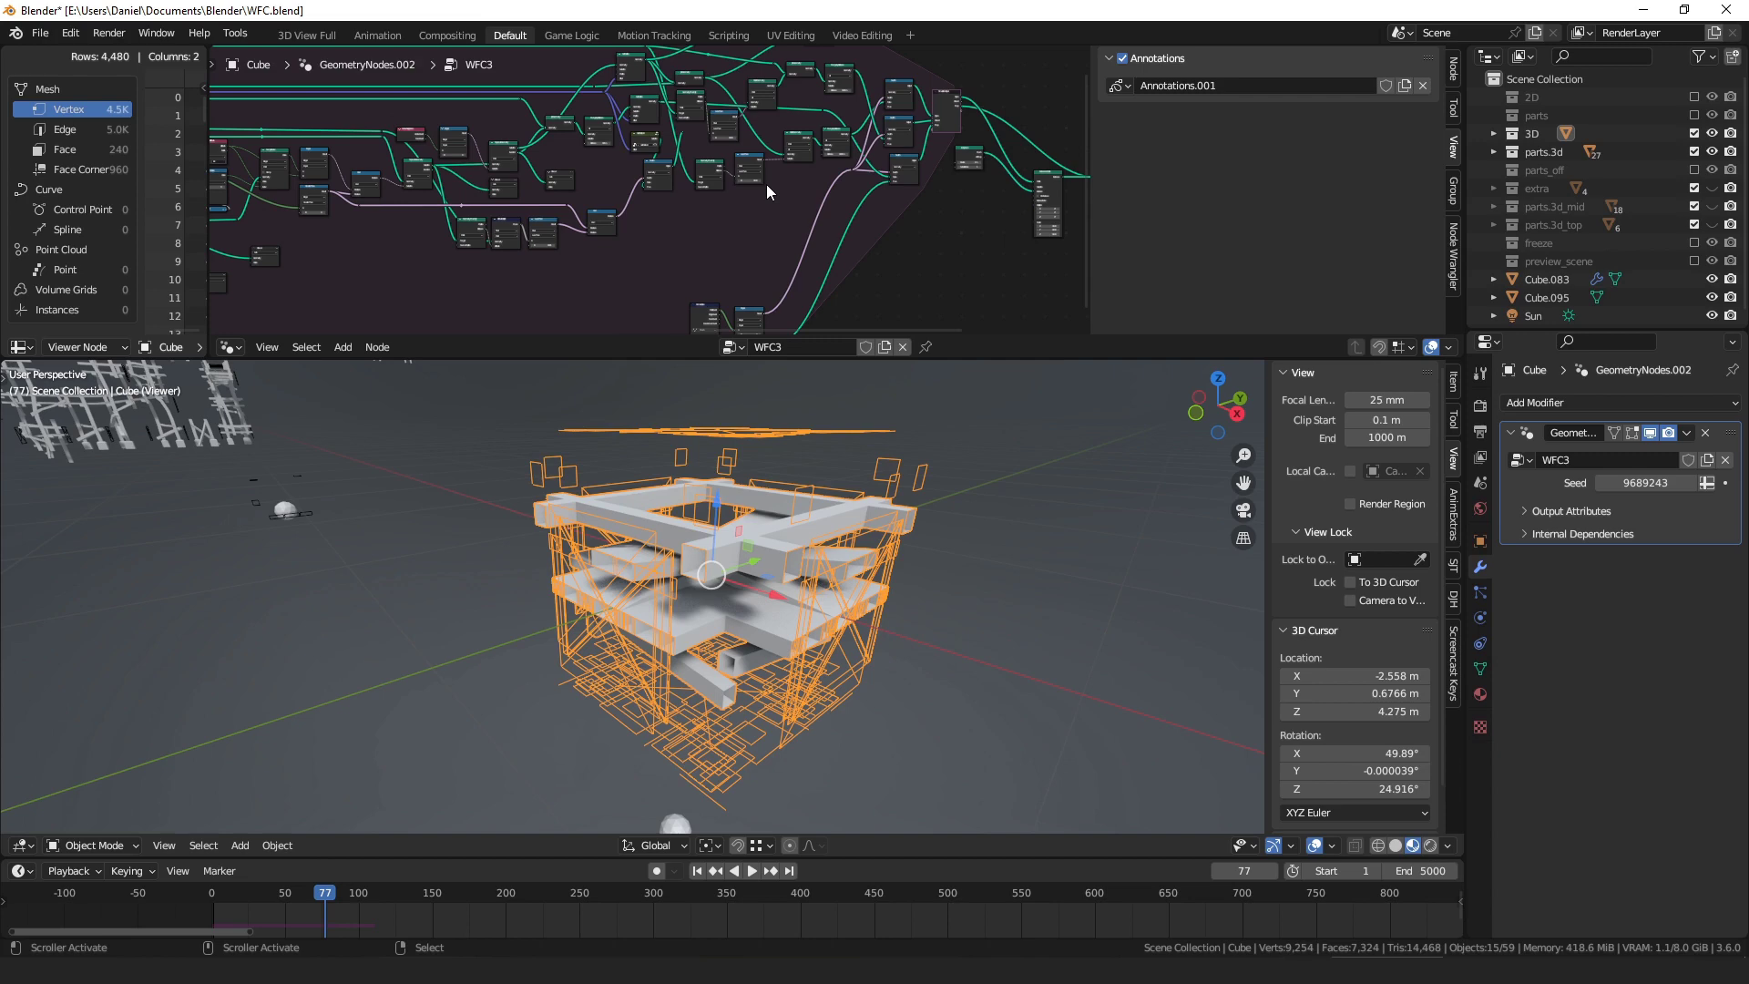
scroll(735, 191, "up", 4)
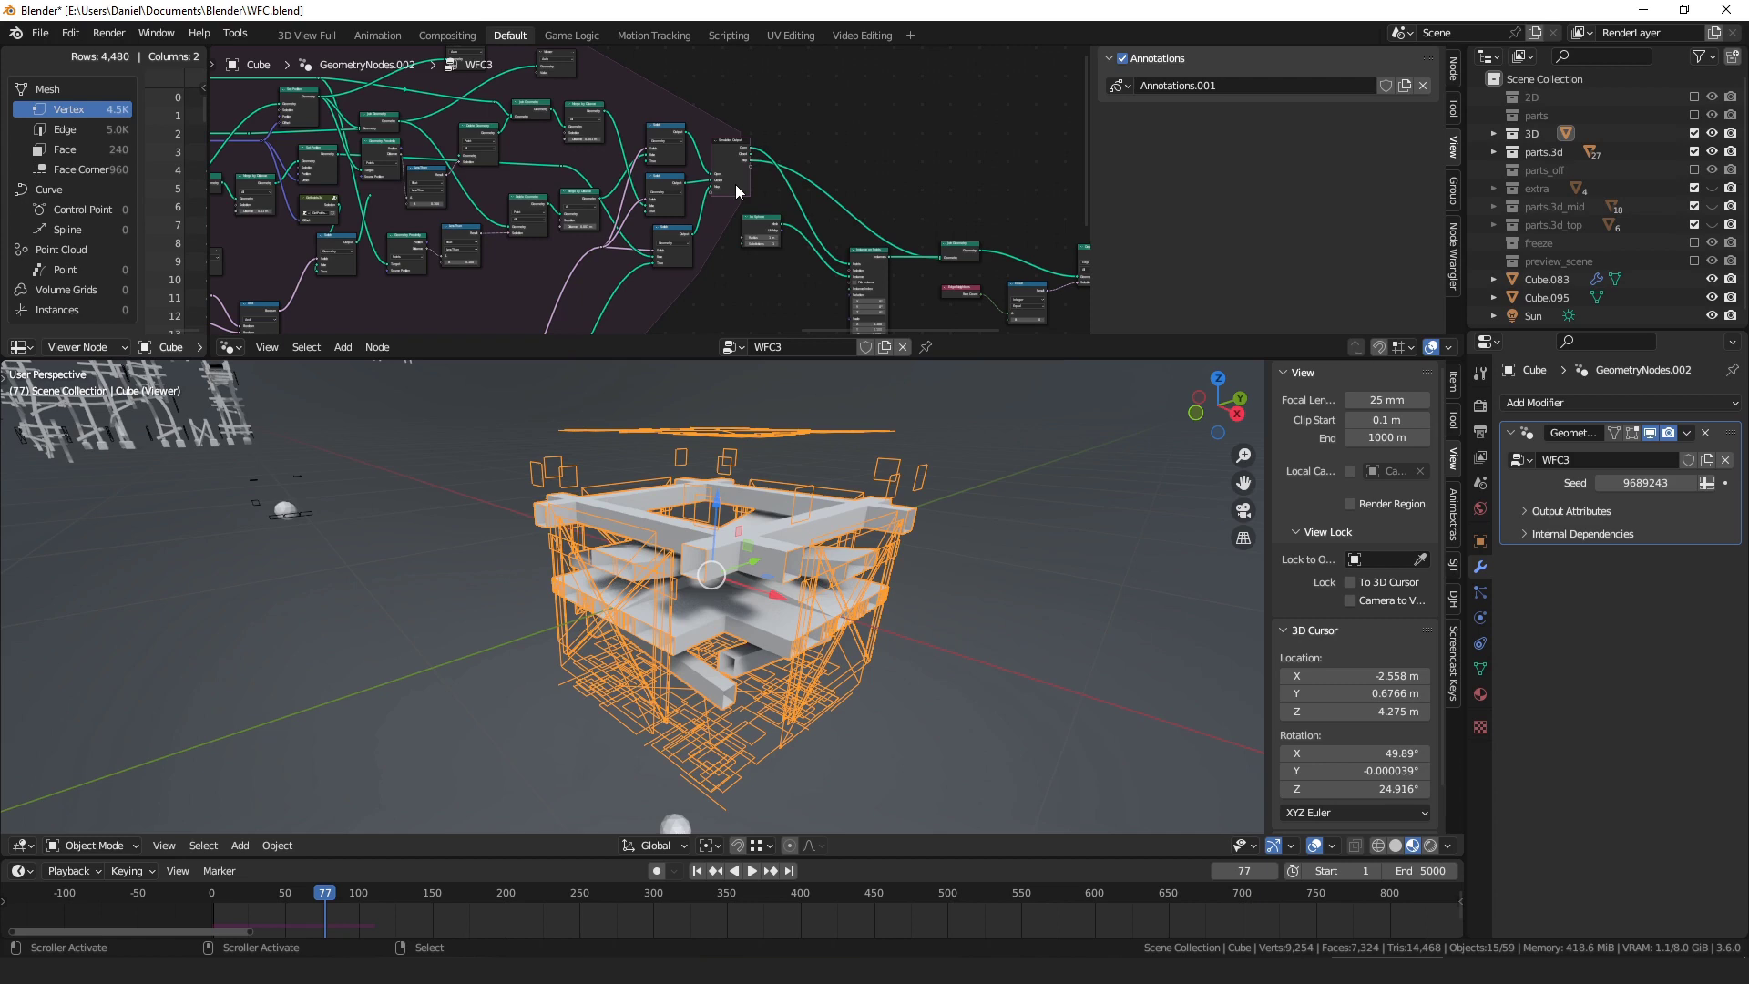
scroll(735, 184, "up", 2)
mouse_move(761, 164)
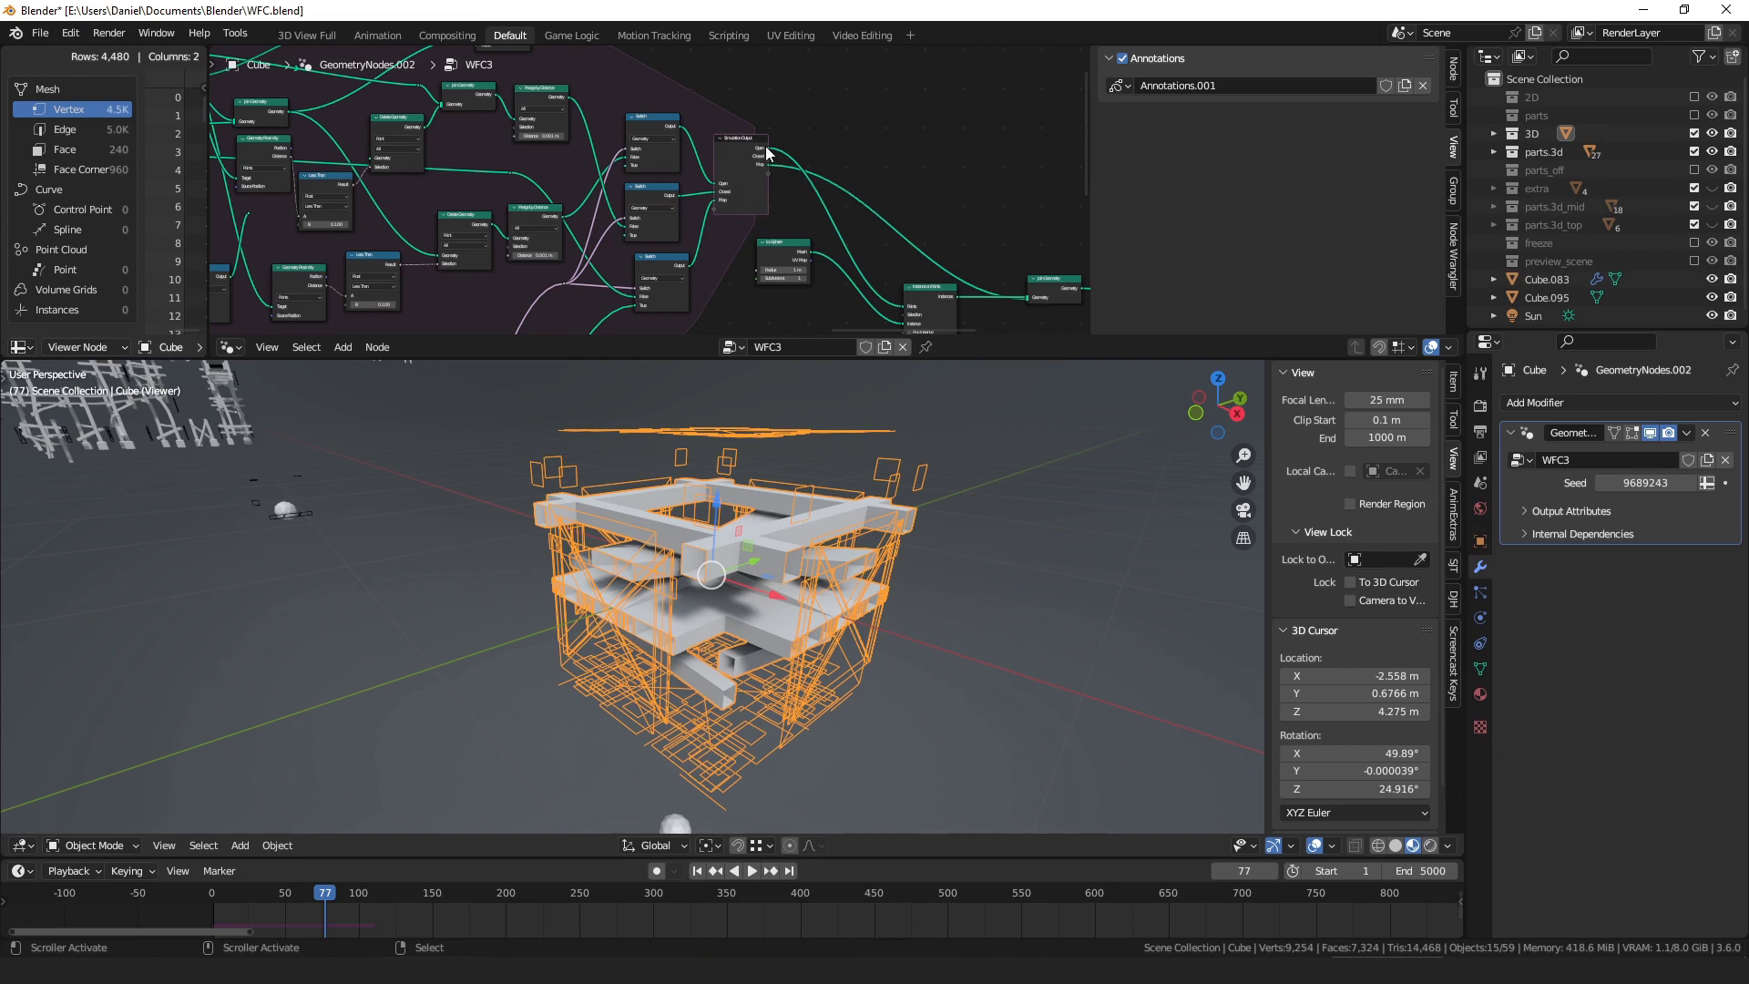
- Trace the node tree from DeleteOpenSided back to the parallel part branches ahead of Realize Instances
middle_click_drag(766, 154, 613, 183)
scroll(613, 183, "up", 8)
left_click_drag(590, 184, 593, 173)
scroll(593, 183, "down", 6)
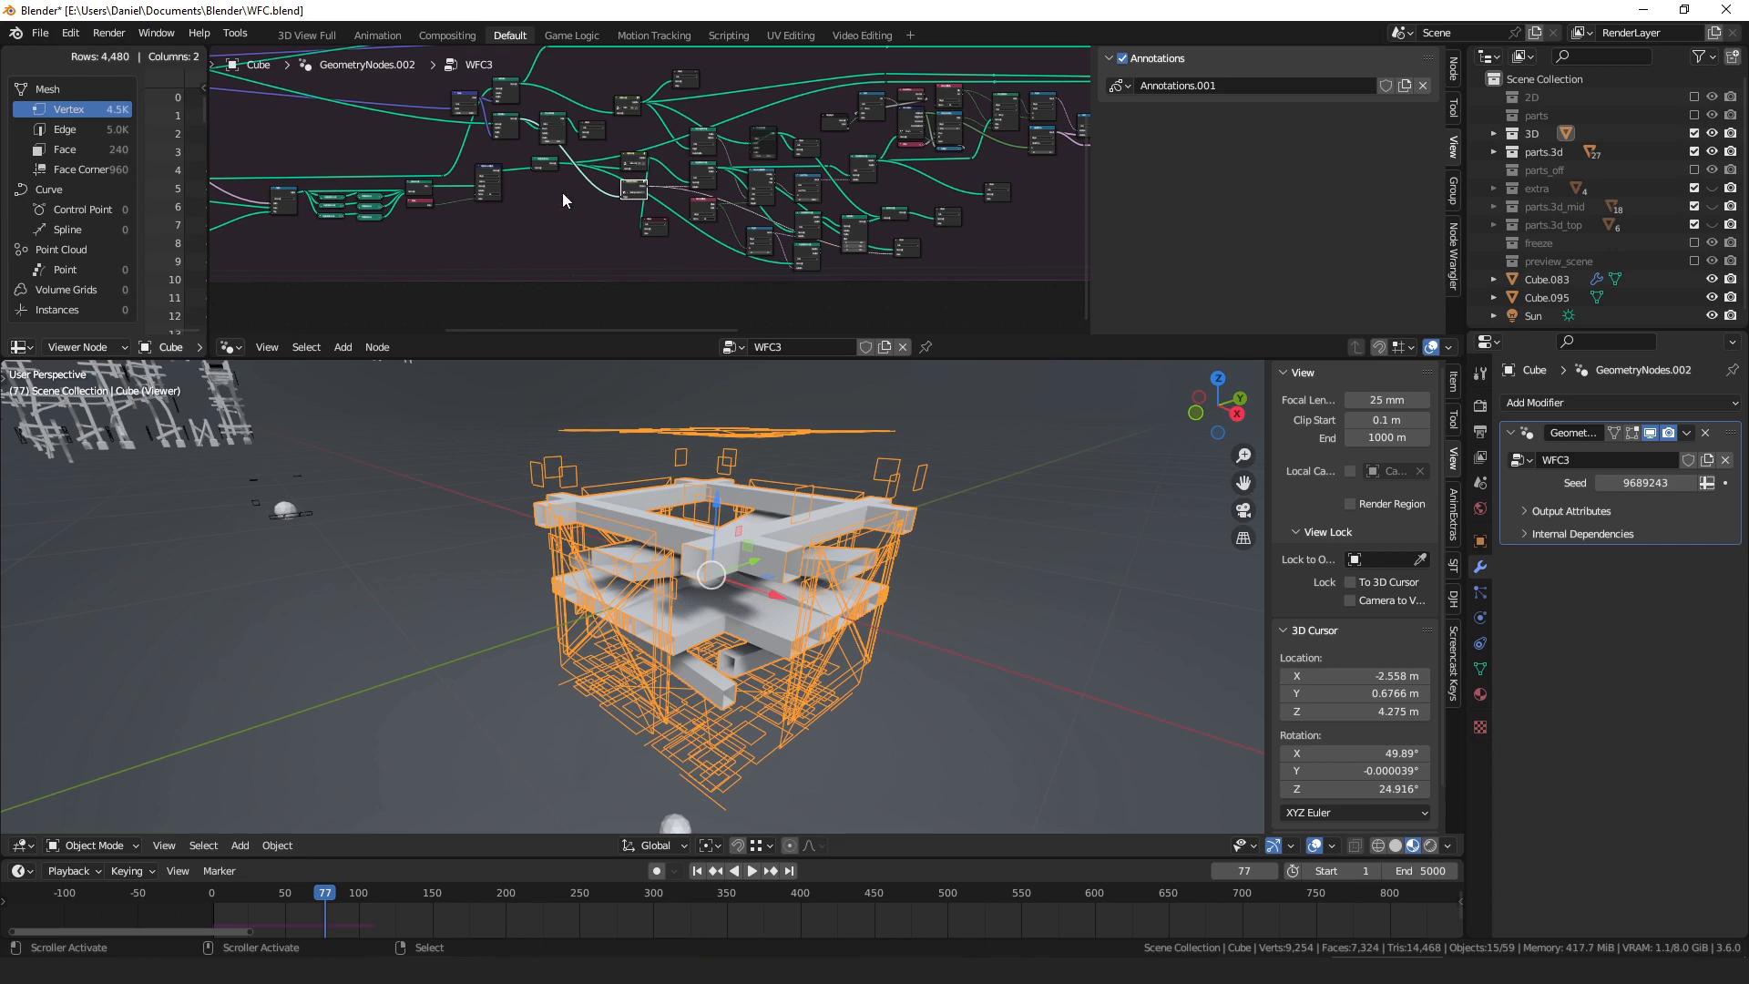
scroll(561, 193, "down", 5)
middle_click_drag(561, 193, 829, 231)
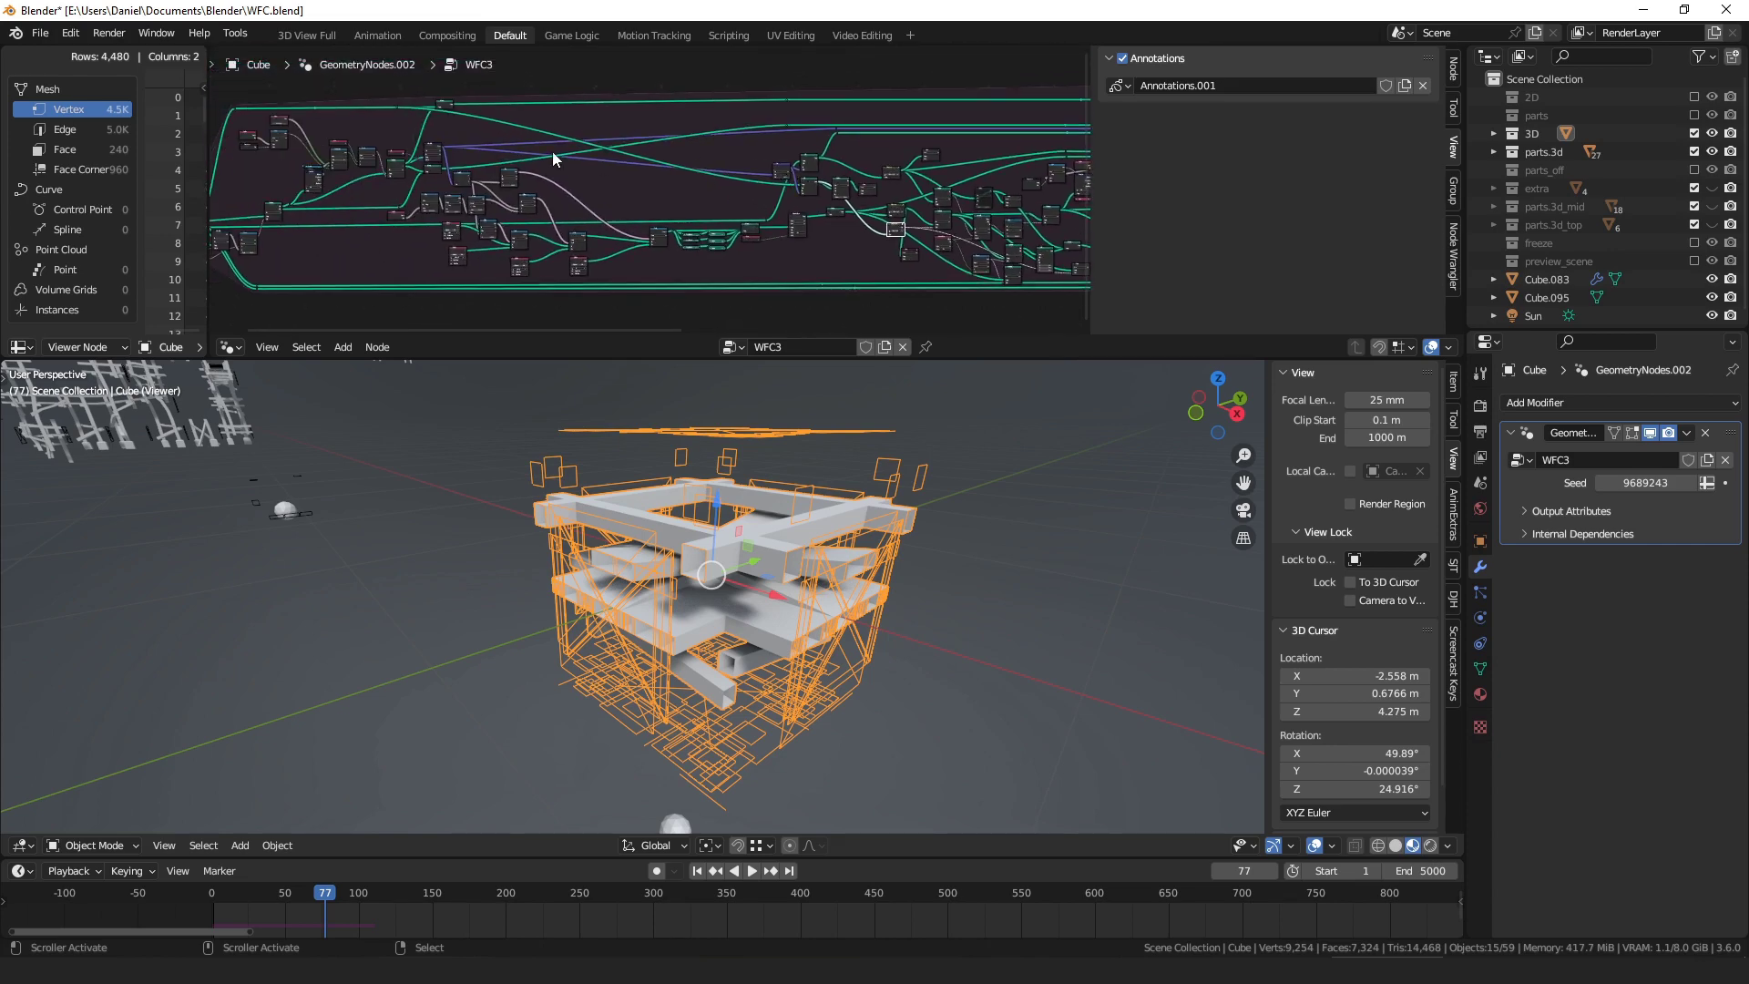
middle_click_drag(467, 120, 638, 156)
scroll(604, 195, "up", 5)
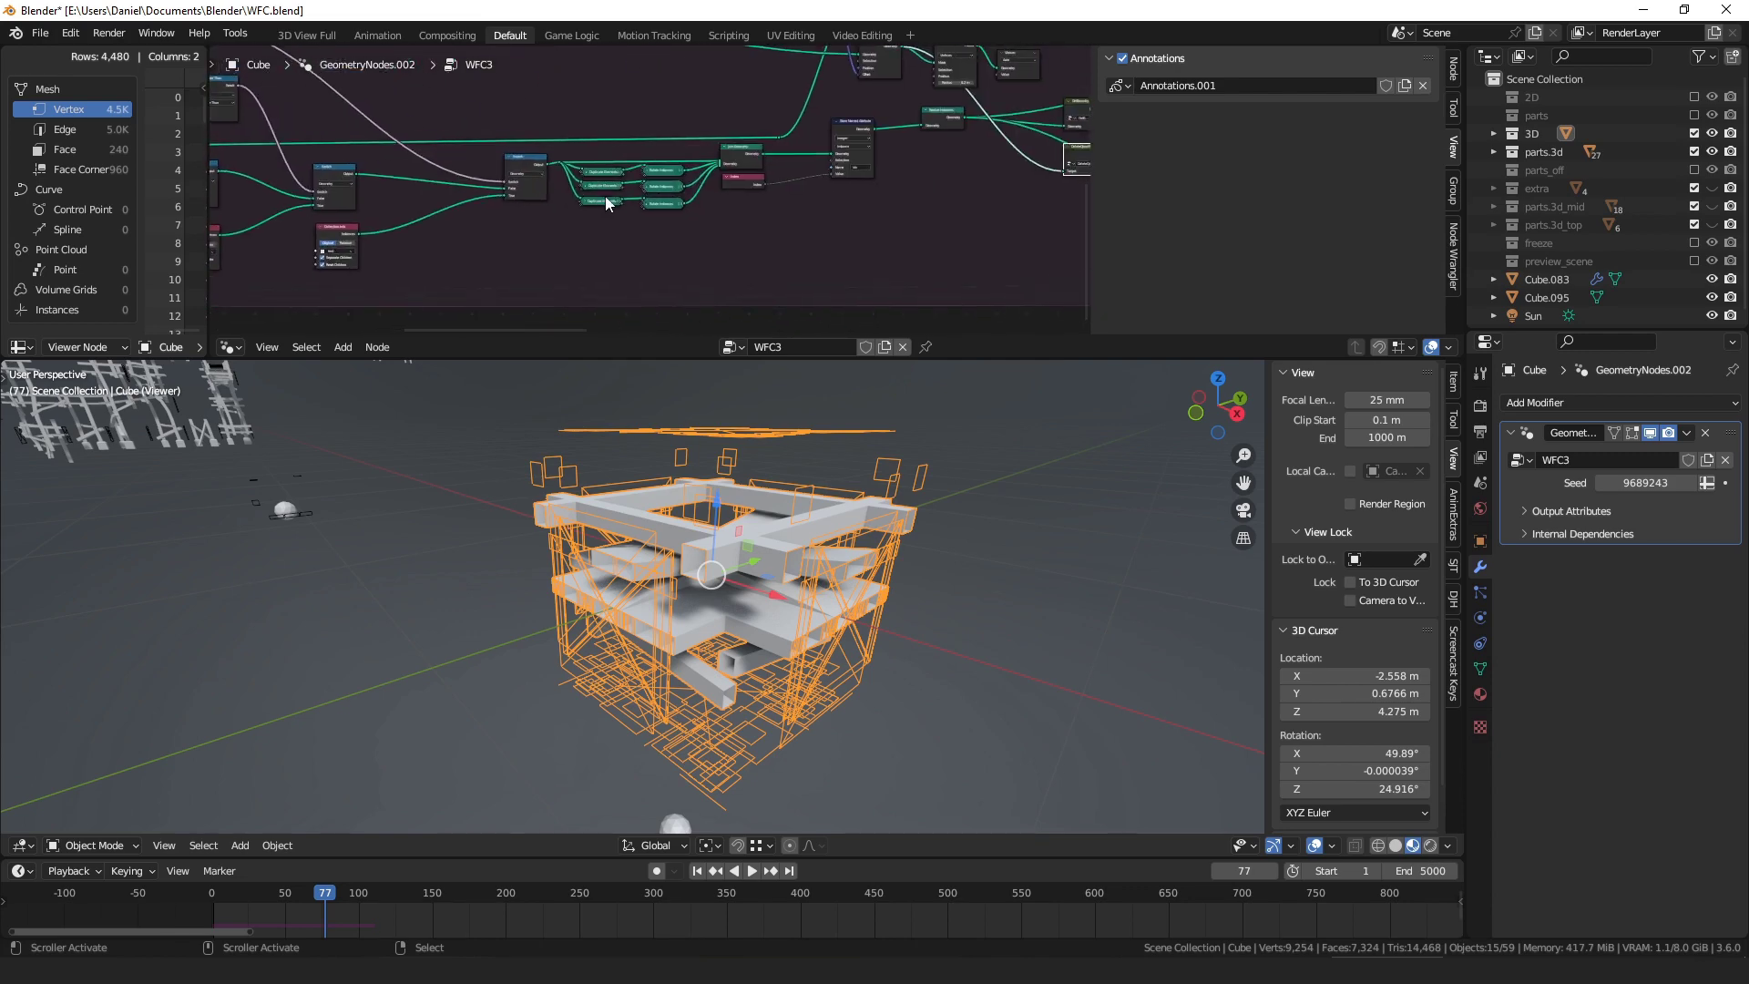
- Connect the Selection output of the Separate Geometry node after GetBoundry to the Viewer and inspect the filtered faces
left_click_drag(566, 127, 342, 297)
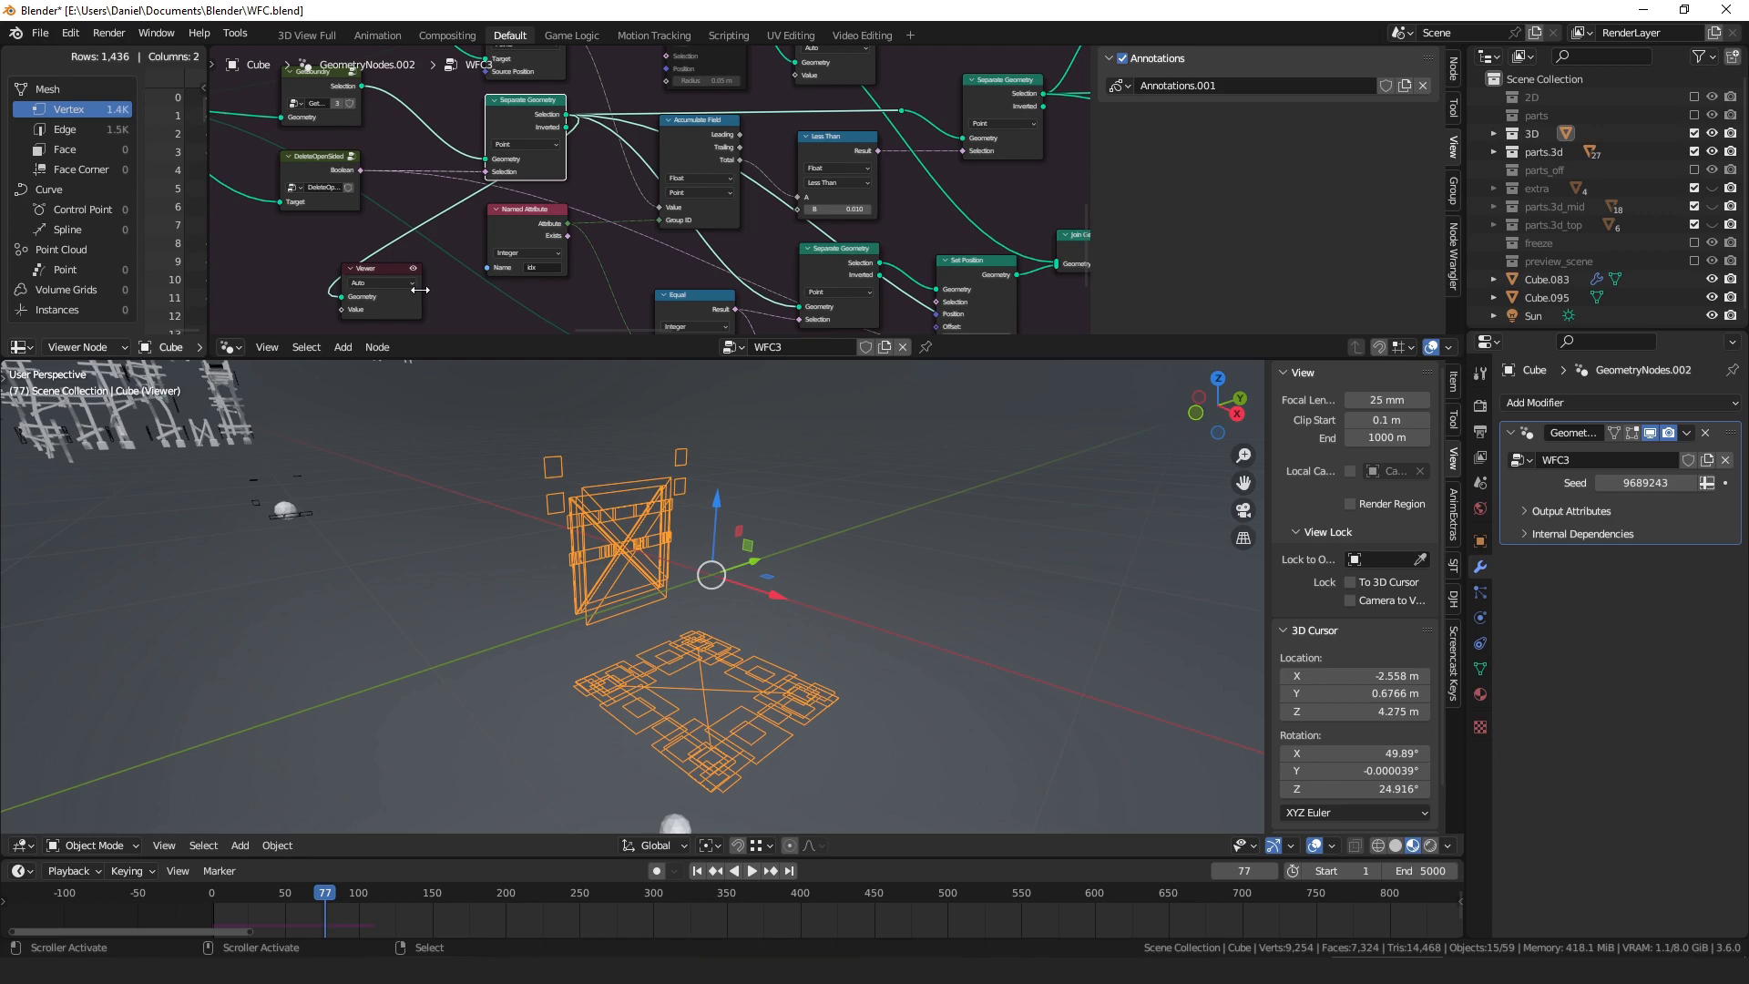
middle_click_drag(601, 510, 547, 532)
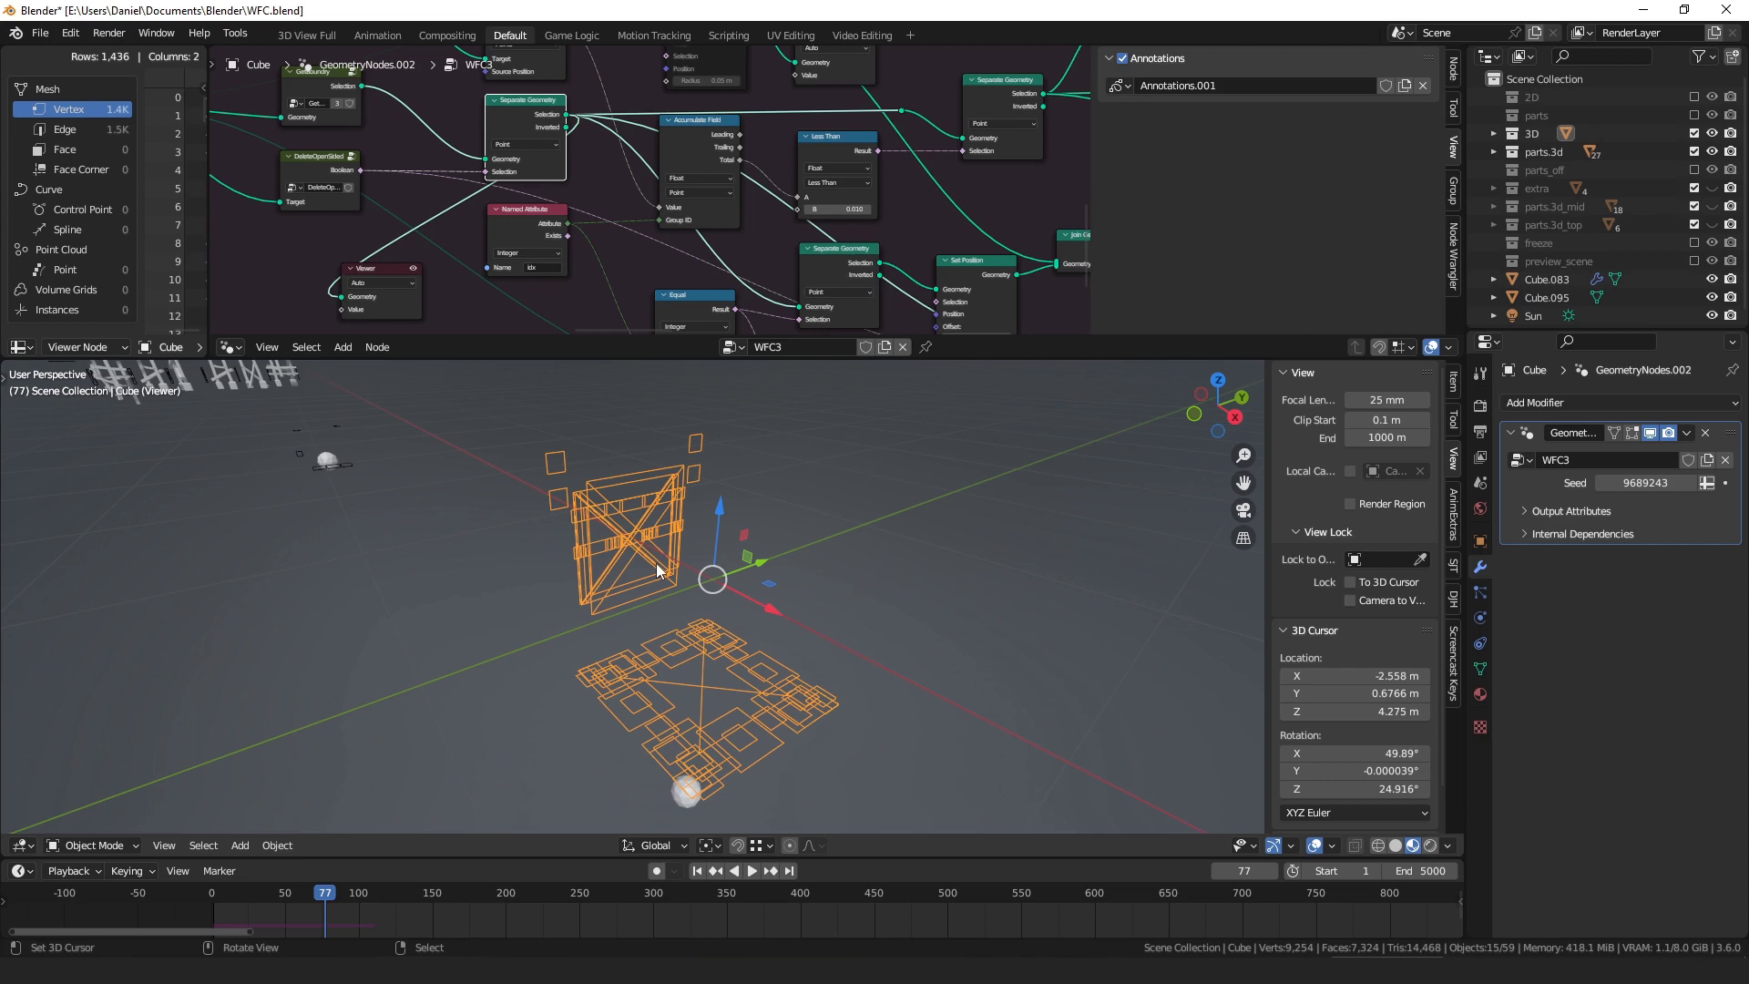
scroll(638, 220, "down", 2)
middle_click_drag(657, 216, 610, 177)
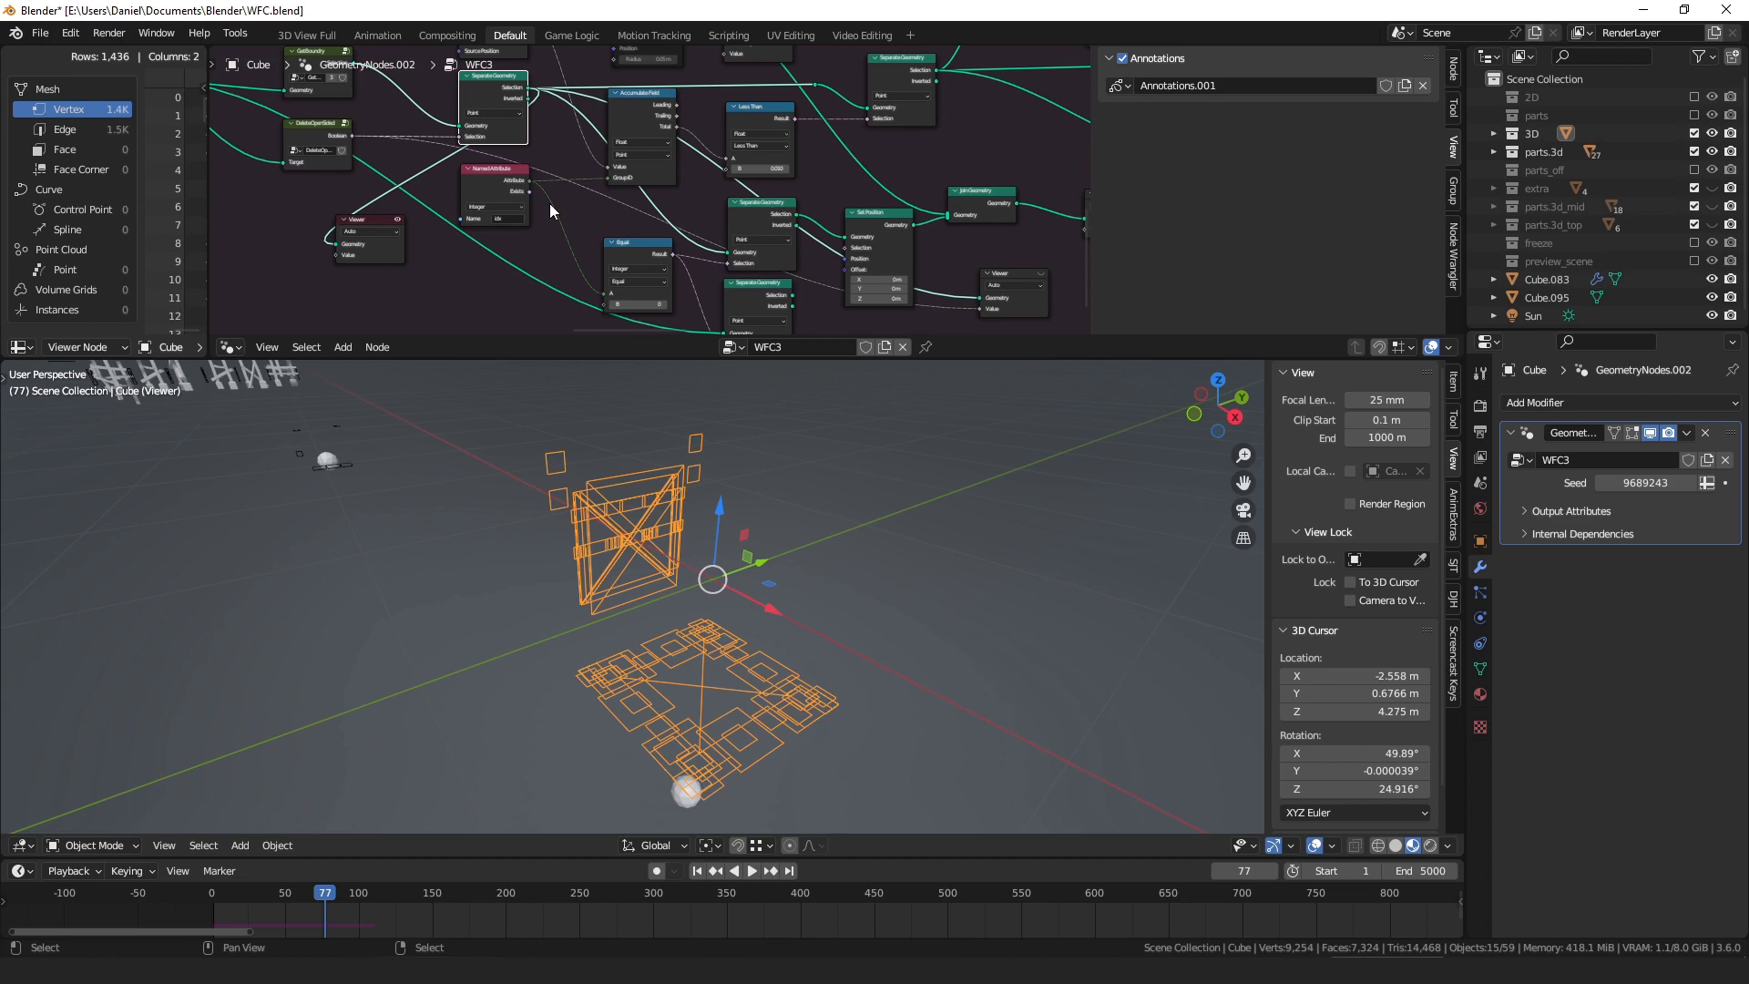
- Reconnect the Realize Instances Geometry output to the Viewer, reposition the Viewer and turn its preview off
middle_click_drag(549, 204, 738, 252)
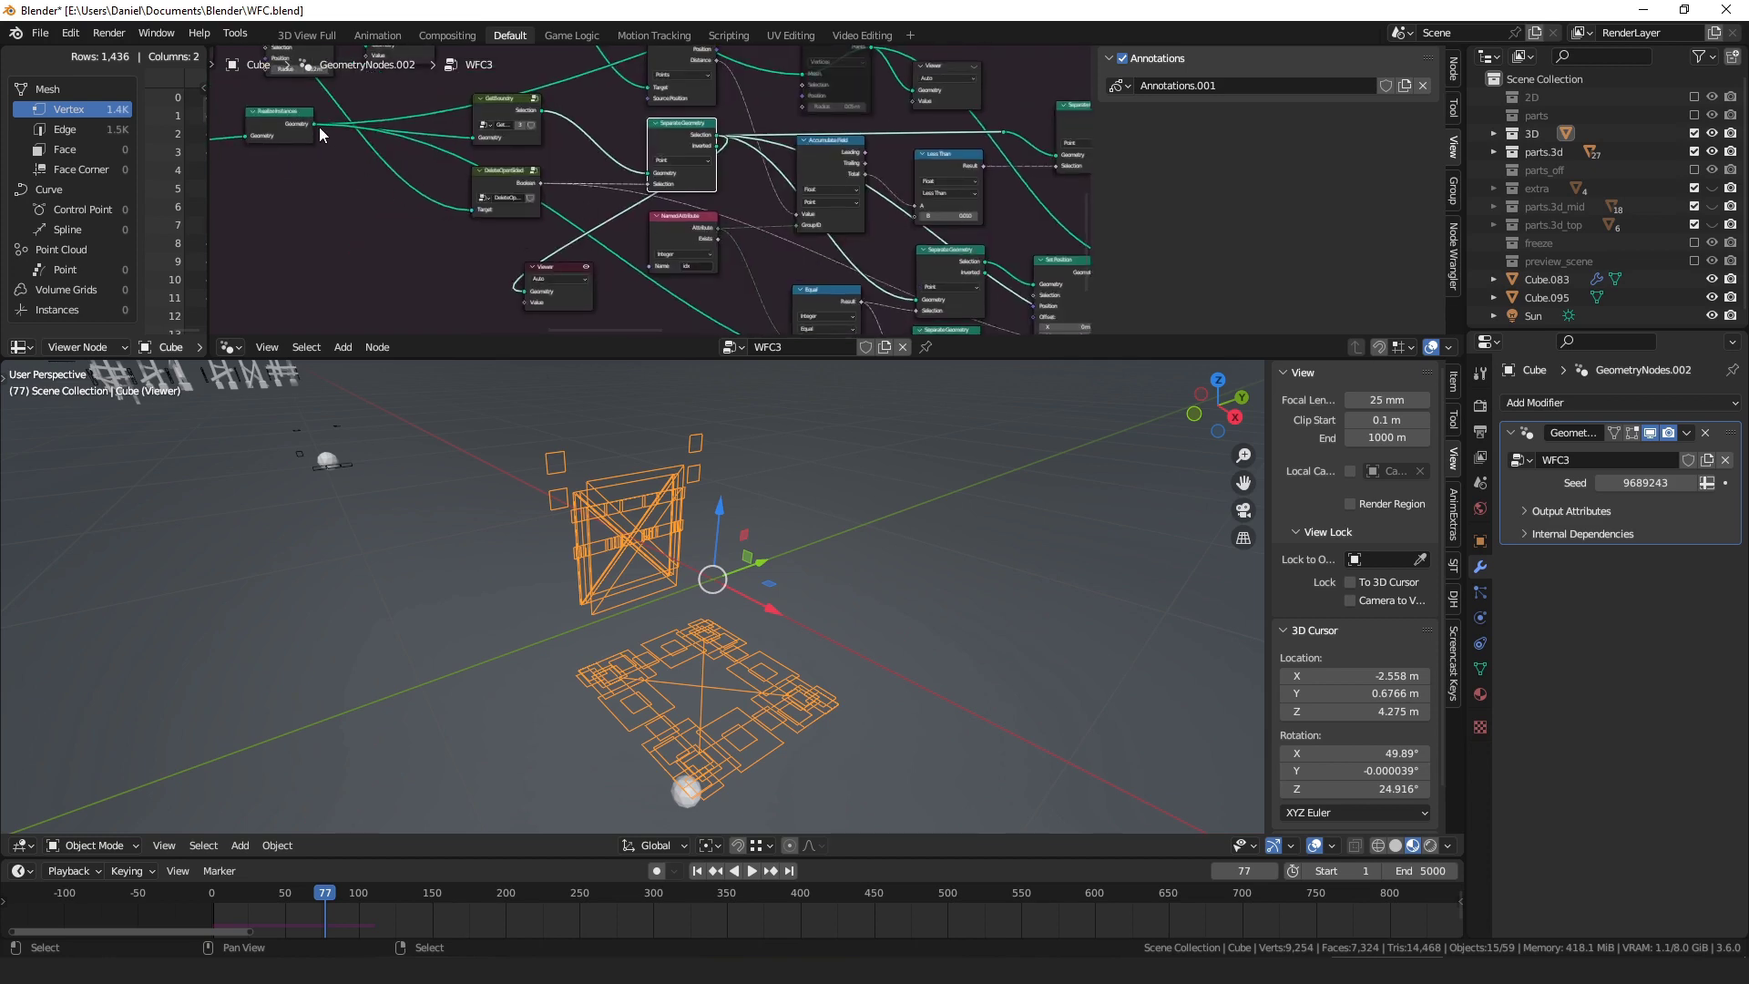
left_click_drag(314, 125, 529, 292)
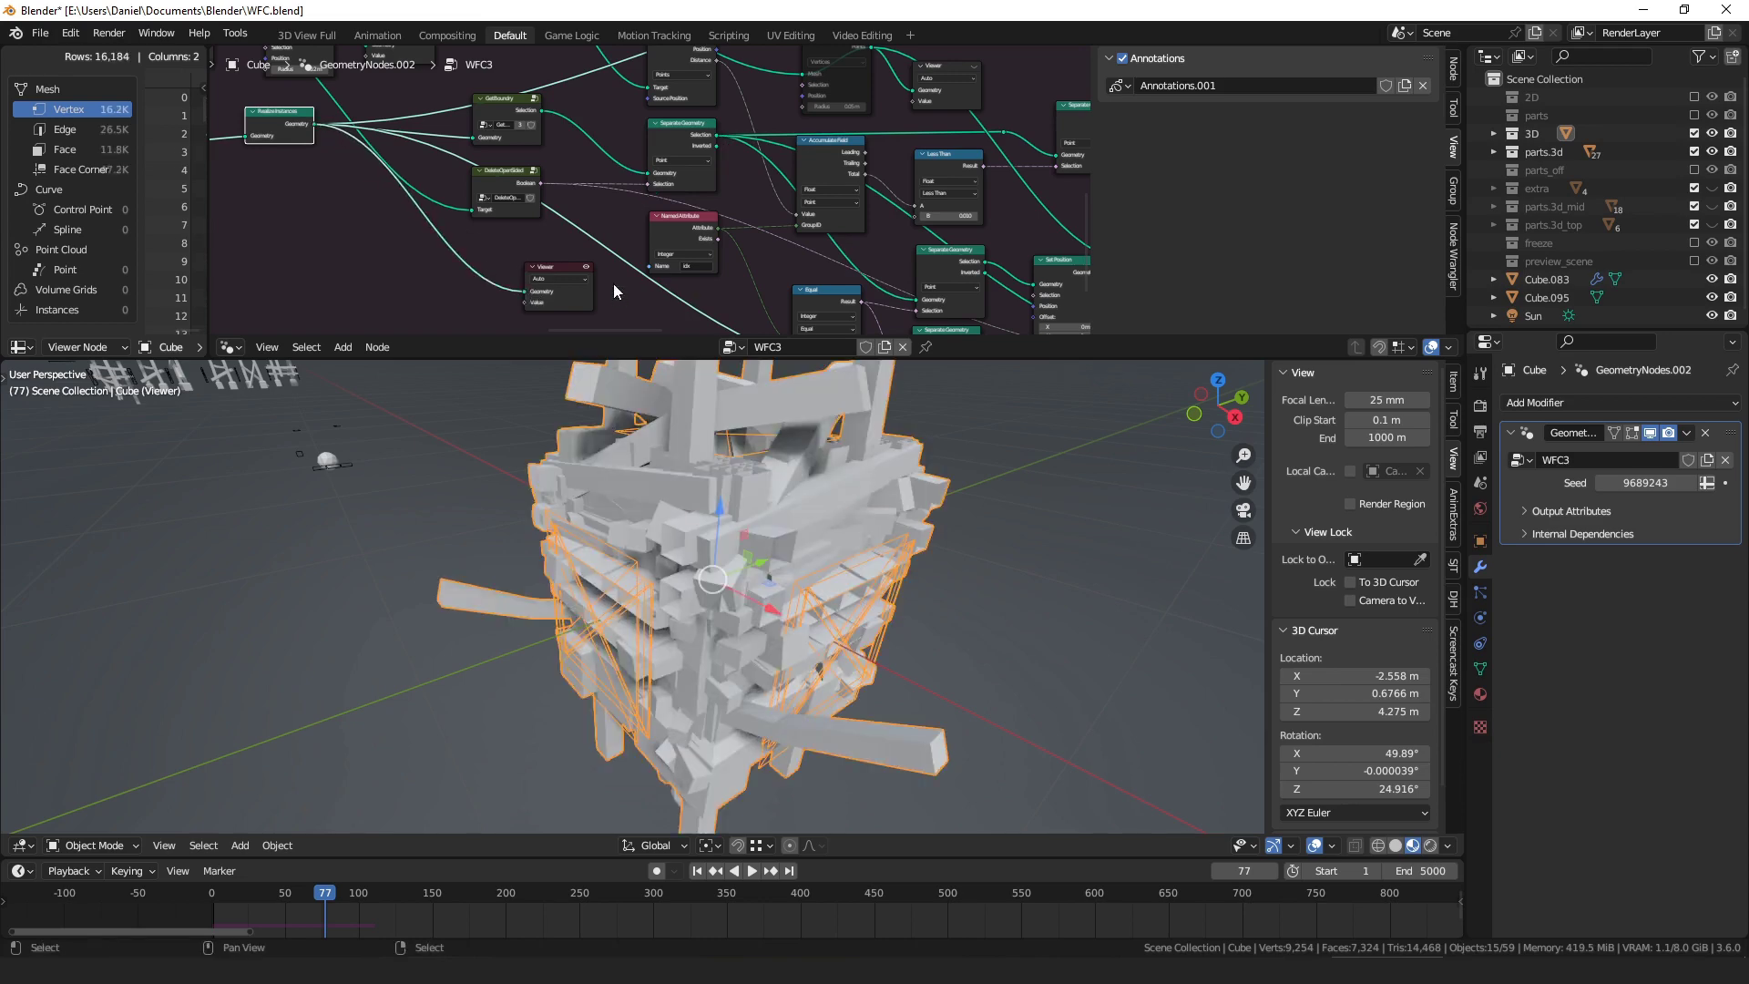
middle_click_drag(614, 285, 603, 279)
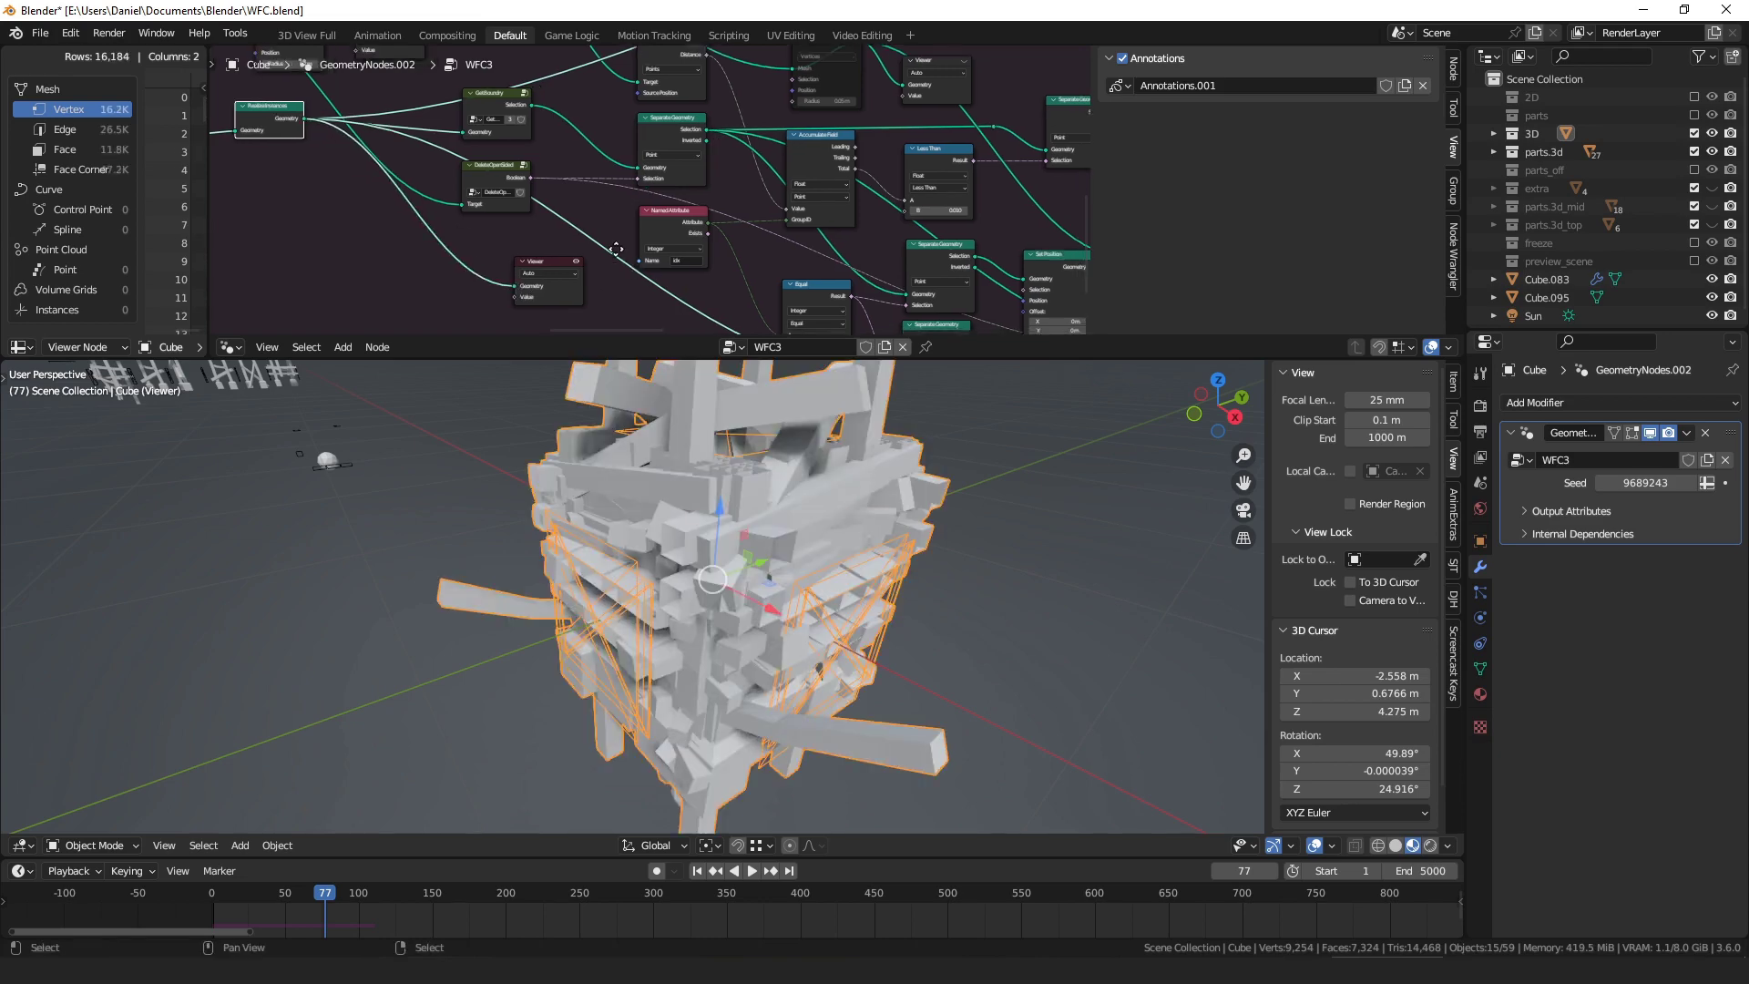
left_click_drag(724, 247, 656, 221)
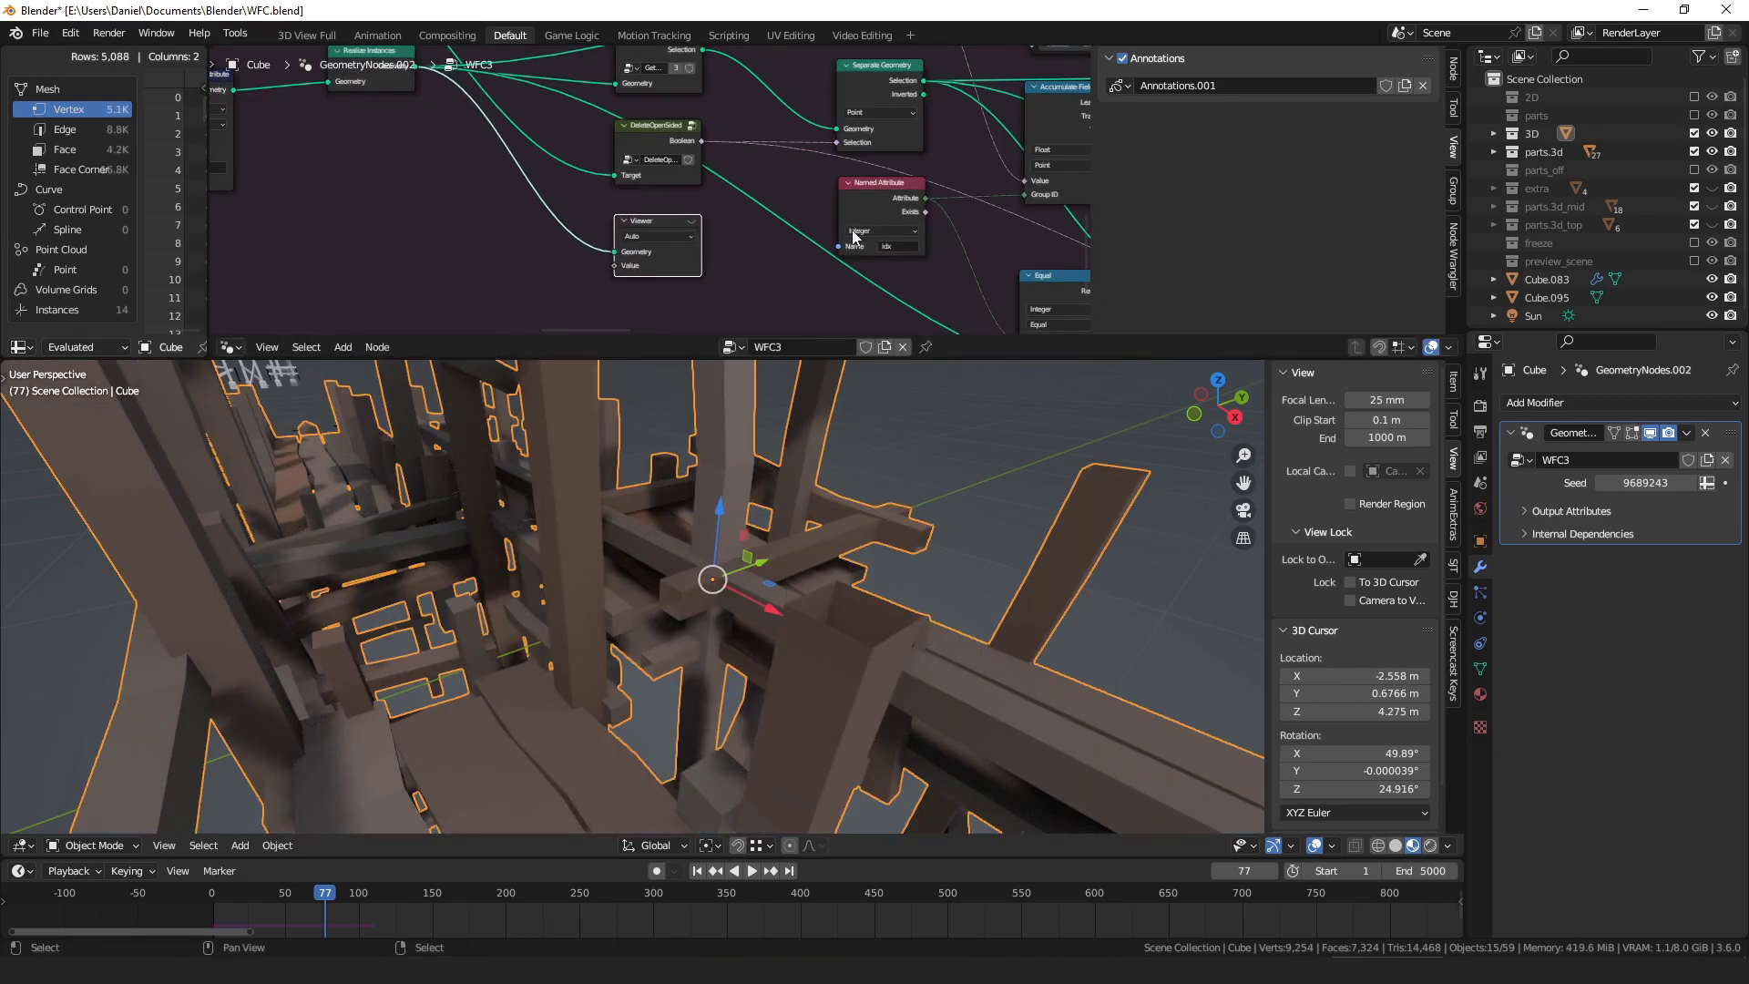
- Attach an active Viewer to the Join Geometry node after Set Position to preview the combined faces
middle_click_drag(902, 238, 607, 180)
scroll(828, 233, "down", 3)
left_click(798, 241)
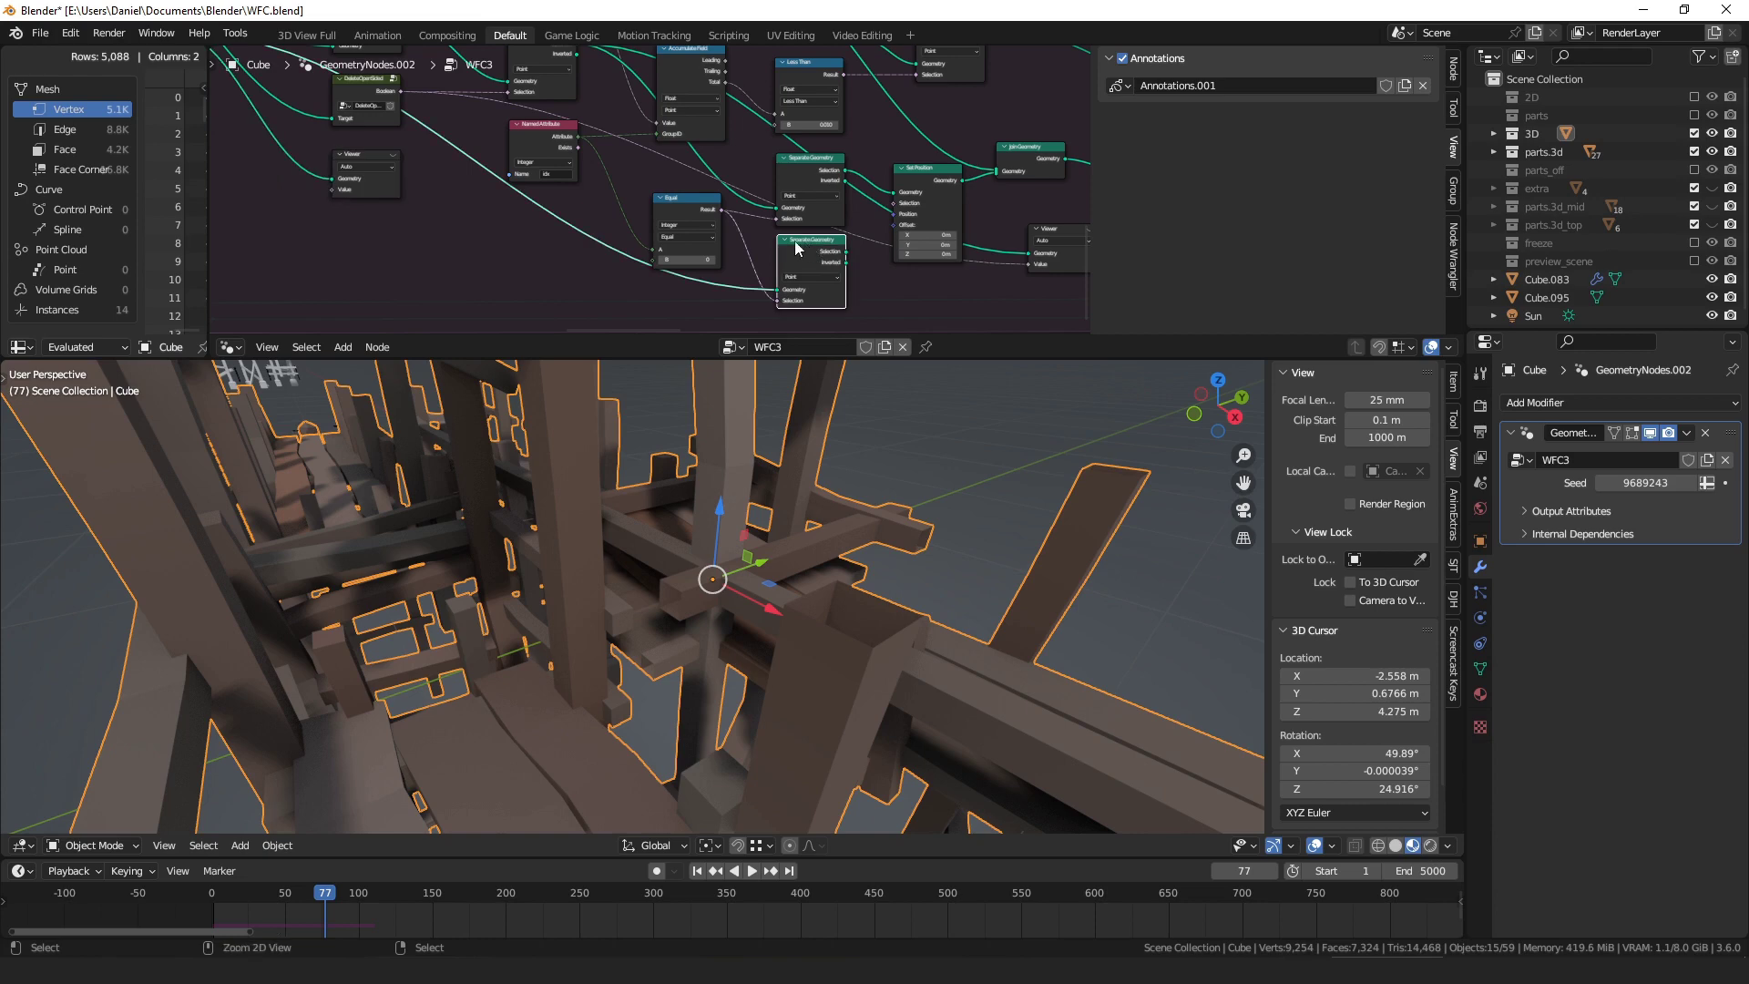
middle_click_drag(863, 229, 528, 215)
left_click_drag(826, 144, 806, 151)
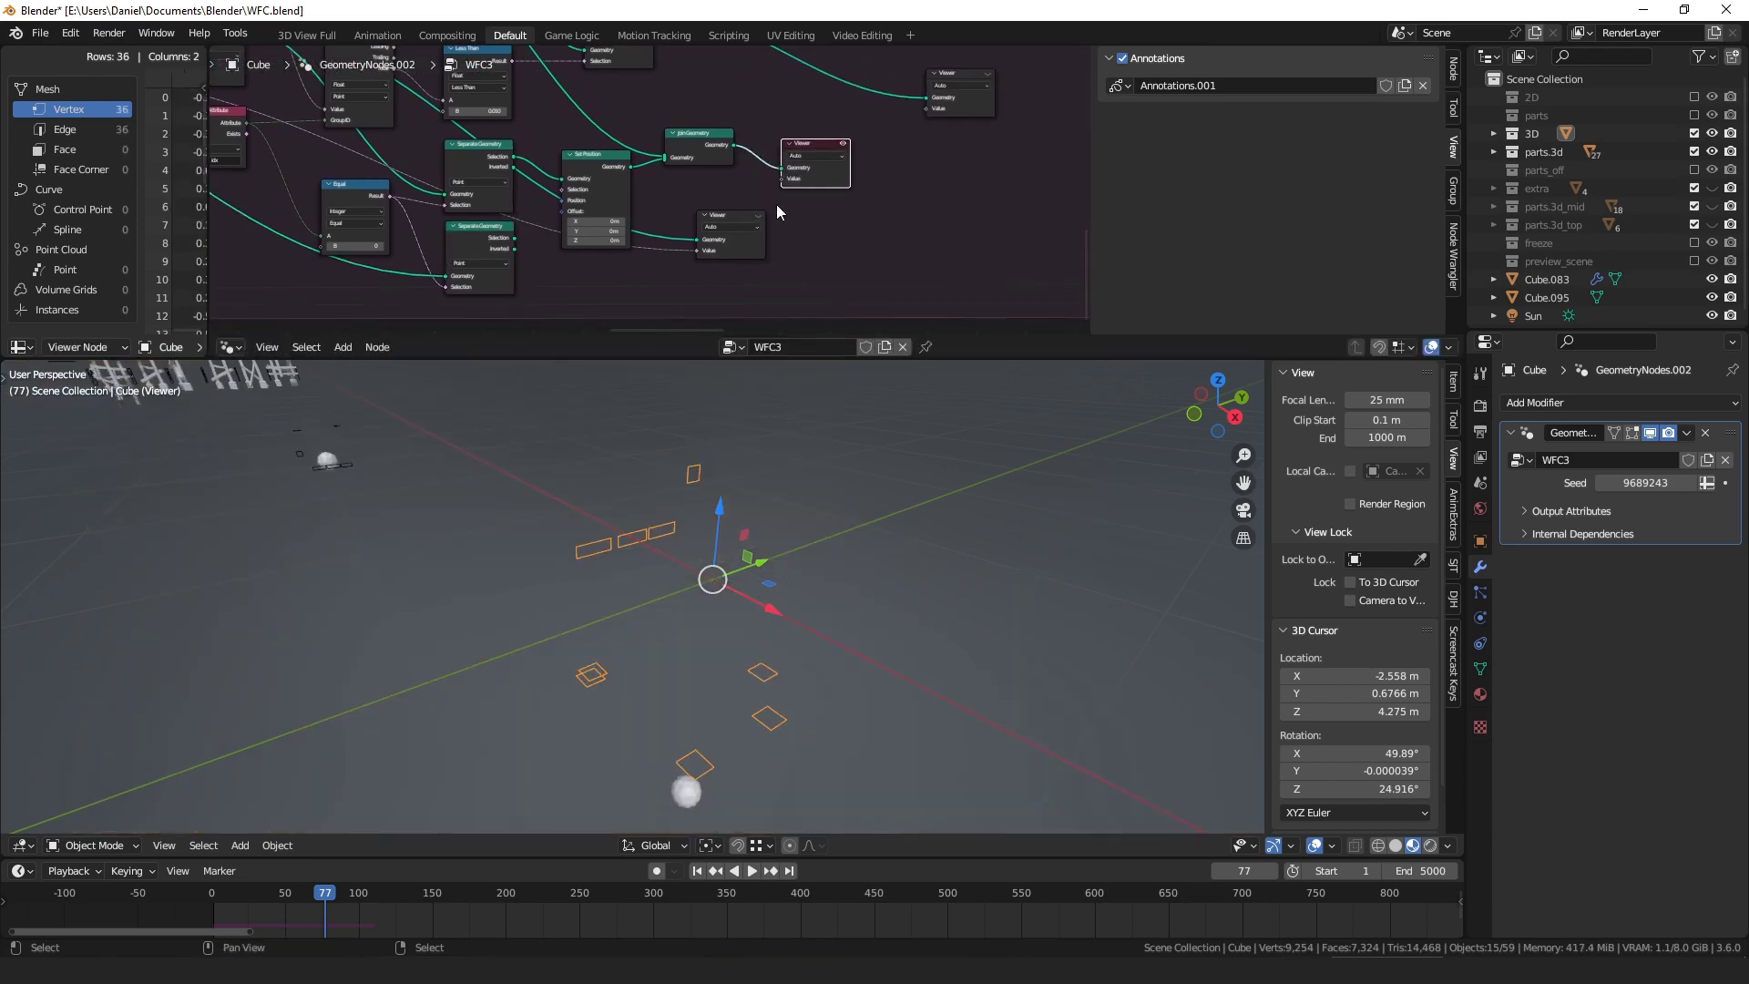
- Remove the lower branch of Equal, Separate Geometry, Set Position and Join Geometry nodes with its Viewers, and go to frame 100
left_click(728, 216)
left_click_drag(728, 217, 795, 217)
left_click_drag(796, 217, 806, 219)
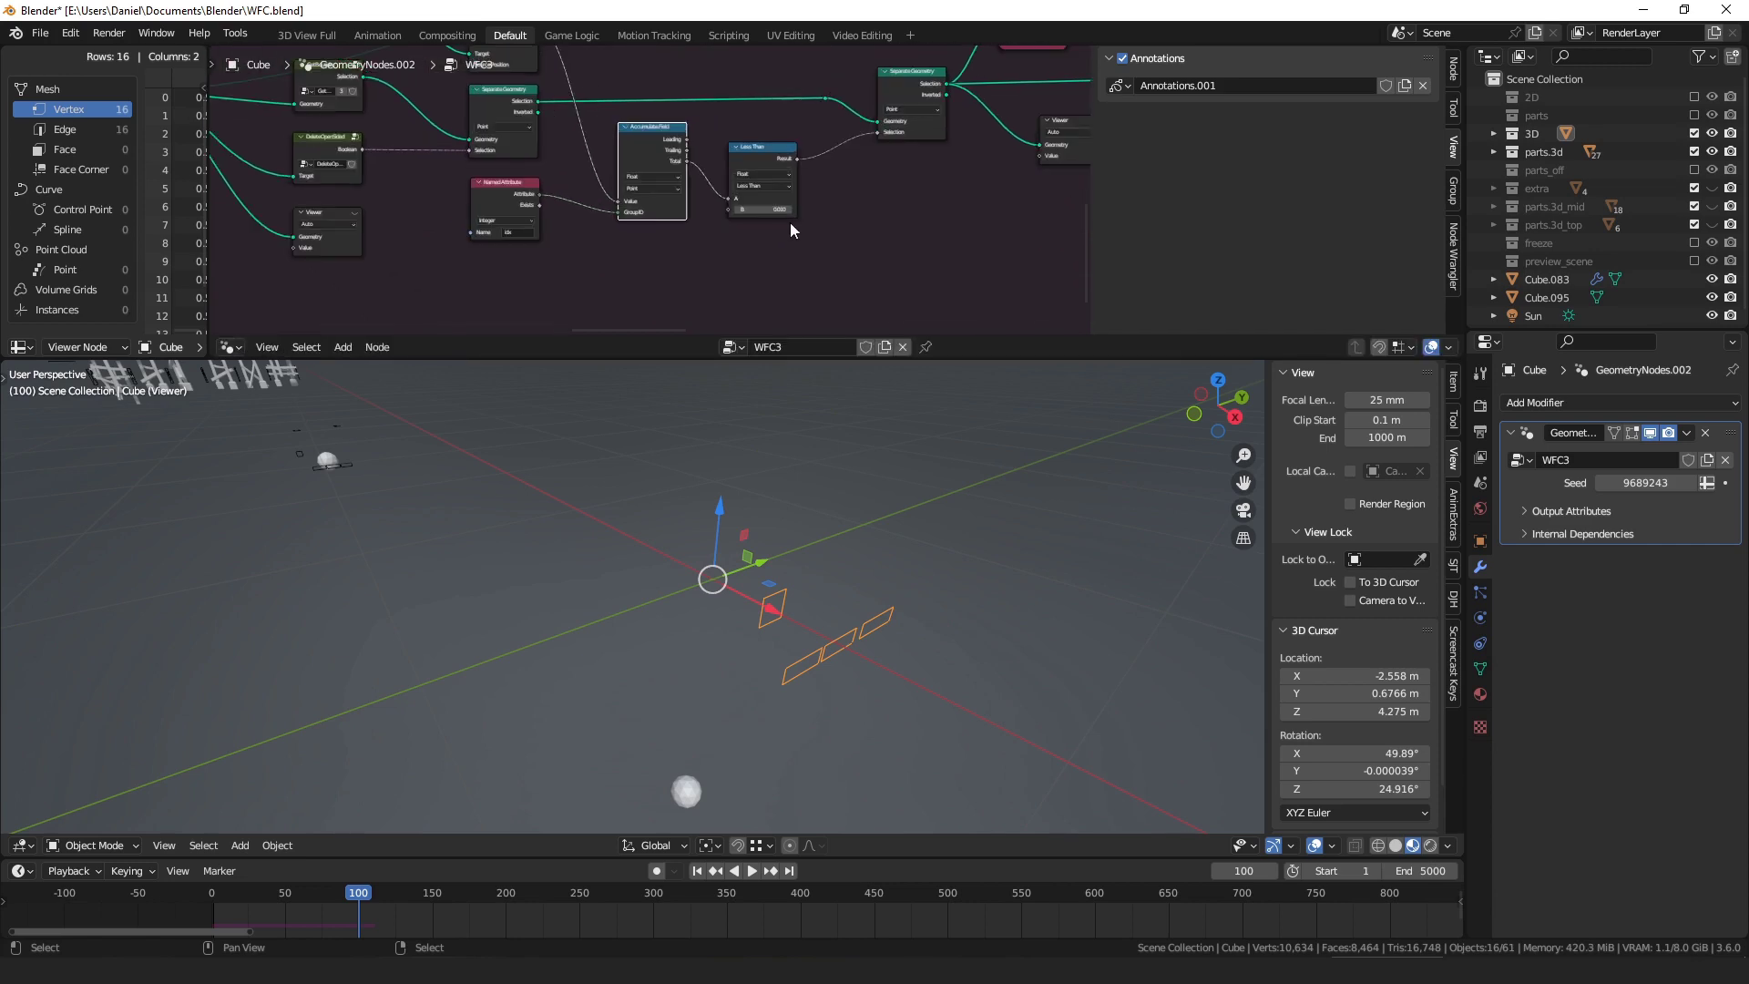
- Examine the Accumulate Field and Less Than nodes and the Geometry Proximity node feeding them
middle_click_drag(840, 189, 802, 223)
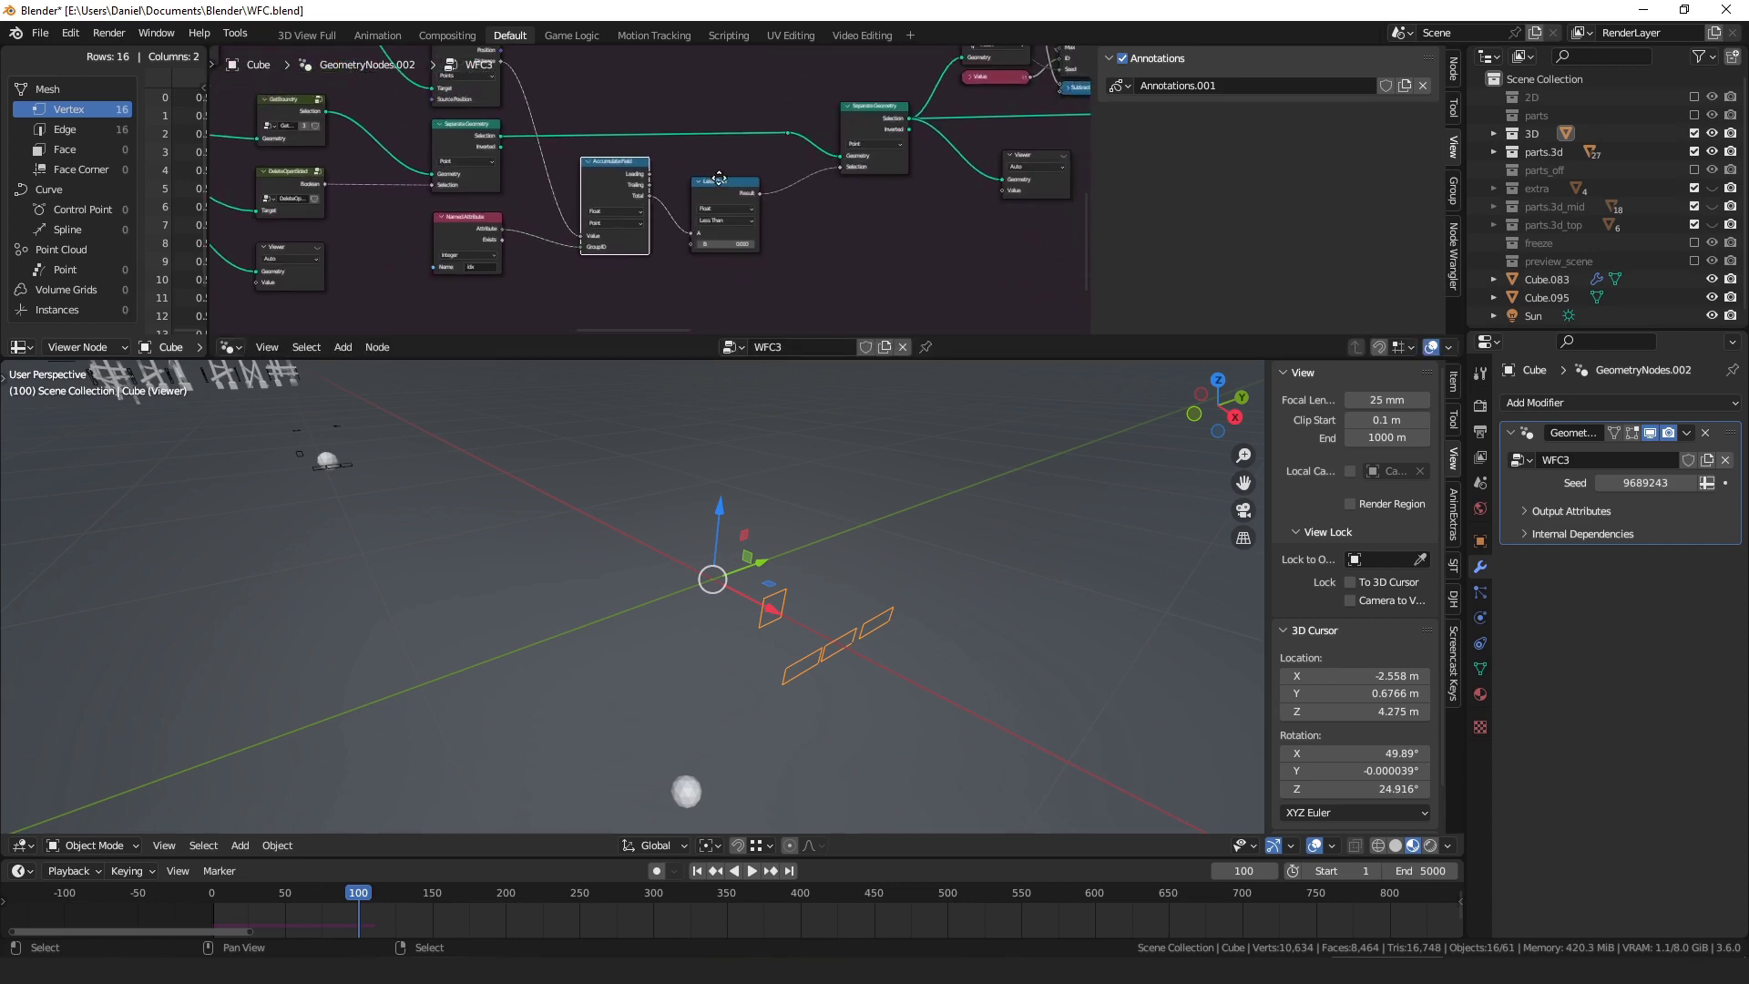
middle_click_drag(554, 110, 580, 139)
scroll(594, 138, "down", 5)
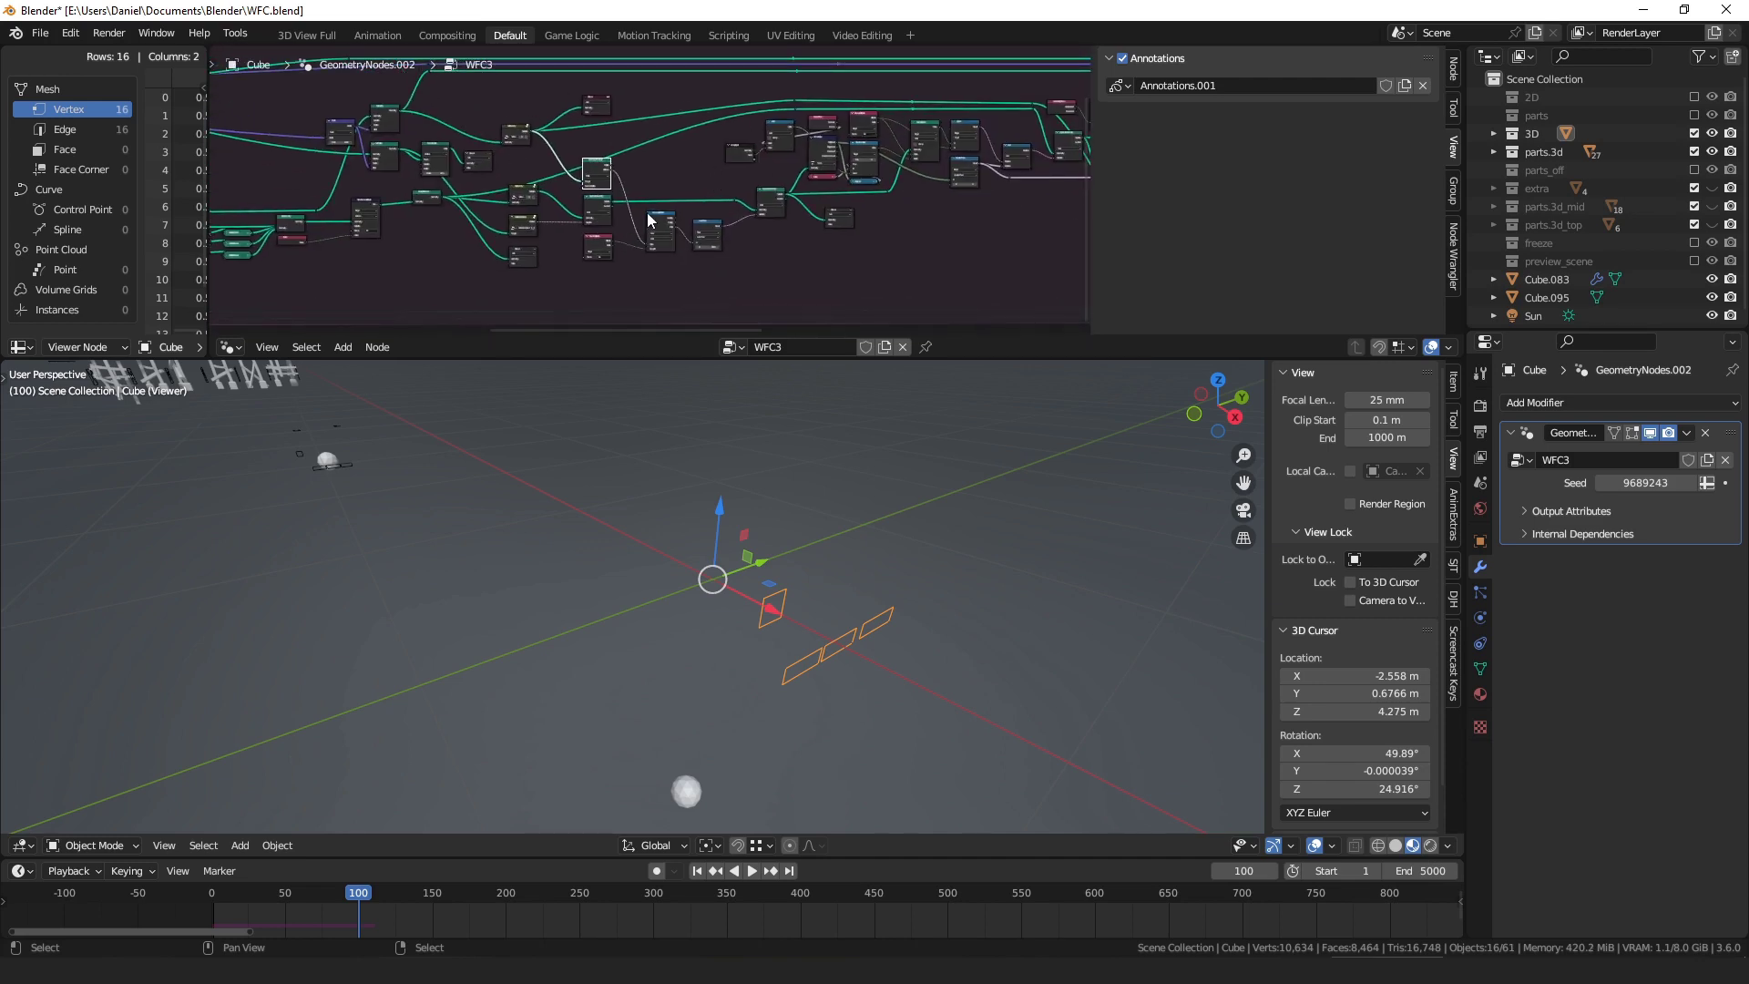
scroll(647, 205, "up", 5)
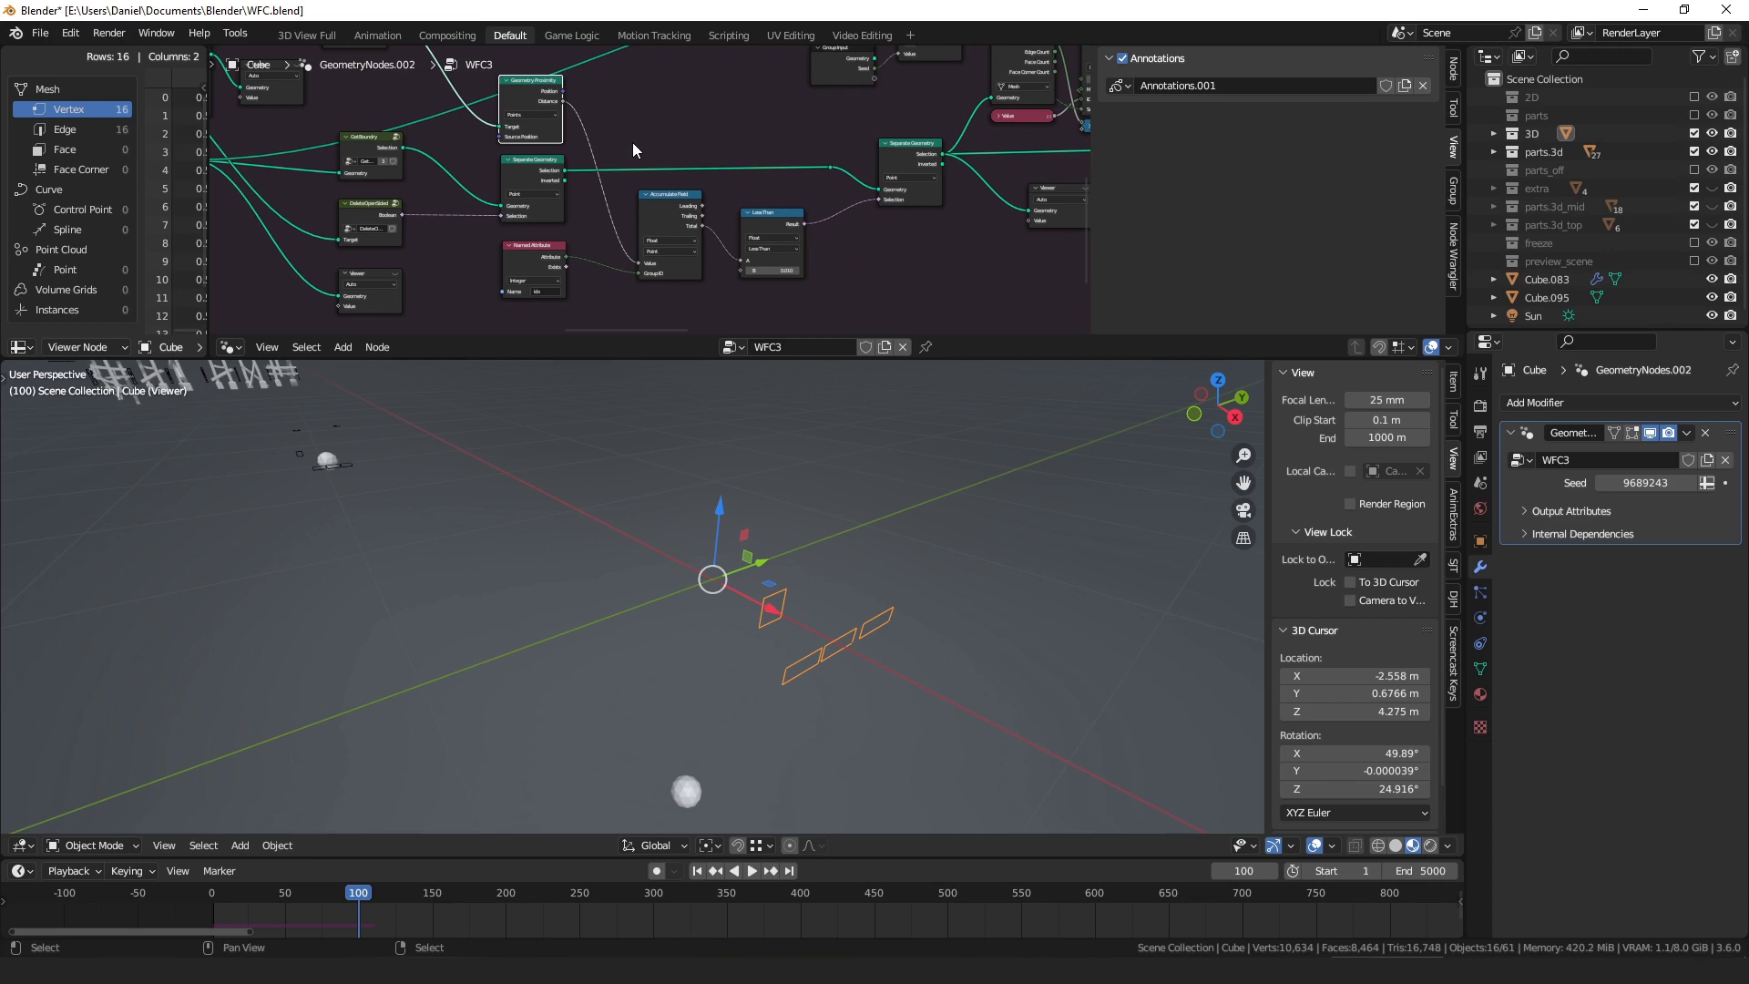
- Select the Named Attribute node feeding Accumulate Field's Group ID and trace the upstream nodes its attribute depends on
left_click(553, 251)
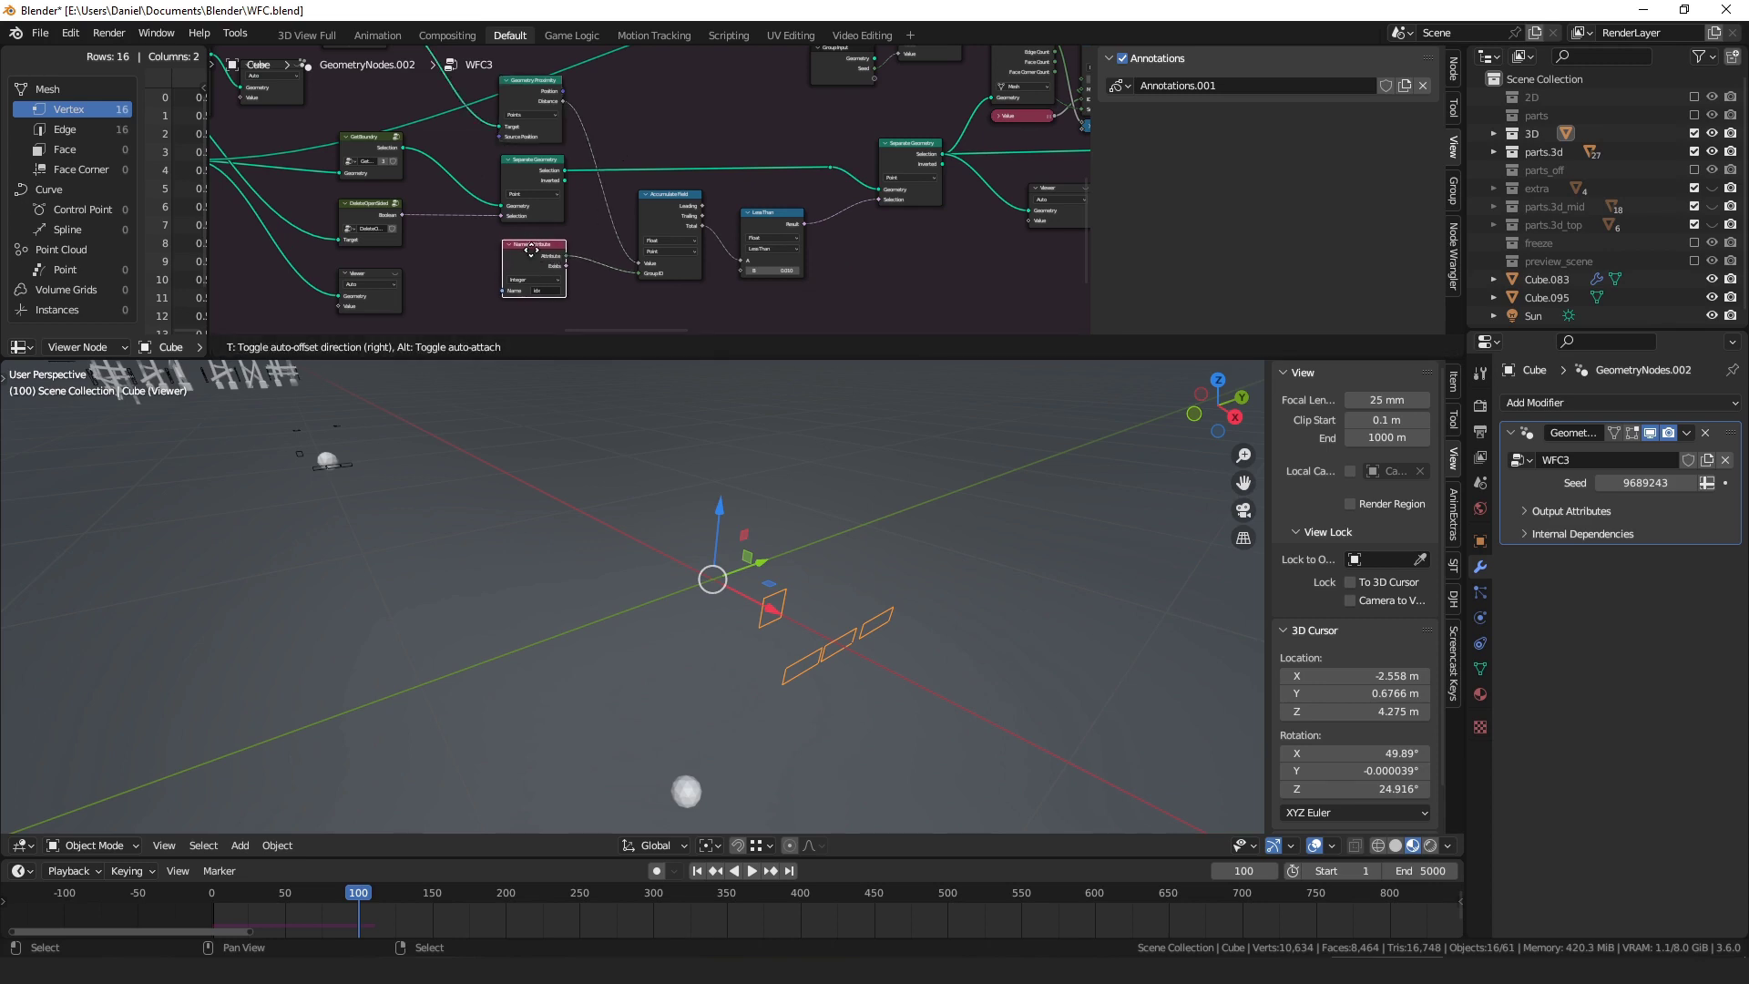
middle_click_drag(590, 251, 602, 229)
scroll(601, 229, "up", 1)
left_click_drag(543, 254, 545, 248)
middle_click_drag(584, 263, 692, 216)
scroll(643, 208, "down", 4)
middle_click_drag(426, 205, 758, 188)
middle_click_drag(650, 160, 219, 187)
scroll(605, 182, "up", 4)
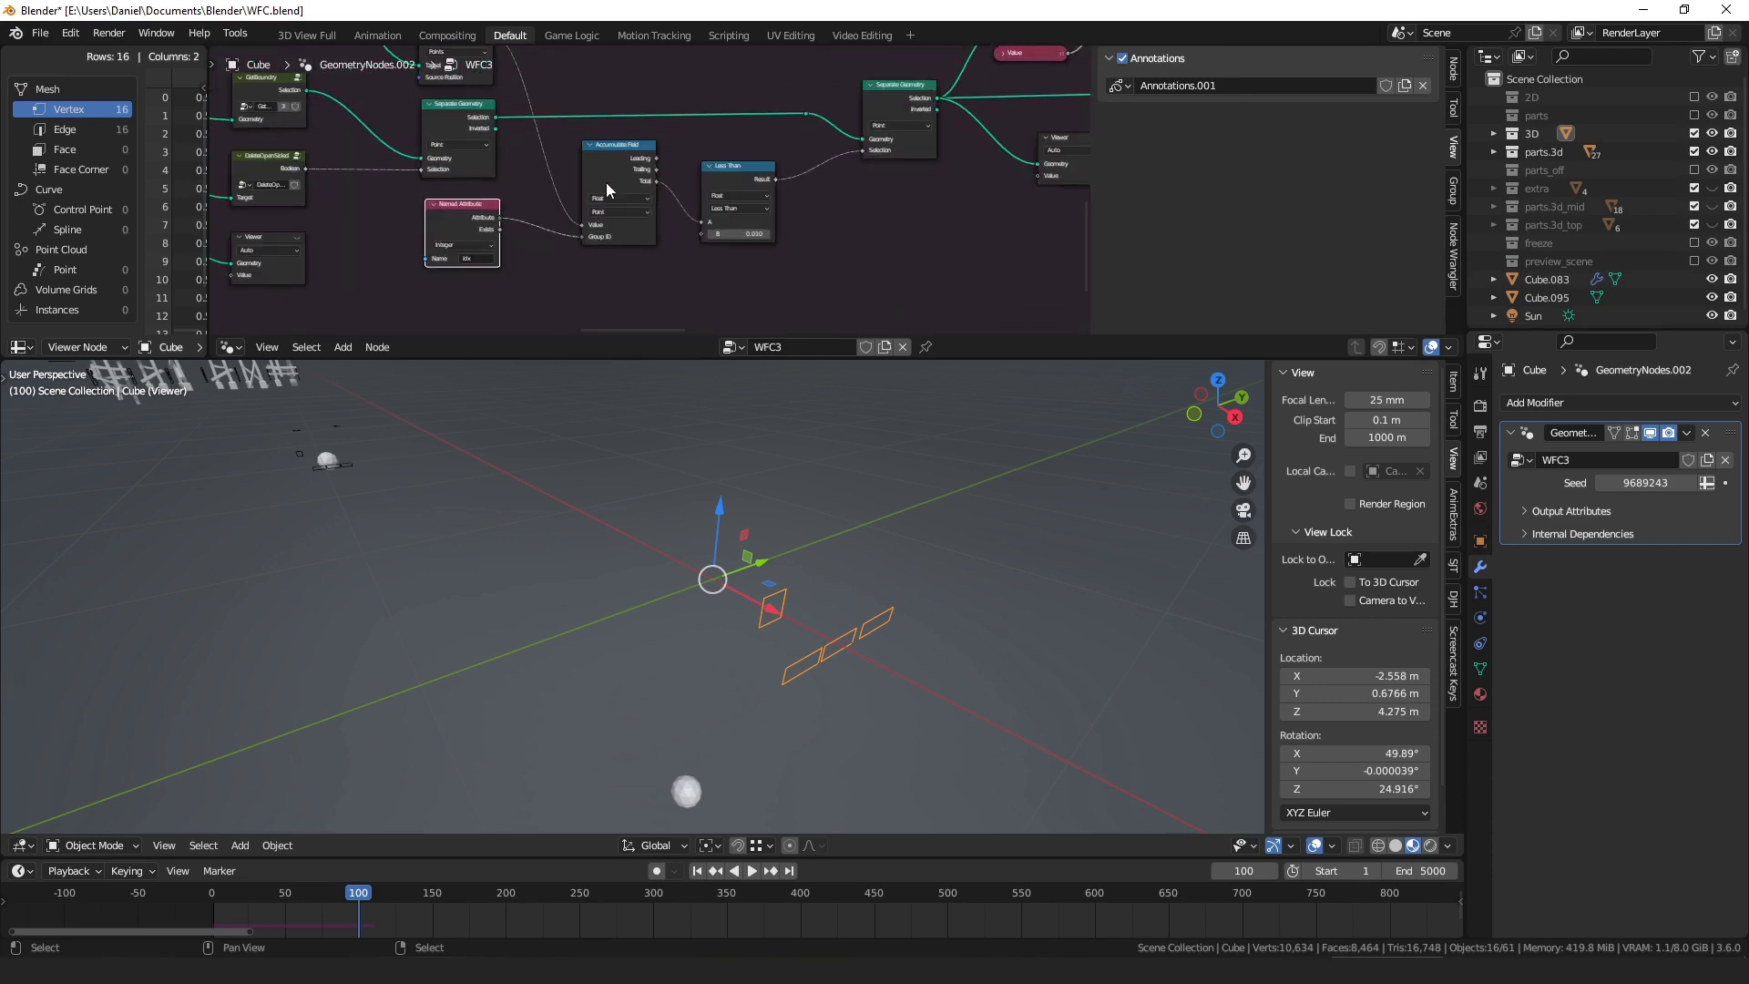
- Move the Accumulate Field node slightly lower, between the Named Attribute and Less Than nodes
left_click_drag(605, 182, 610, 190)
middle_click_drag(614, 170, 771, 170)
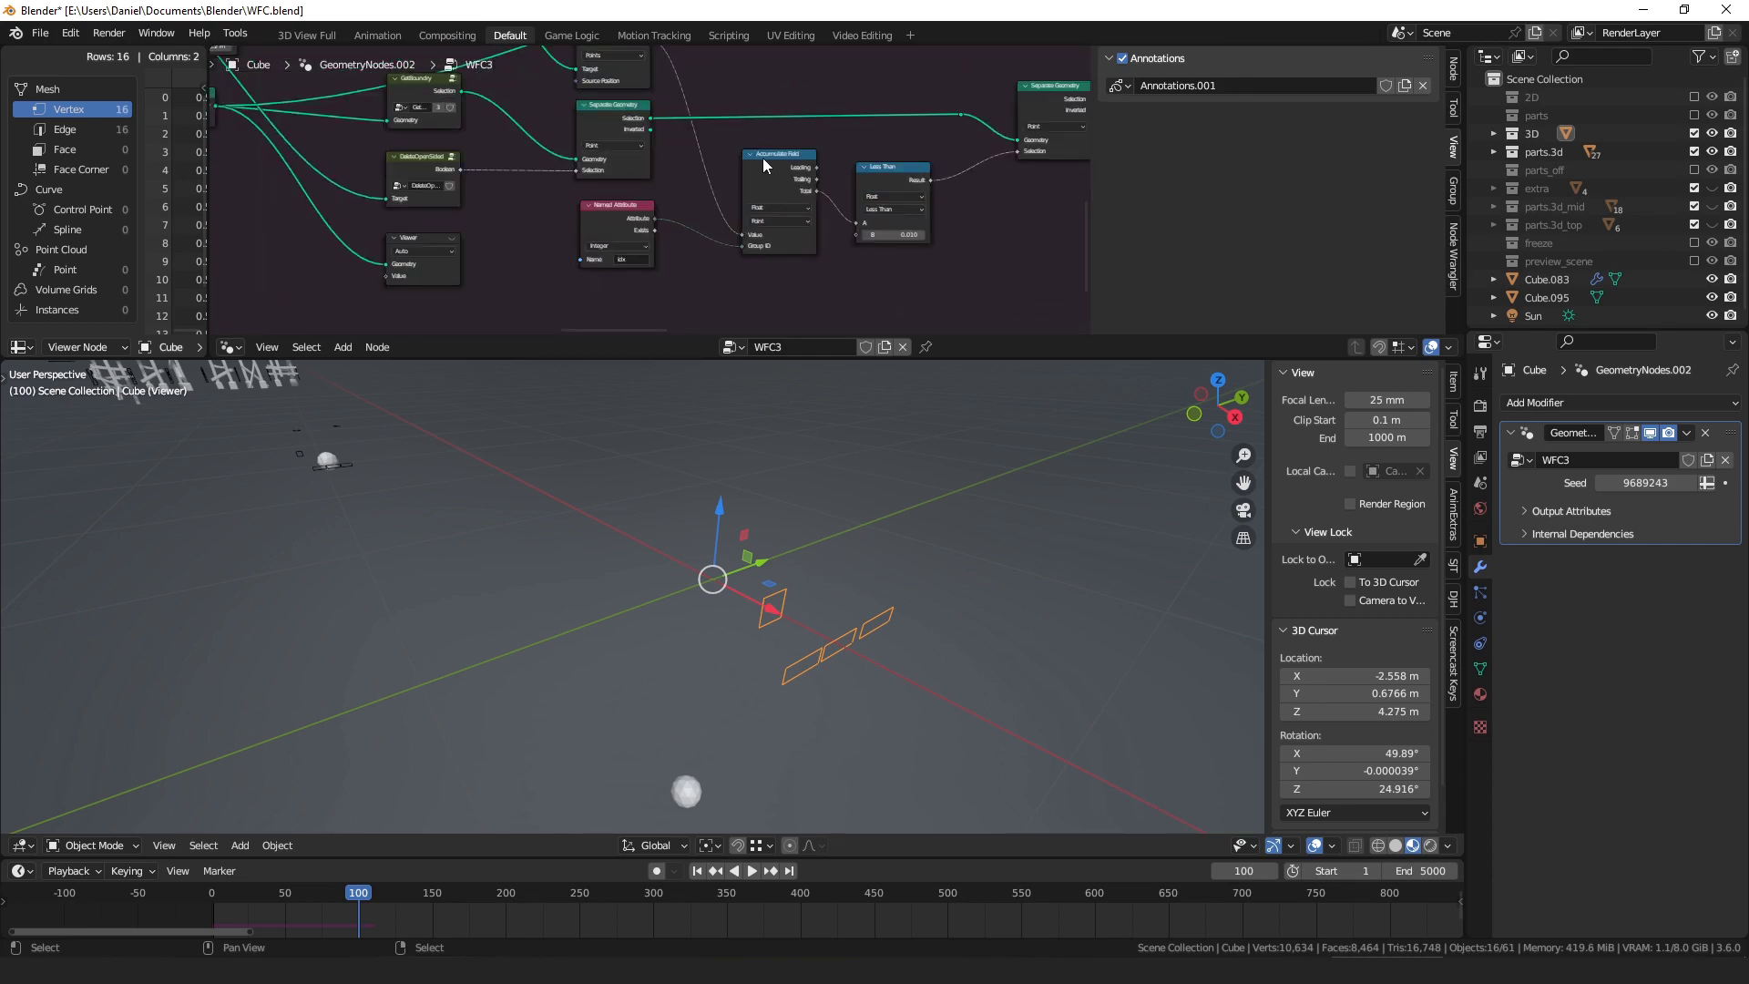
left_click_drag(763, 157, 758, 180)
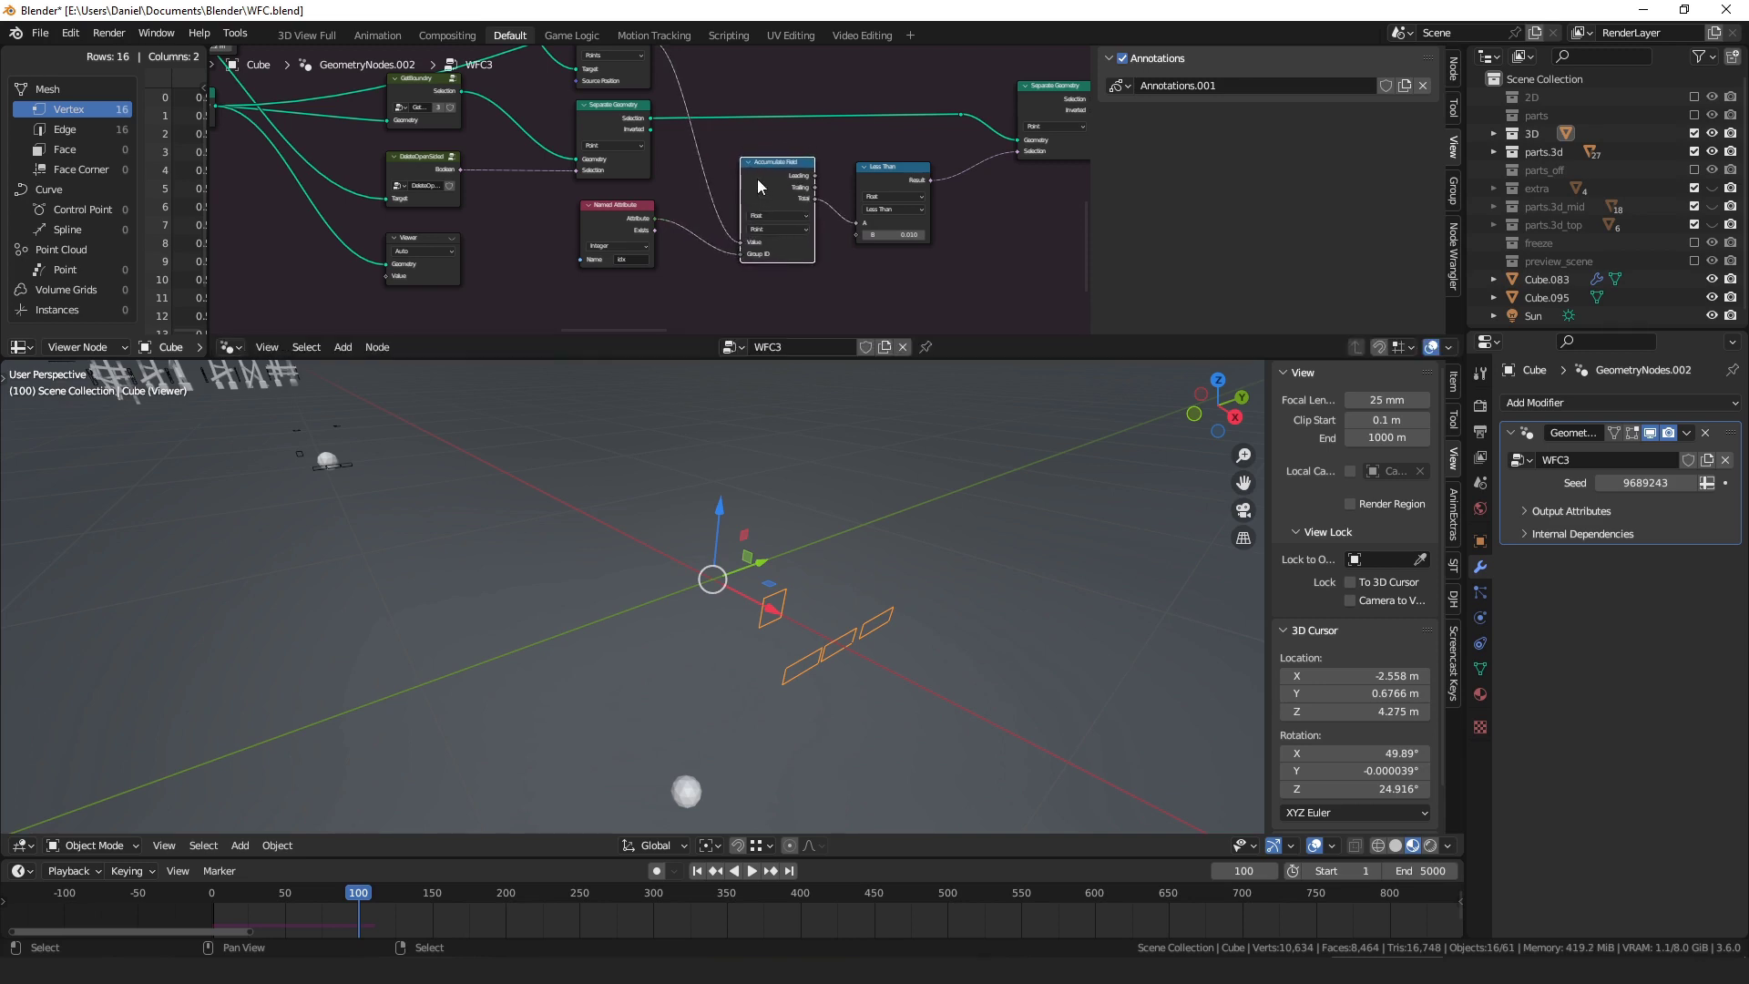
middle_click_drag(757, 179, 763, 210)
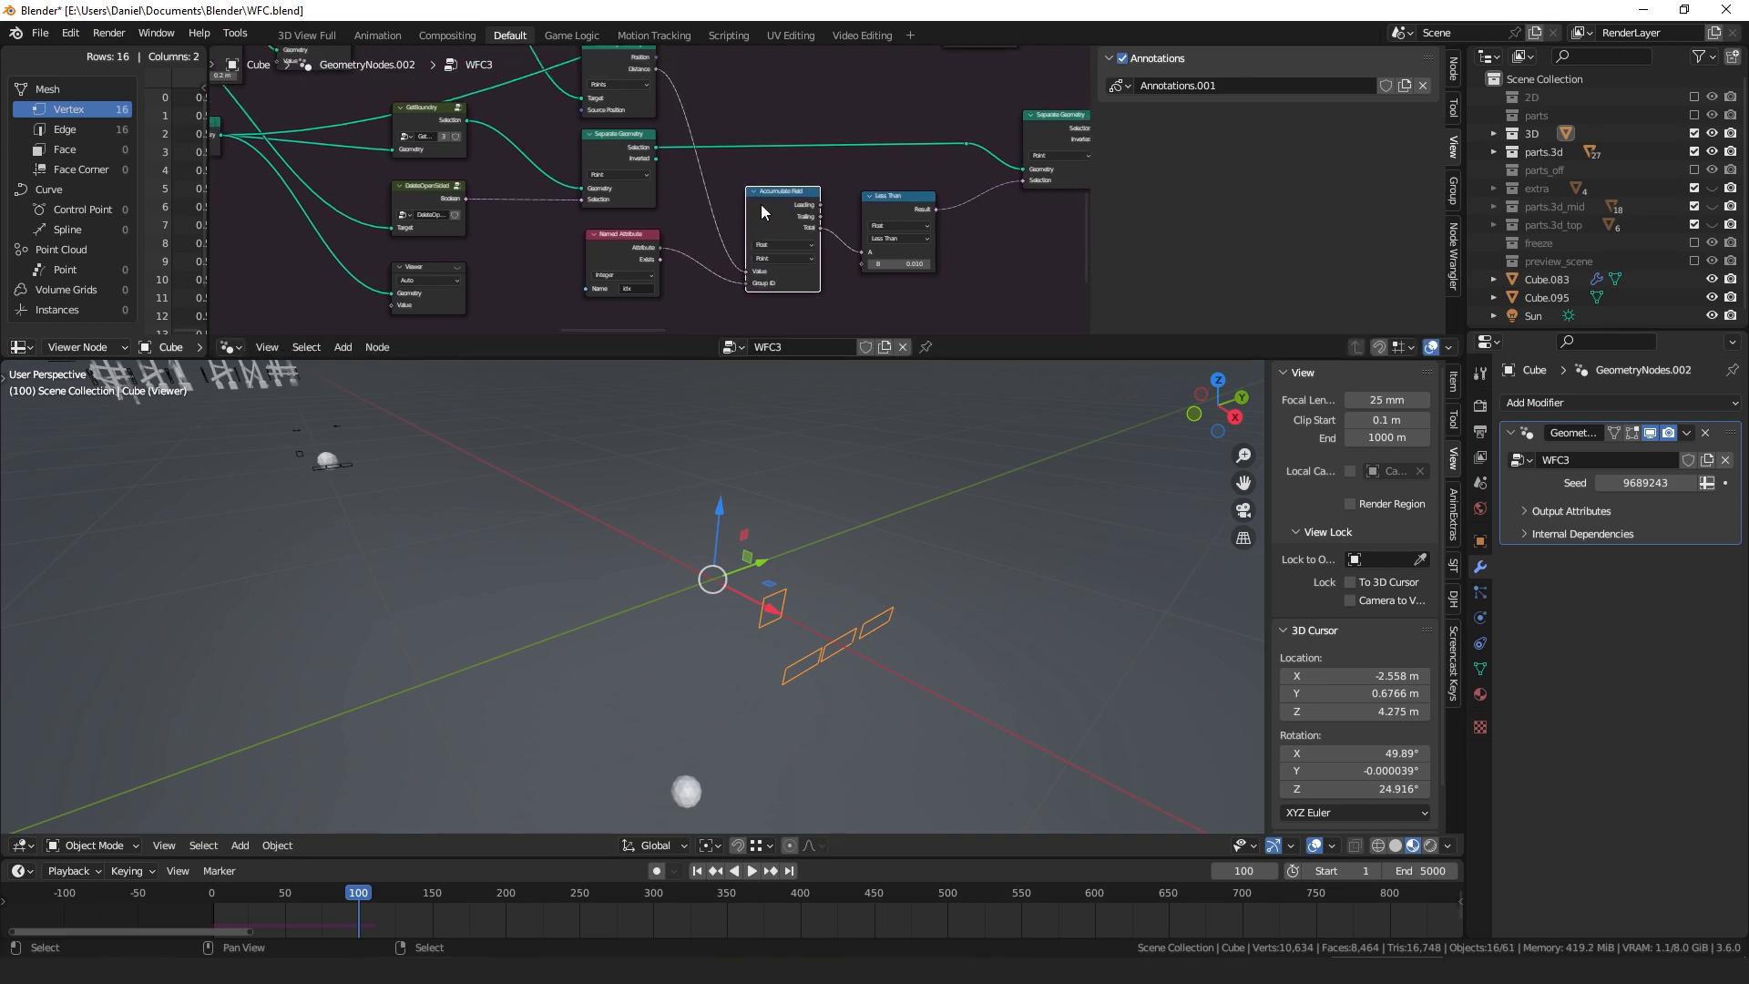
- Trace the Geometry Proximity node back to the GetBoundry group that feeds its Target input
middle_click_drag(617, 72, 690, 147)
left_click_drag(687, 137, 689, 136)
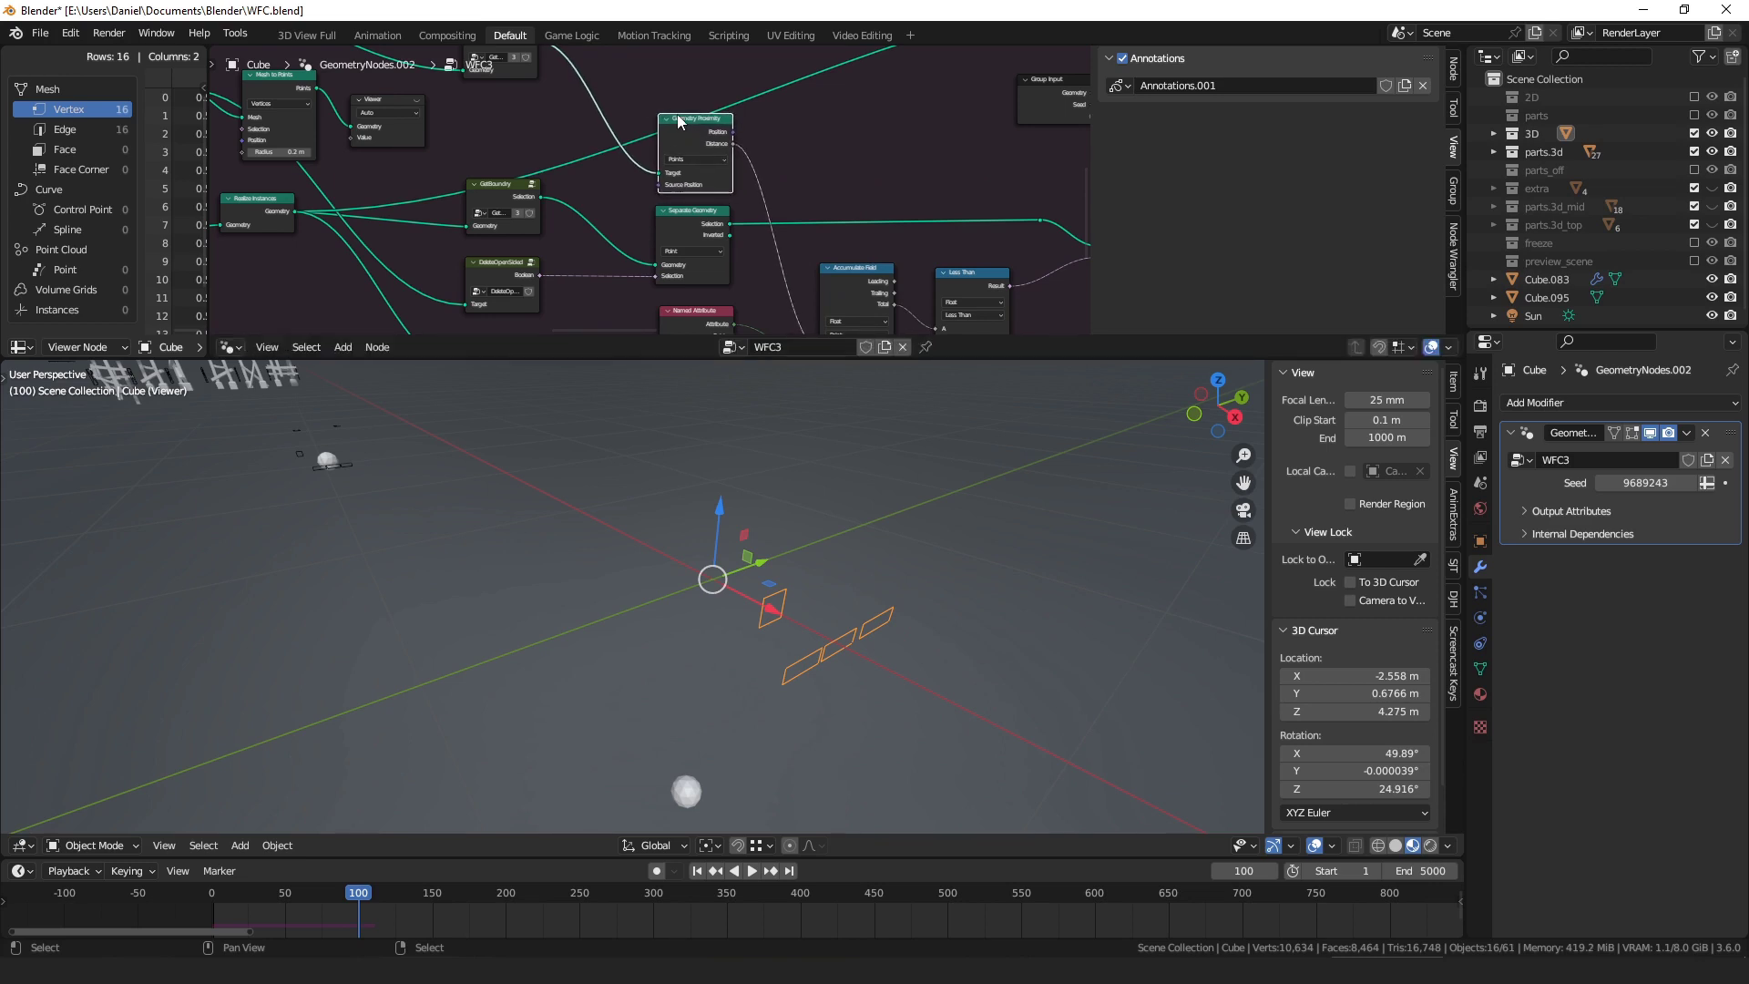
middle_click_drag(676, 113, 755, 180)
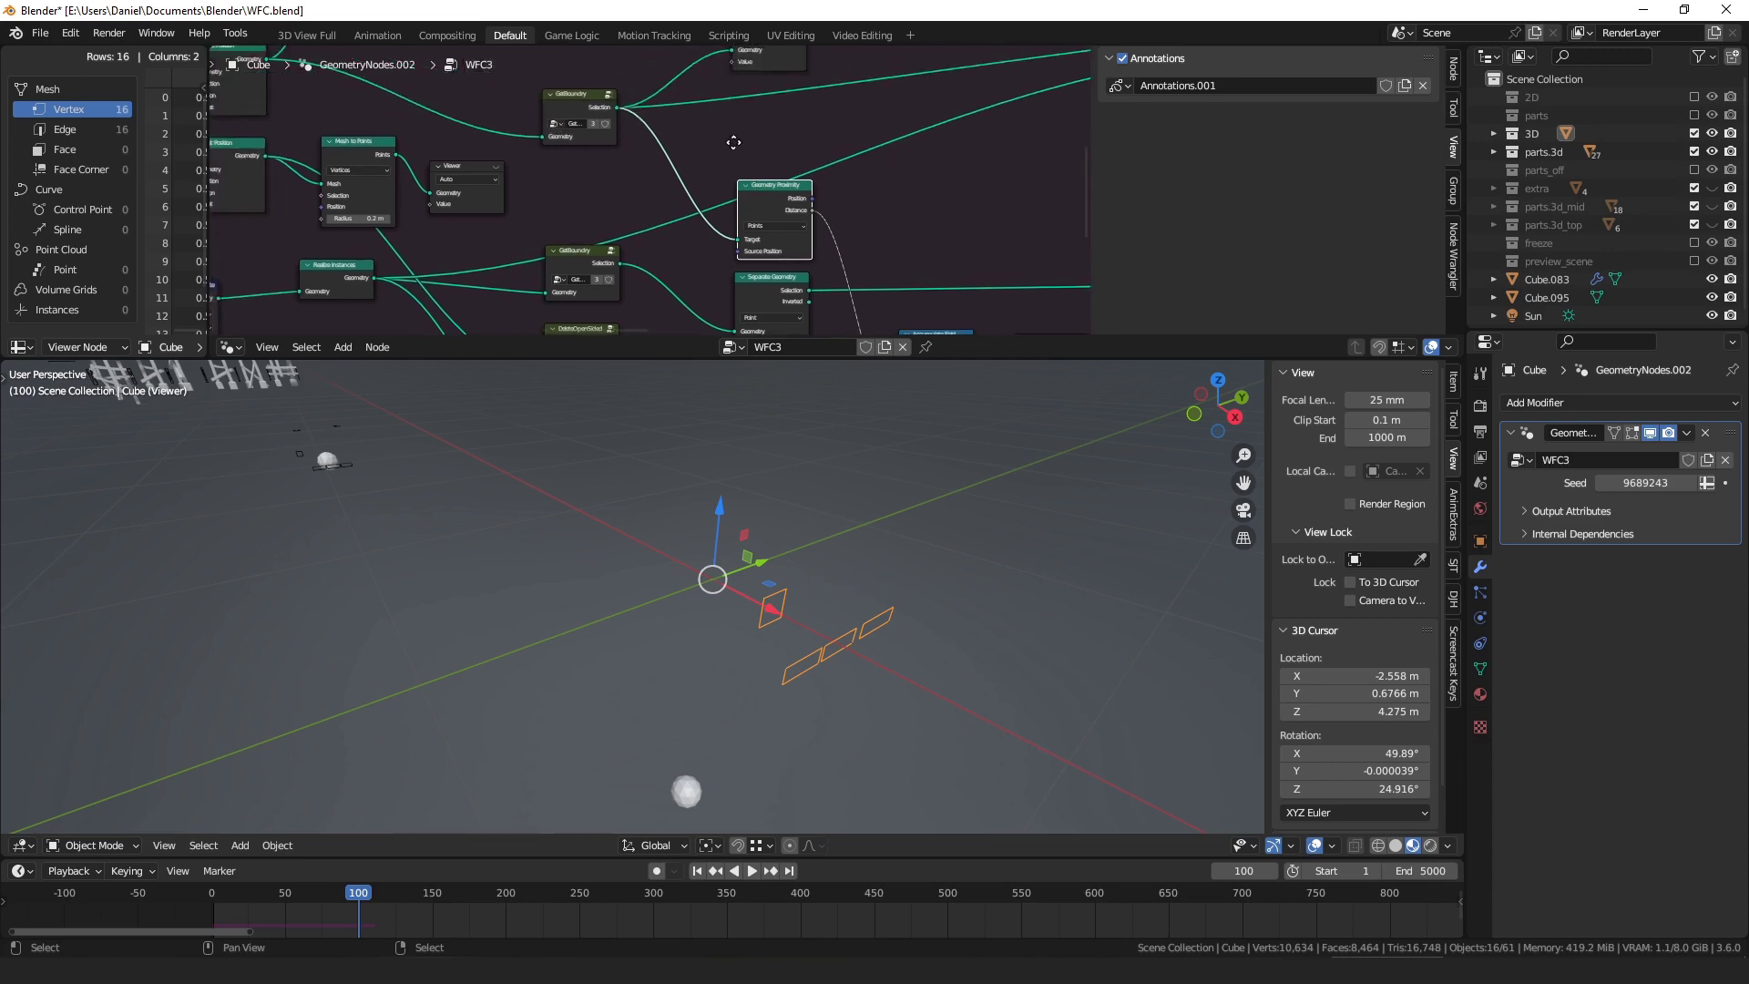
left_click(583, 107)
left_click_drag(583, 106, 579, 100)
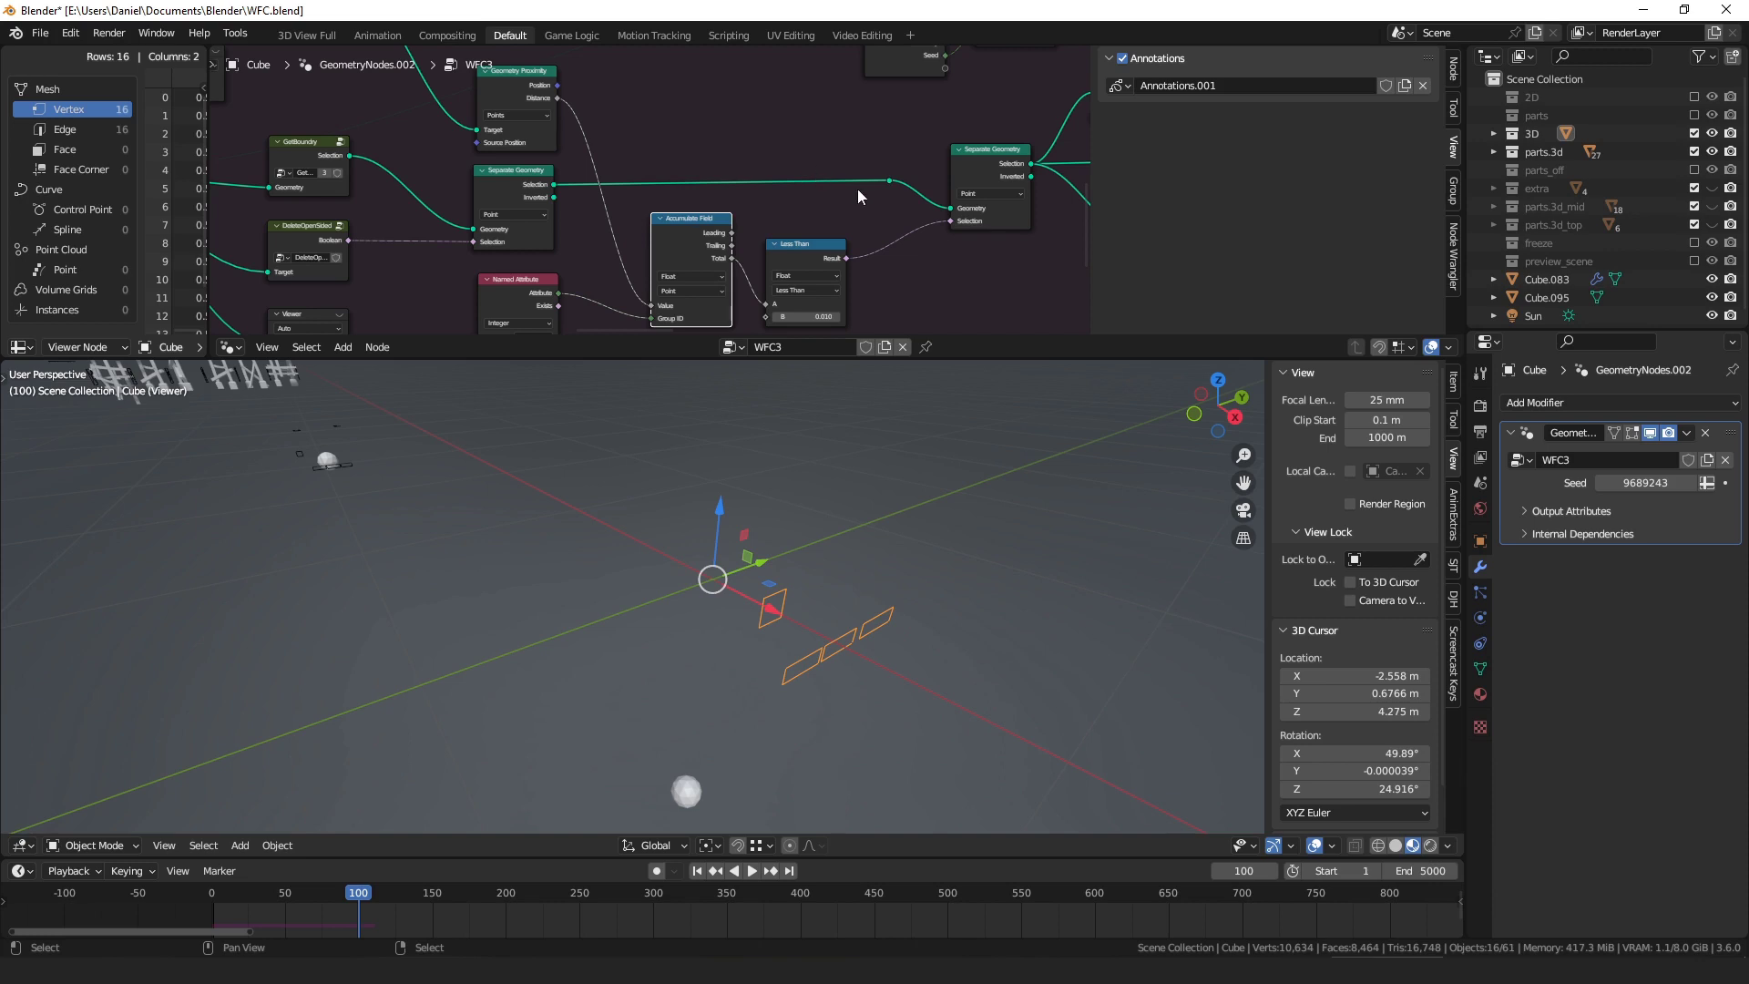
- Preview the output of the Separate Geometry node whose selection comes from the Less Than node
middle_click_drag(859, 191, 698, 159)
left_click_drag(699, 160, 718, 164)
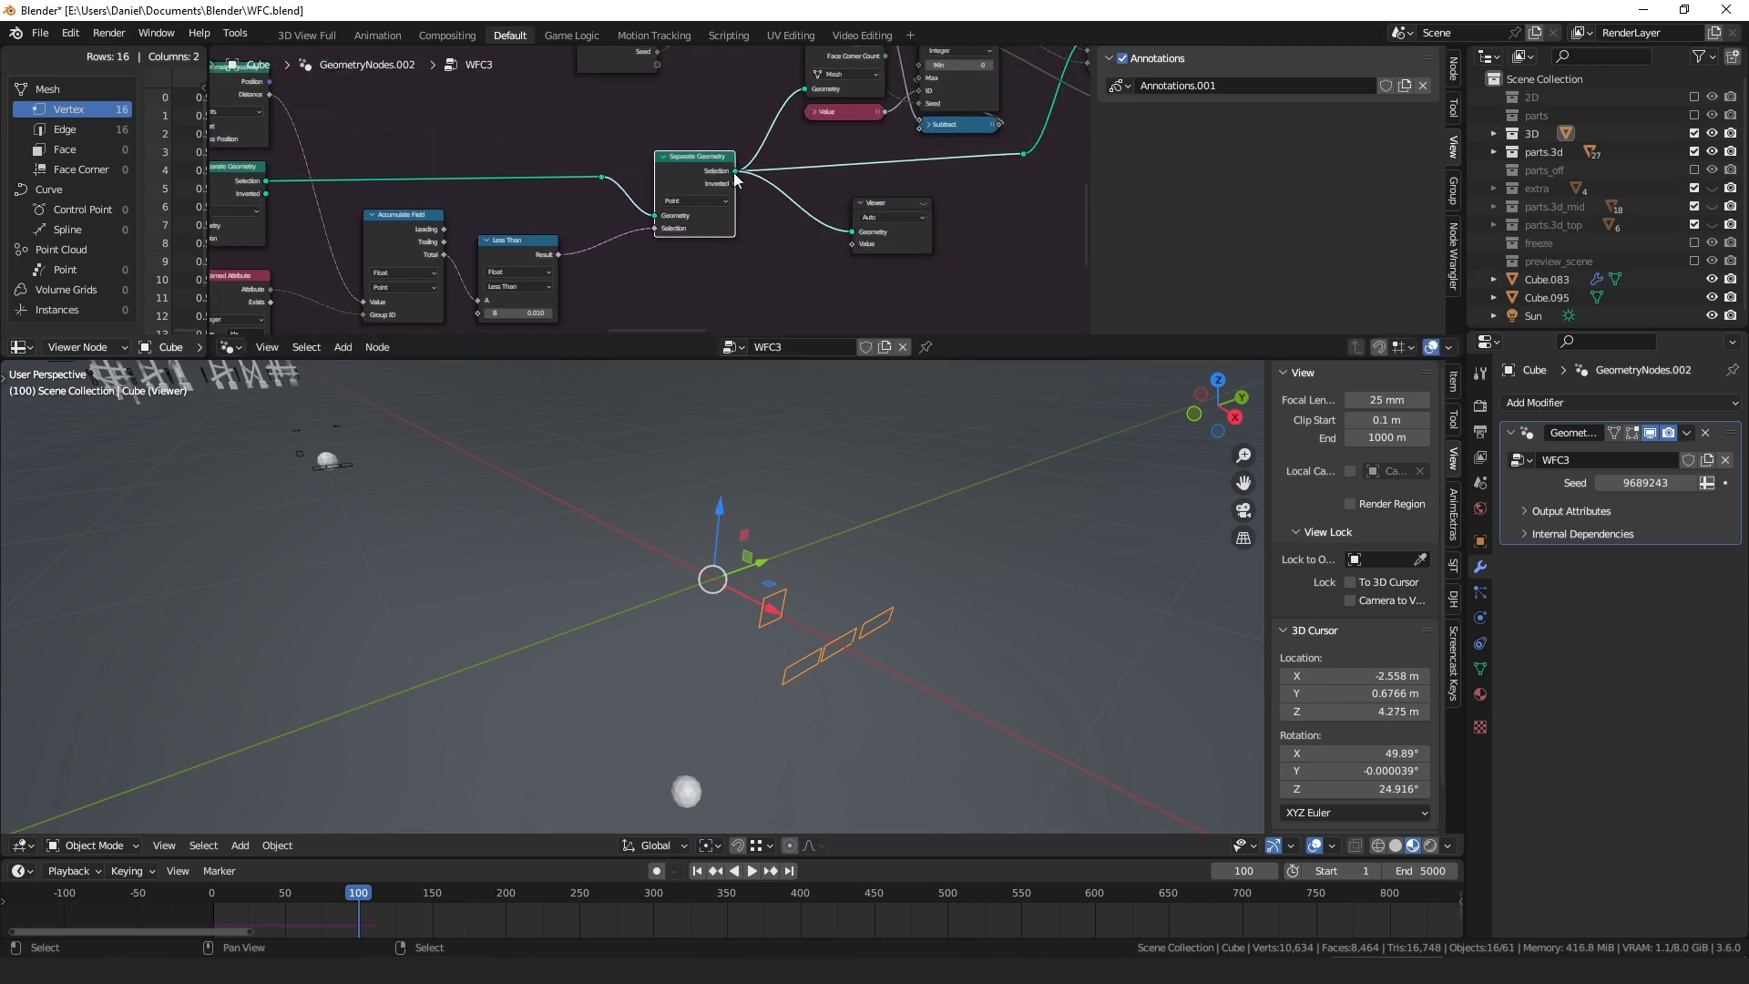
left_click(923, 208)
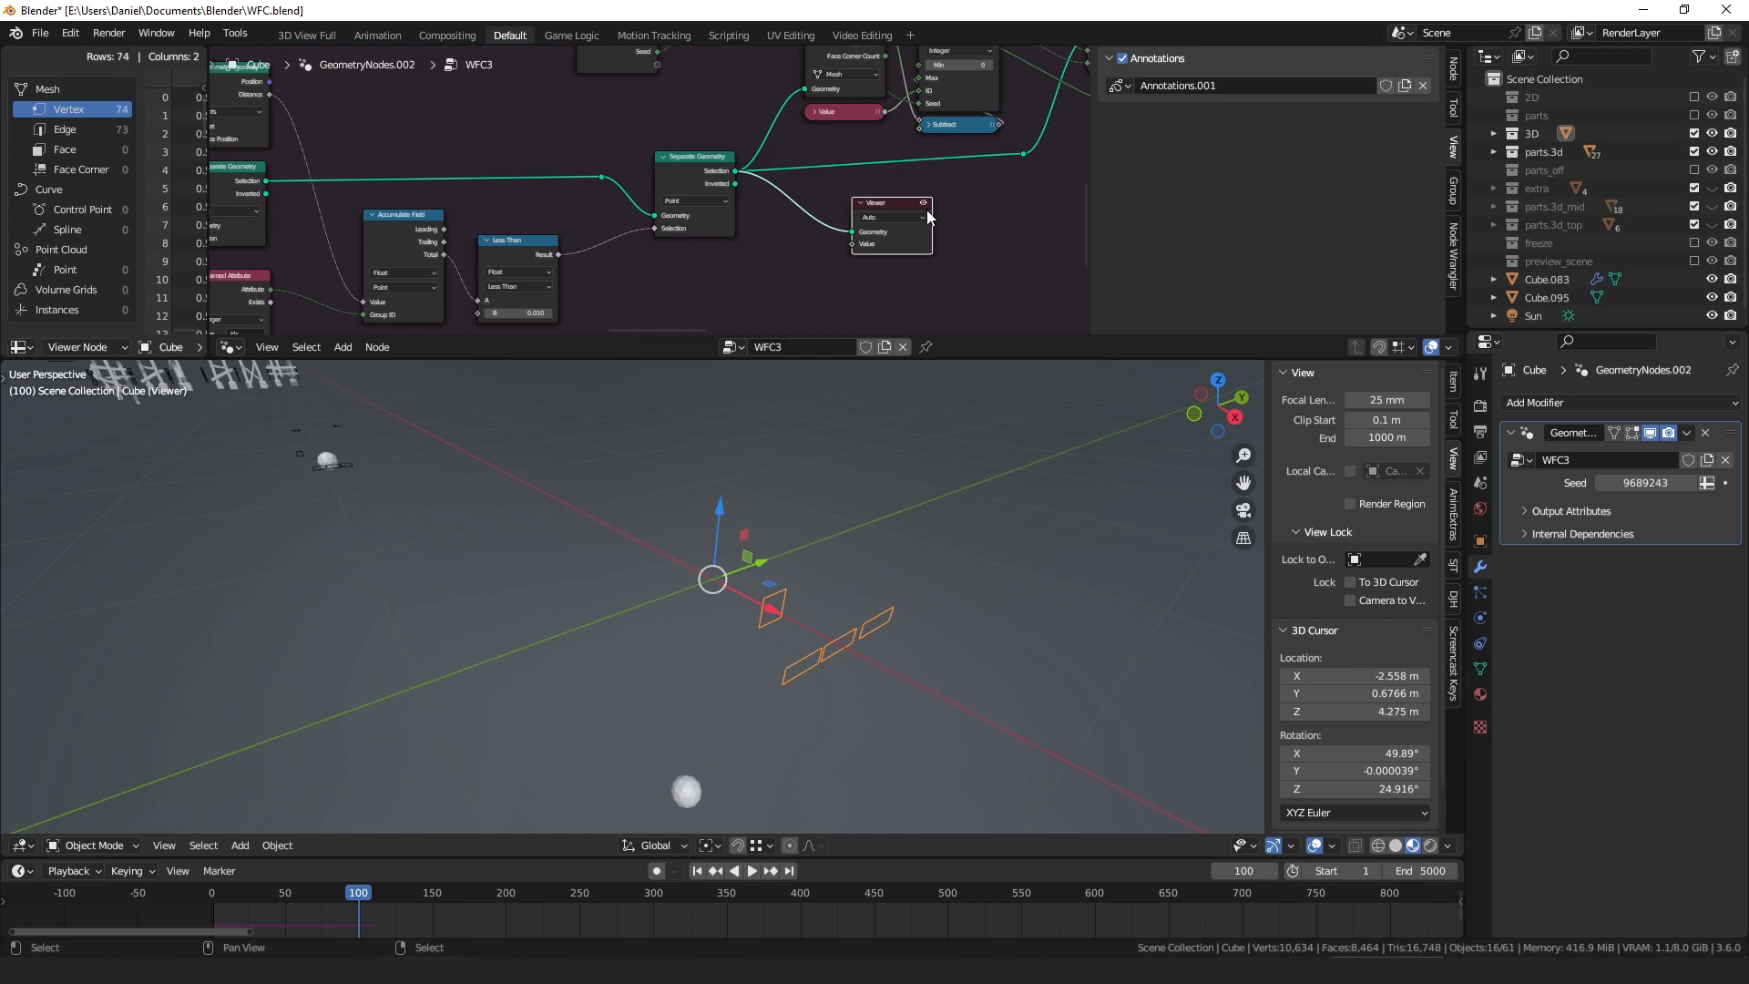
- Preview the boundary geometry output by the upper GetBoundry group, the one feeding Geometry Proximity
middle_click_drag(457, 126, 672, 148)
scroll(597, 127, "down", 1)
middle_click_drag(459, 54, 469, 165)
scroll(485, 163, "down", 1)
scroll(501, 105, "down", 3)
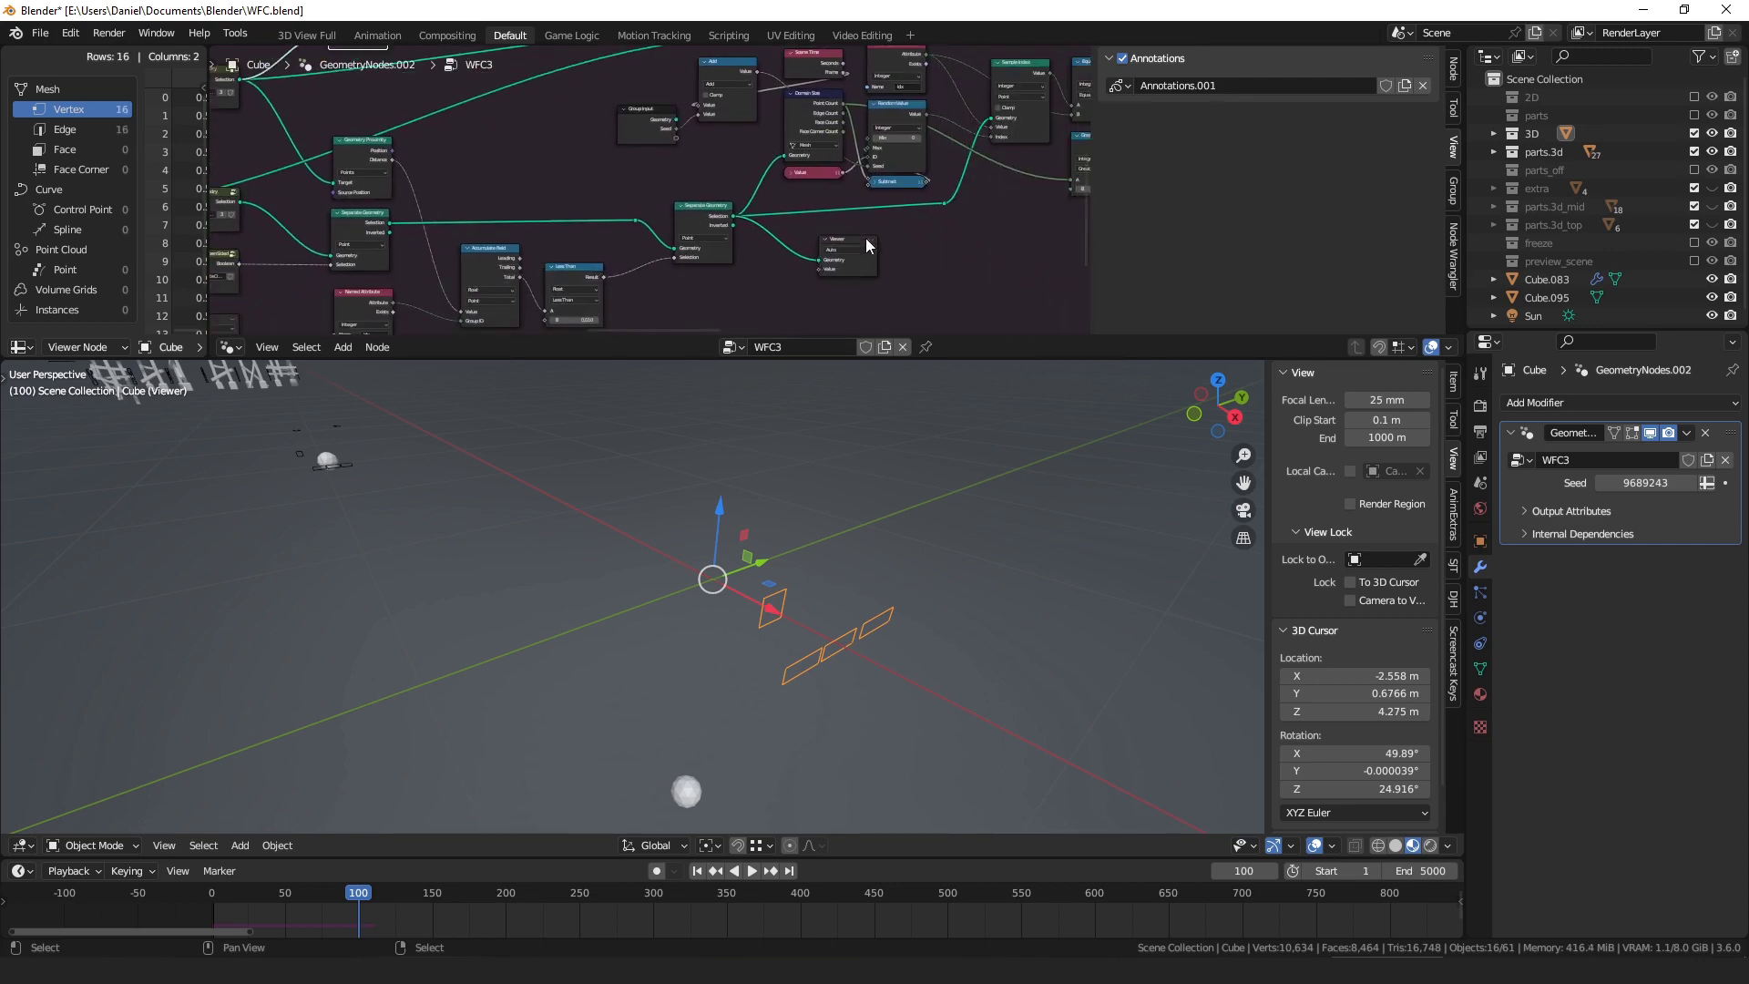
left_click(471, 102)
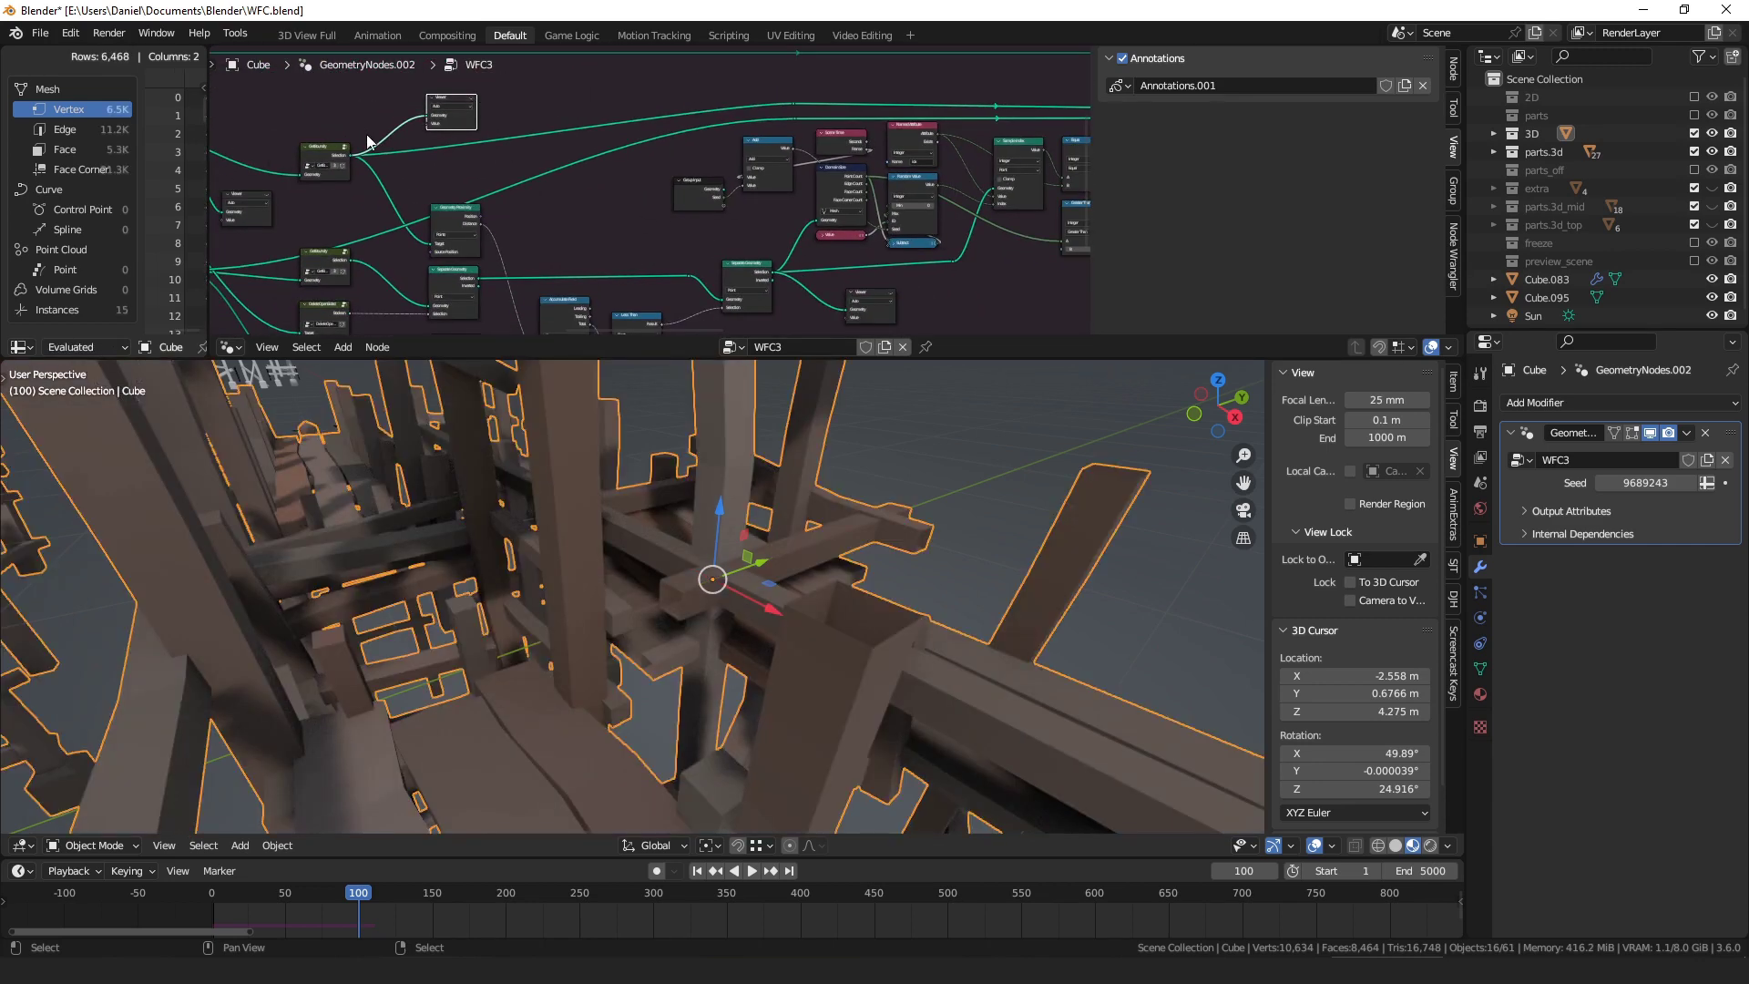
middle_click_drag(434, 159, 535, 194)
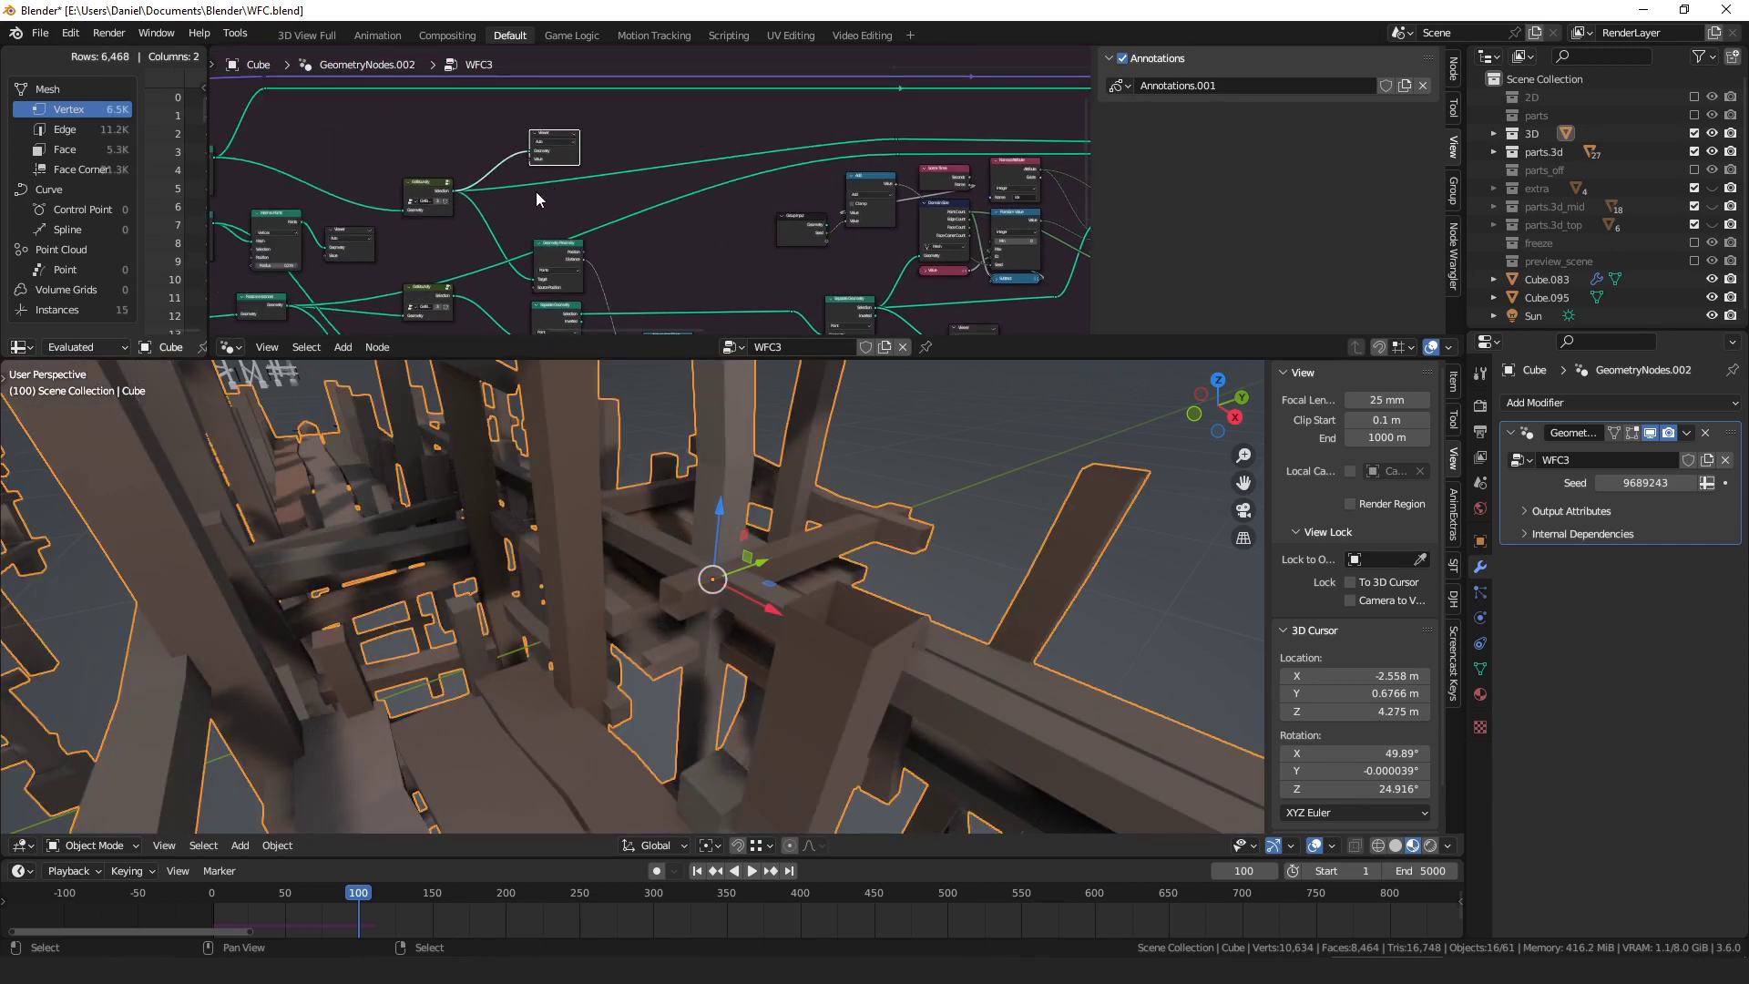
left_click(574, 137)
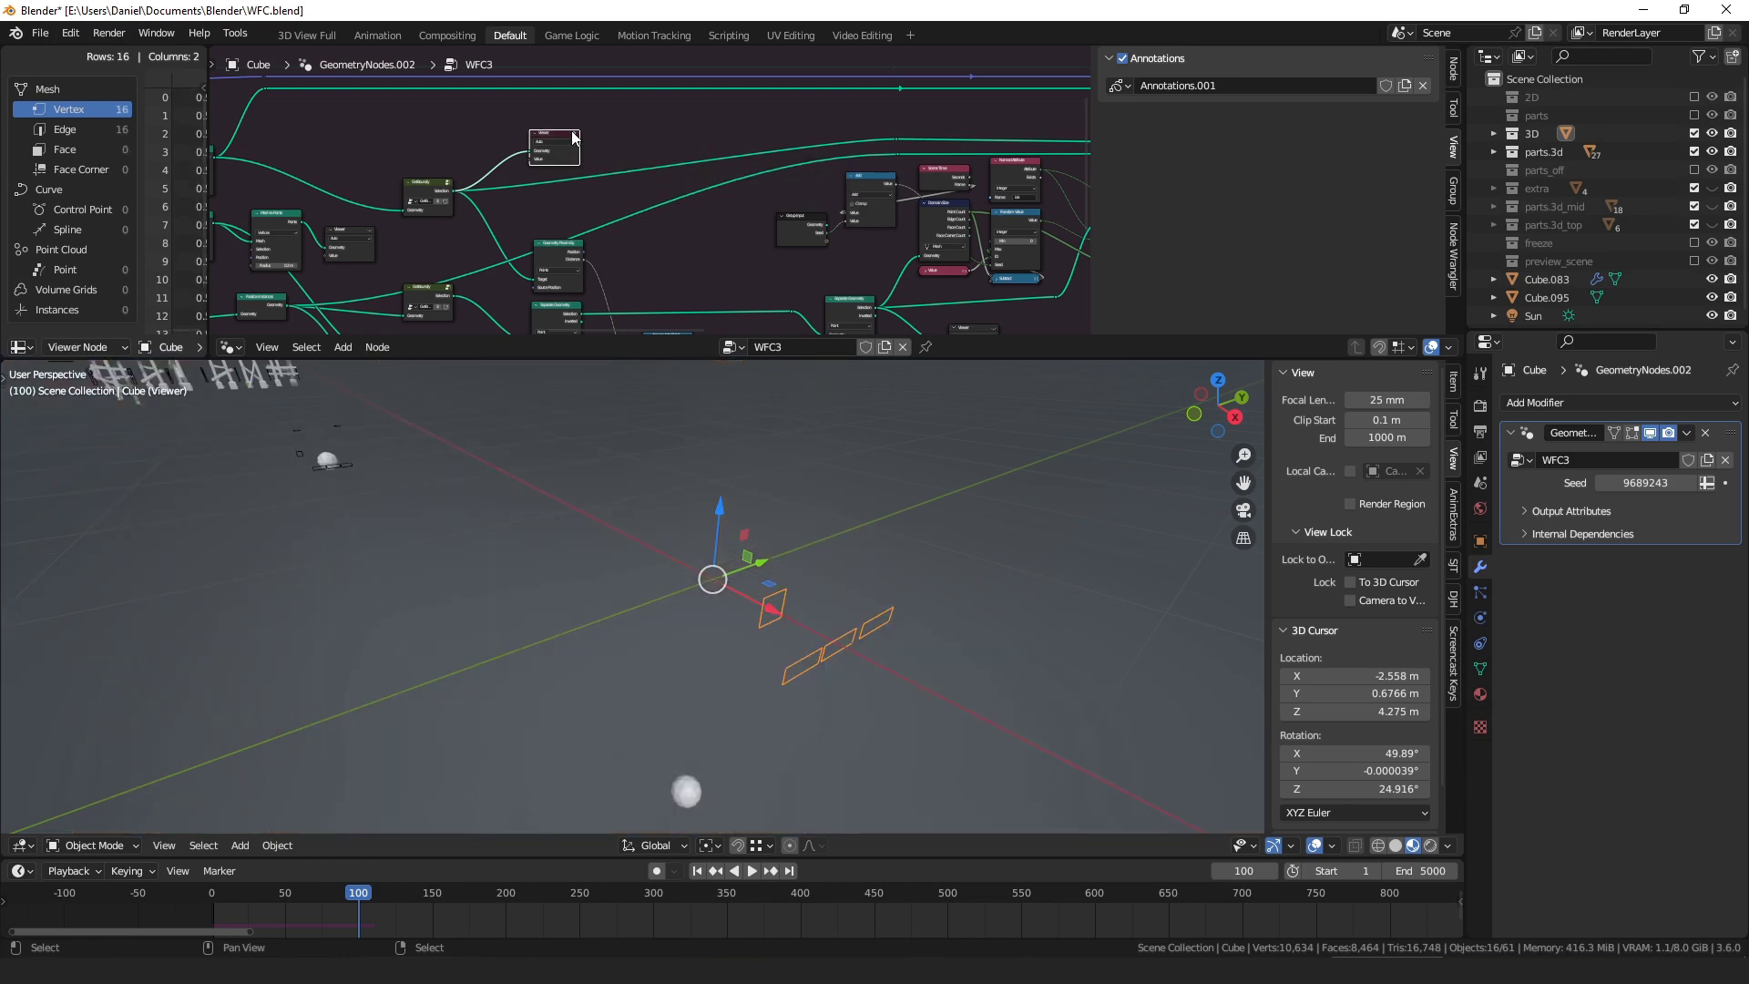
- Switch the preview back to the boundaries kept by the Less Than filter's Separate Geometry node
middle_click_drag(752, 210, 617, 121)
left_click(861, 239)
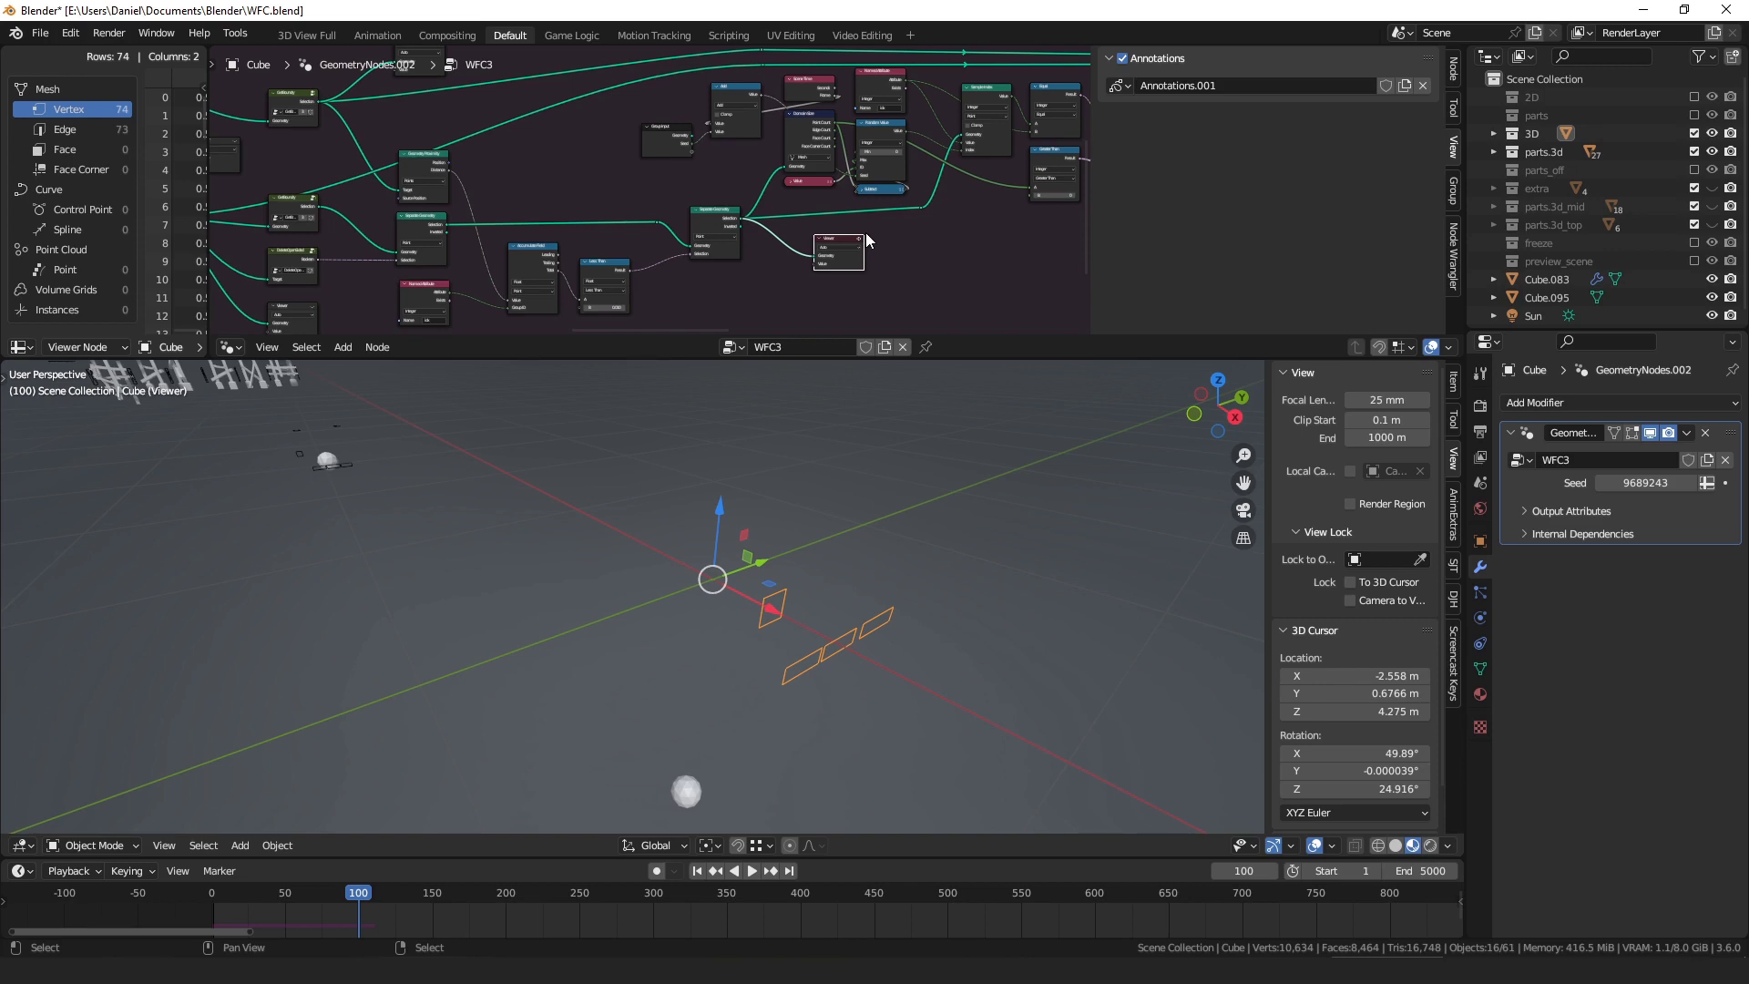
scroll(658, 186, "up", 2)
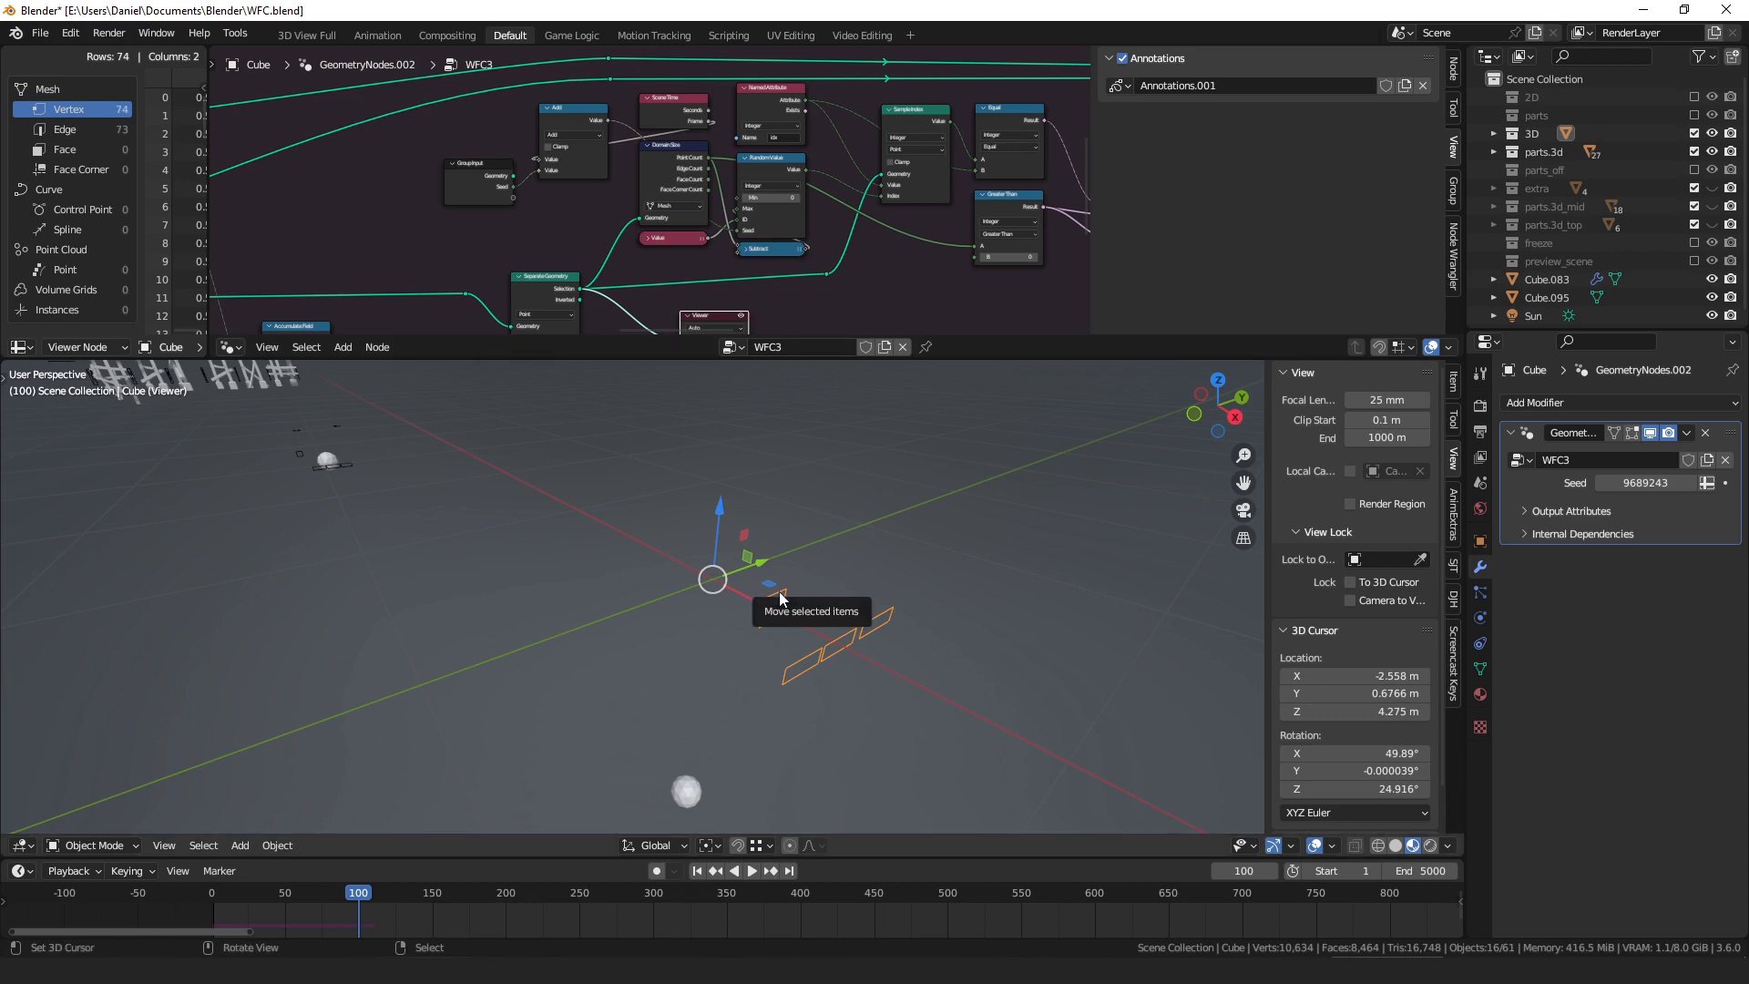
- Select the Realize Instances node and preview its complete set of candidate parts
scroll(779, 592, "down", 3)
scroll(504, 201, "down", 4)
left_click(419, 185)
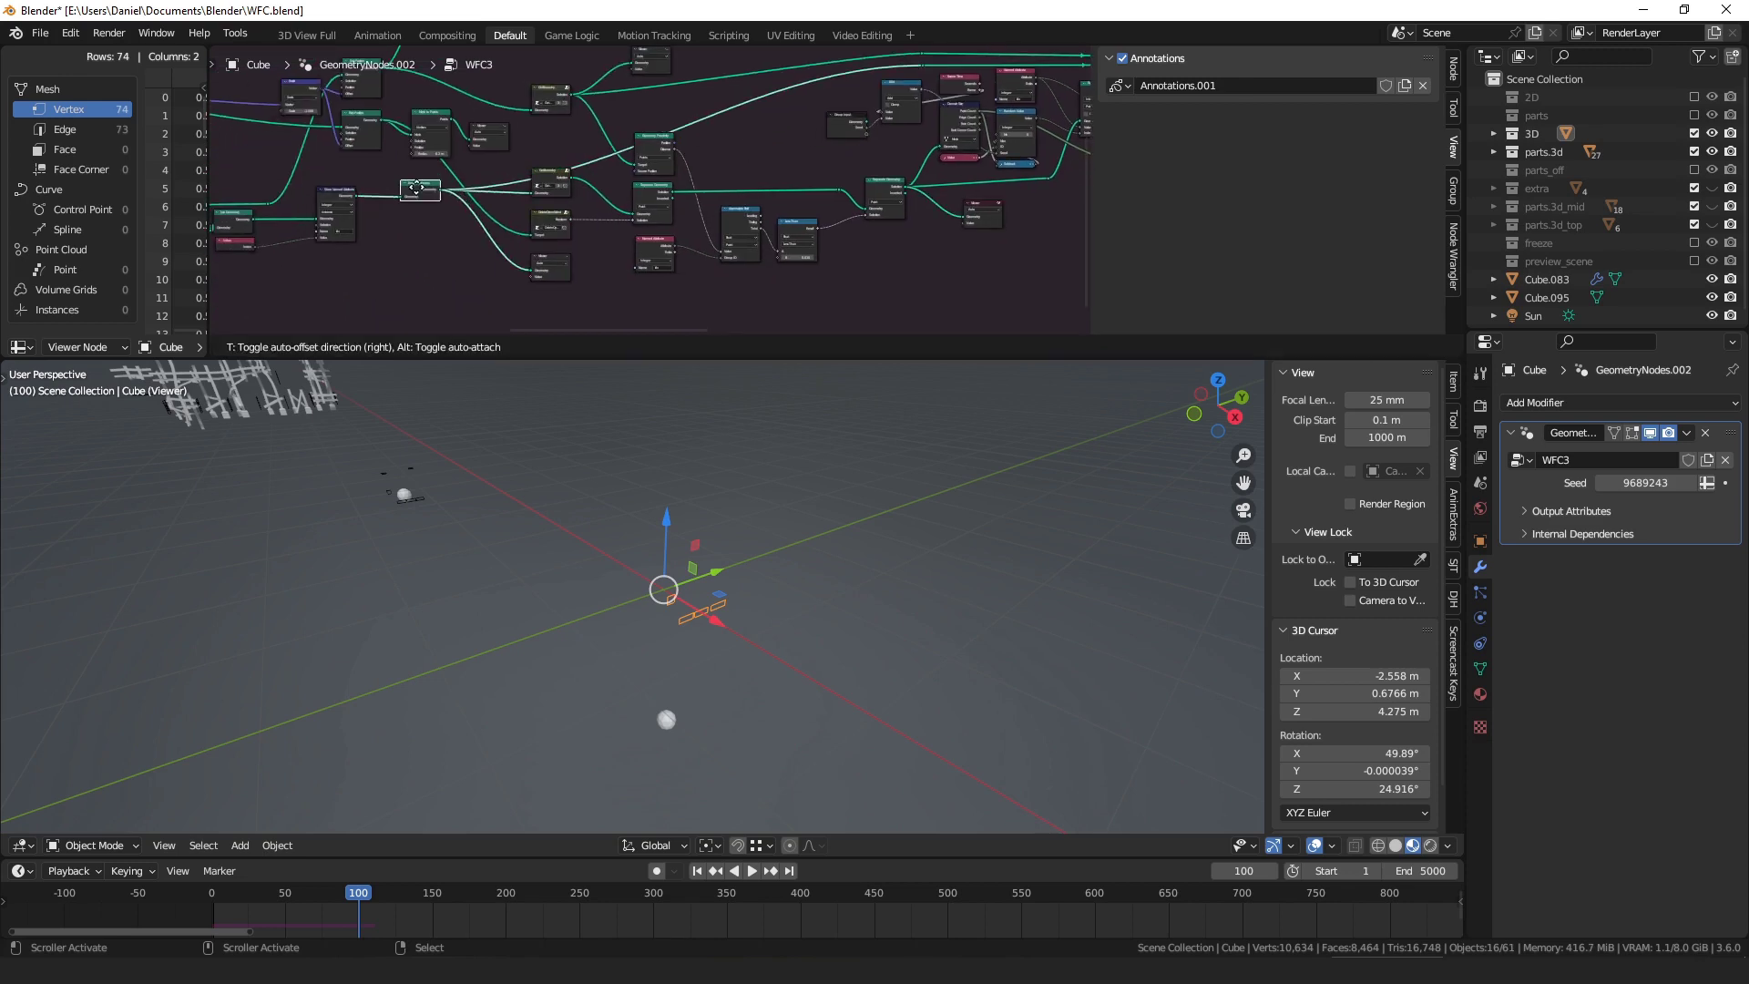
scroll(387, 188, "up", 1)
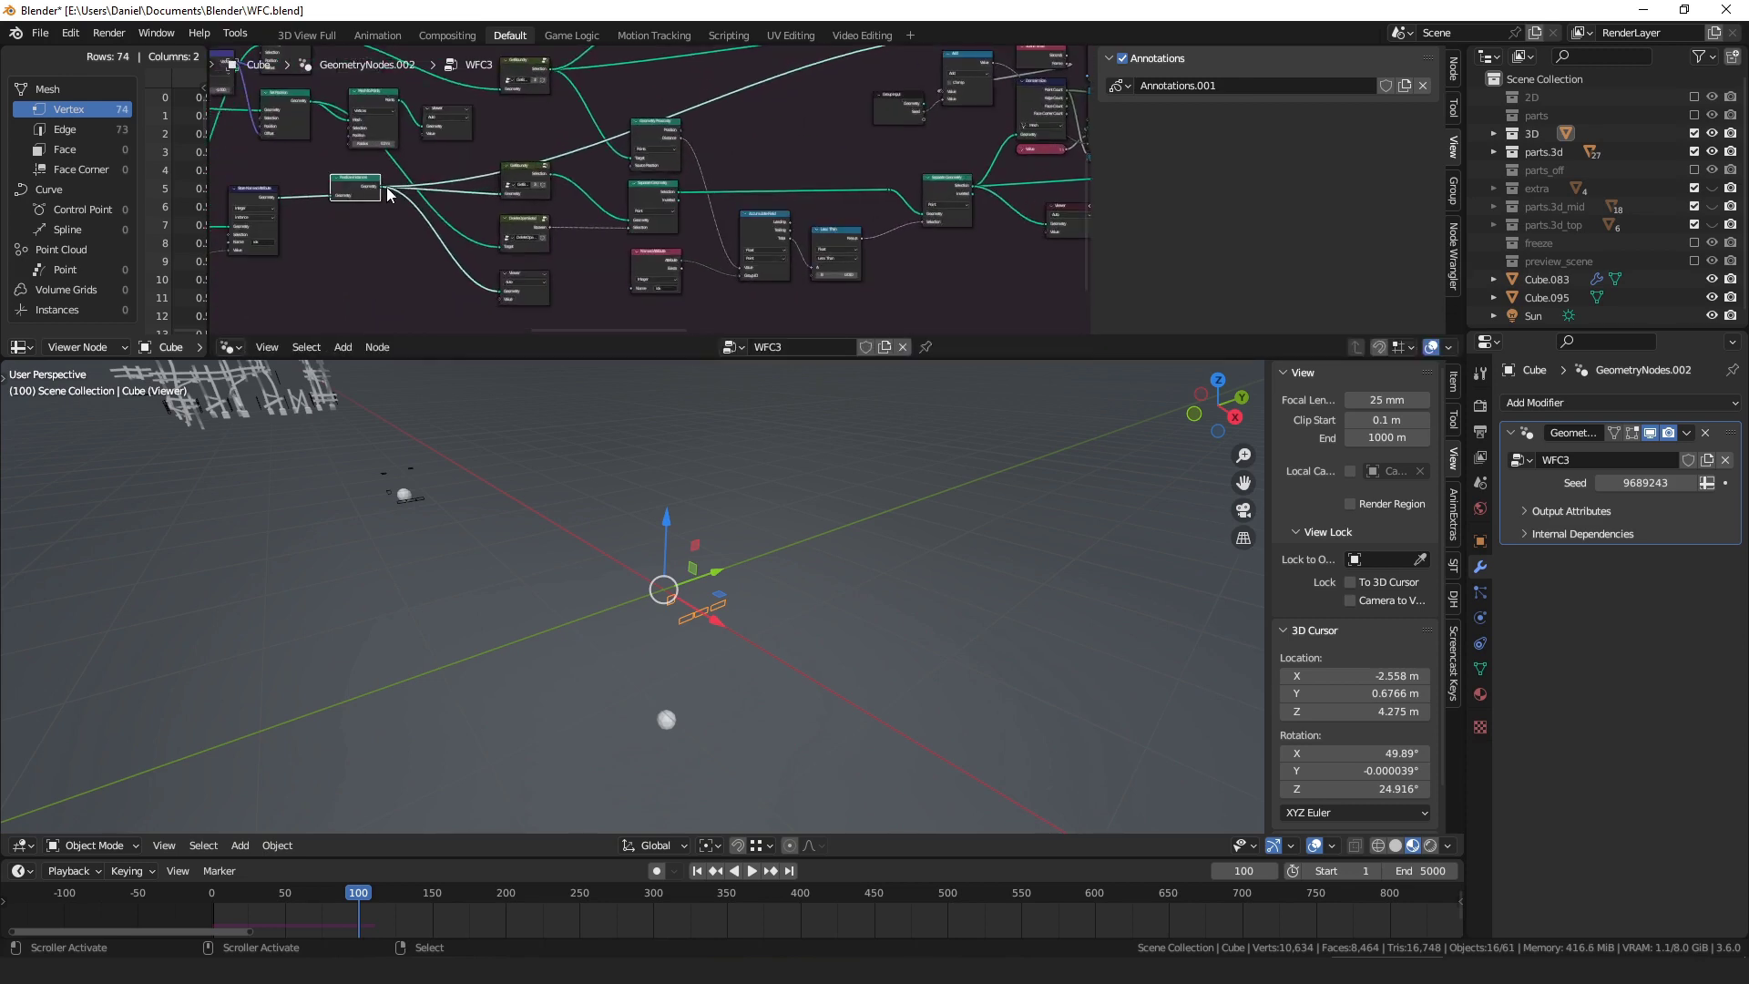
left_click(532, 275)
- Examine the downstream Separate Geometry node and the node that combines Equal and Greater Than for its Selection
middle_click_drag(853, 197, 452, 319)
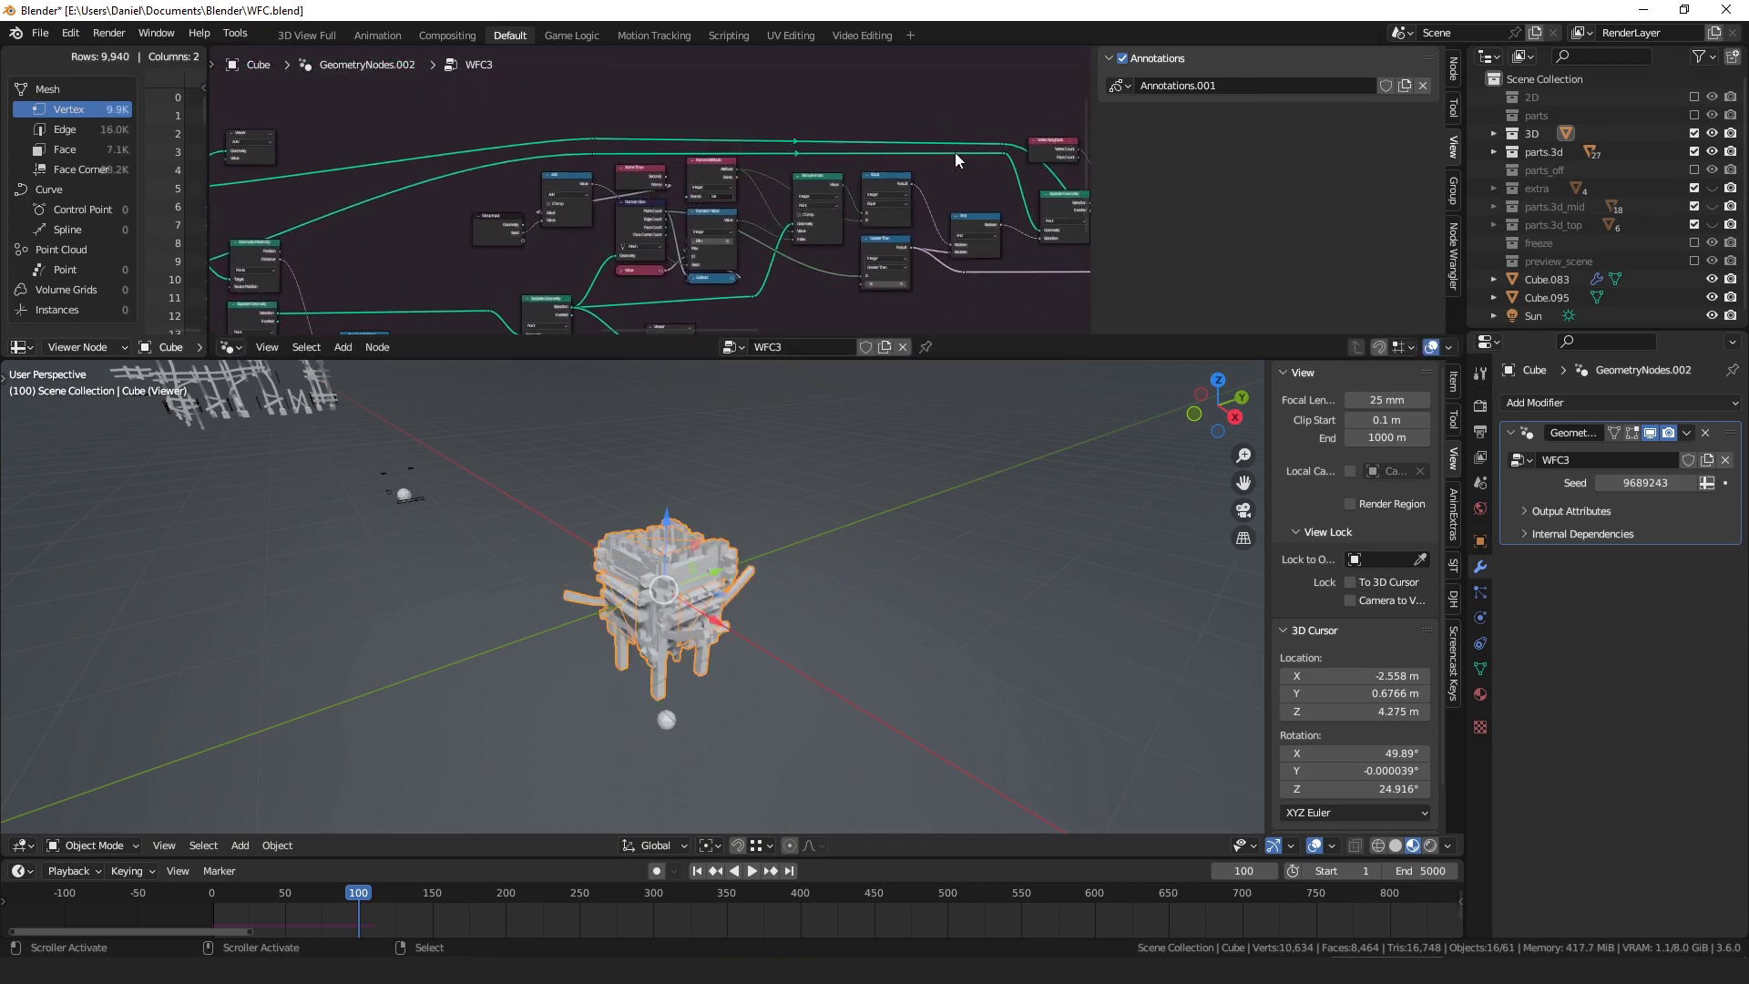
middle_click_drag(954, 151, 768, 157)
left_click(862, 199)
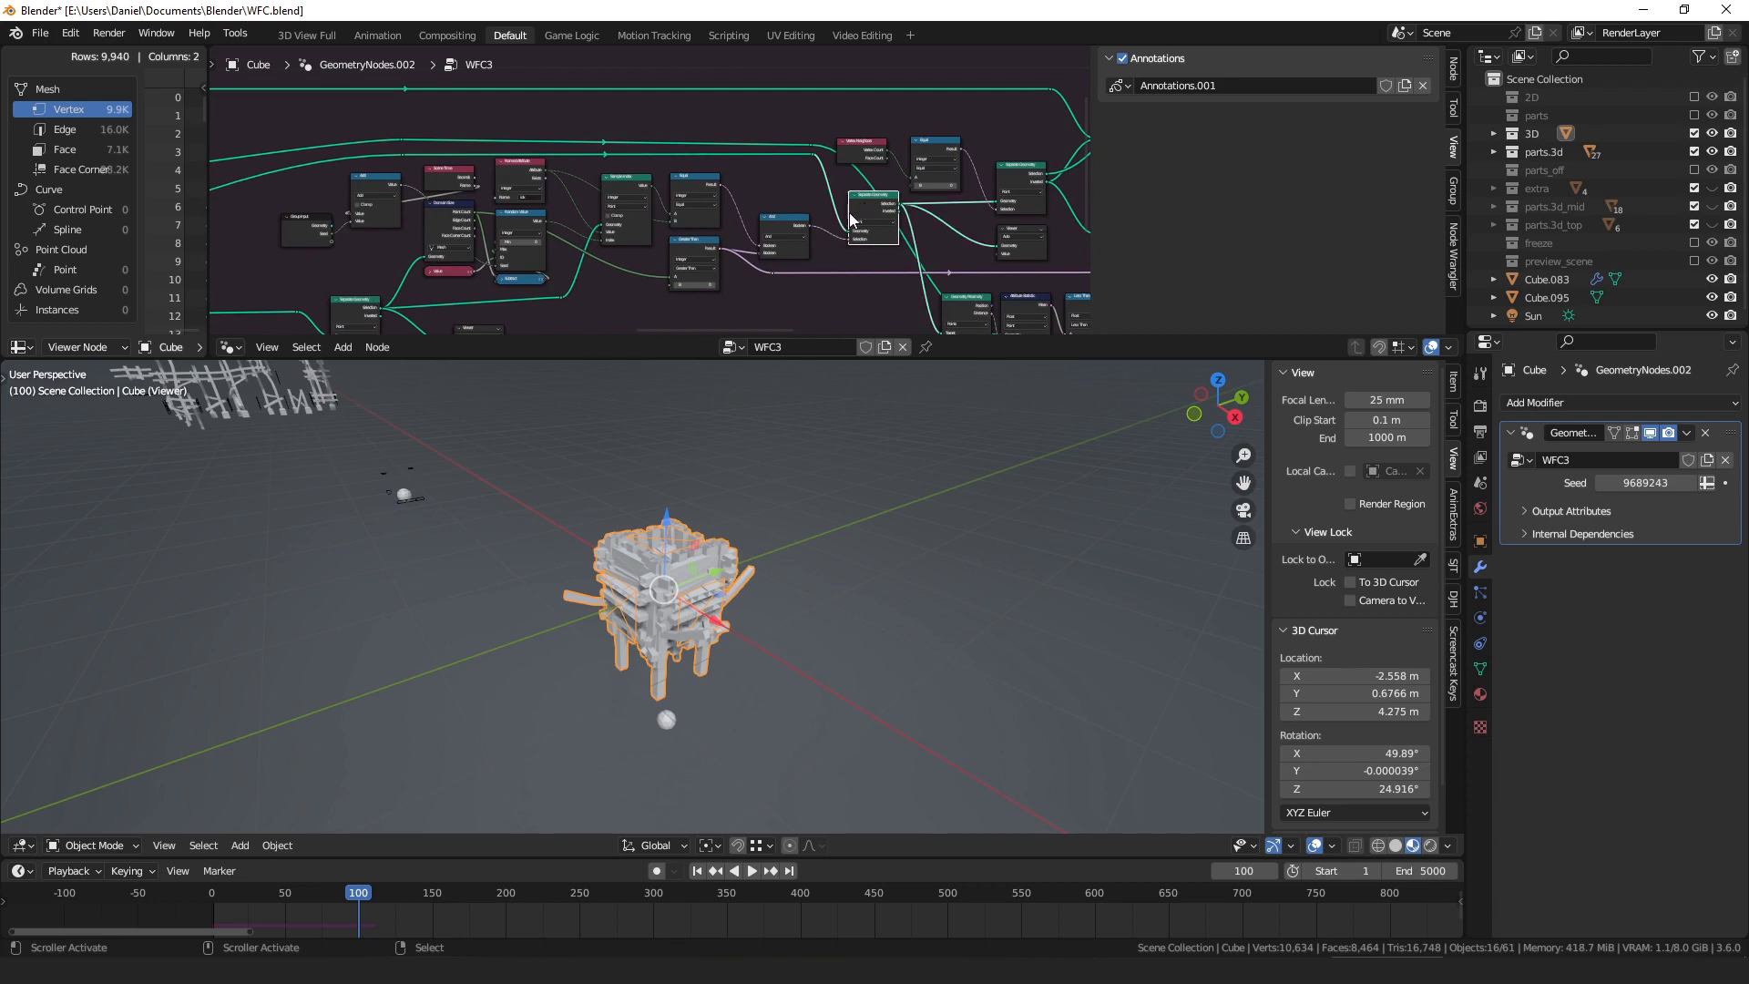
left_click_drag(790, 224, 791, 223)
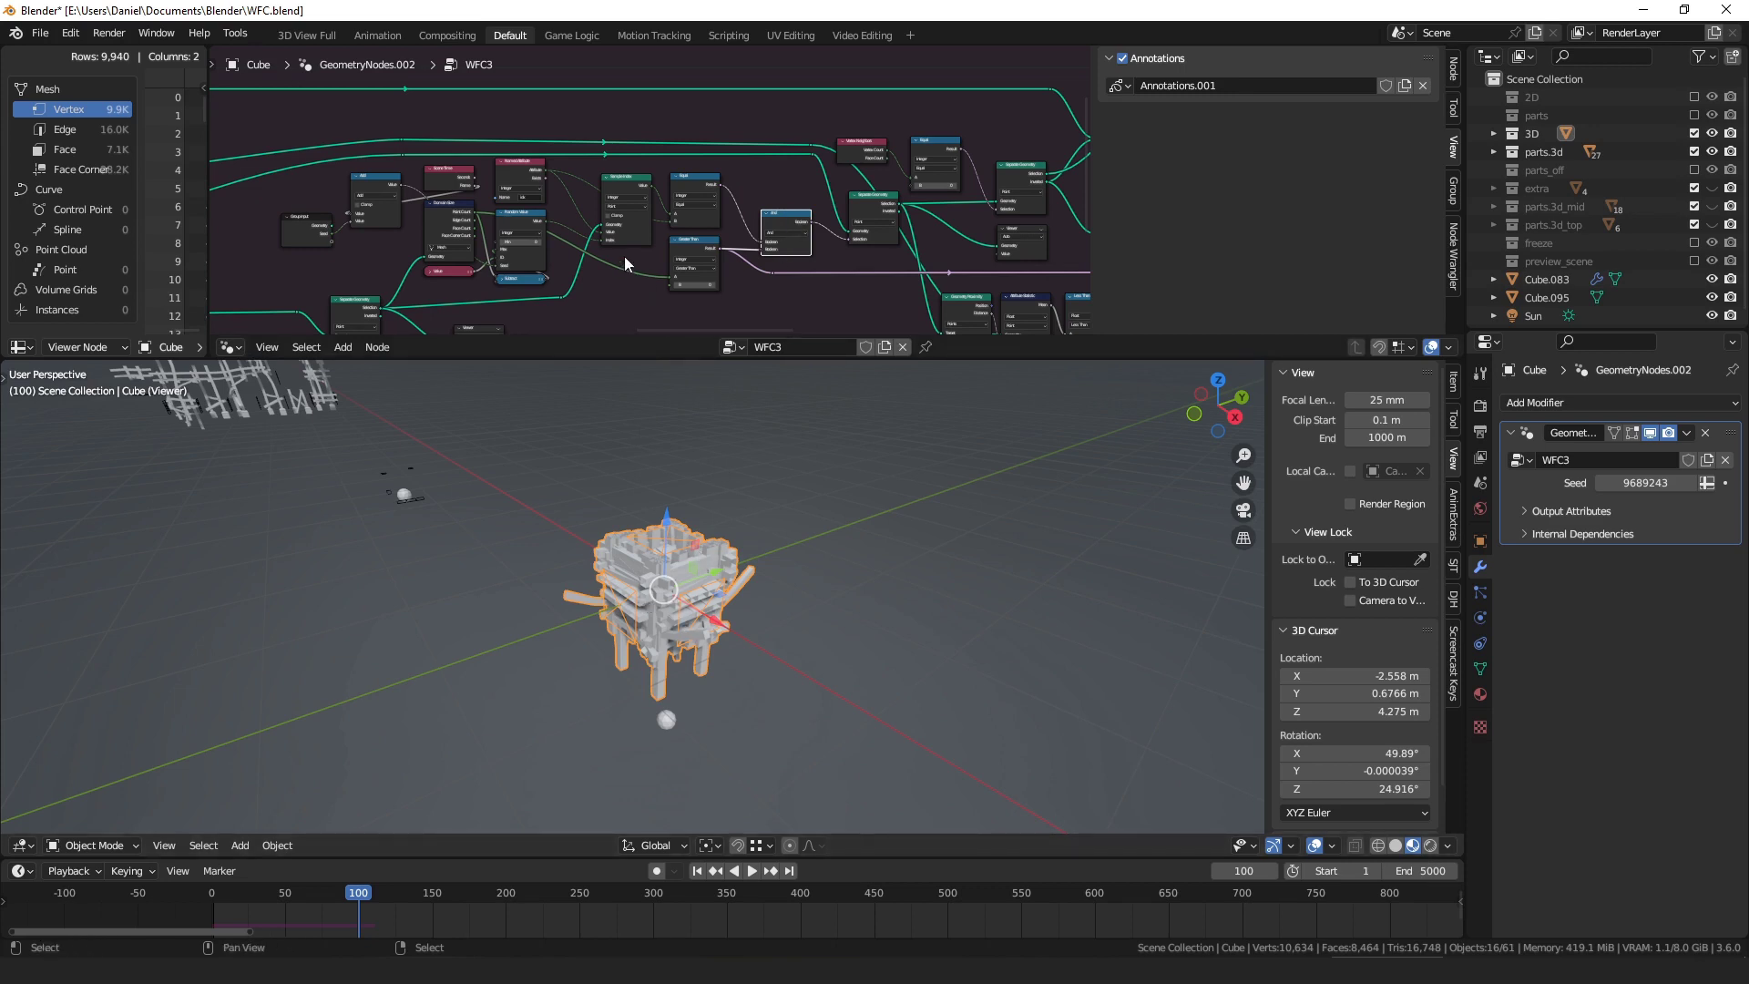
- Preview the filtered boundary geometry and compare it with the part output by the last Separate Geometry node
middle_click_drag(543, 257, 603, 202)
left_click(558, 273)
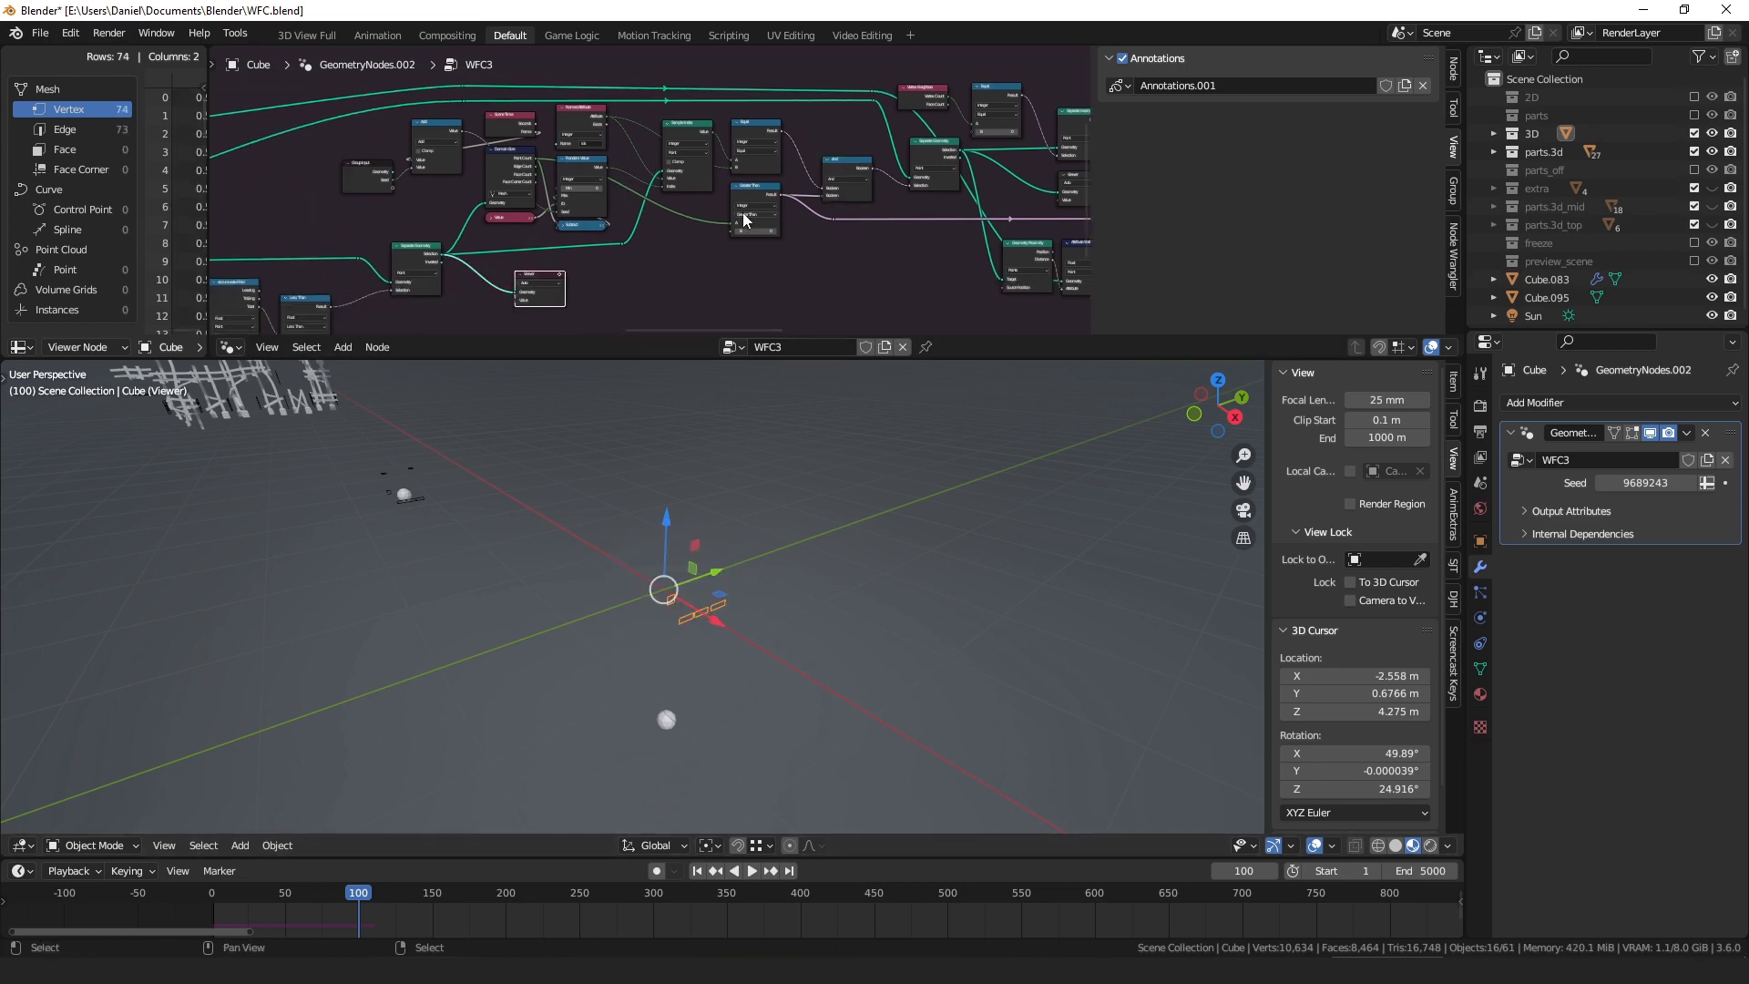
middle_click_drag(905, 248, 745, 262)
middle_click_drag(927, 217, 822, 236)
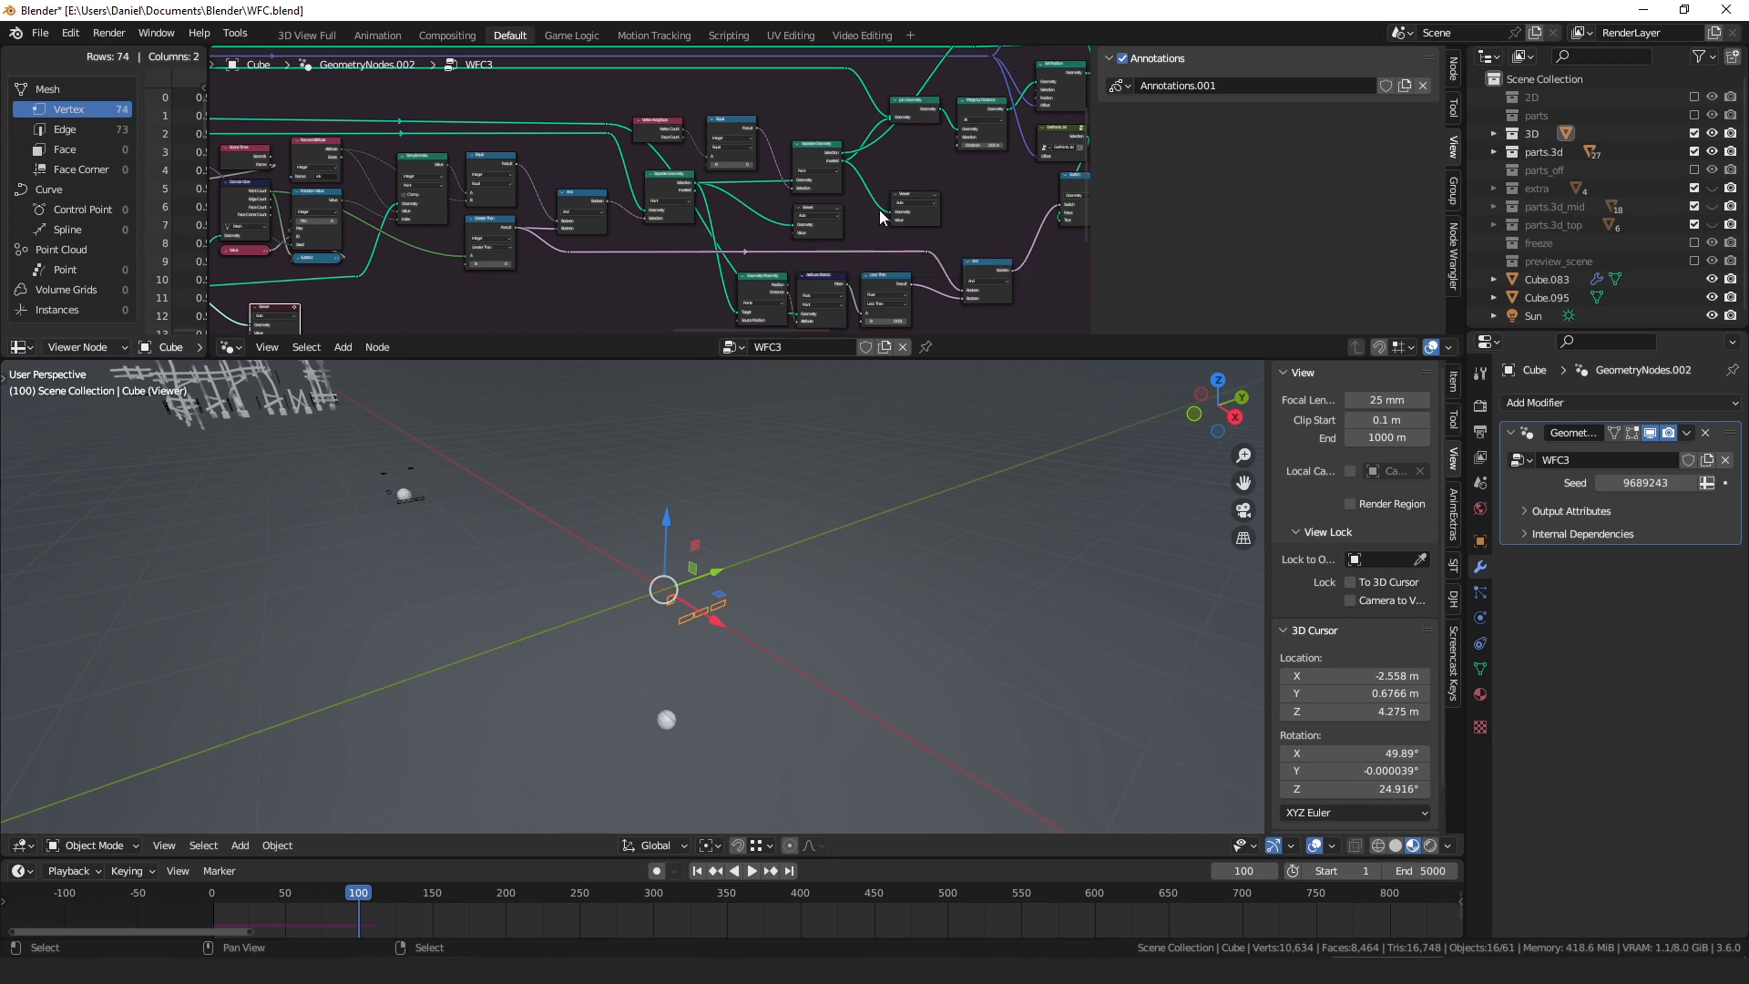
left_click(936, 194)
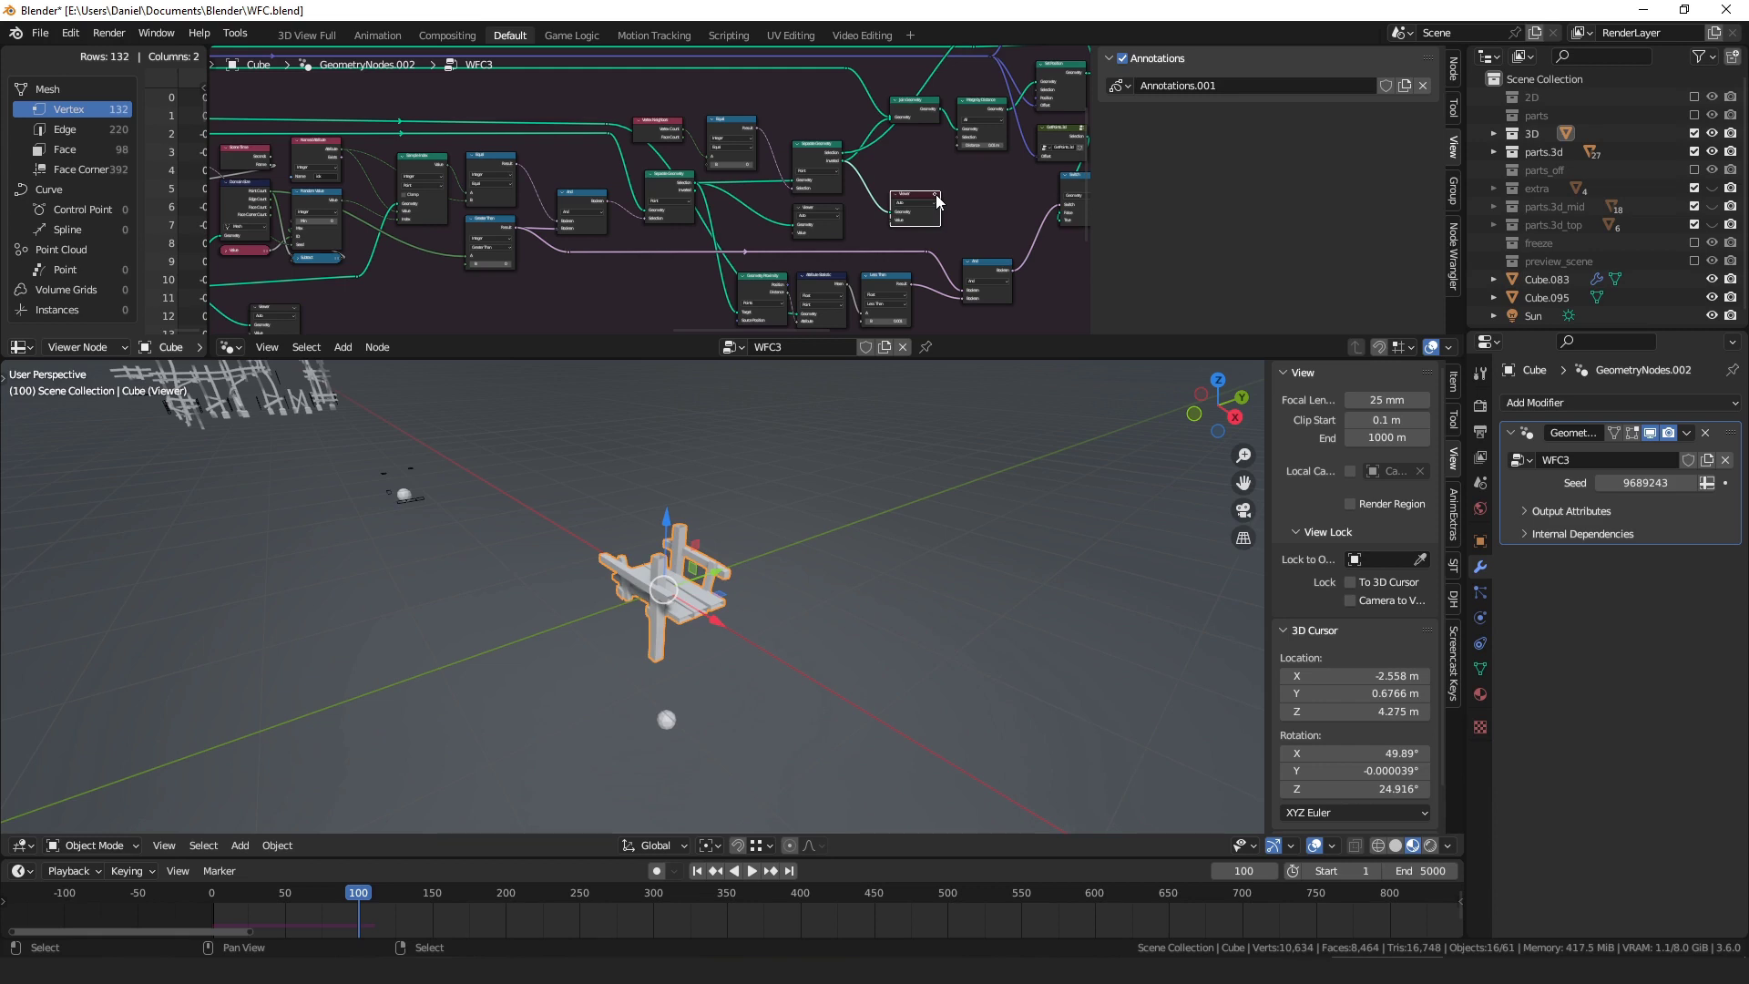
- Trace the chosen part through Join Geometry and Merge by Distance toward the Simulation Output
middle_click_drag(931, 197, 807, 219)
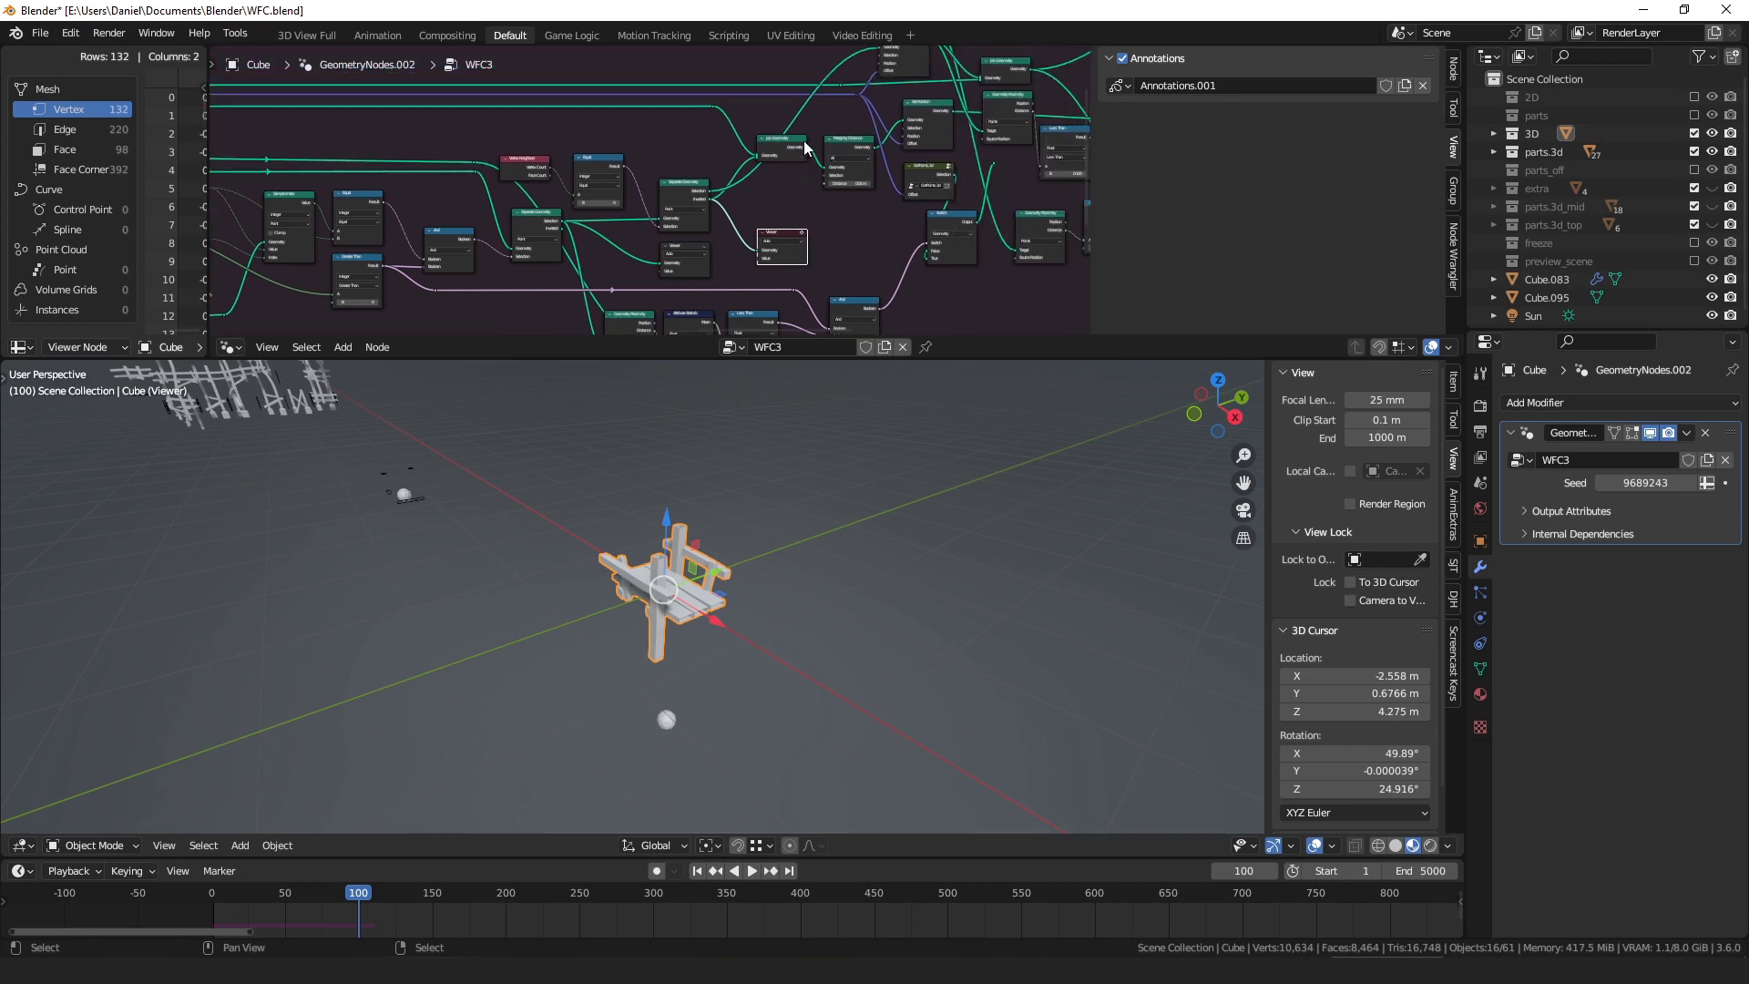
middle_click_drag(887, 124, 663, 185)
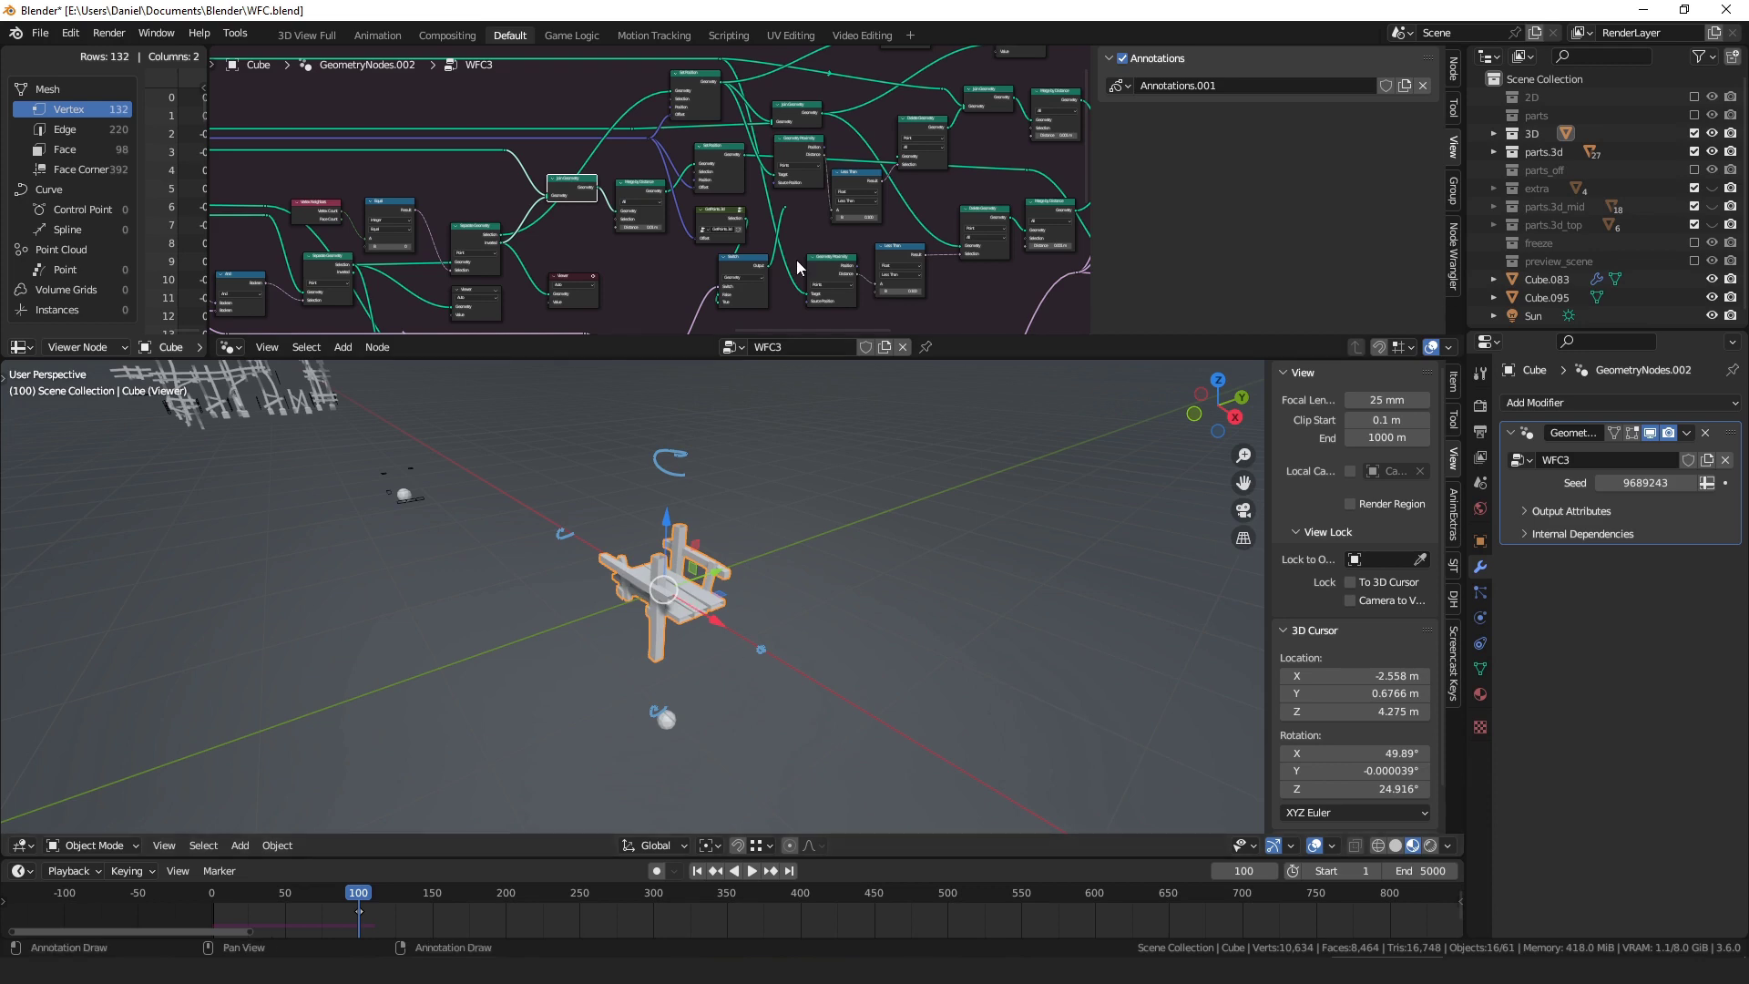
middle_click_drag(882, 203, 592, 202)
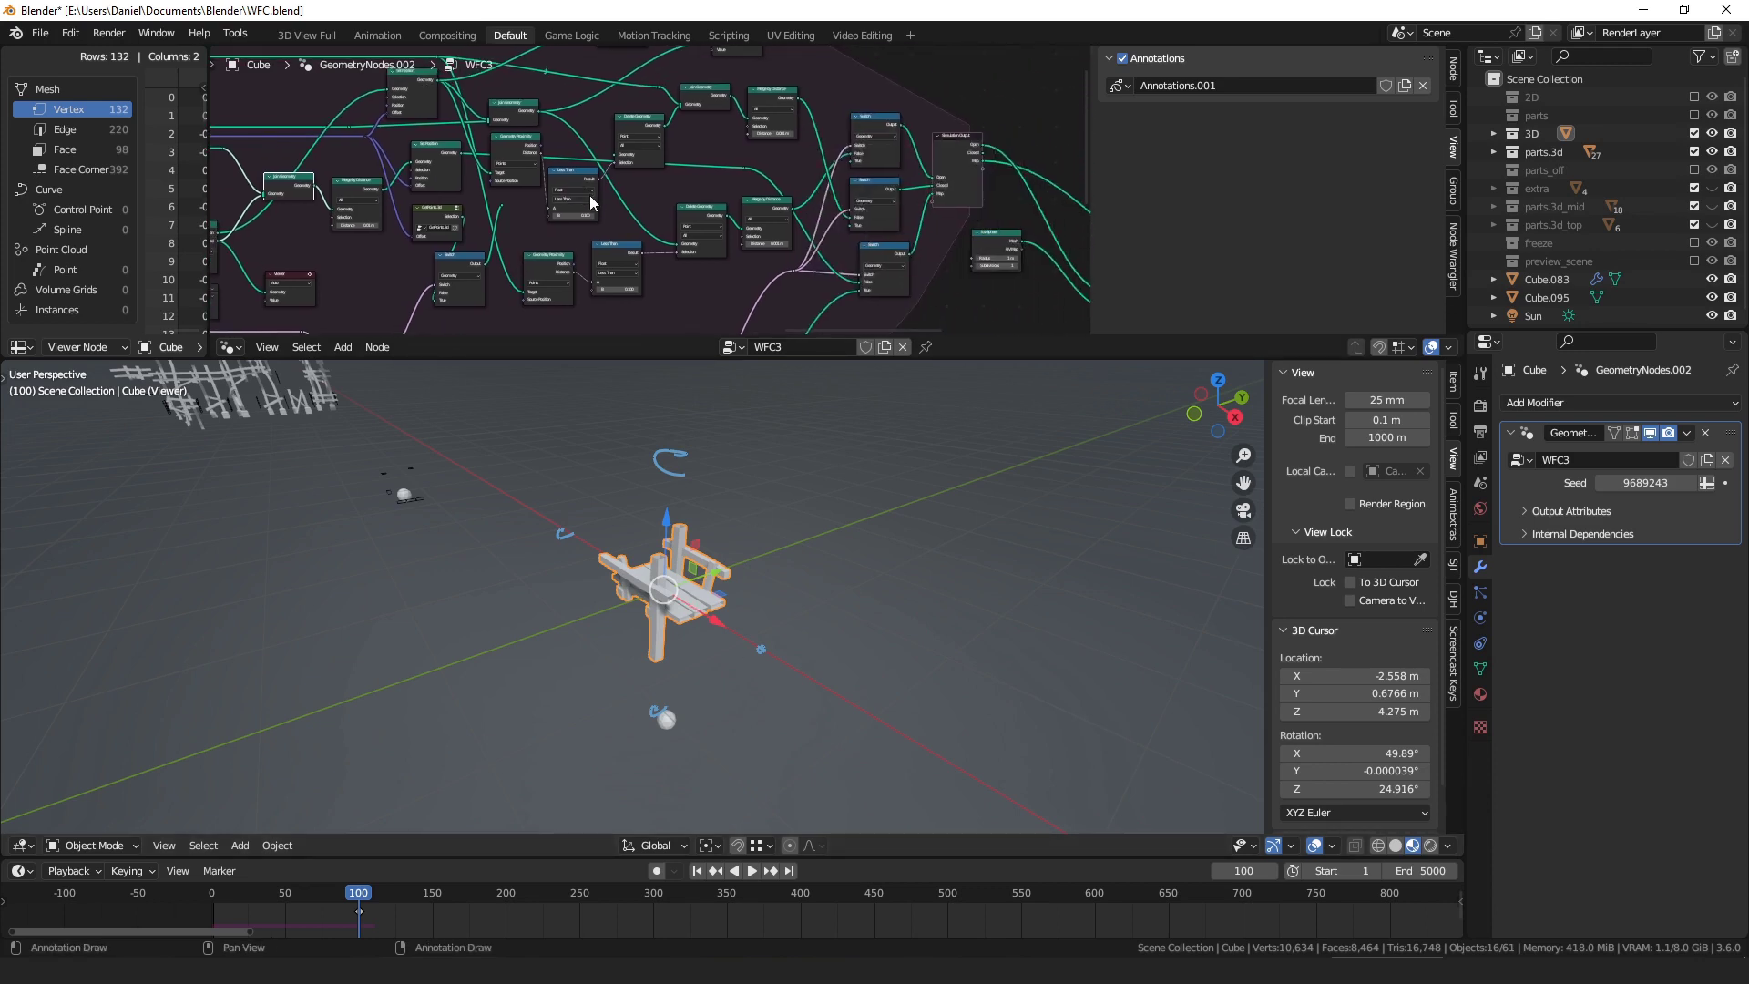
- Select the Join Geometry node above Geometry Proximity and examine the Delete Geometry and Merge by Distance nodes it leads to
left_click(519, 115)
scroll(547, 162, "up", 2)
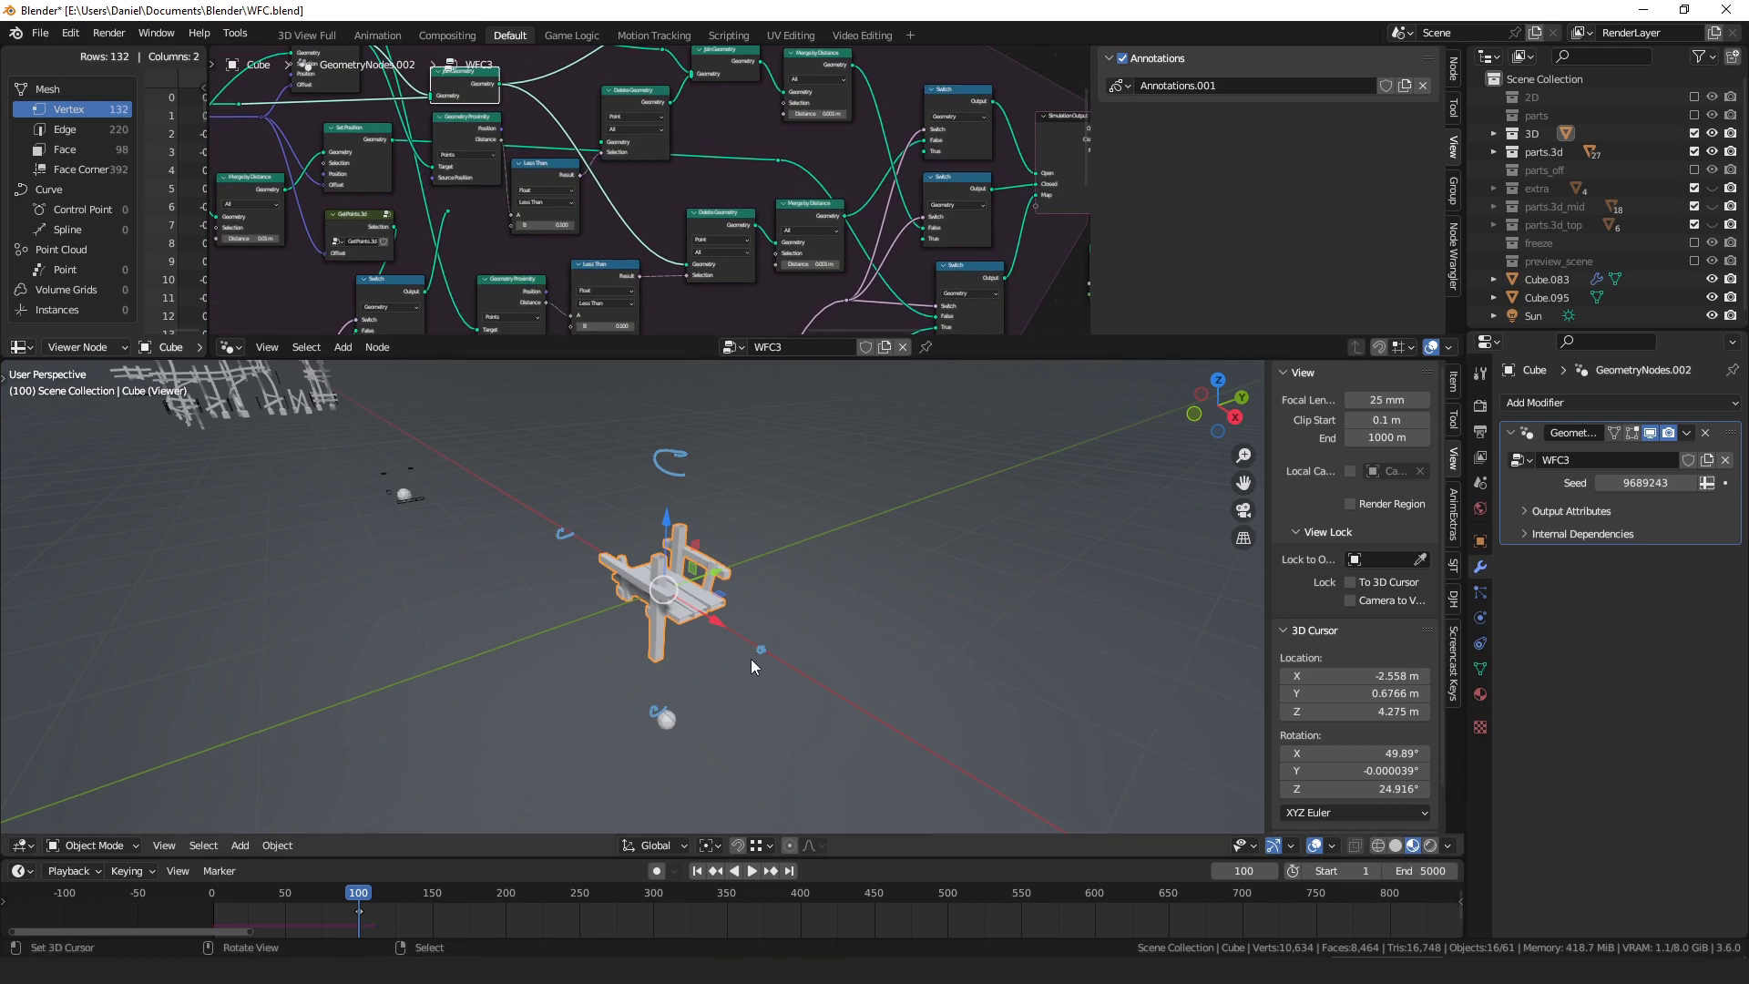
middle_click_drag(714, 186, 699, 202)
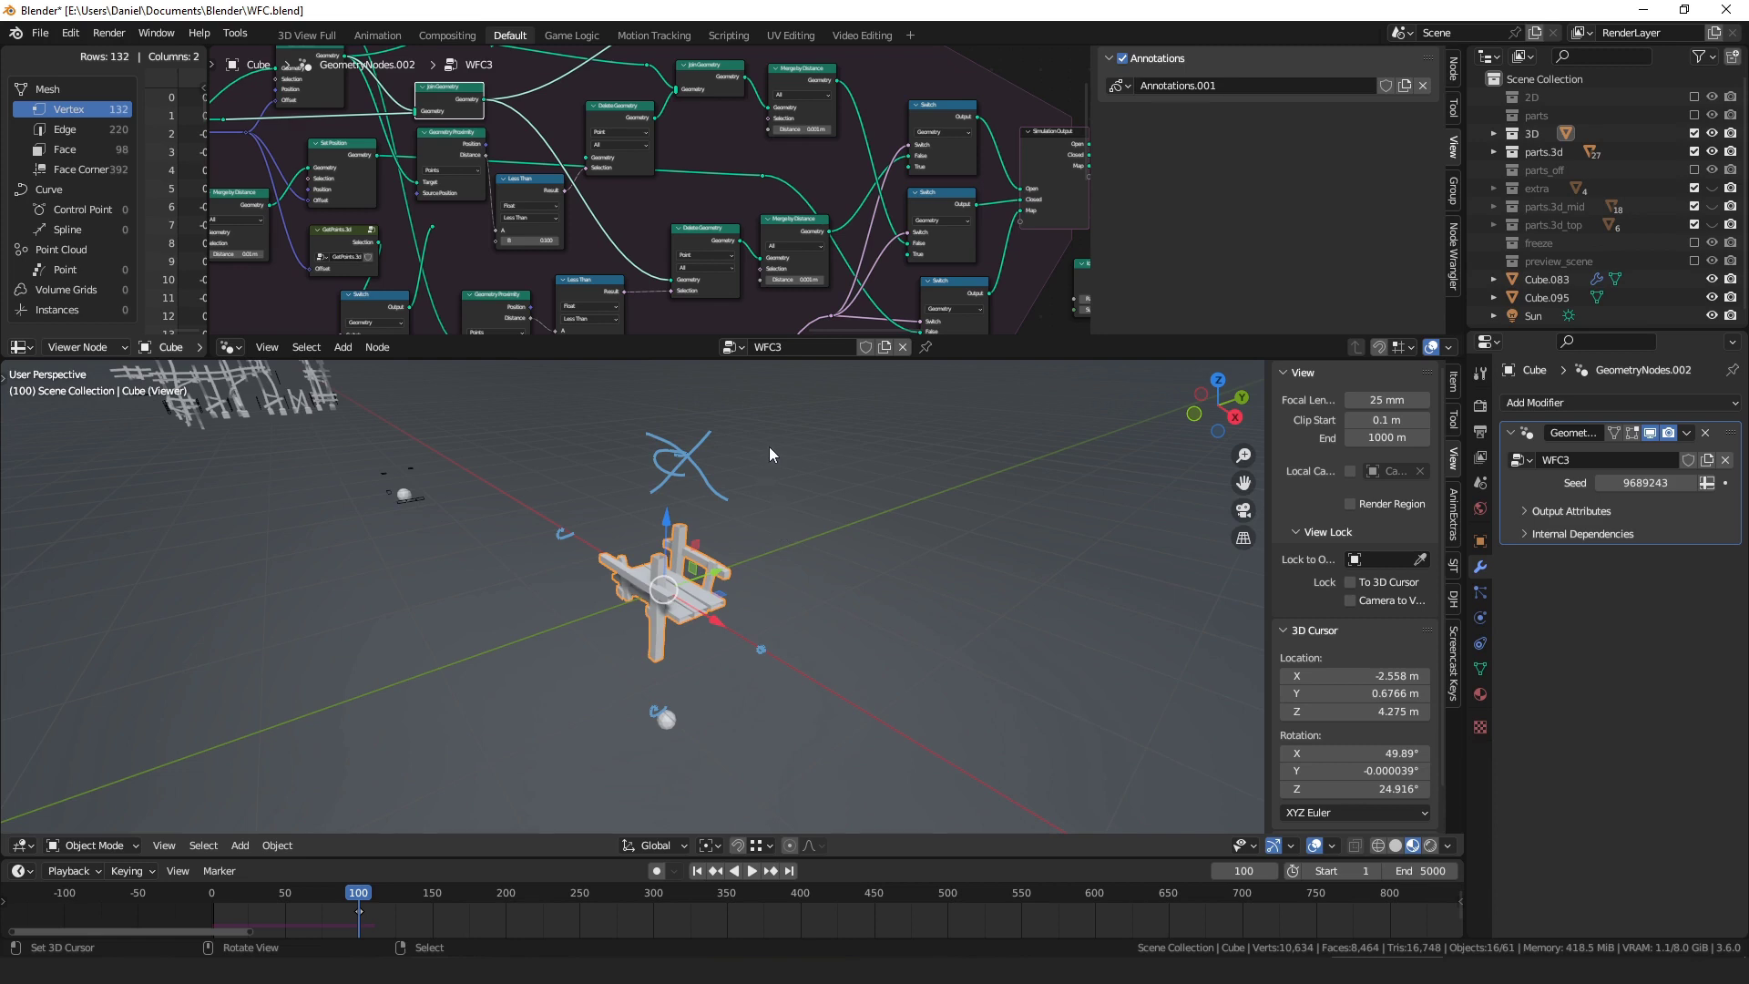
middle_click_drag(712, 182, 675, 198)
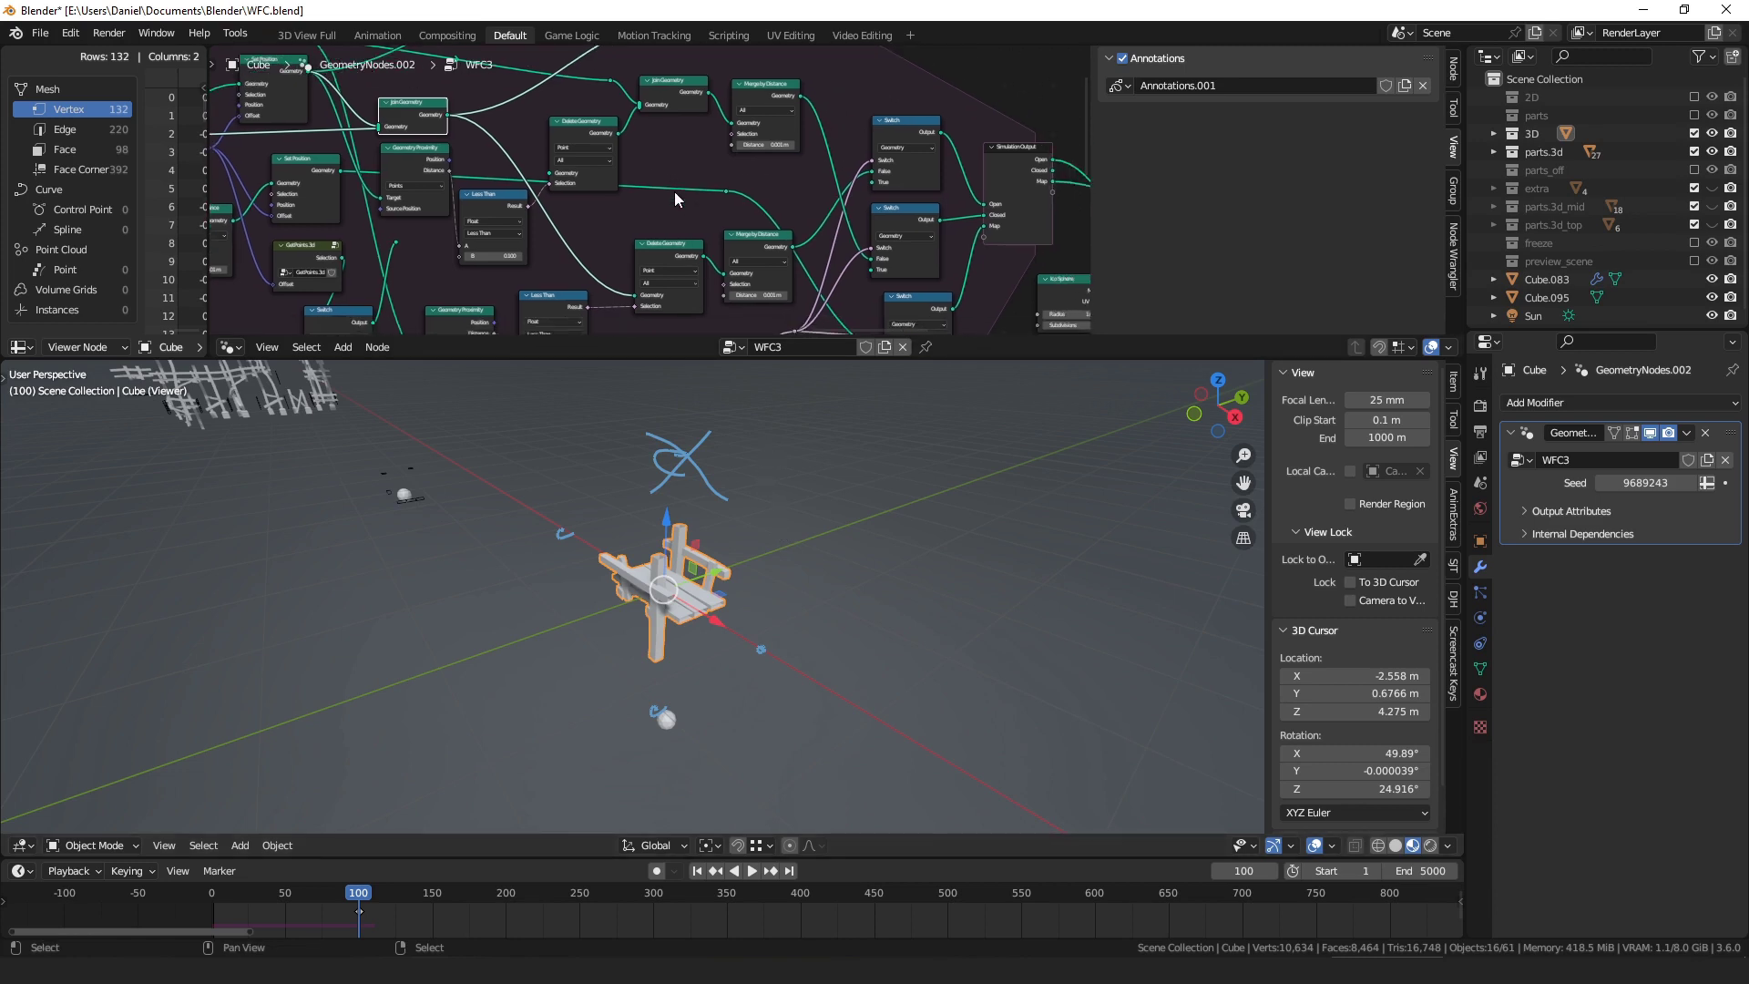
left_click_drag(716, 624, 699, 622)
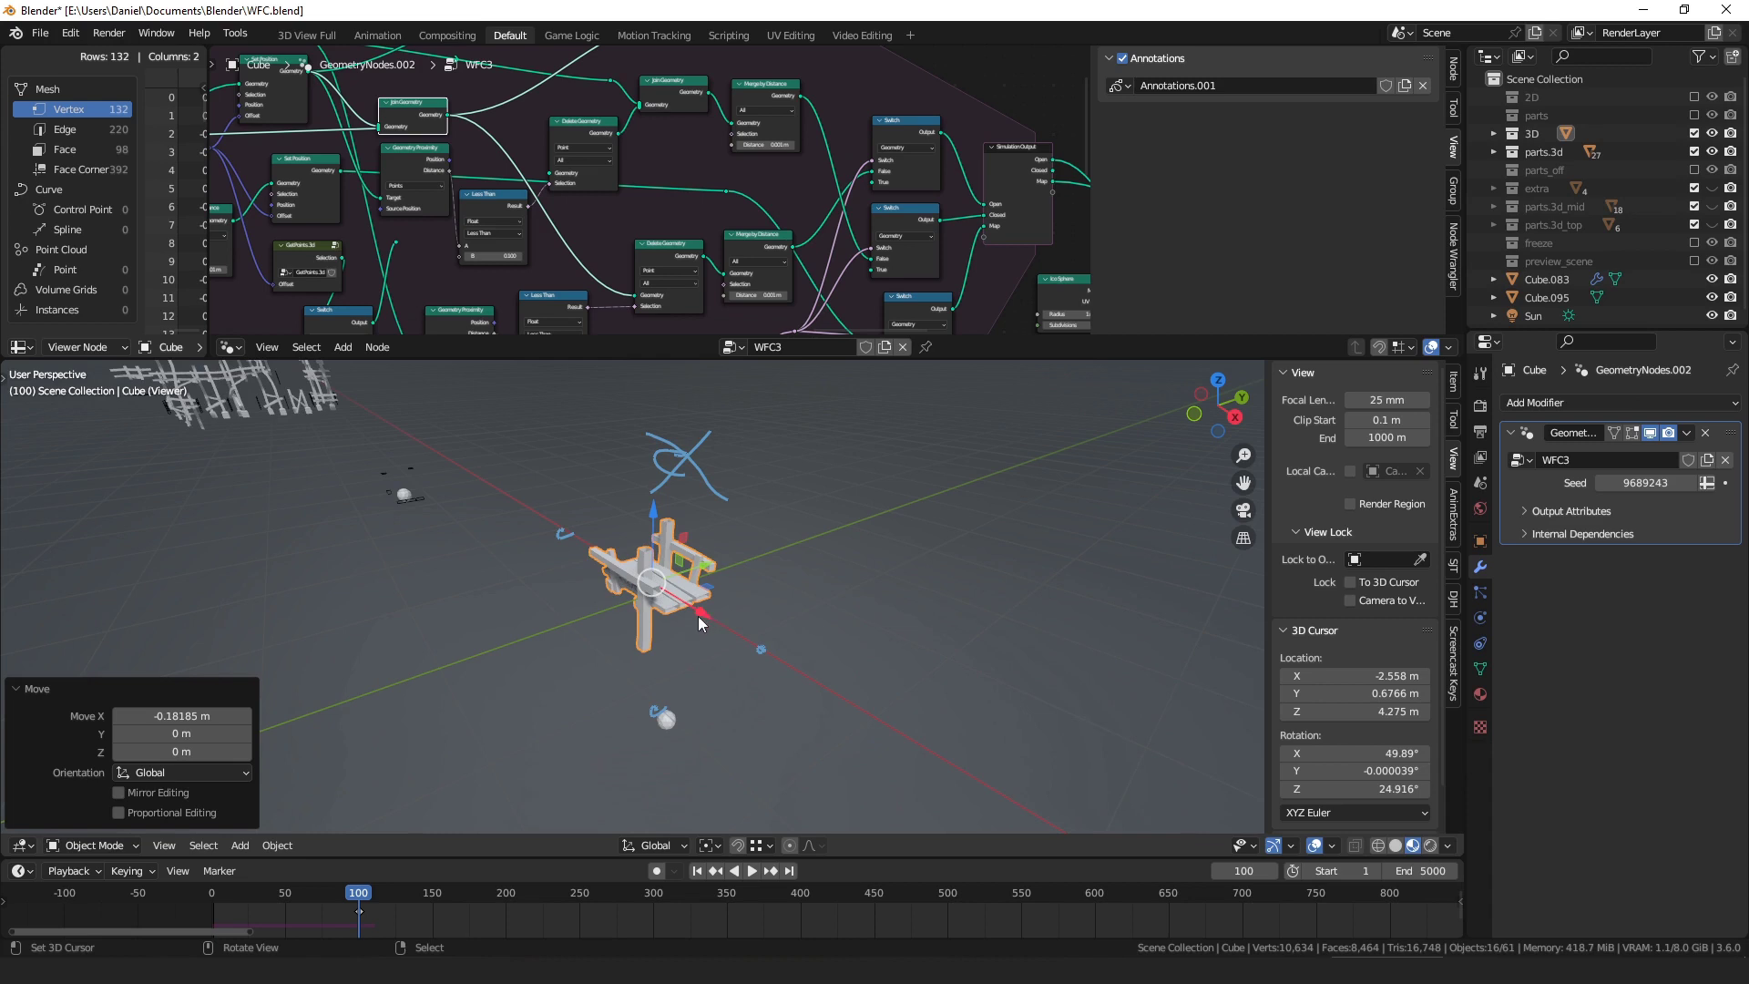
key("ctrl+z")
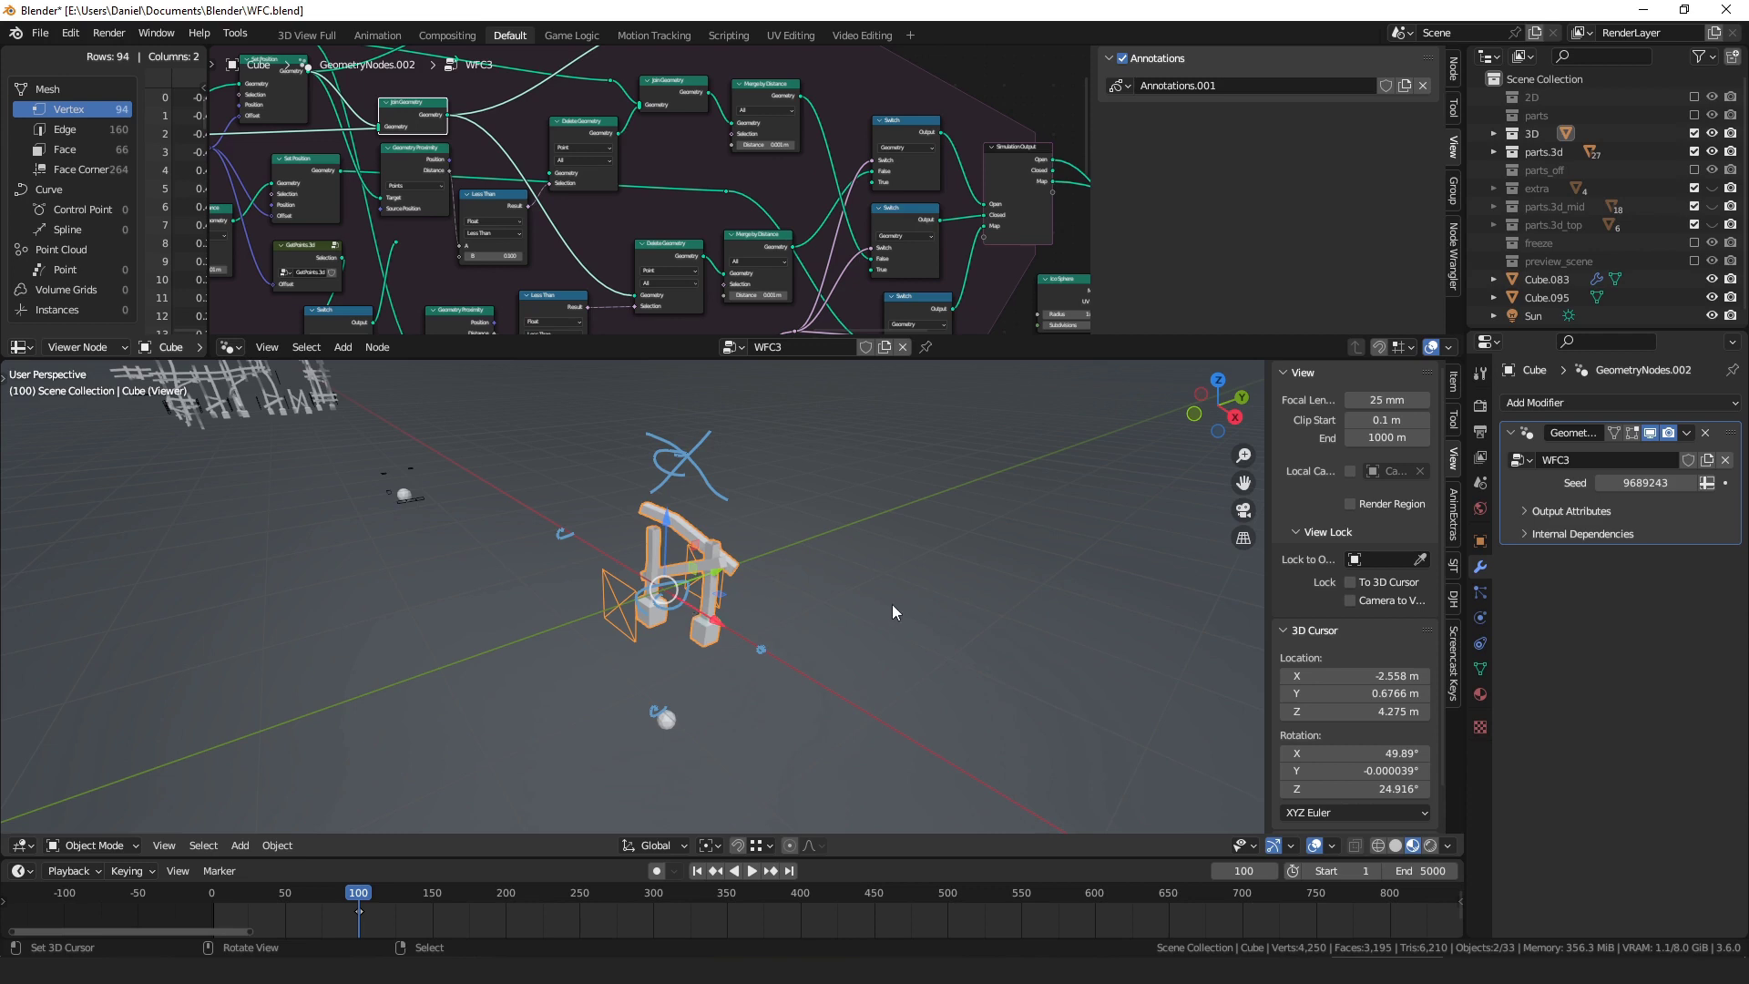
- Examine the Switch nodes, the Simulation Output and the chain of nodes continuing to the end of the tree
scroll(779, 262, "down", 3)
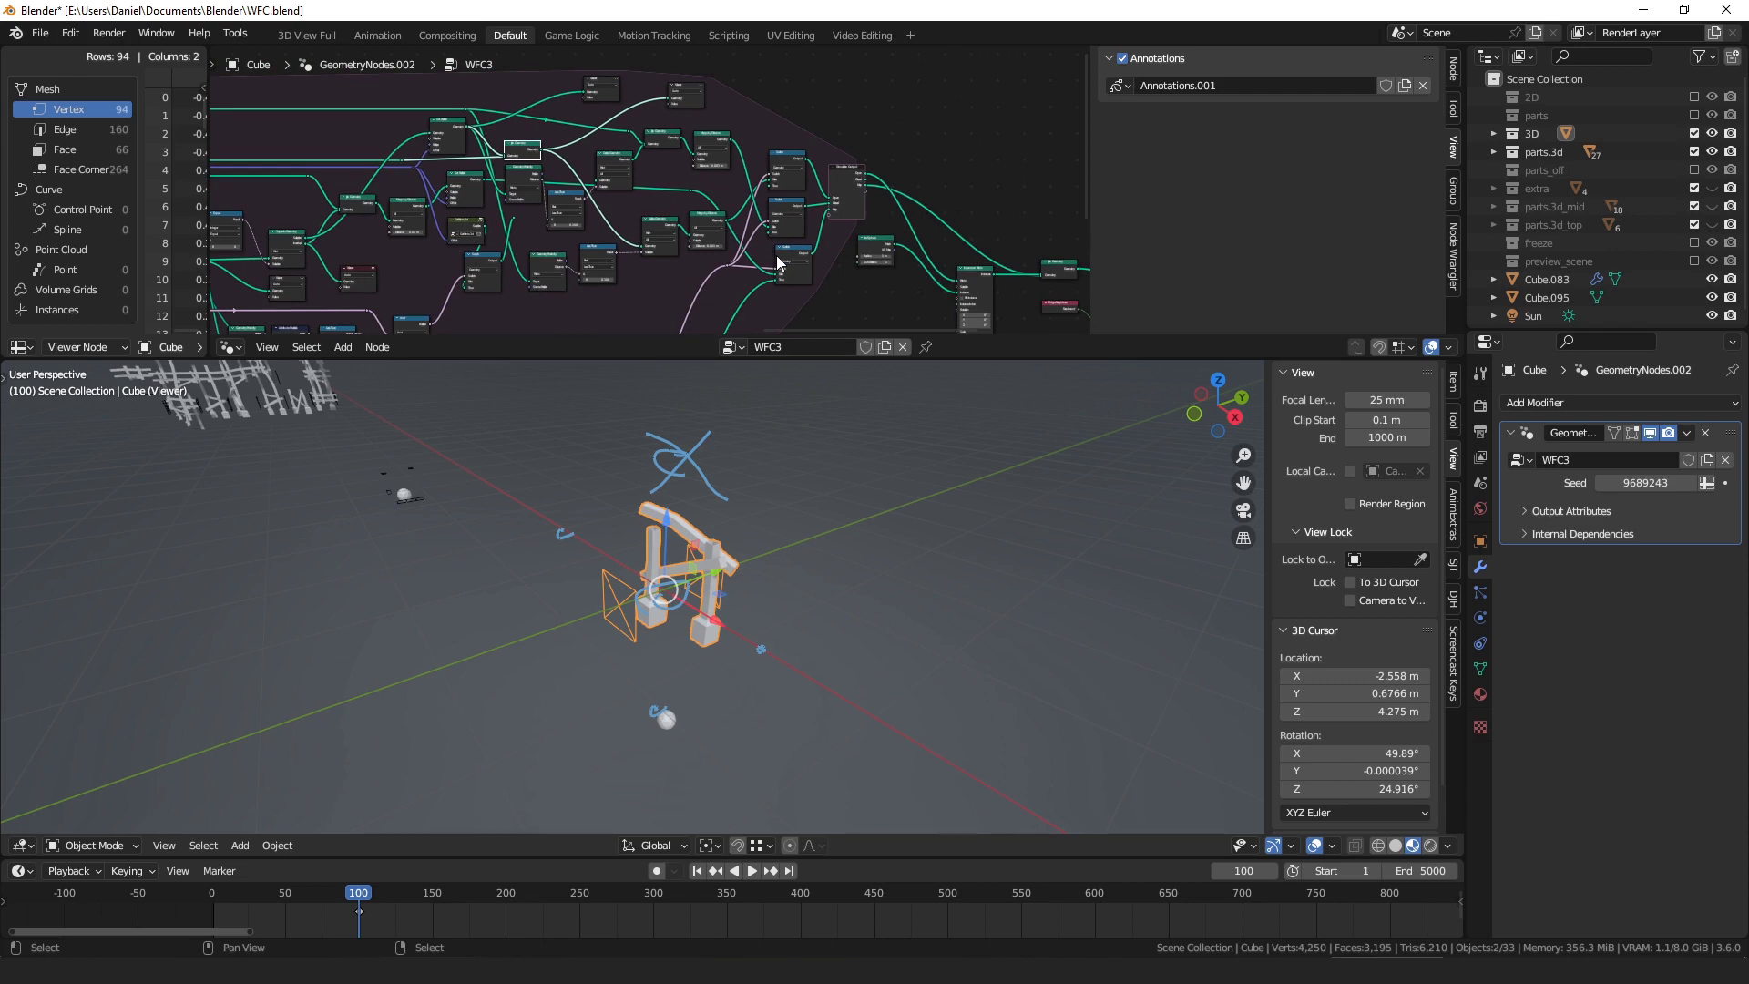
scroll(772, 250, "down", 5)
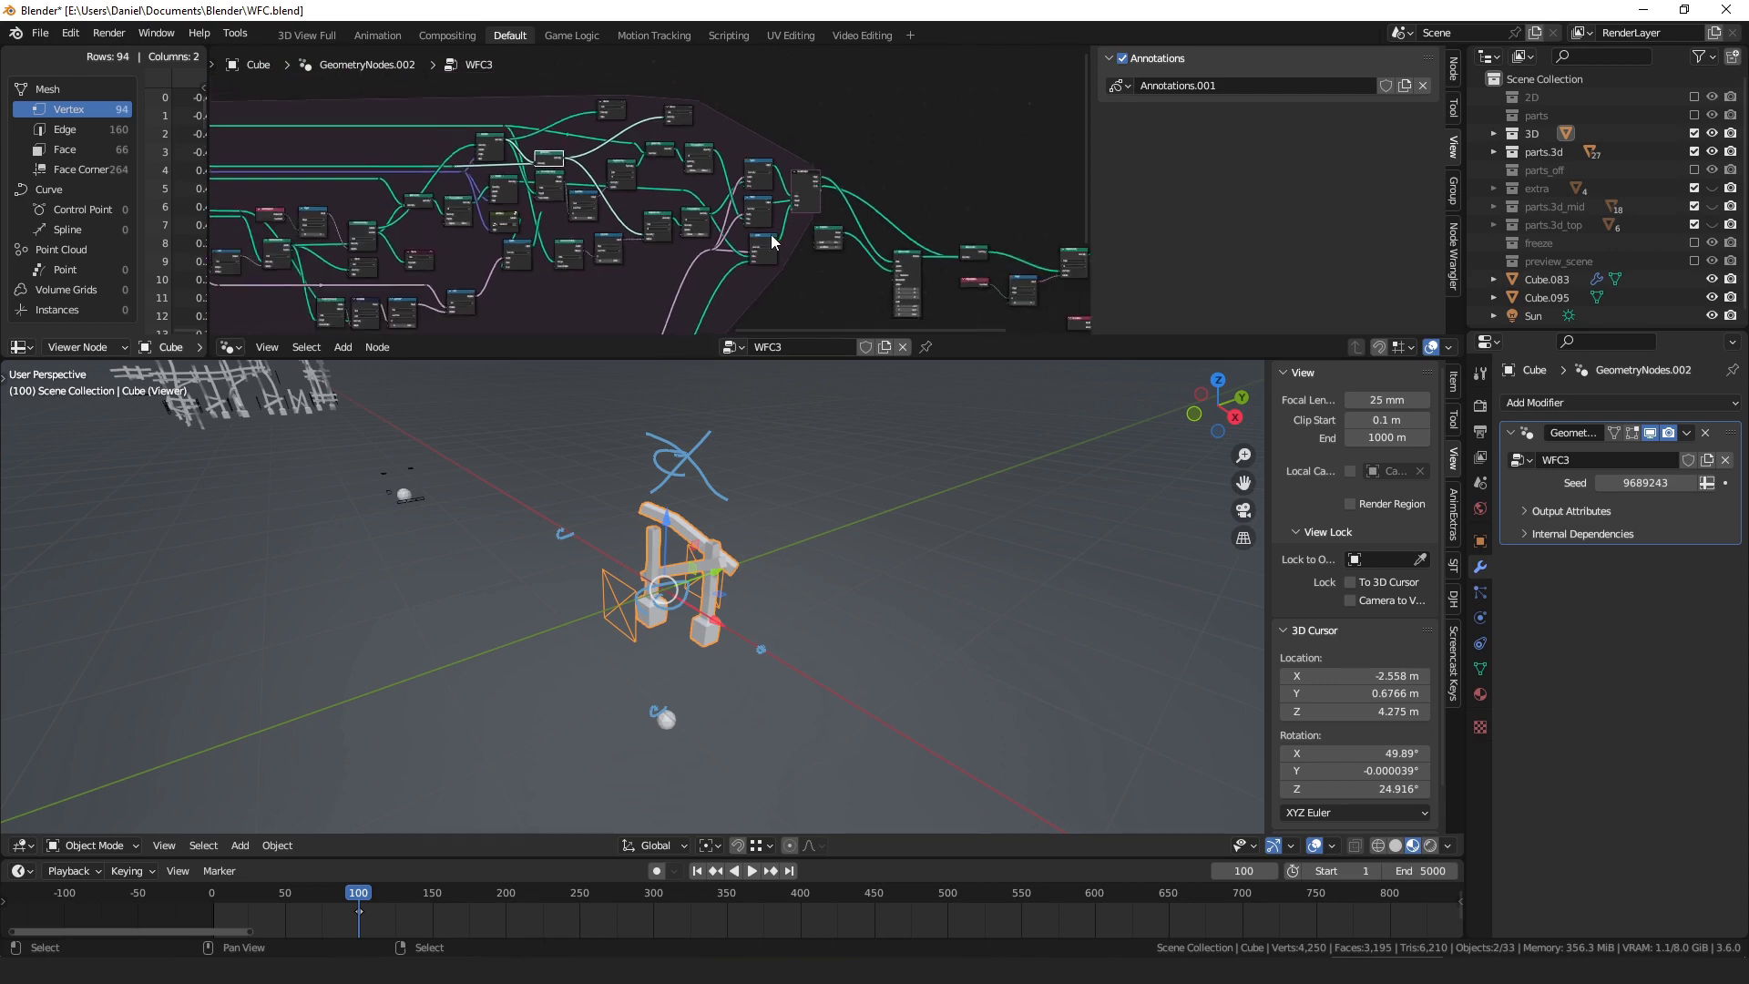
middle_click_drag(685, 281, 461, 193)
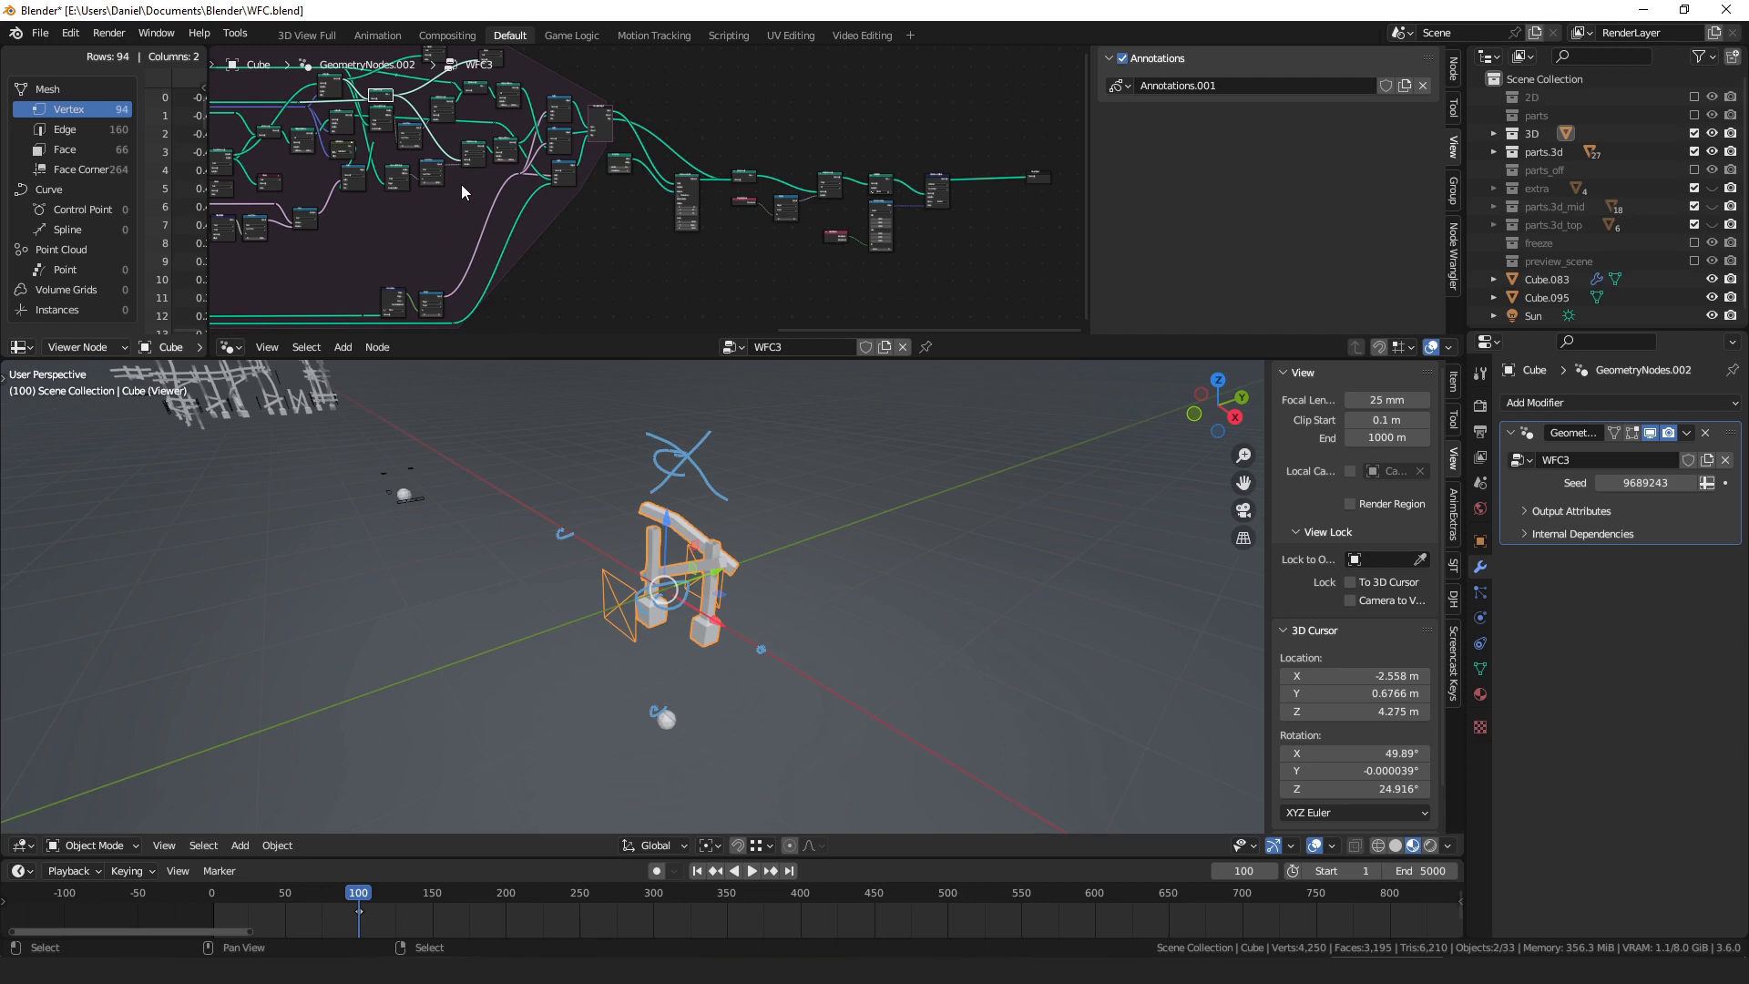
scroll(562, 126, "down", 1)
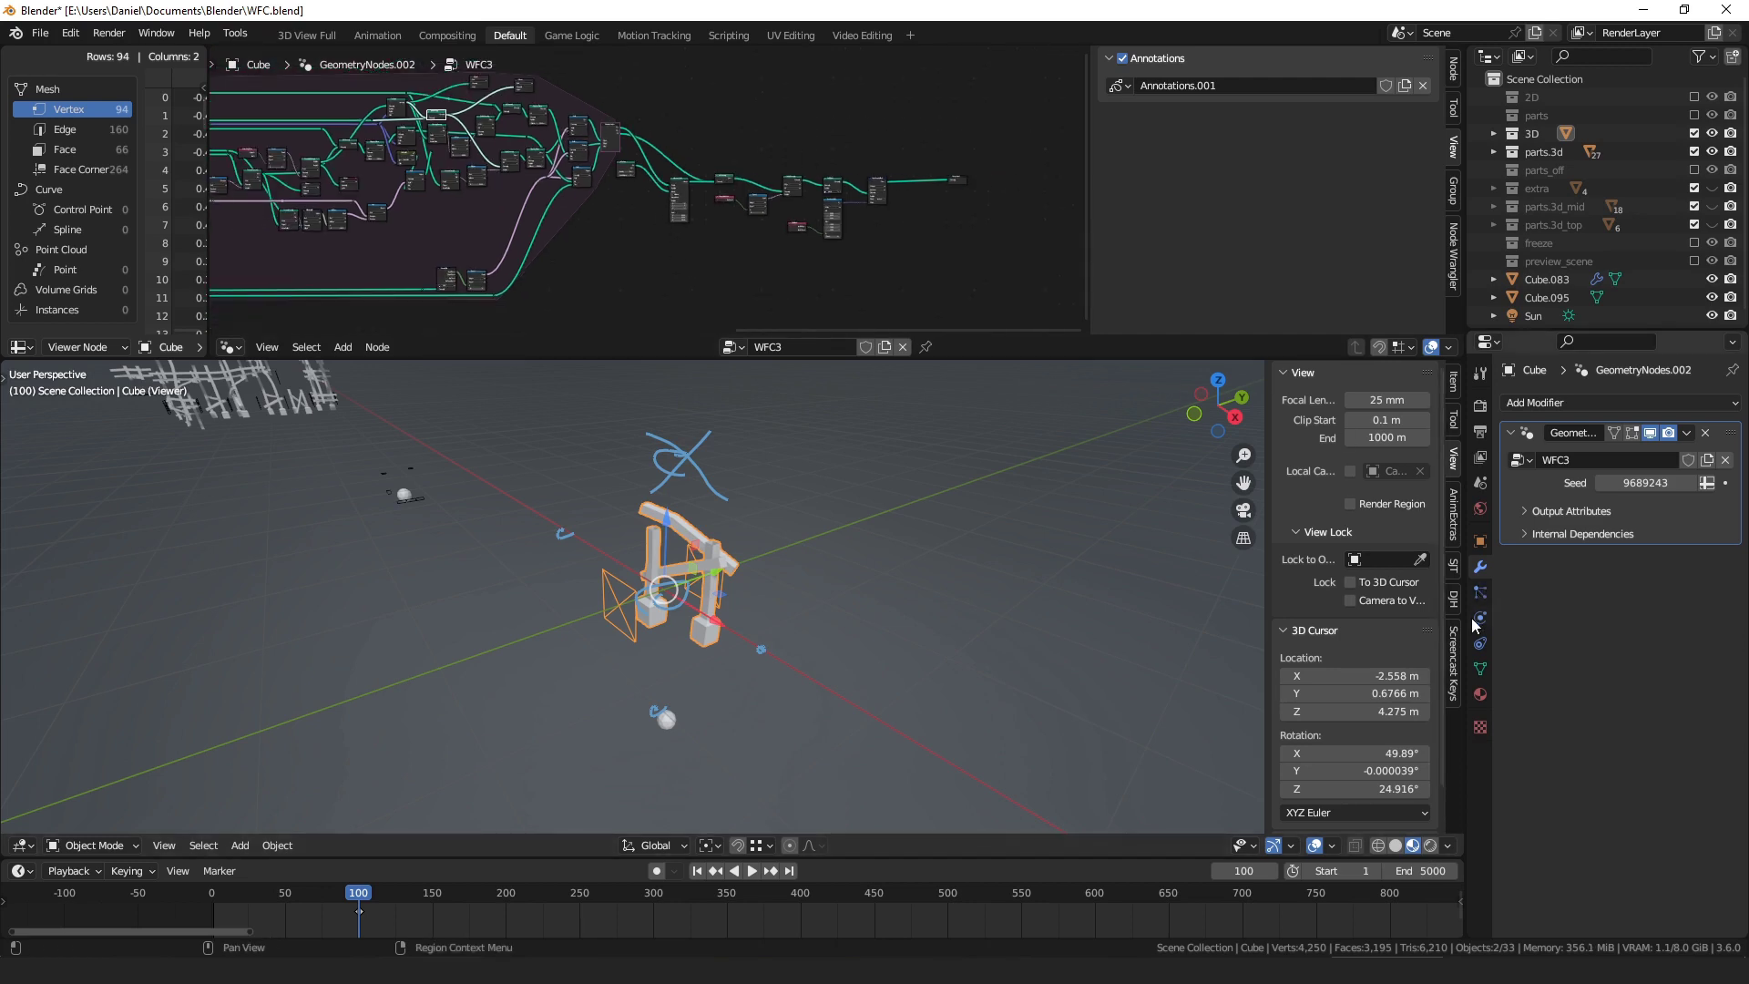
scroll(1358, 593, "down", 2)
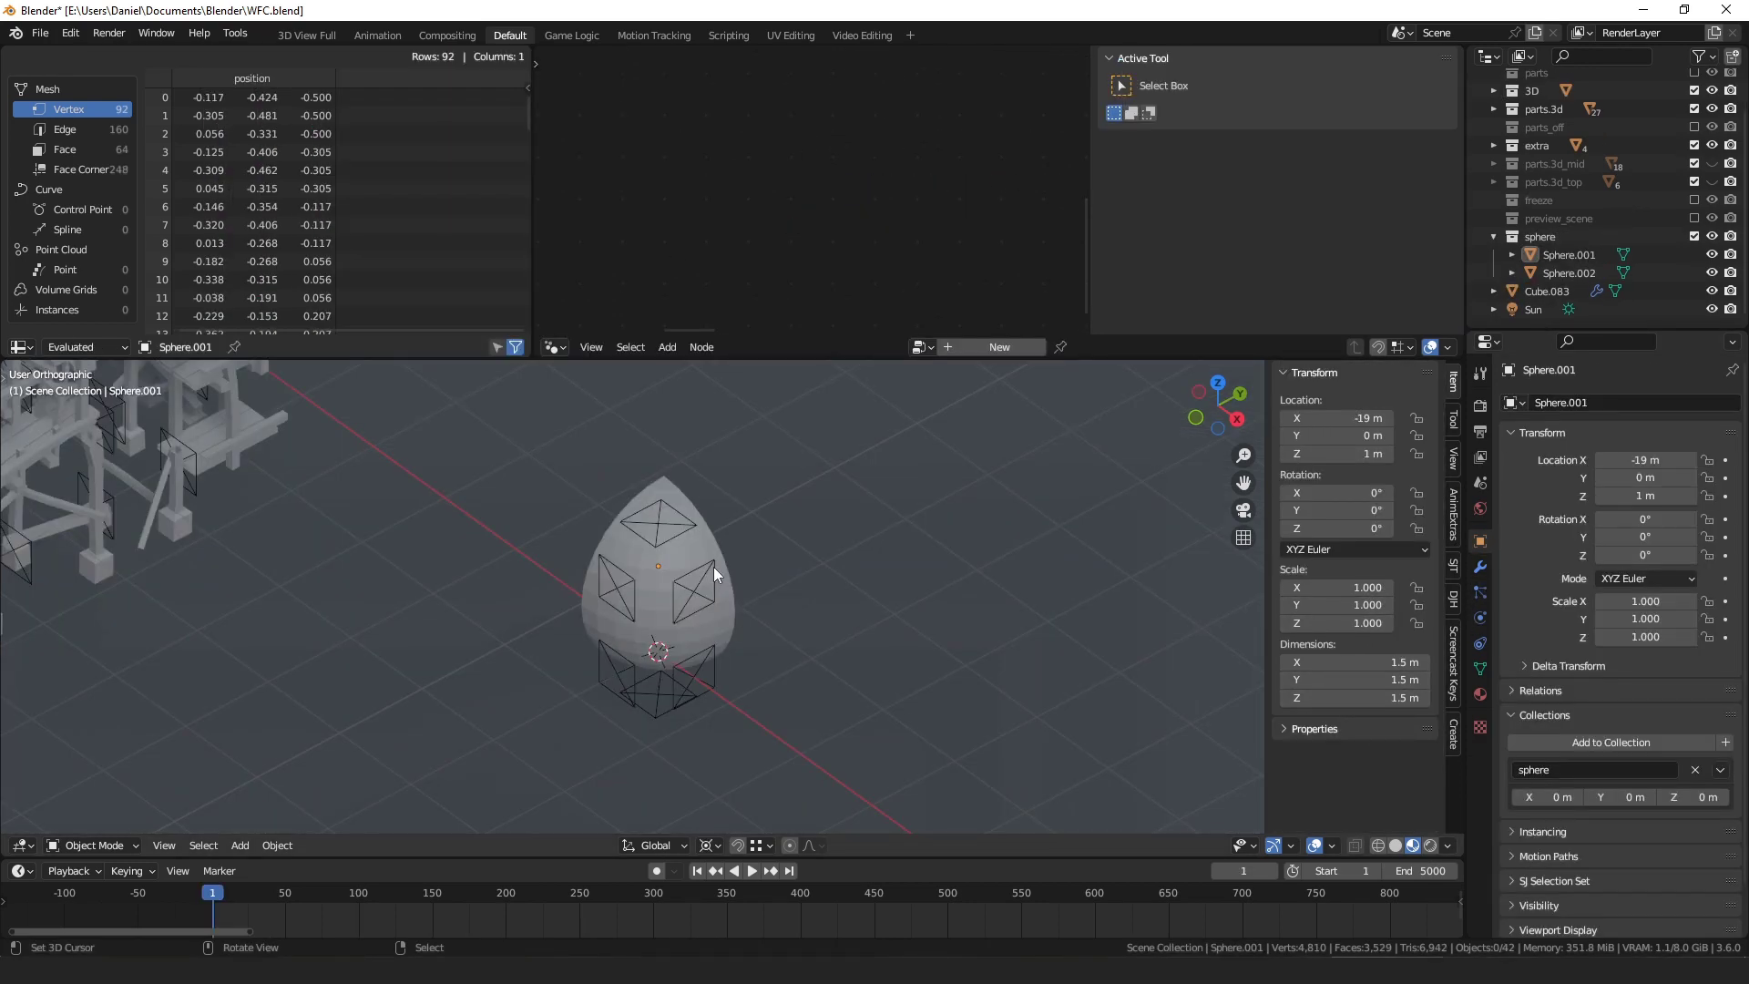
- Inspect the Sphere.001 part and its surrounding boundary faces from several angles
middle_click_drag(713, 566, 566, 581)
left_click(592, 505)
key("Tab")
middle_click_drag(592, 505, 871, 627)
key("Tab")
key("alt+a")
middle_click_drag(1017, 619, 535, 536, "shift")
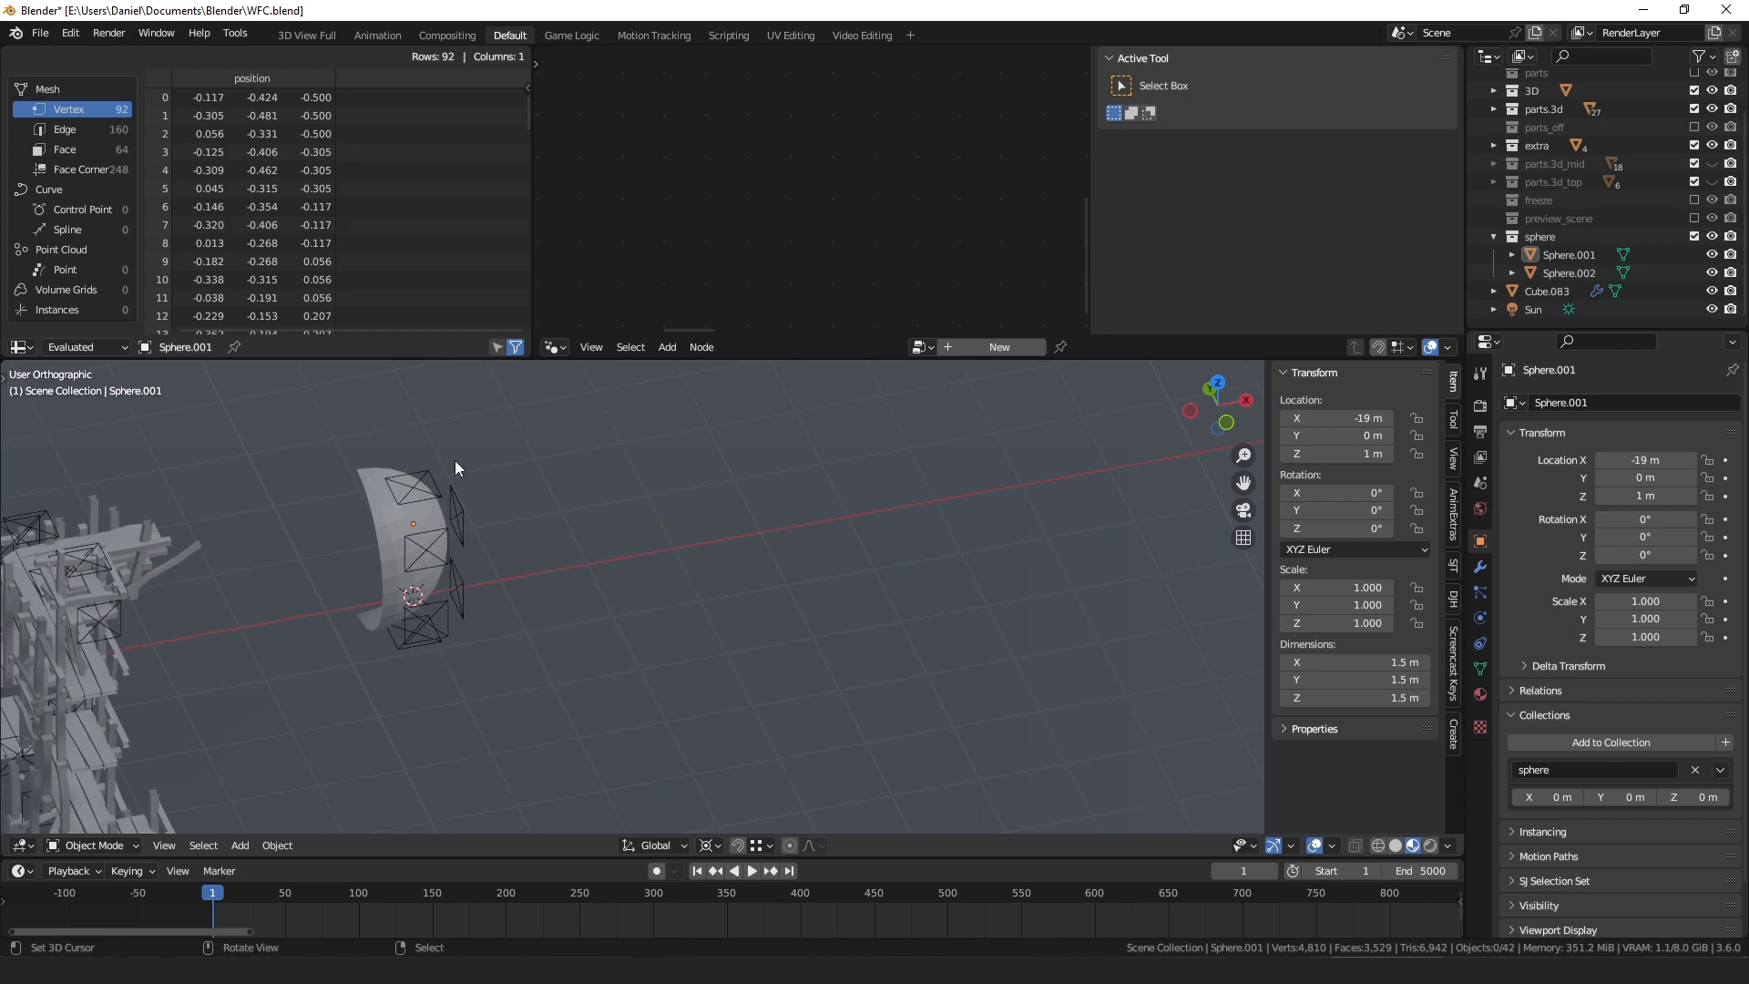
middle_click_drag(838, 519, 554, 519)
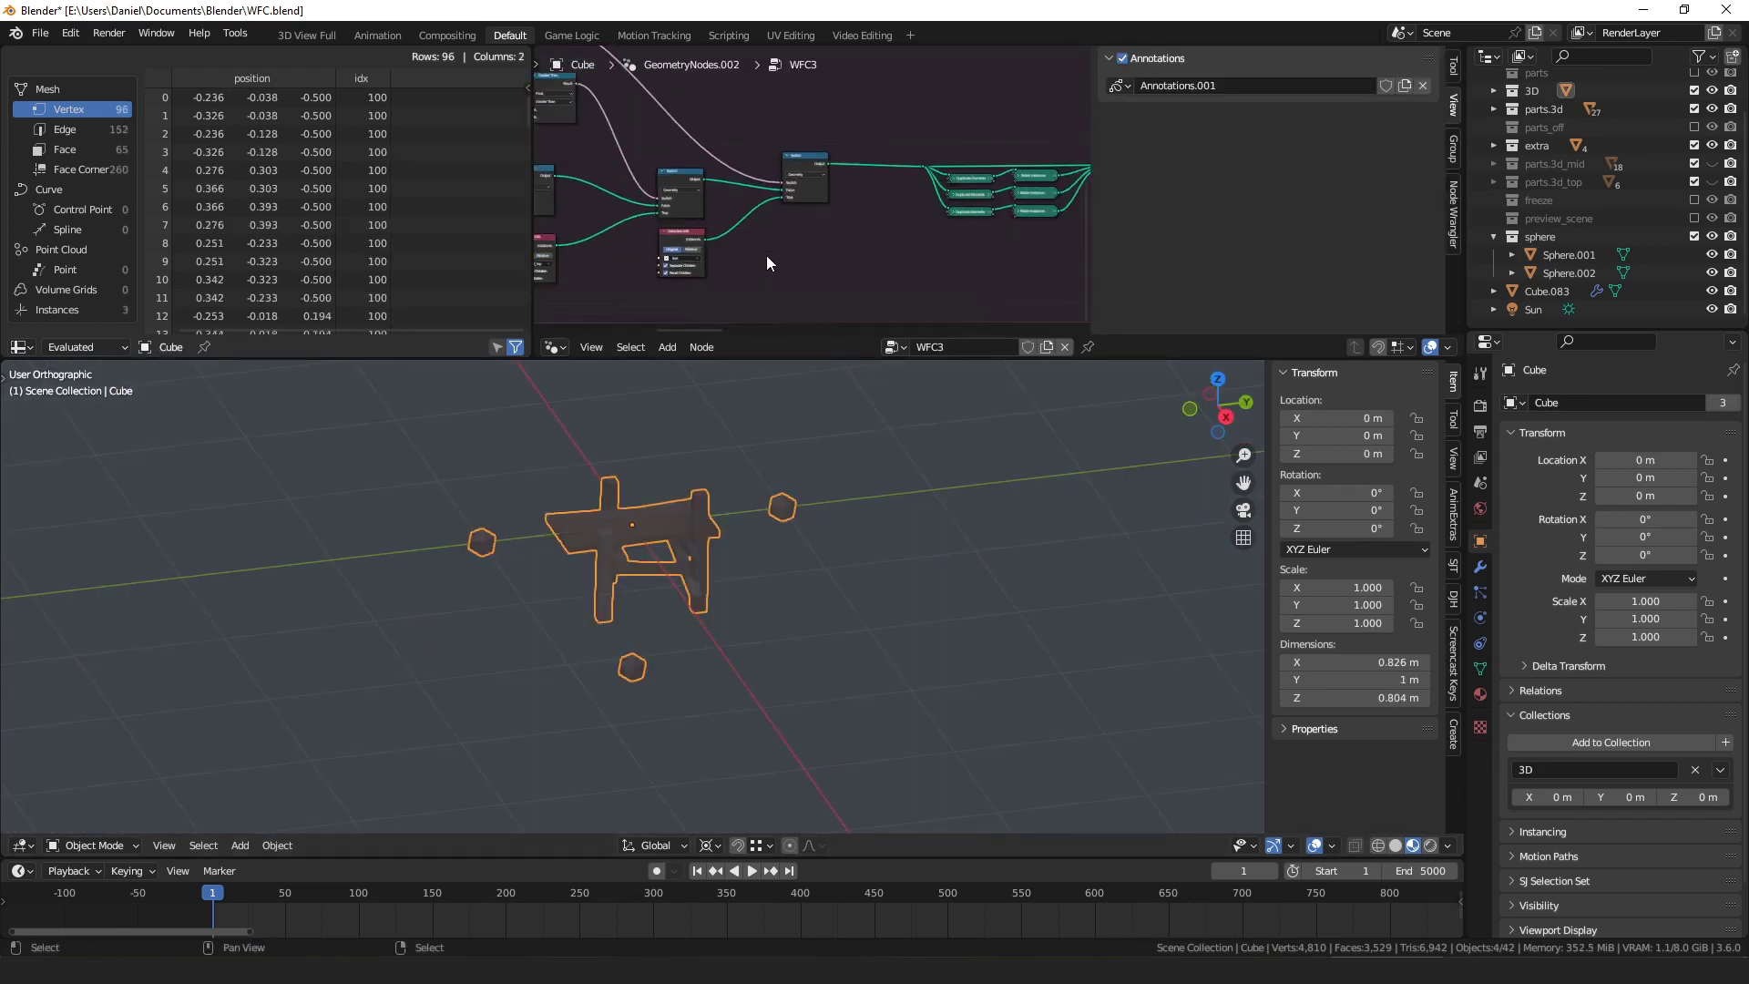
- Select the Collection Info node that feeds the True input of the last Switch node in WFC3
middle_click_drag(766, 254, 952, 185)
scroll(673, 185, "up", 6)
left_click(834, 153)
middle_click_drag(832, 179, 609, 187)
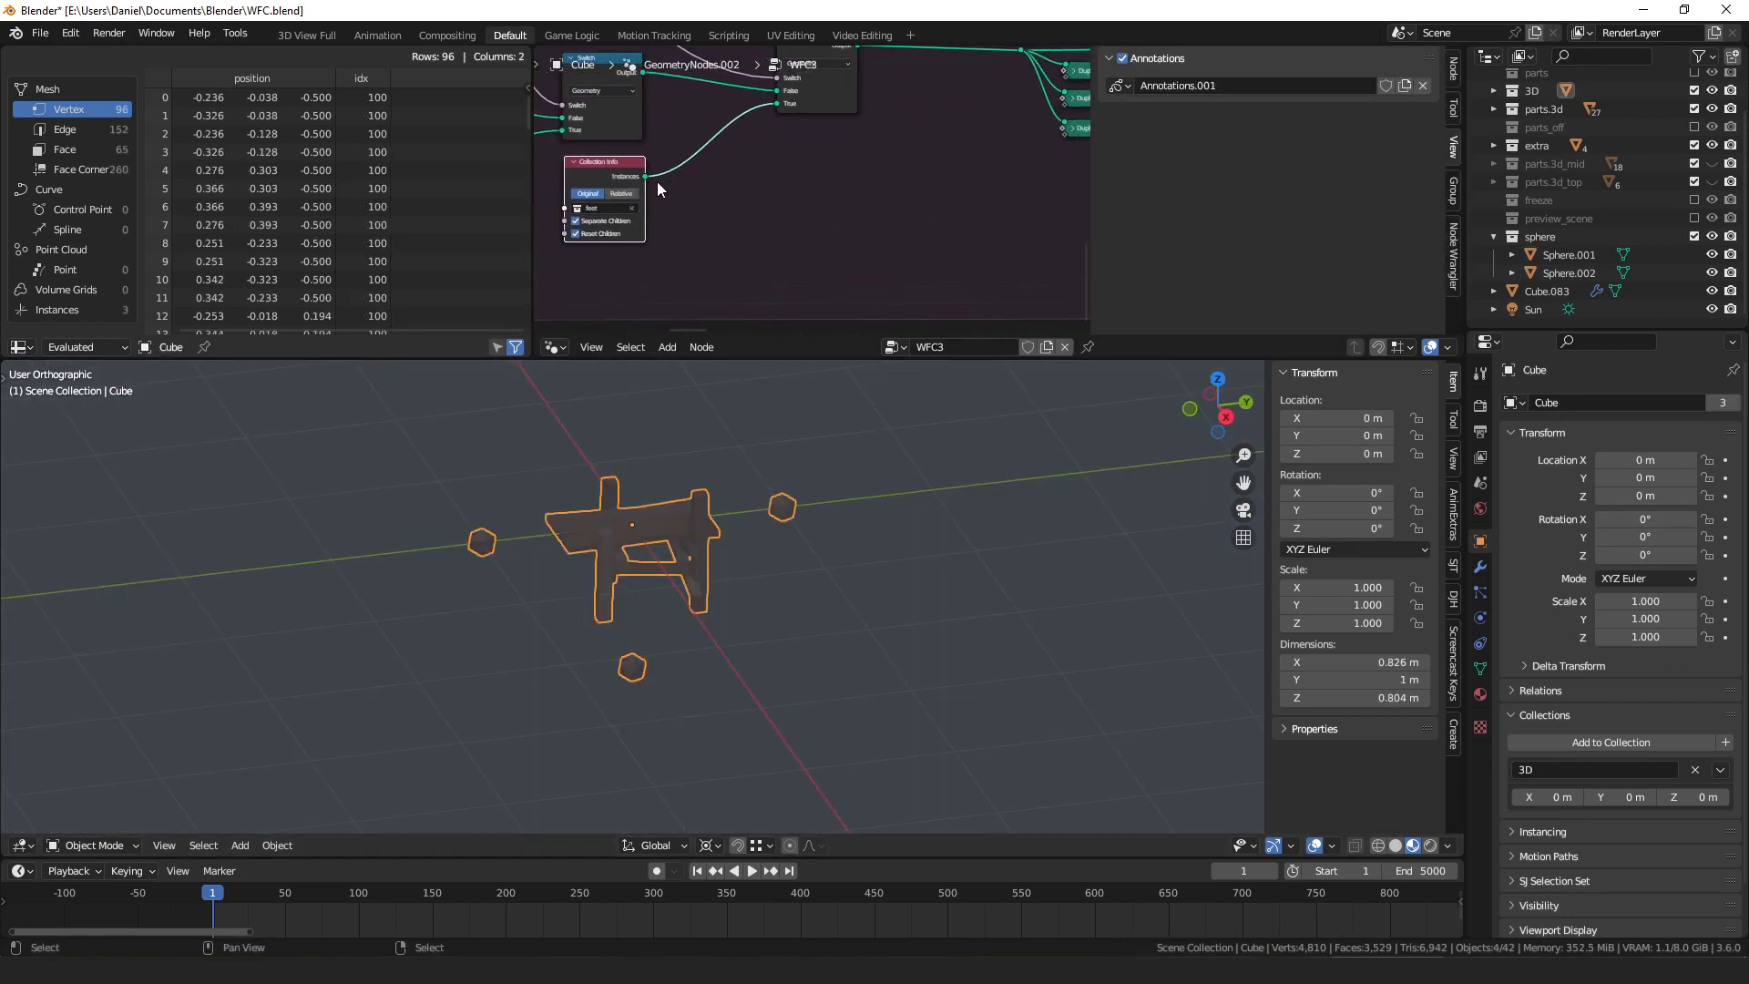
- Duplicate the Collection Info node and set the copy's collection to sphere
key("shift+d")
left_click(853, 187)
left_click(844, 203)
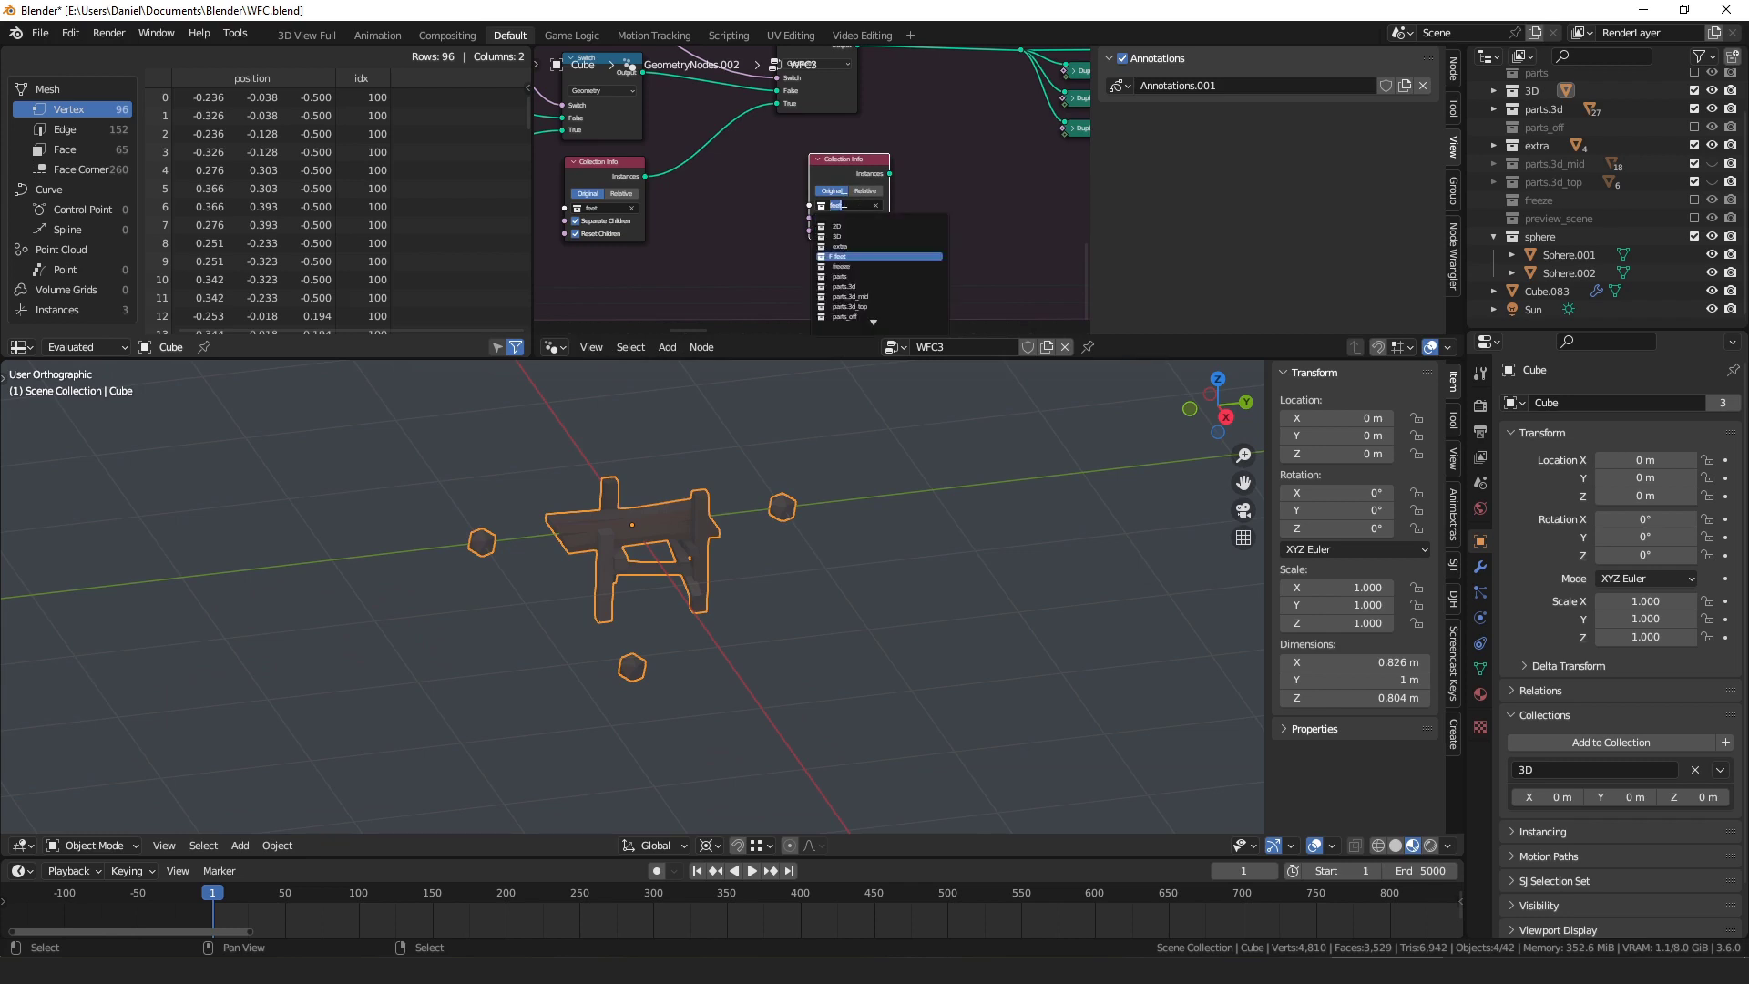
type("sphere")
key("Return")
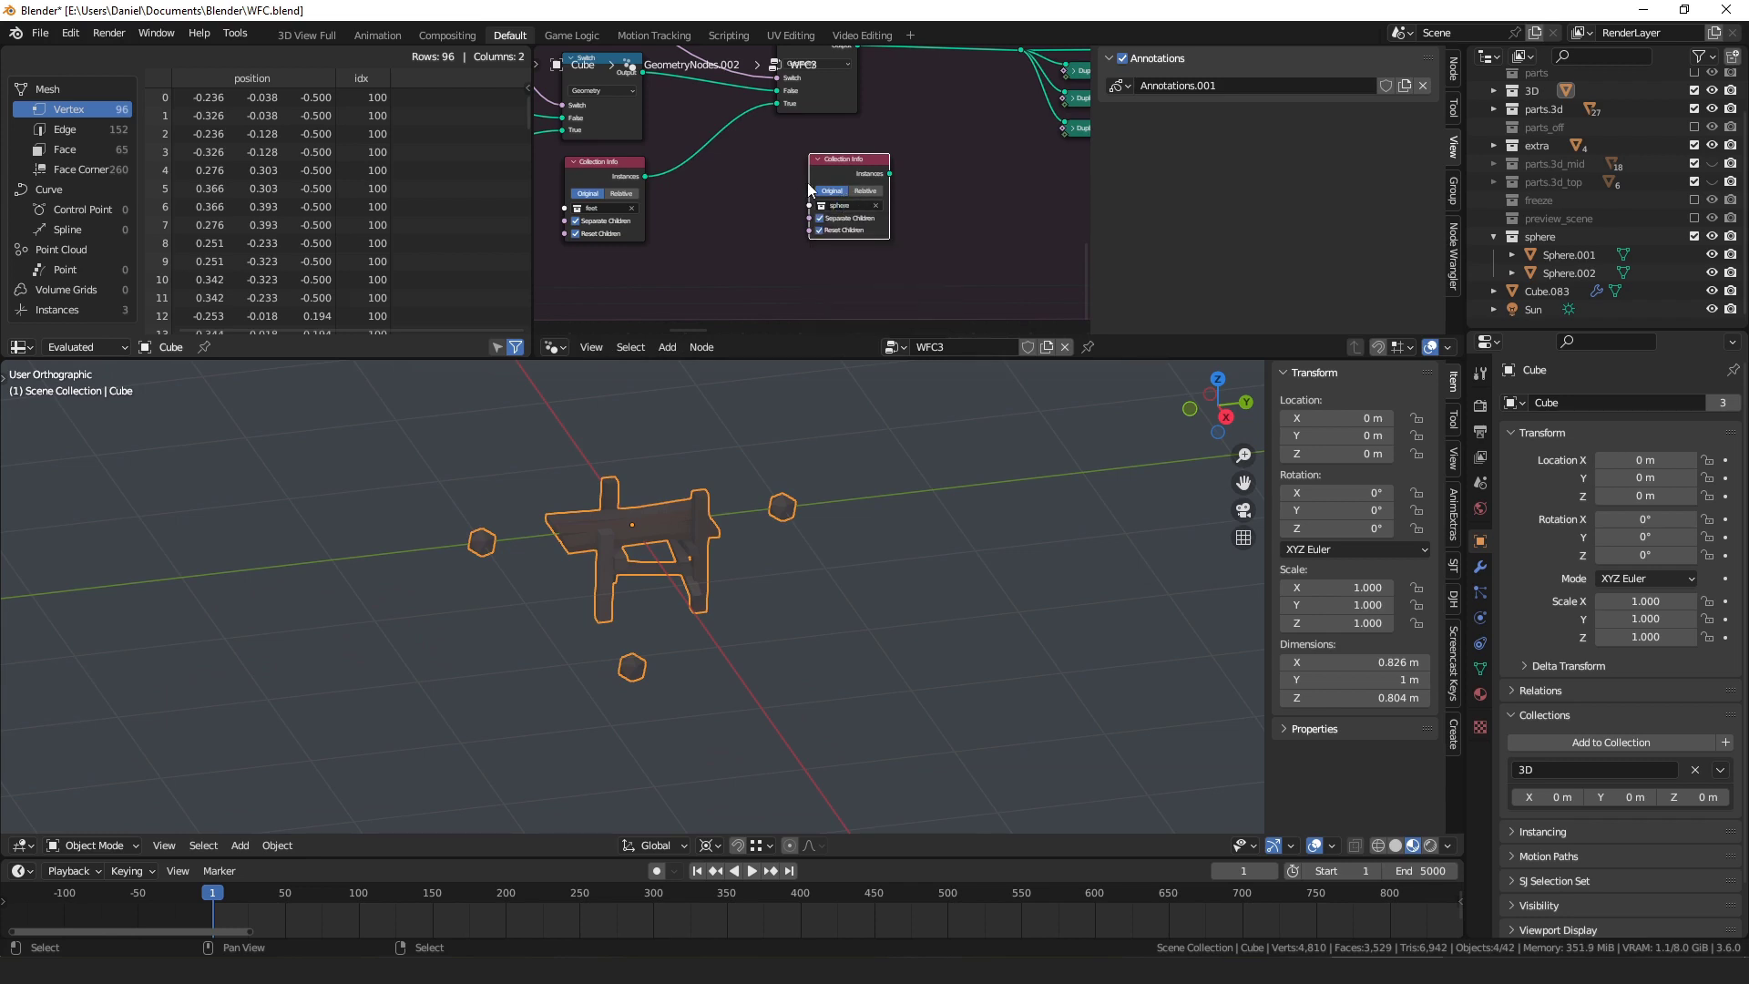
- Place the sphere Collection Info node beneath the last Switch and connect its Instances output to the reroute feeding the Duplicate Elements nodes
left_click_drag(838, 158, 809, 138)
middle_click_drag(831, 150, 715, 212)
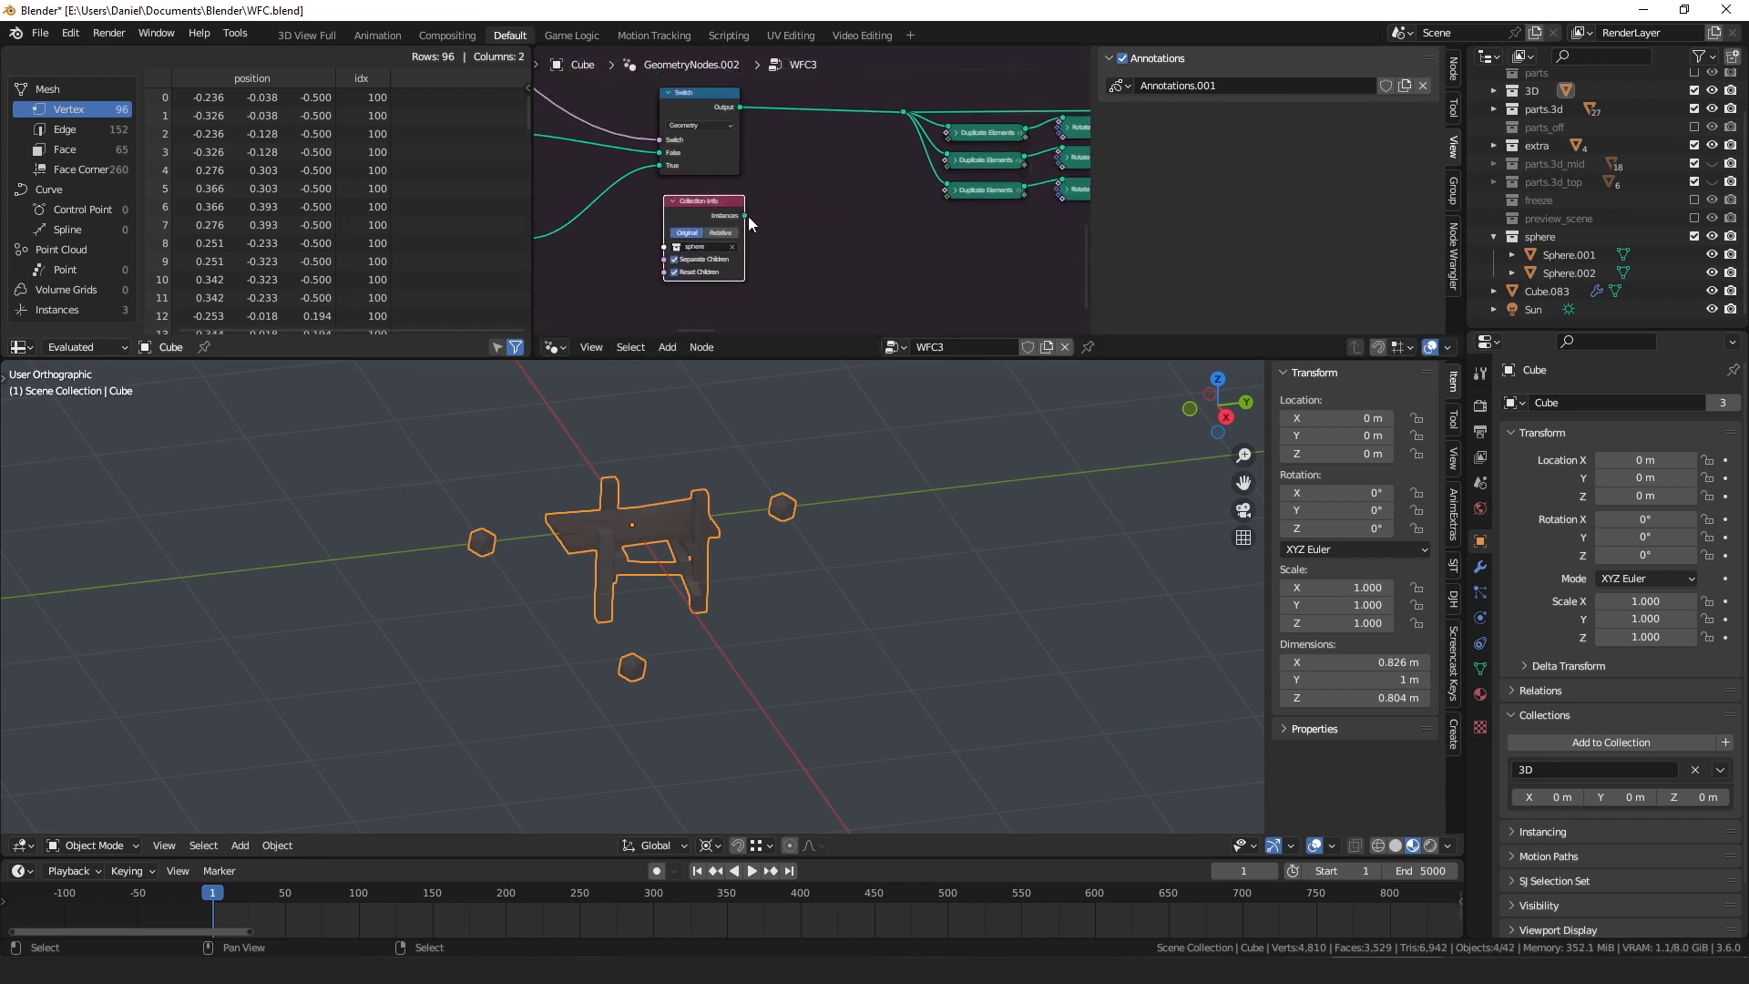
left_click_drag(747, 219, 905, 114)
middle_click_drag(979, 157, 922, 159)
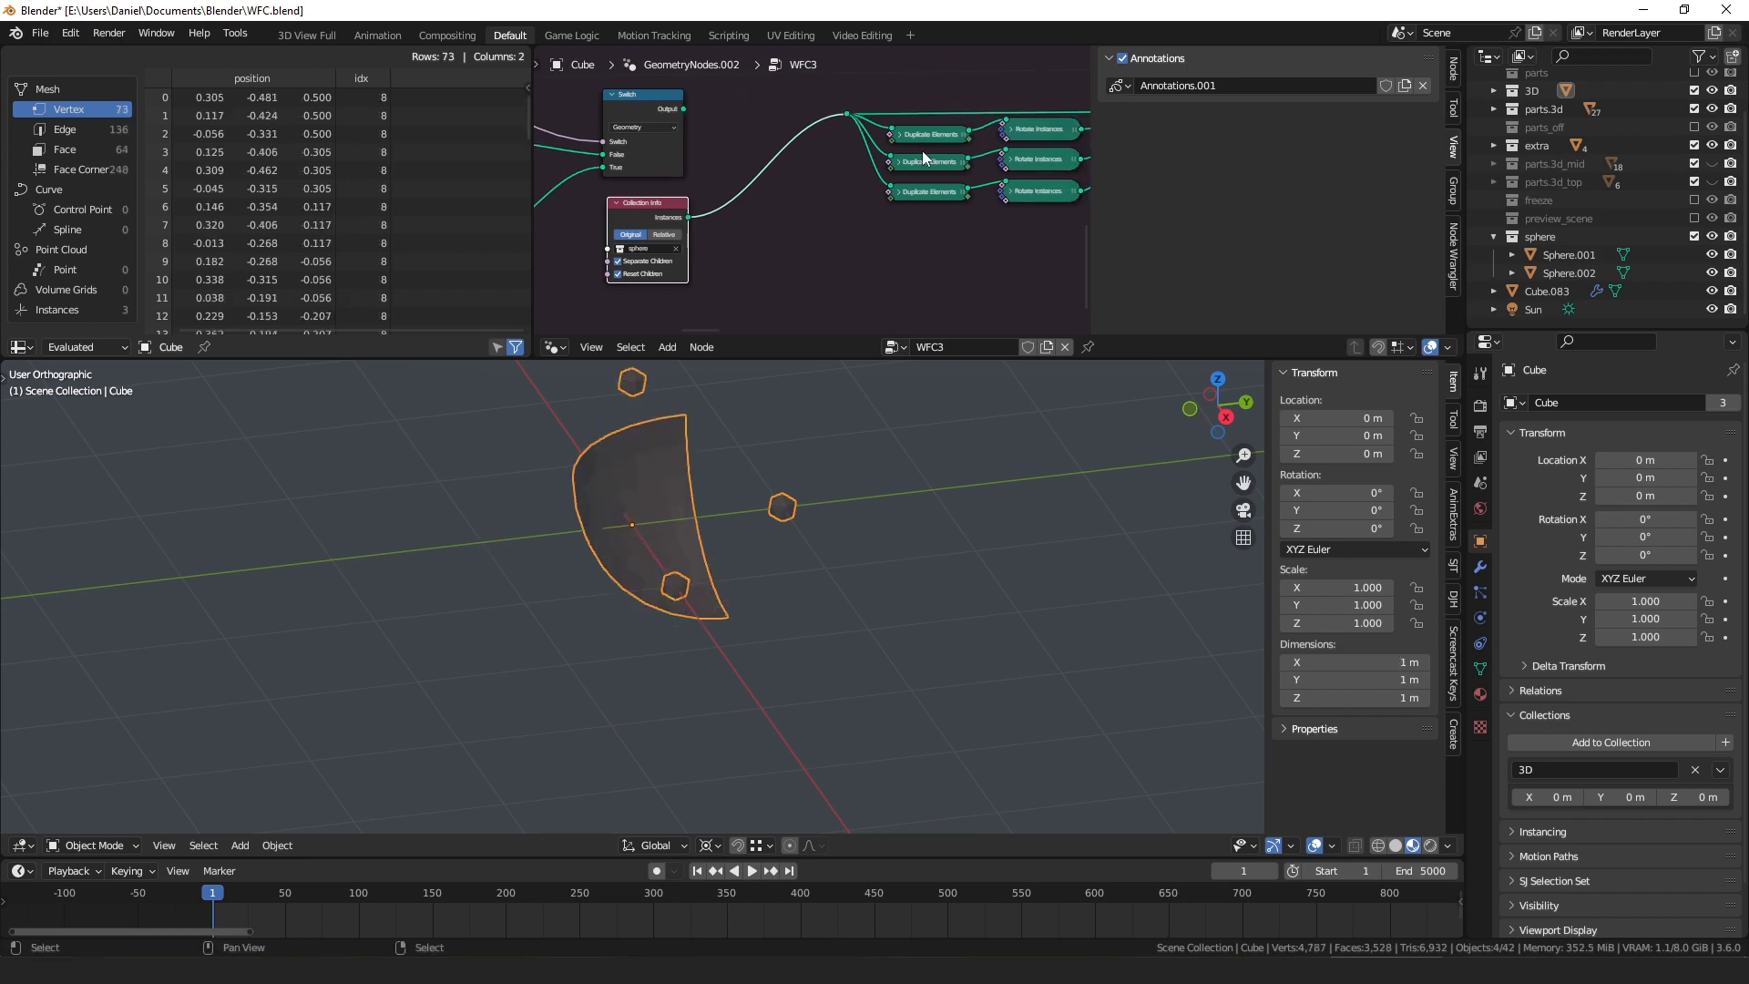
middle_click_drag(922, 150, 809, 161)
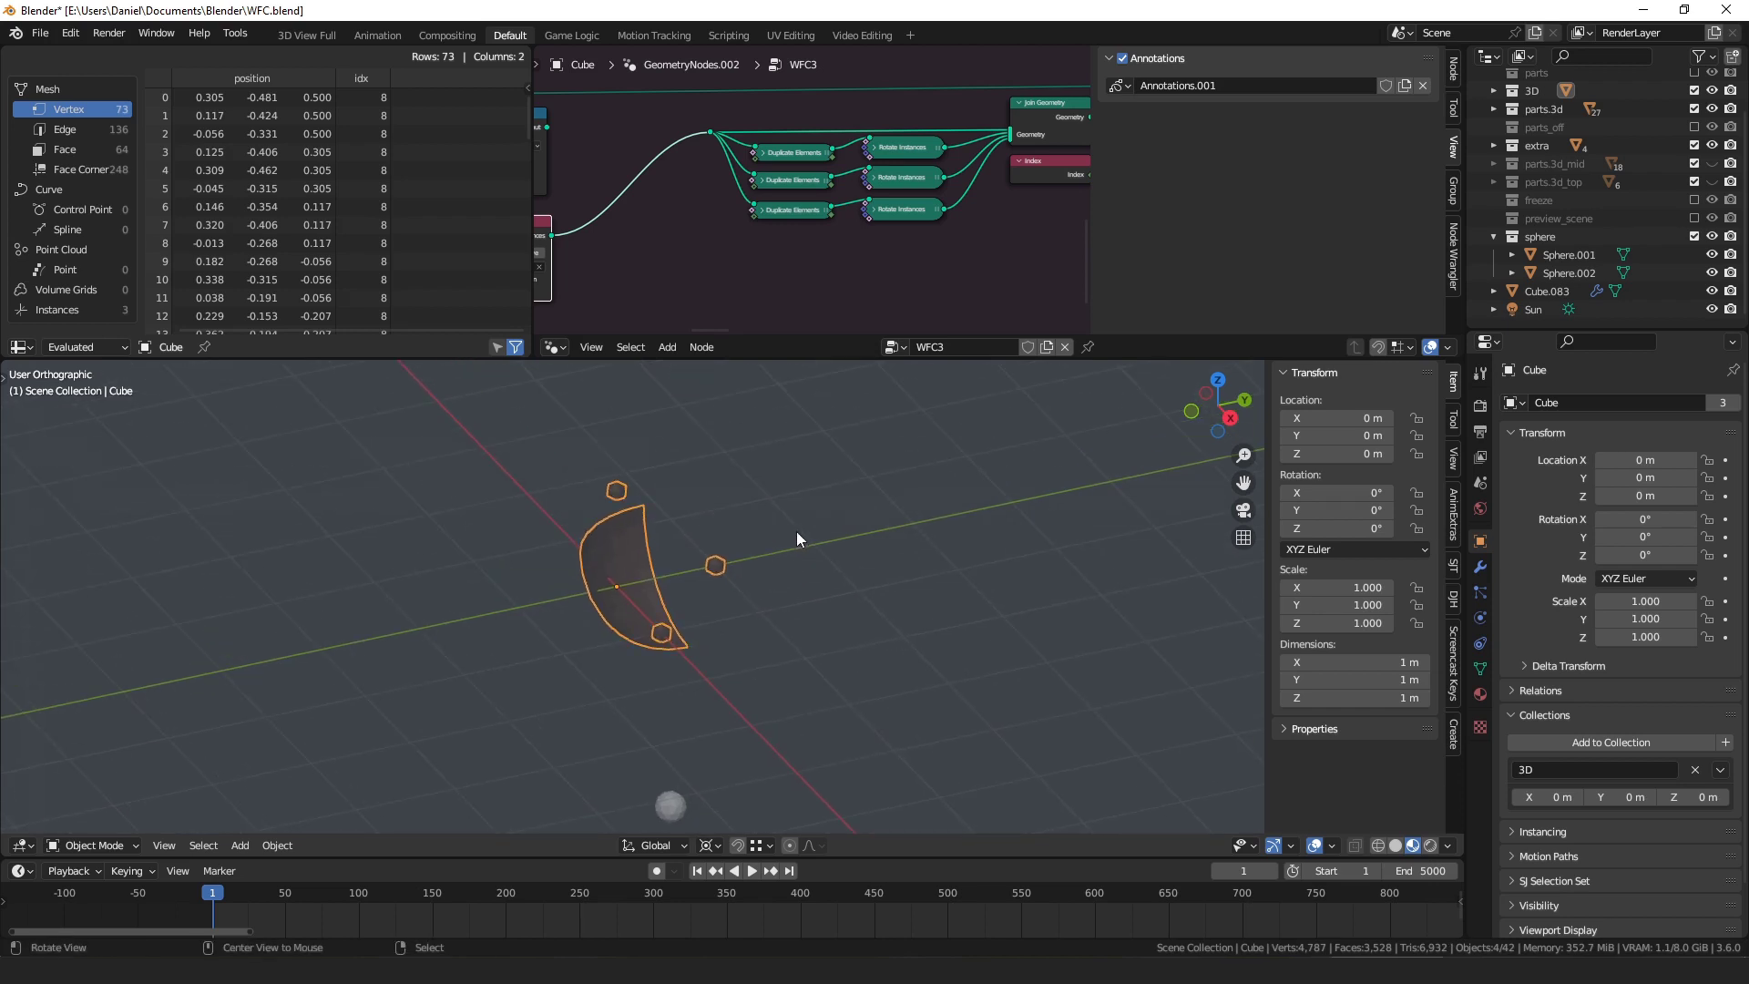
- Play the simulation with the sphere parts, stop it and return to the first frame
key("space")
middle_click_drag(829, 536, 780, 549)
key("space")
key("shift+Left")
- Duplicate the Sphere.001 part and move the copy about 2.8 m along the global X axis
scroll(703, 590, "down", 5)
middle_click_drag(545, 442, 704, 579, "shift")
scroll(783, 527, "down", 3)
right_click(419, 600)
key("KP_Decimal")
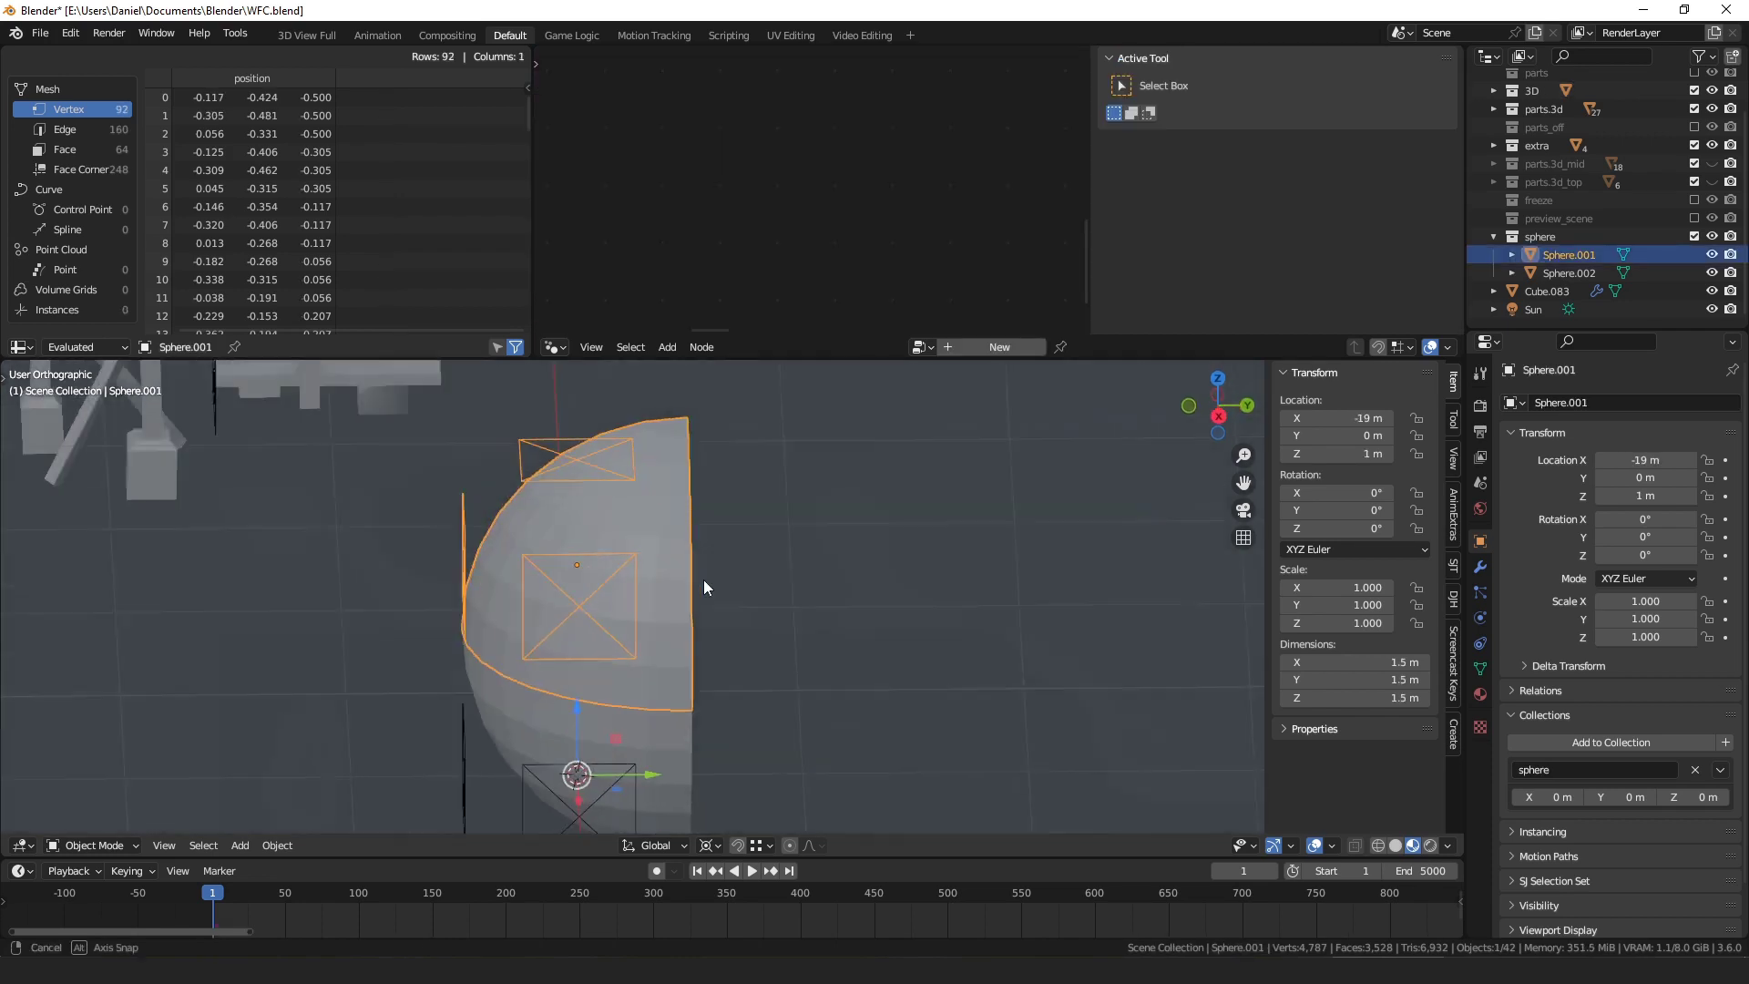
key("shift+d")
key("x")
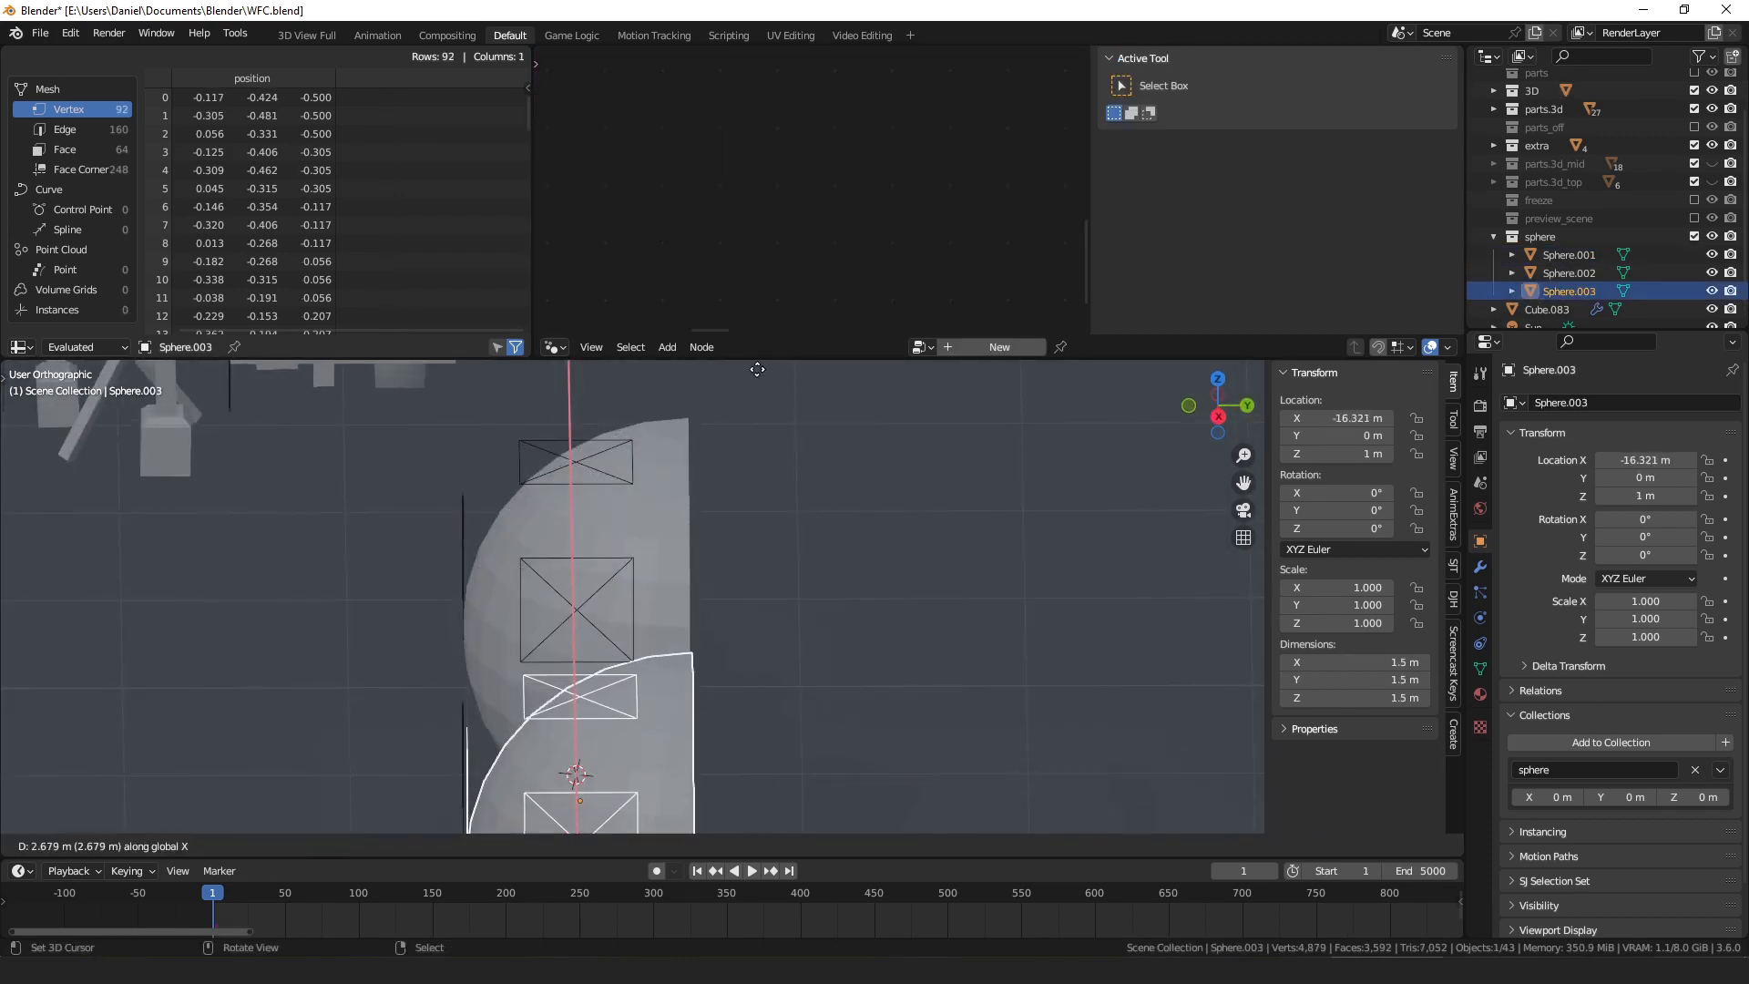
left_click(774, 600)
- Select a patch of four adjacent faces on the duplicated sphere part's curved surface and extrude it outward
middle_click_drag(727, 552, 702, 515)
key("Tab")
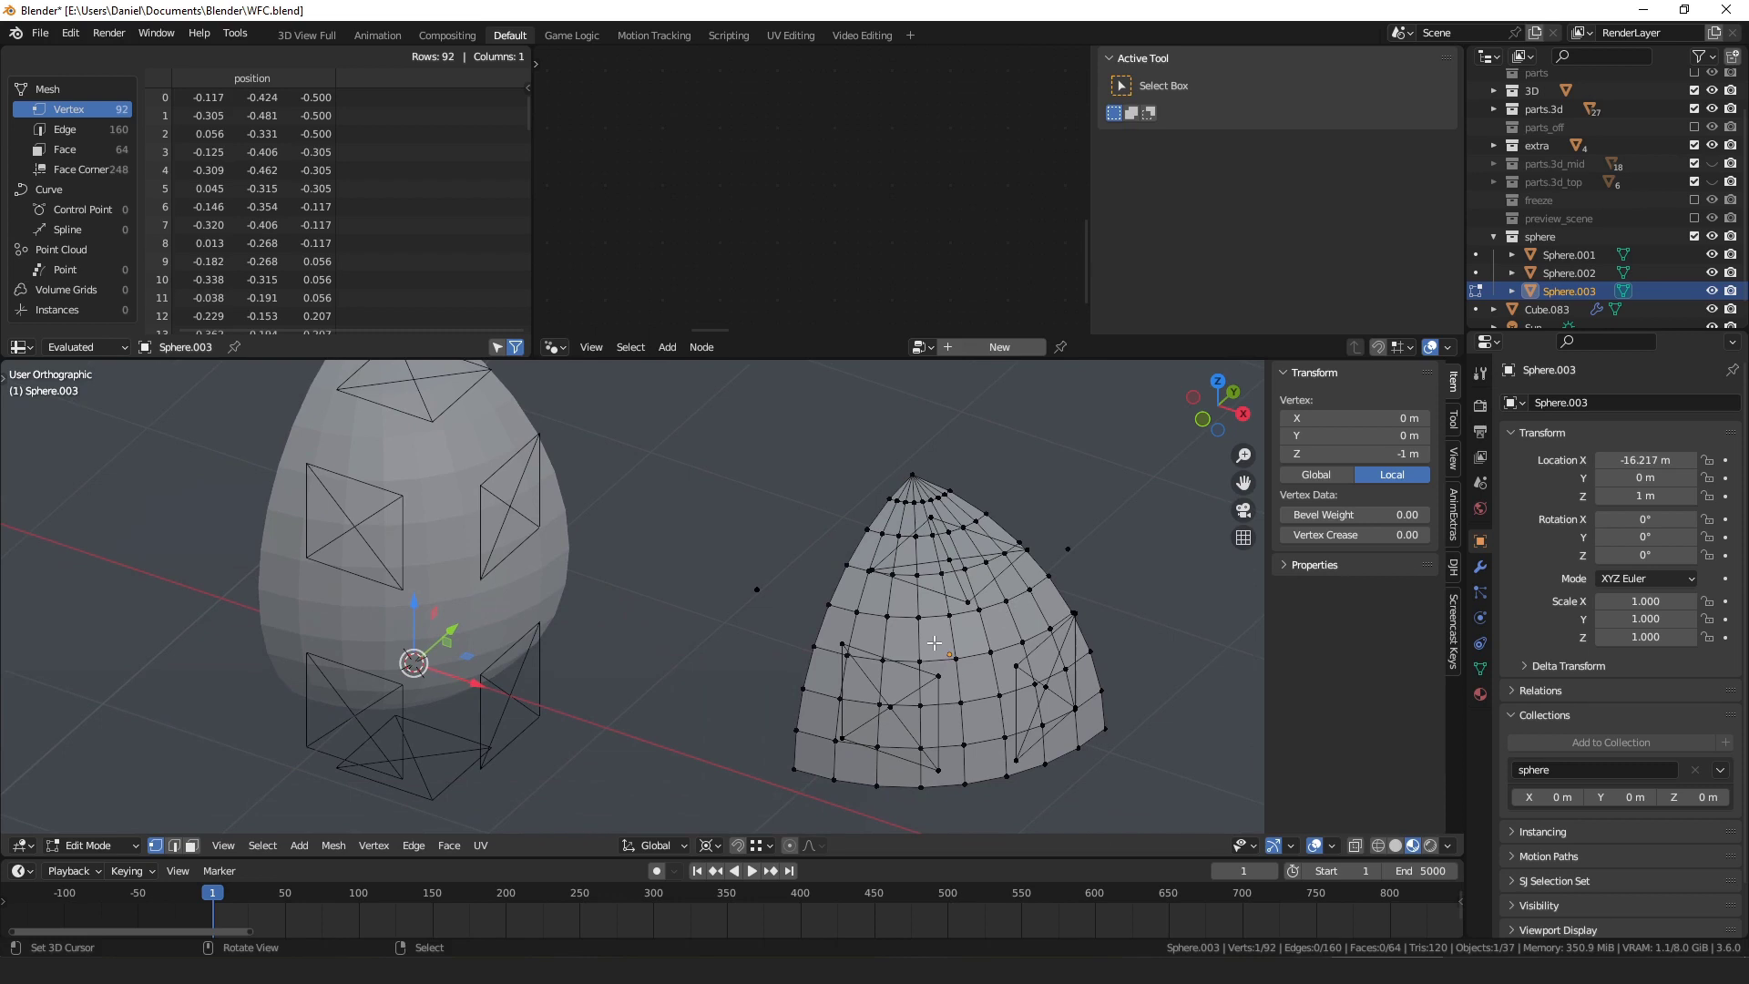
left_click(956, 658)
middle_click_drag(985, 650, 683, 578, "shift")
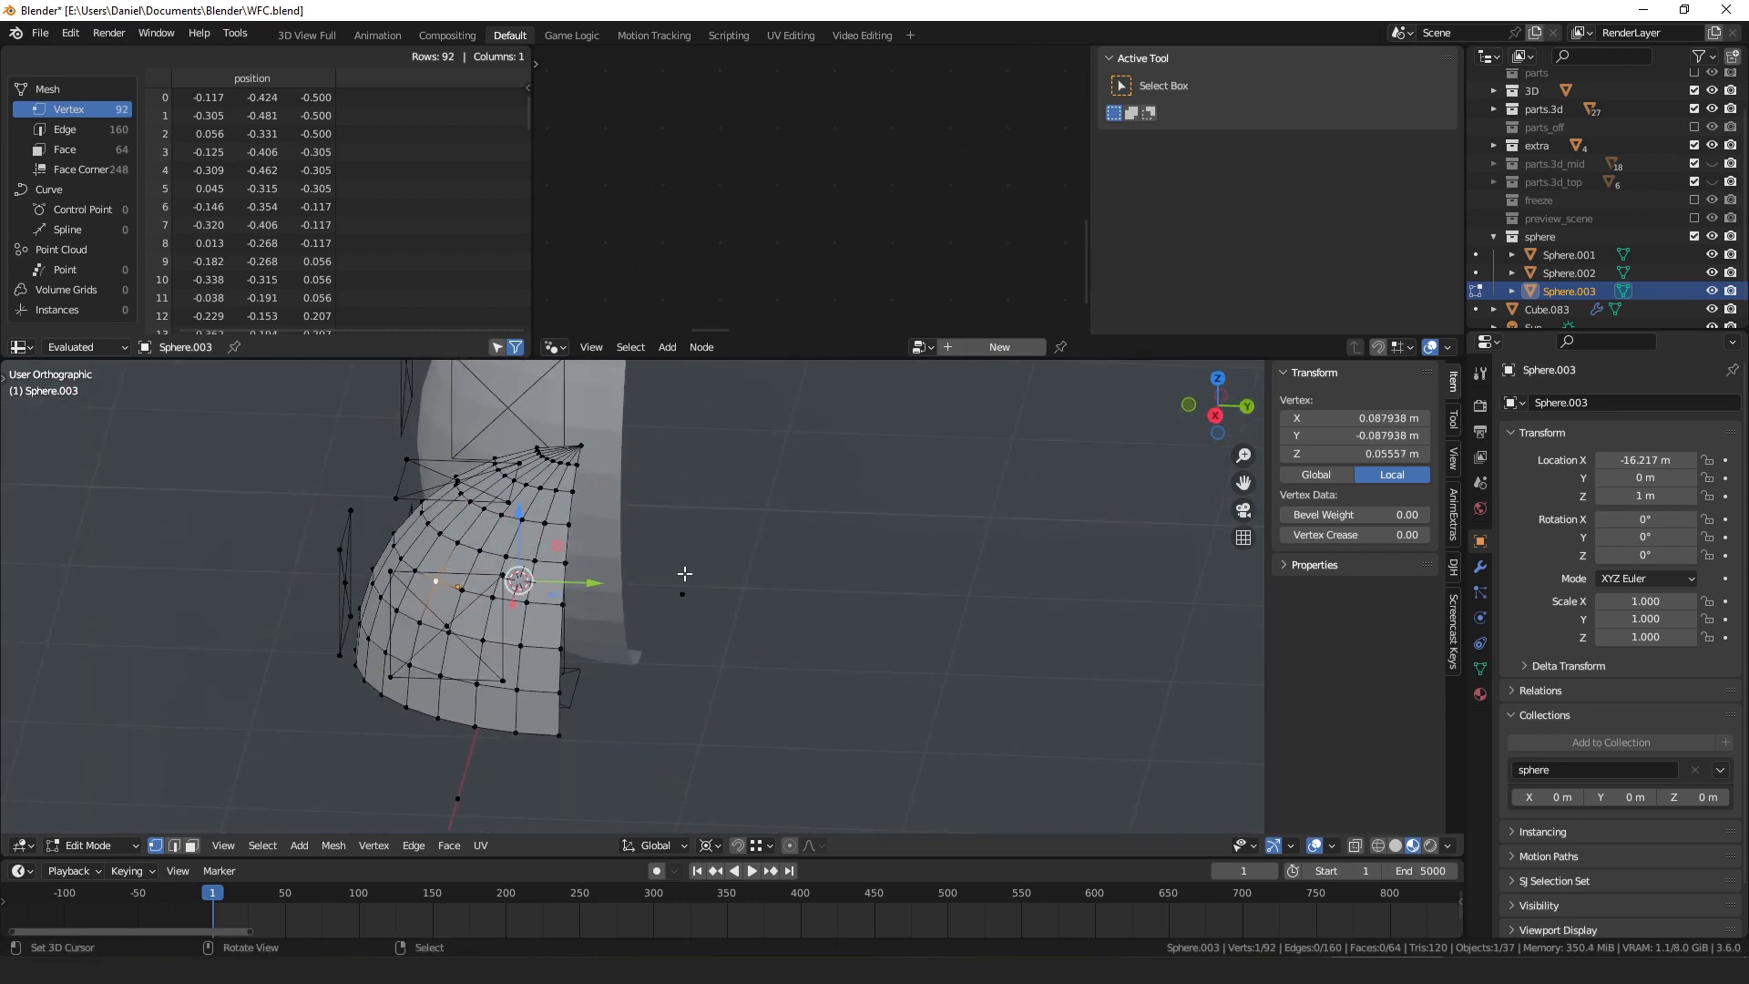
left_click(461, 587, "shift")
right_click(461, 543, "shift")
middle_click_drag(511, 569, 544, 587)
key("3")
right_click(549, 613)
right_click(519, 616)
right_click(509, 651, "shift")
right_click(483, 641, "shift")
right_click(494, 597, "shift")
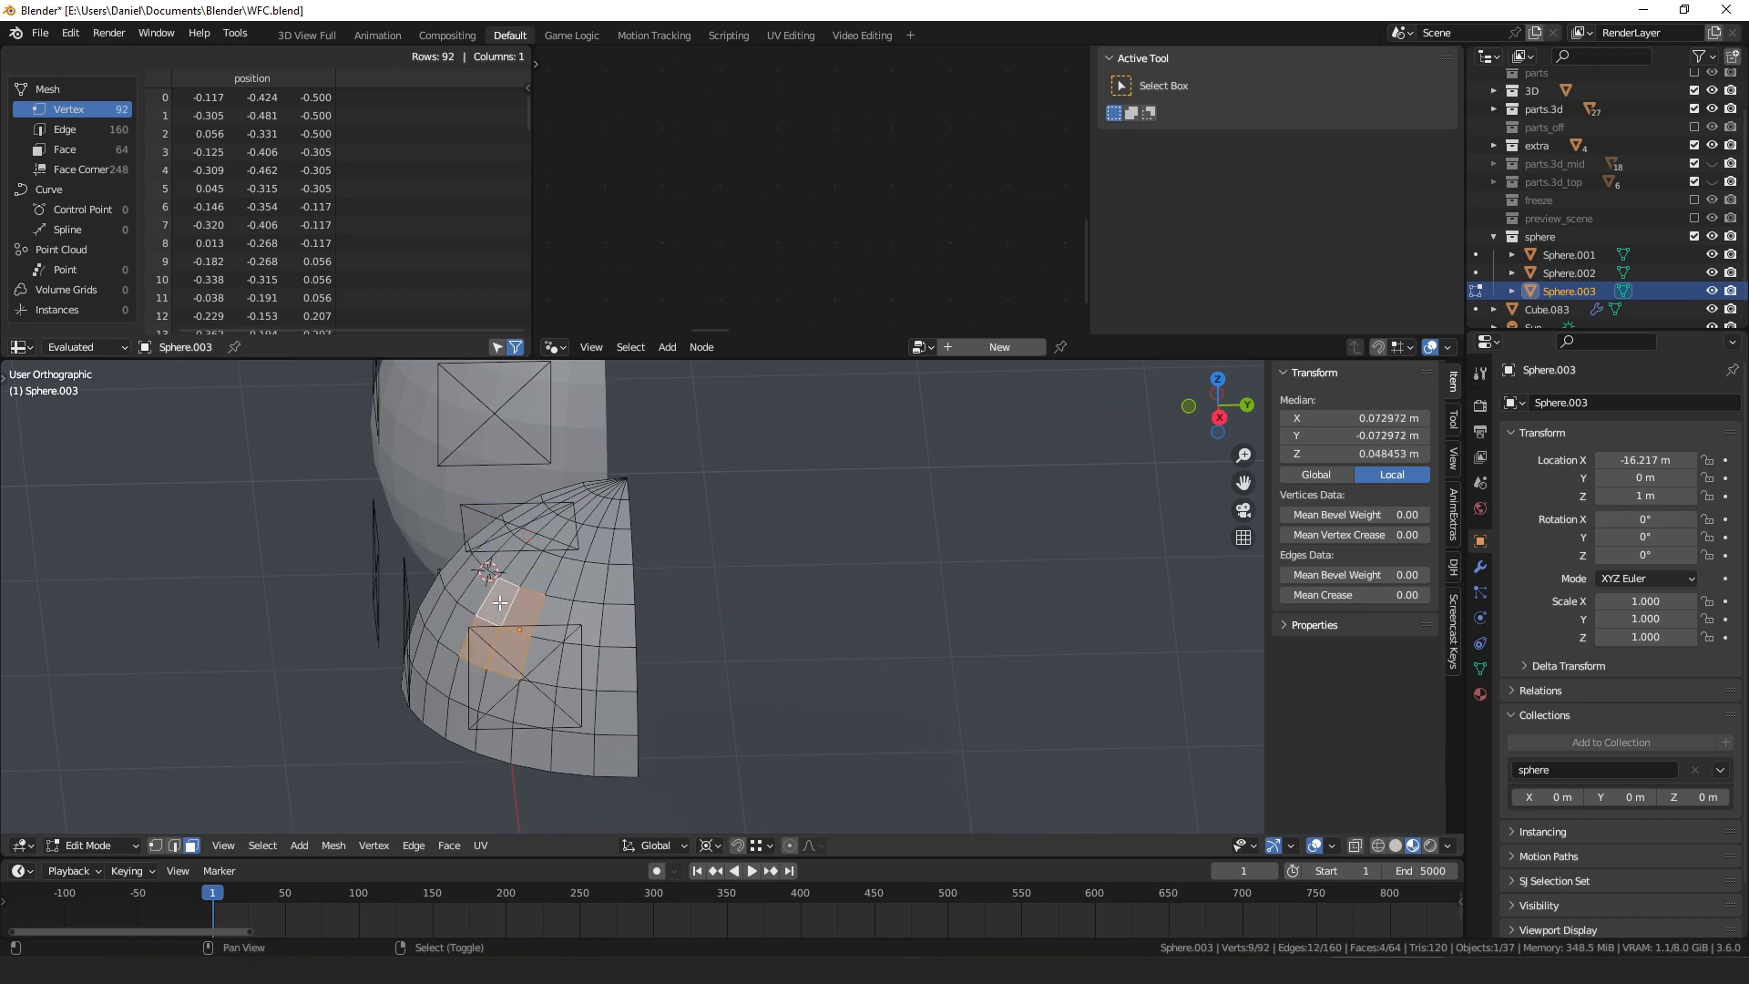
key("e")
left_click(572, 627)
- Extrude a single face elsewhere on the duplicated part's curved surface outward, and return to Object Mode
middle_click_drag(572, 627, 410, 570)
right_click(385, 484)
middle_click_drag(385, 484, 282, 475)
middle_click_drag(301, 482, 421, 547, "shift")
key("e")
left_click(257, 445)
middle_click_drag(257, 445, 877, 597)
key("Tab")
scroll(701, 545, "down", 8)
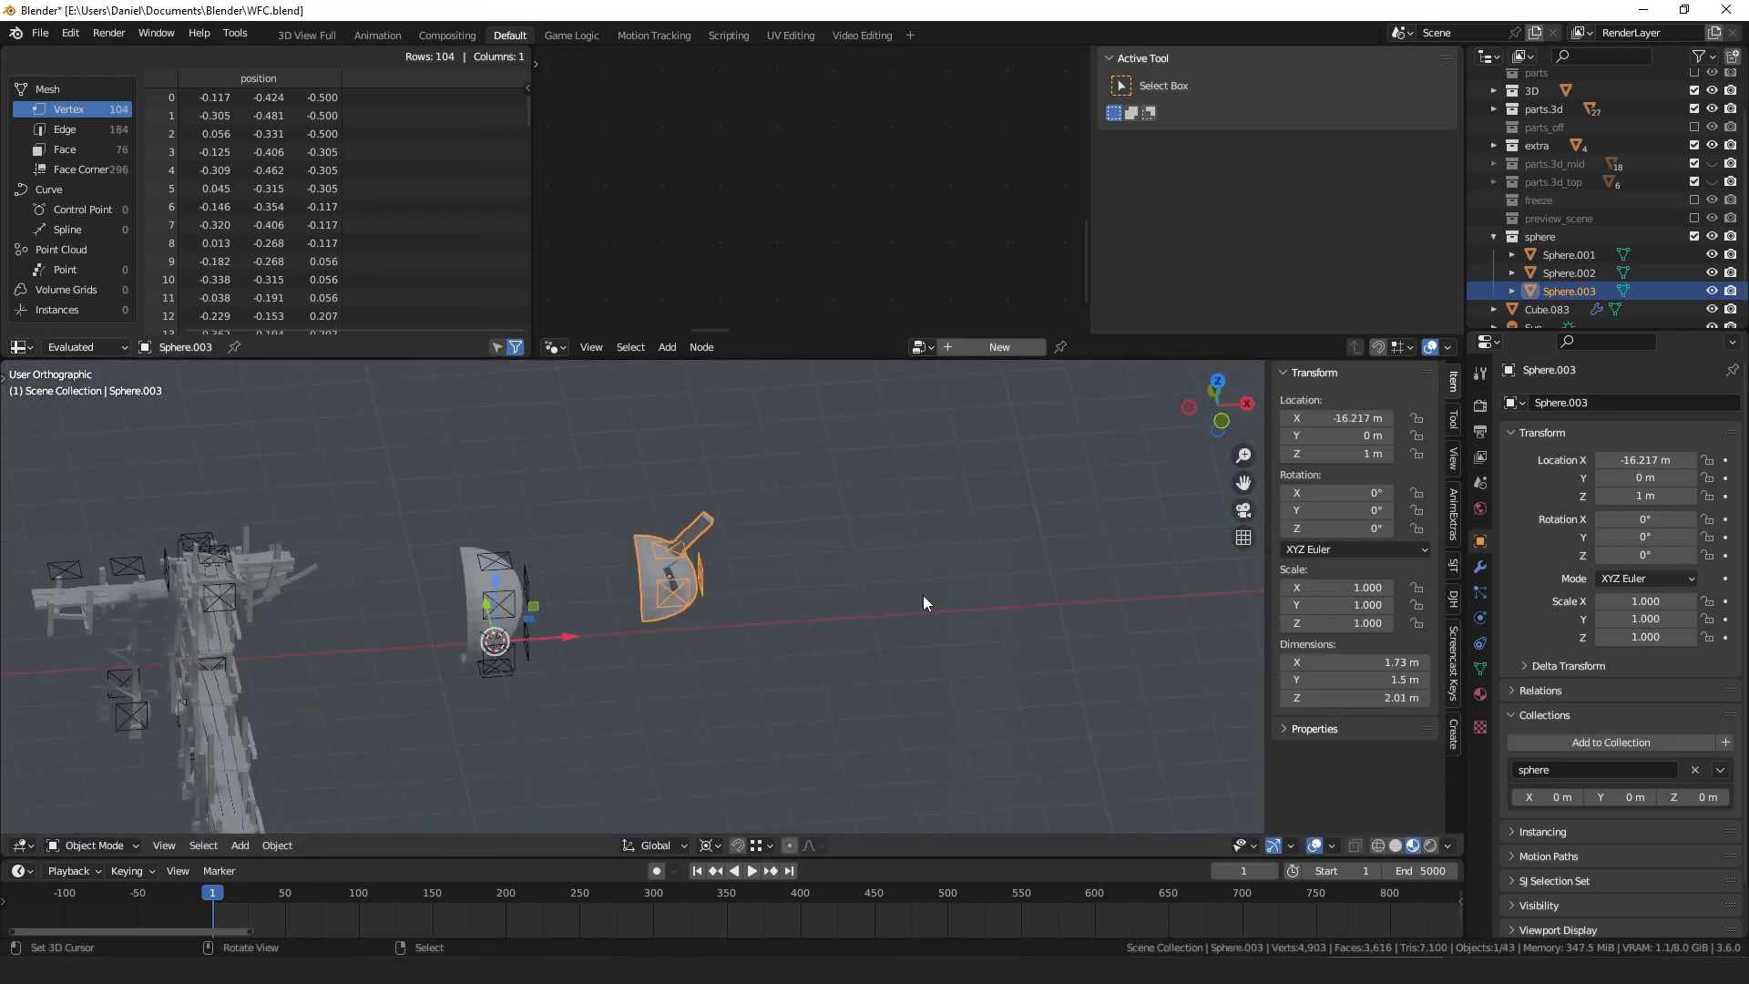
- Select the Cube, play the simulation with the added sphere part to frame 18, and inspect the assembled sphere's protrusions
left_click(1055, 583)
key("KP_Decimal")
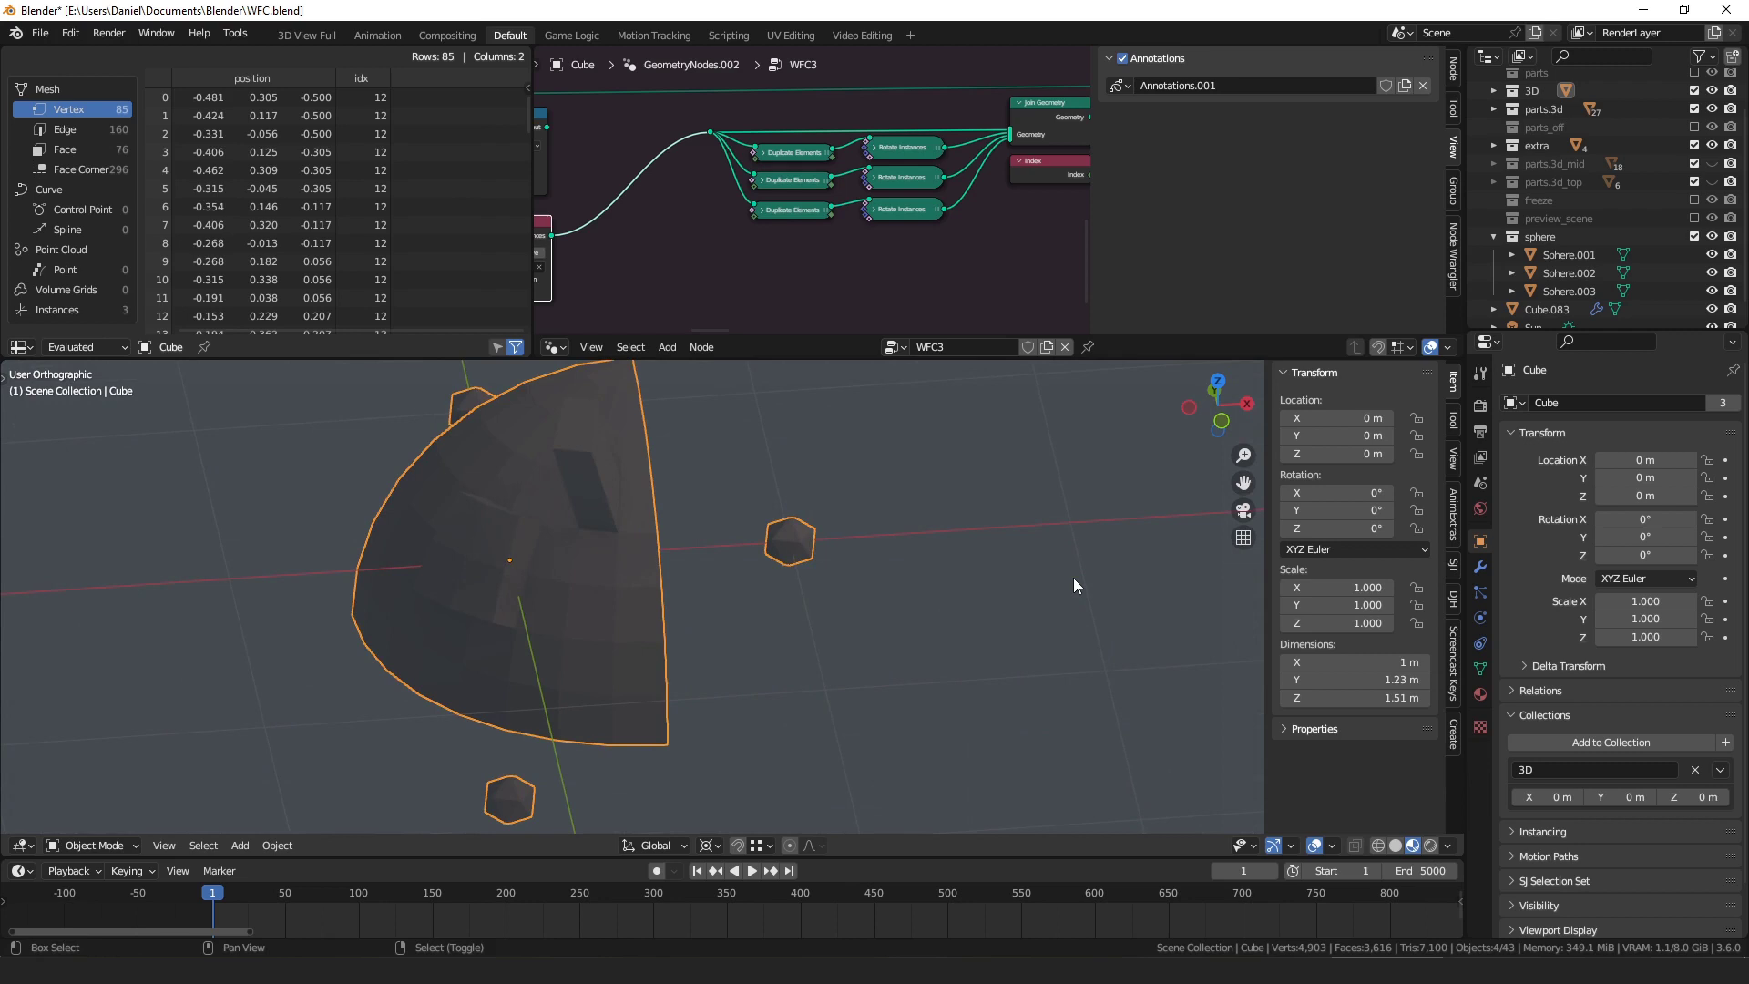
middle_click_drag(954, 539, 675, 554)
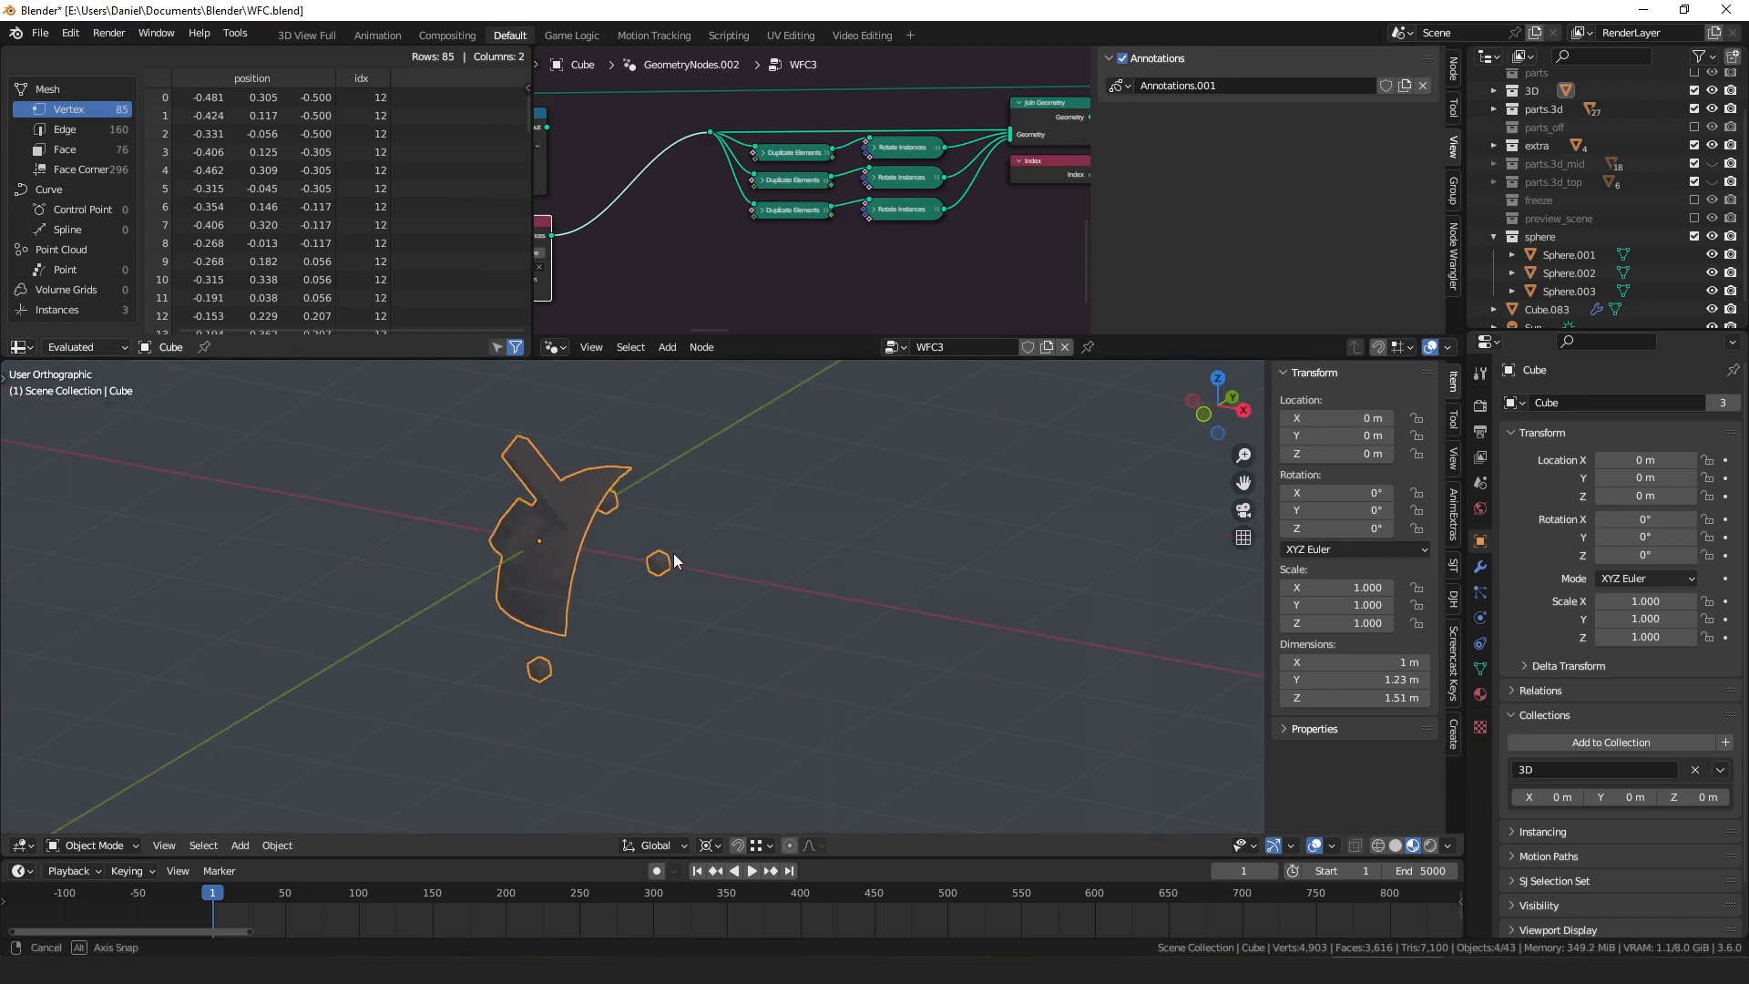
key("alt+a")
scroll(857, 553, "down", 2)
key("alt+a")
middle_click_drag(865, 554, 670, 539)
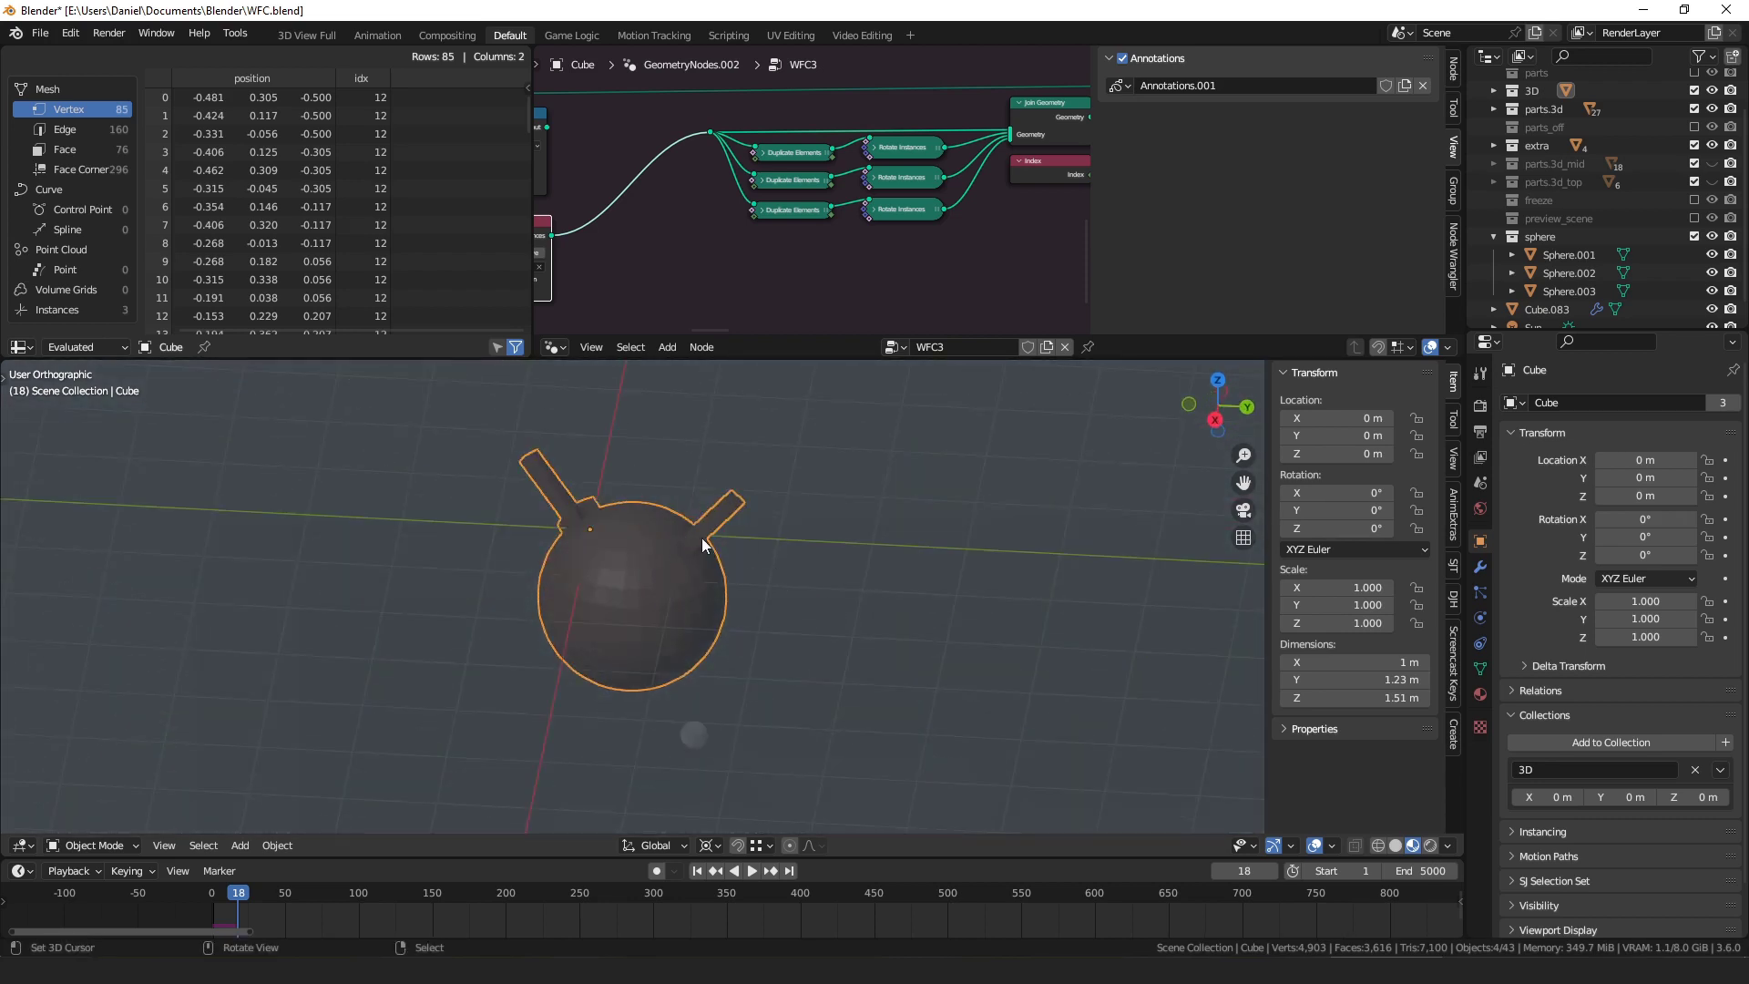
scroll(738, 556, "up", 3)
middle_click_drag(716, 518, 790, 502)
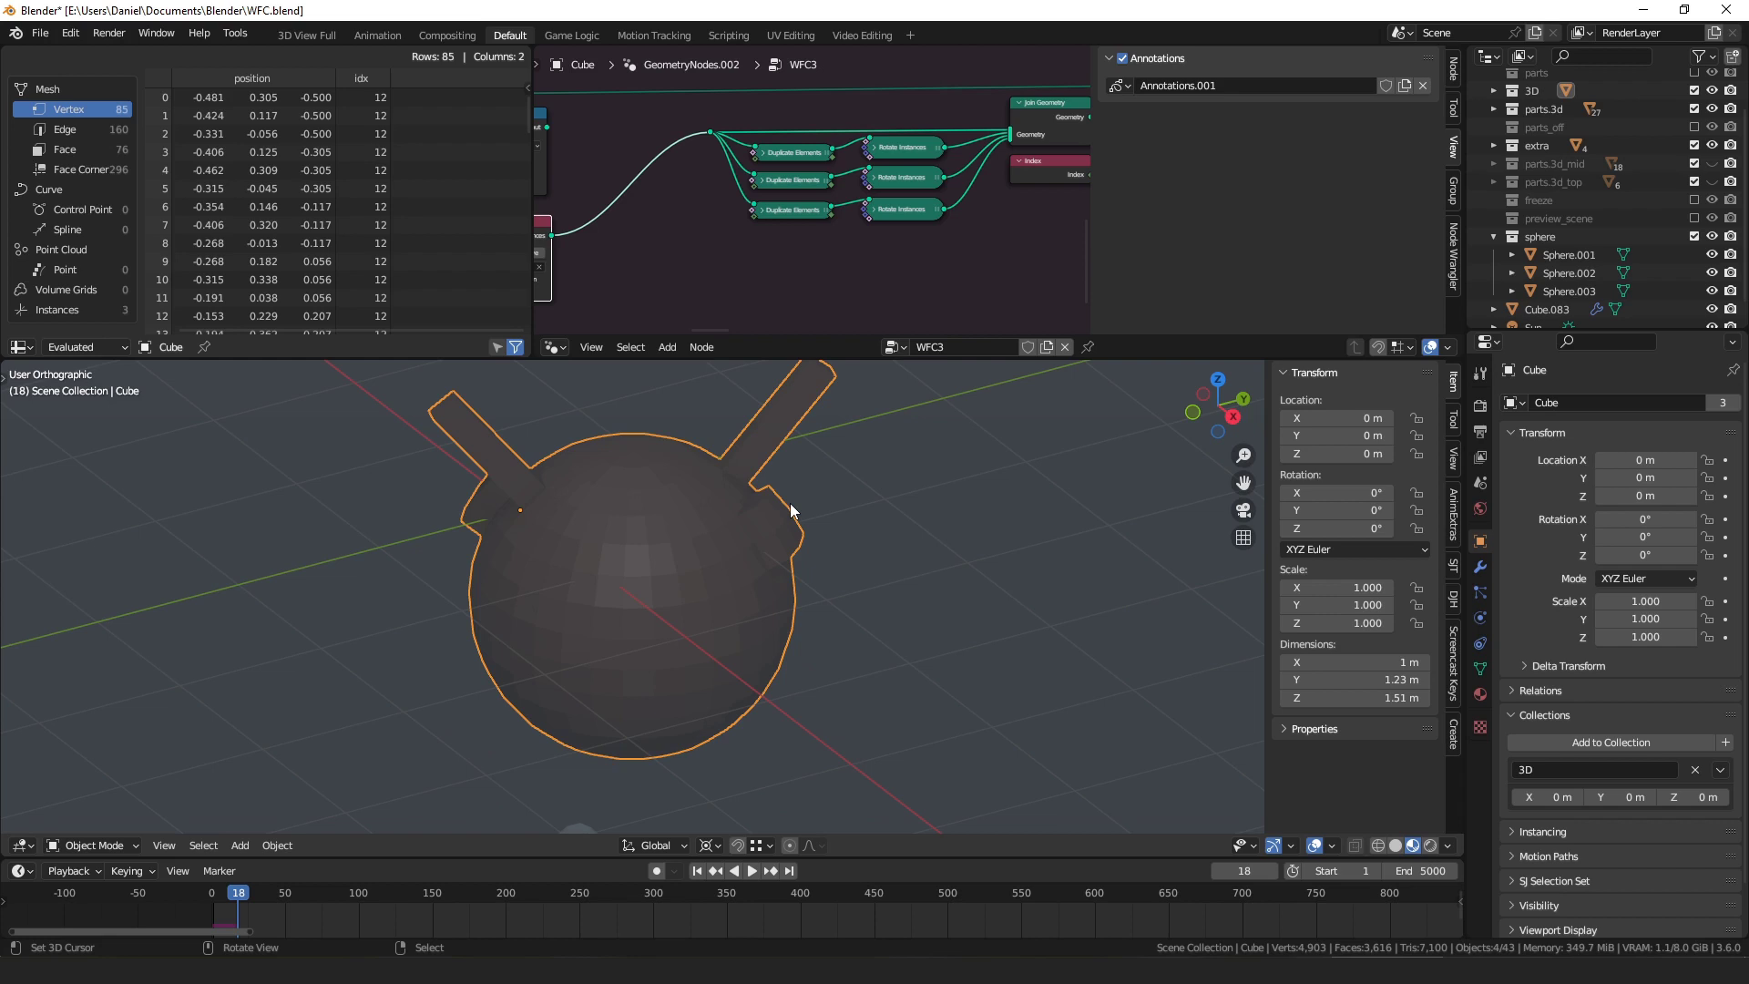
scroll(831, 527, "down", 2)
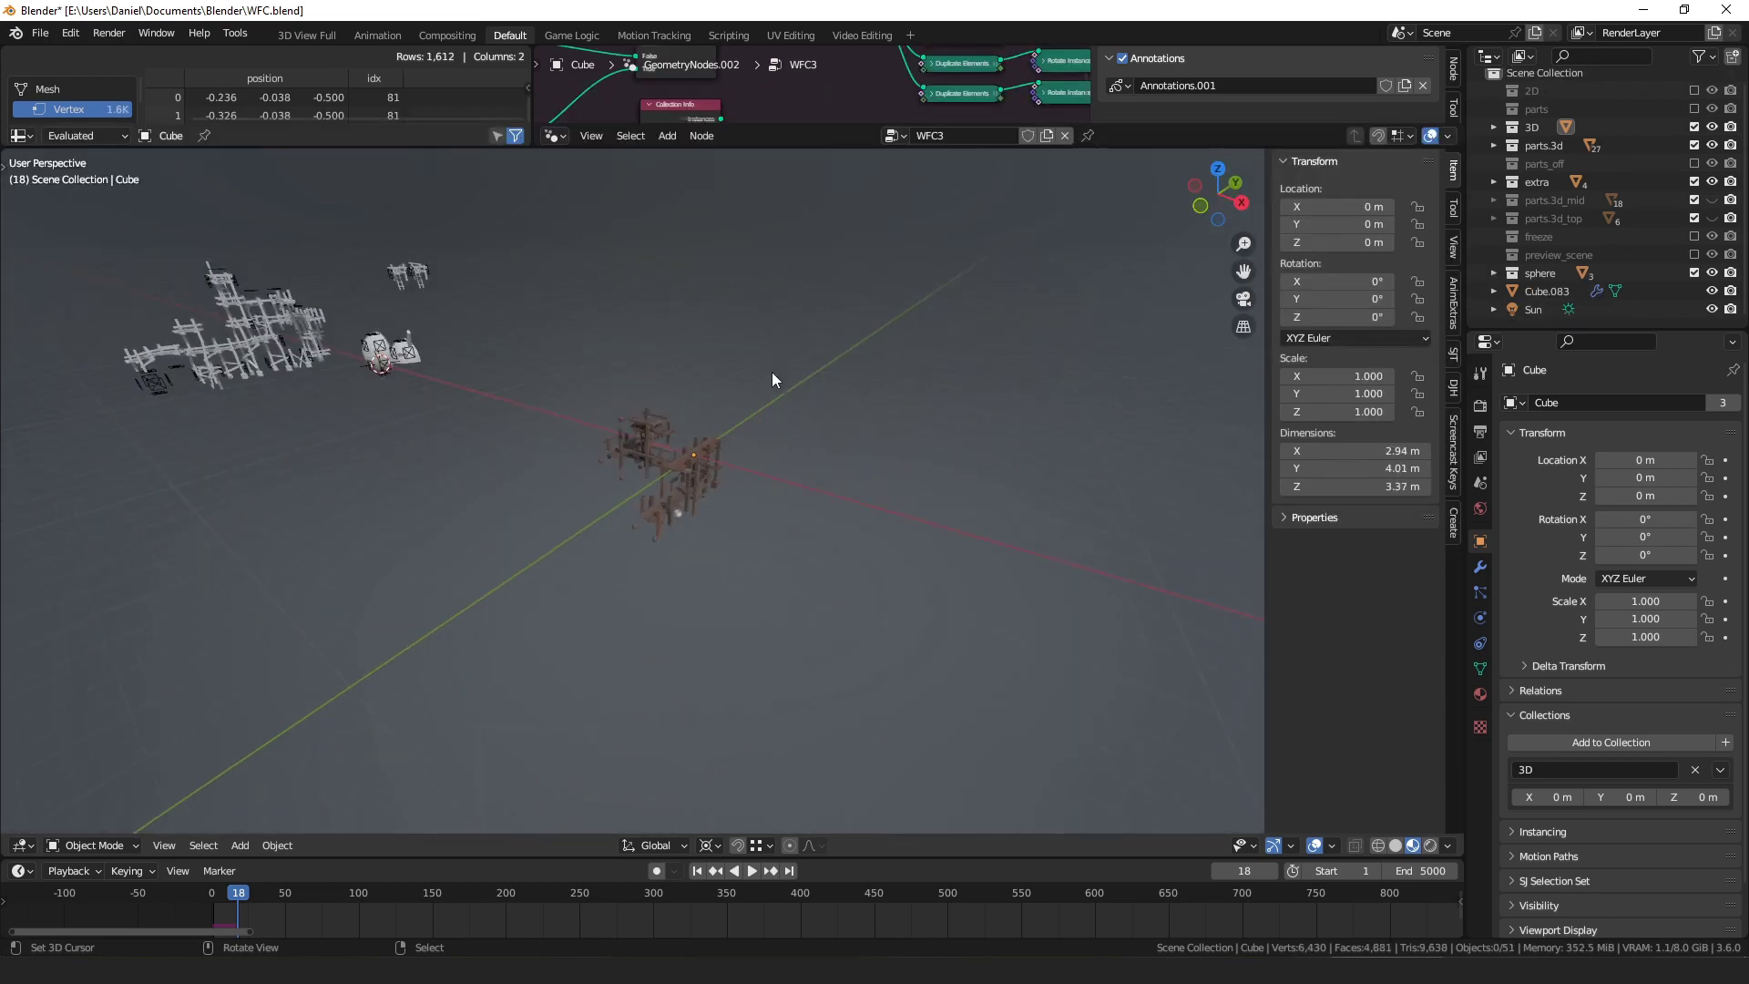
- Play the simulation onward from frame 18 with the wooden beam parts
middle_click_drag(773, 371, 807, 457)
key("shift+space")
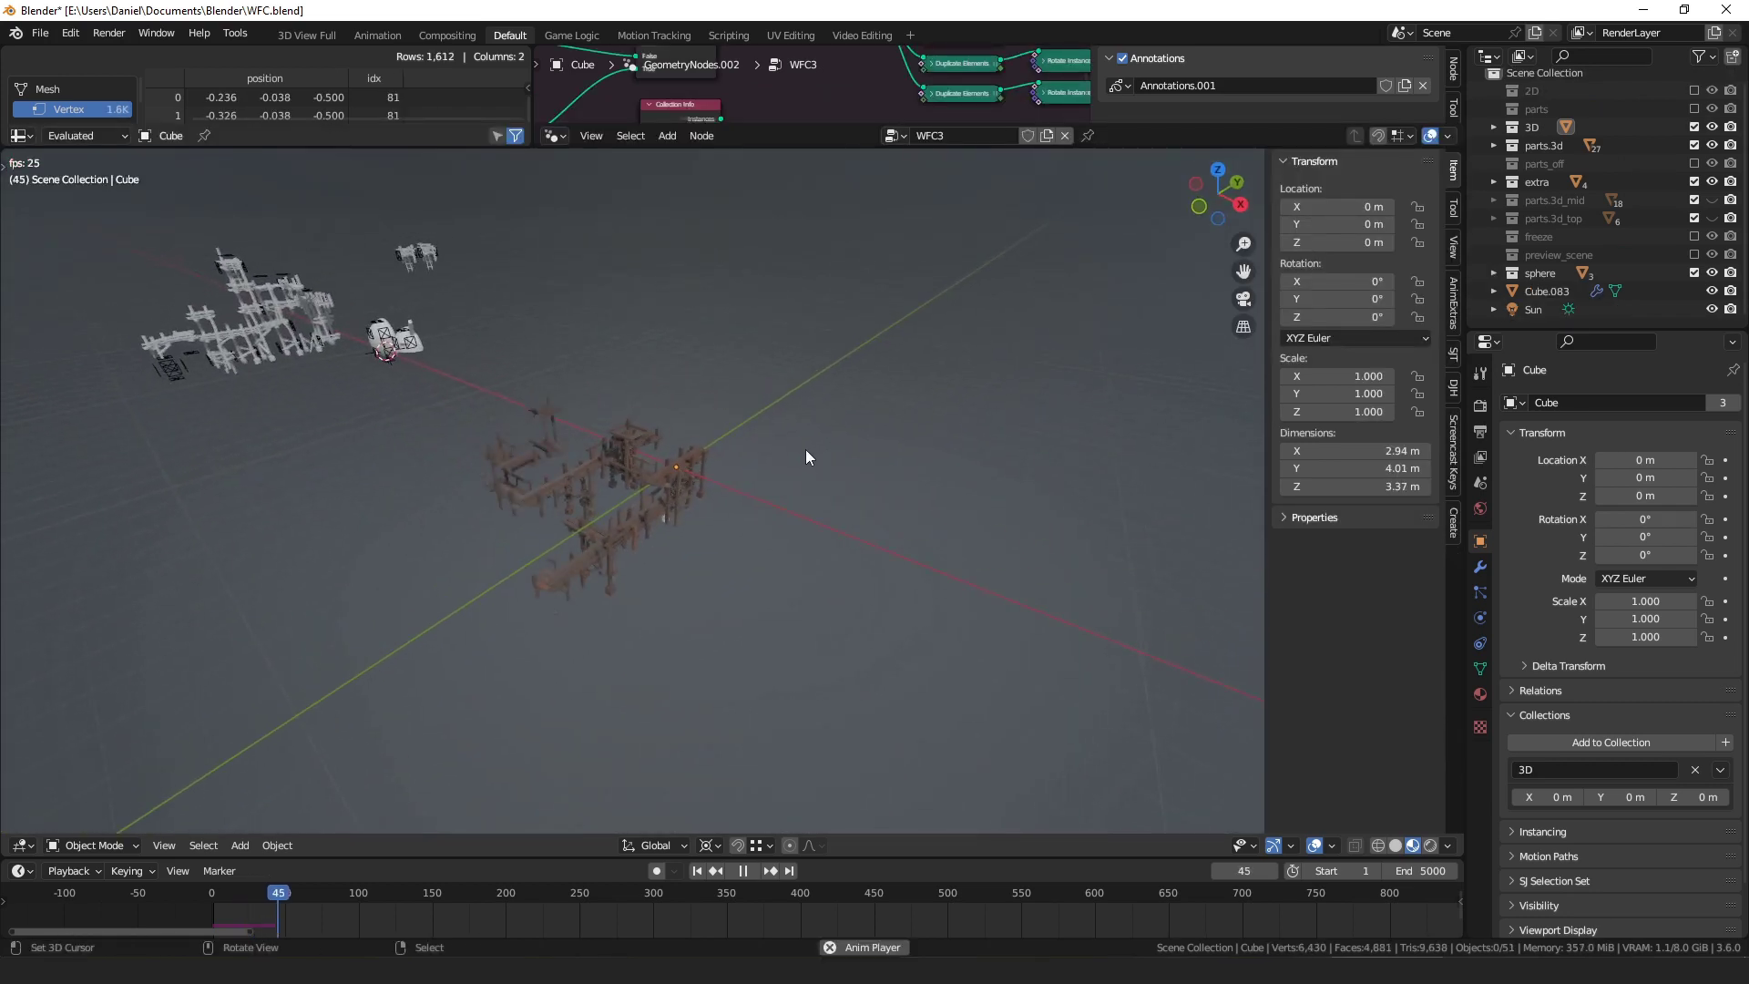